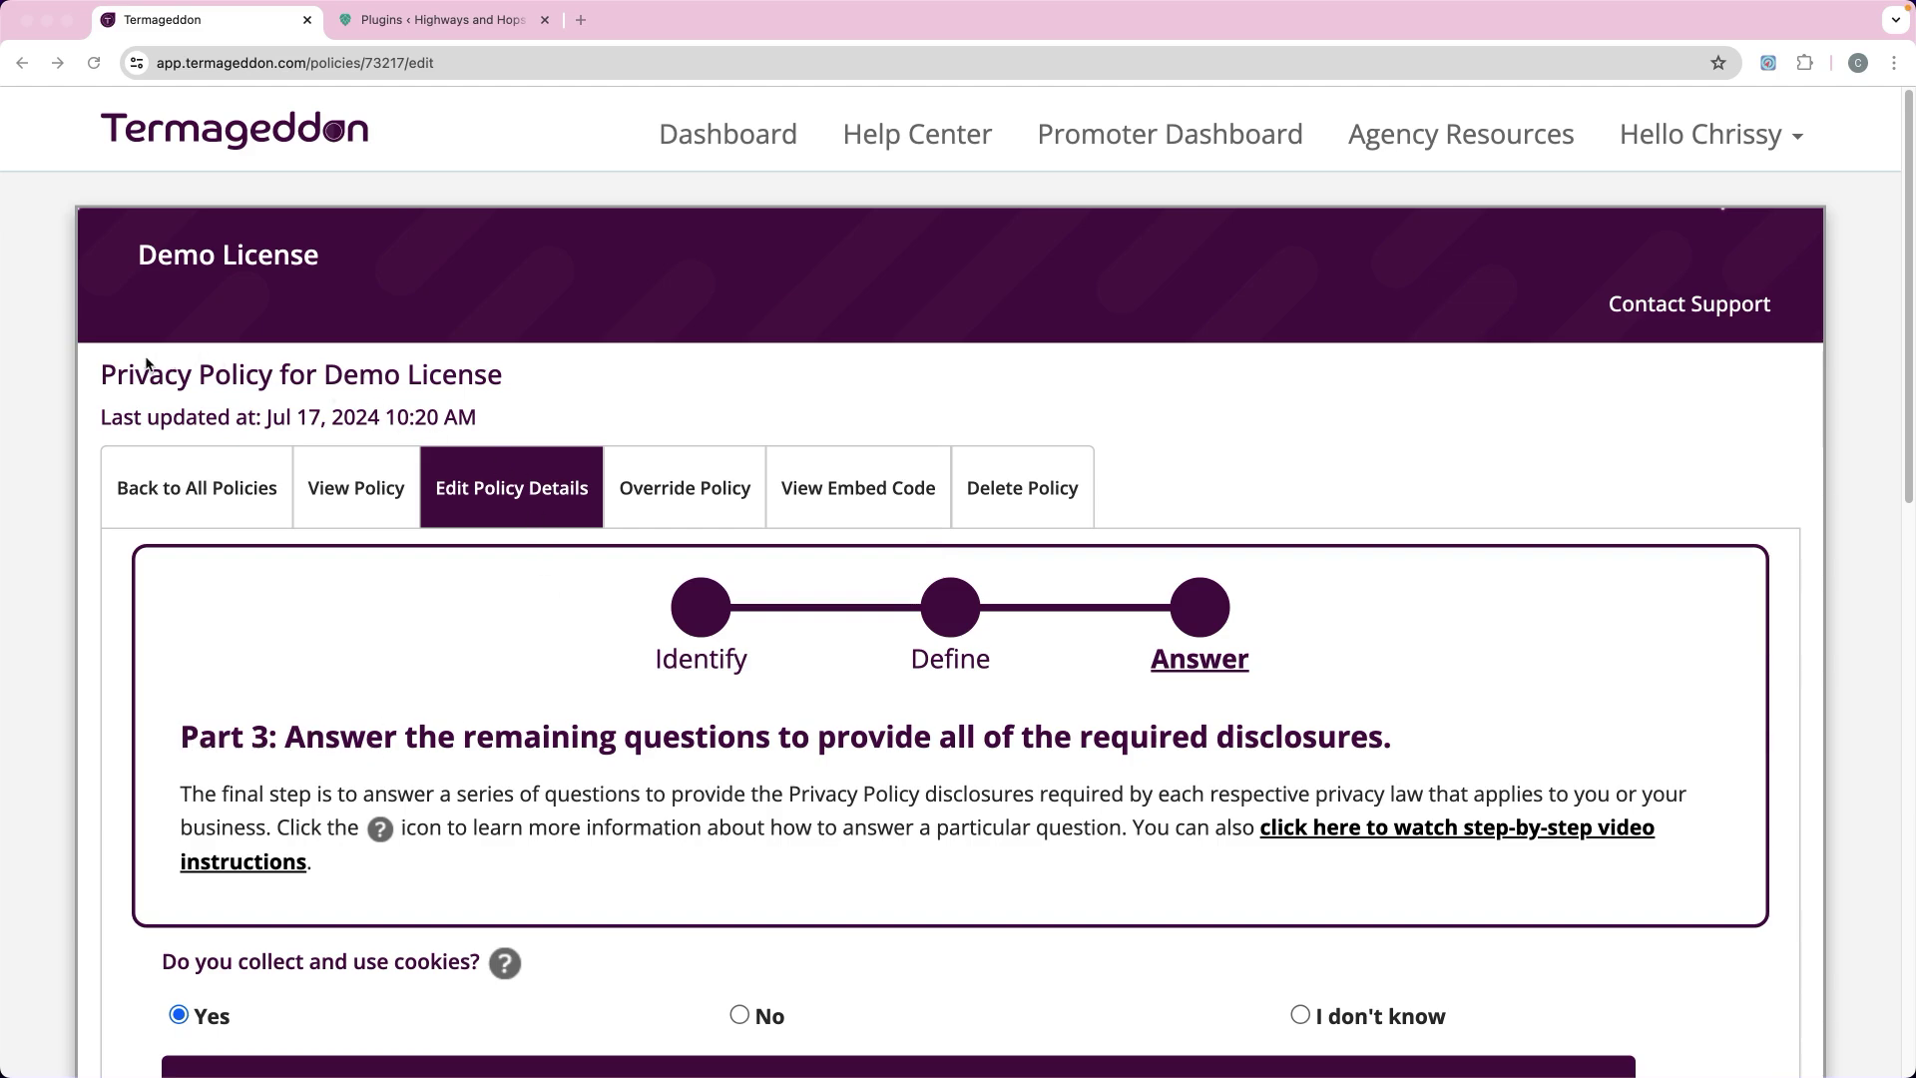
# - Try the No and I don't know answers to the question about collecting and using cookies, then restore Yes
pyautogui.scroll(-3, 693, 751)
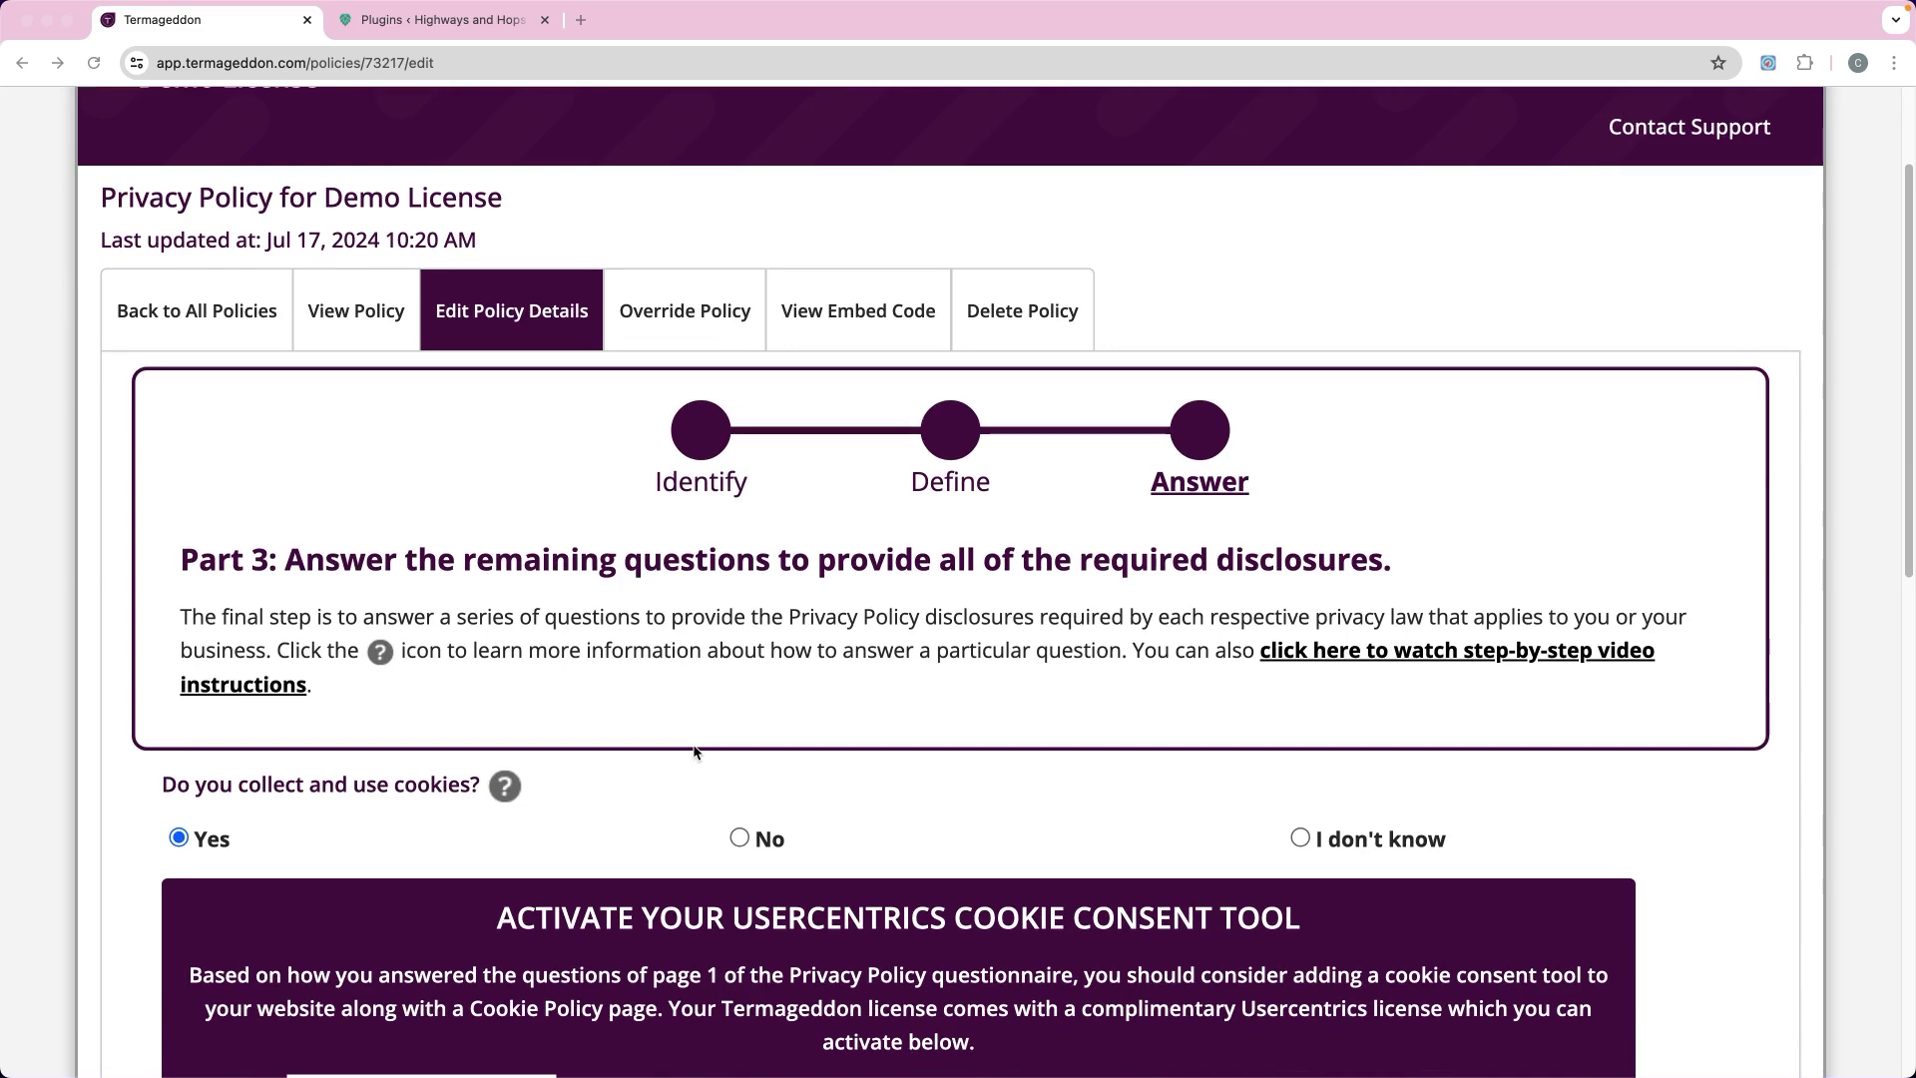
pyautogui.scroll(-1, 696, 750)
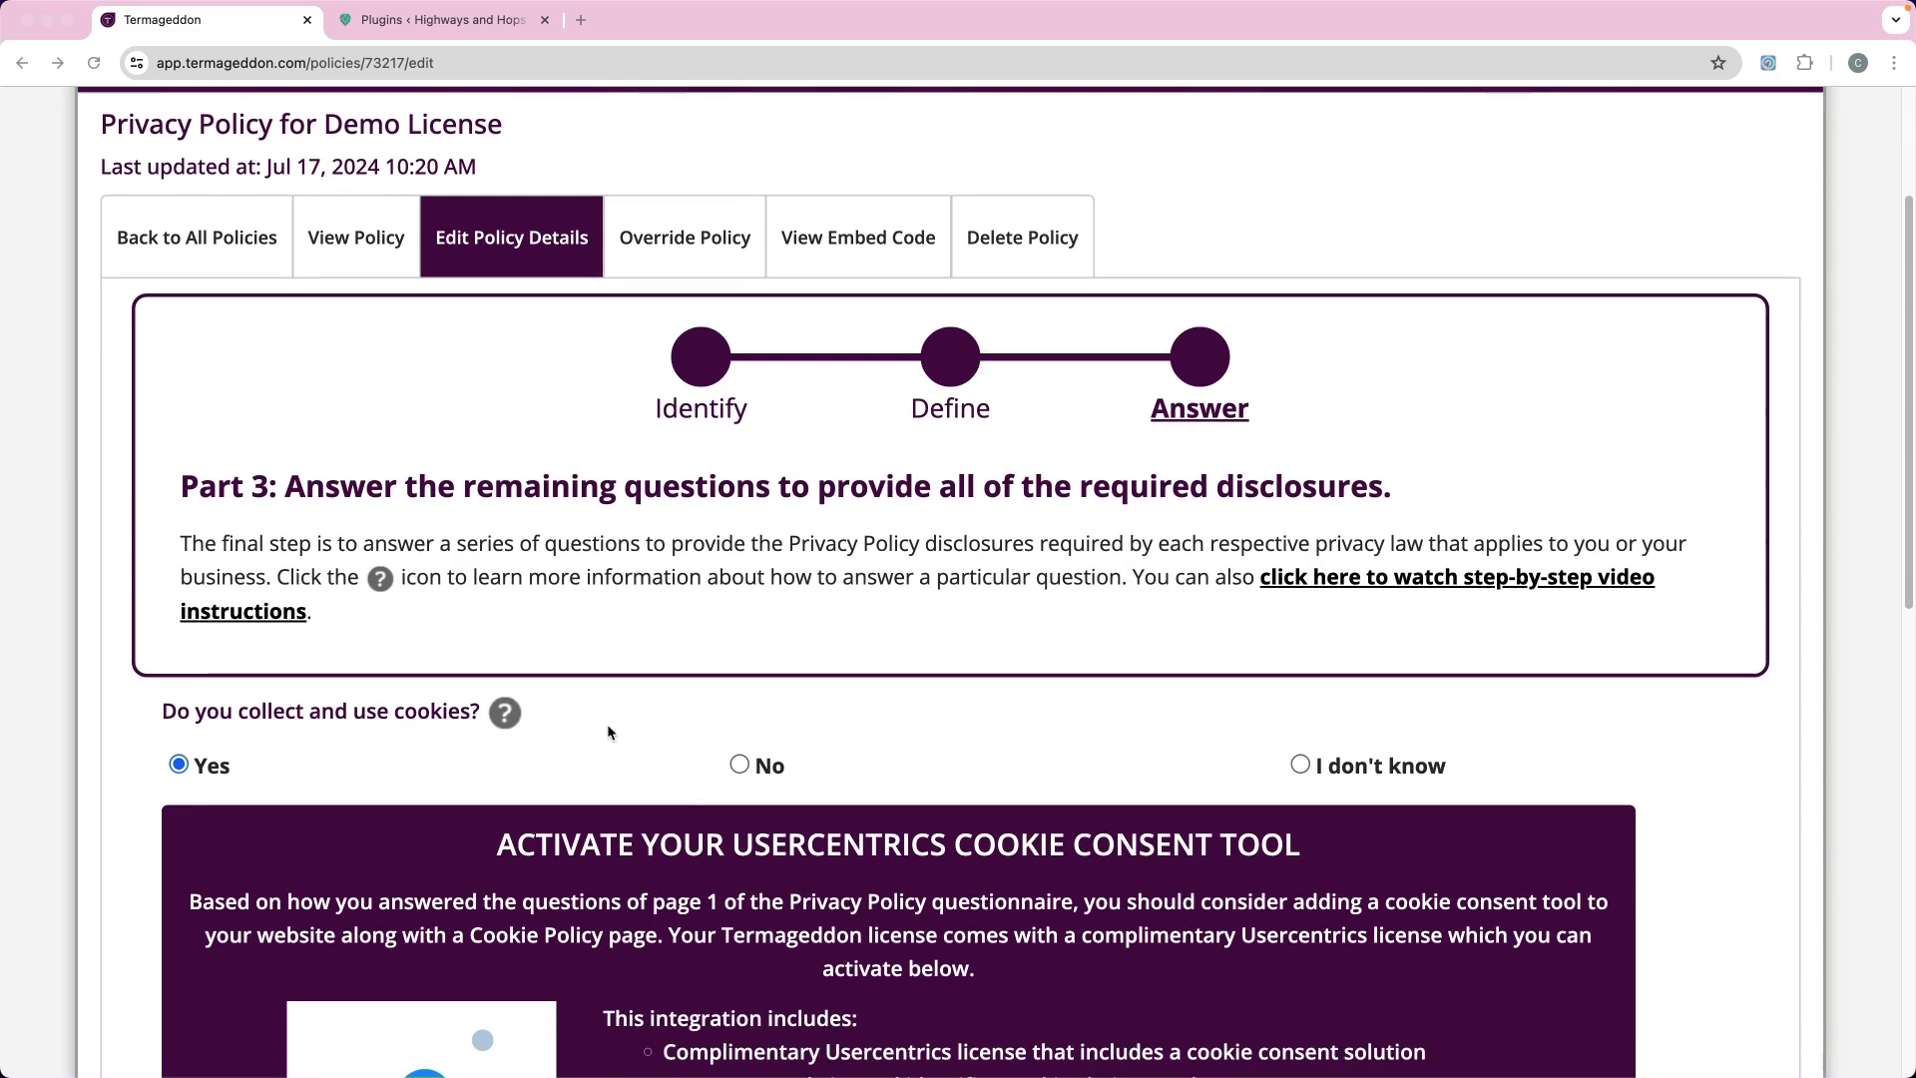
pyautogui.scroll(-1, 722, 757)
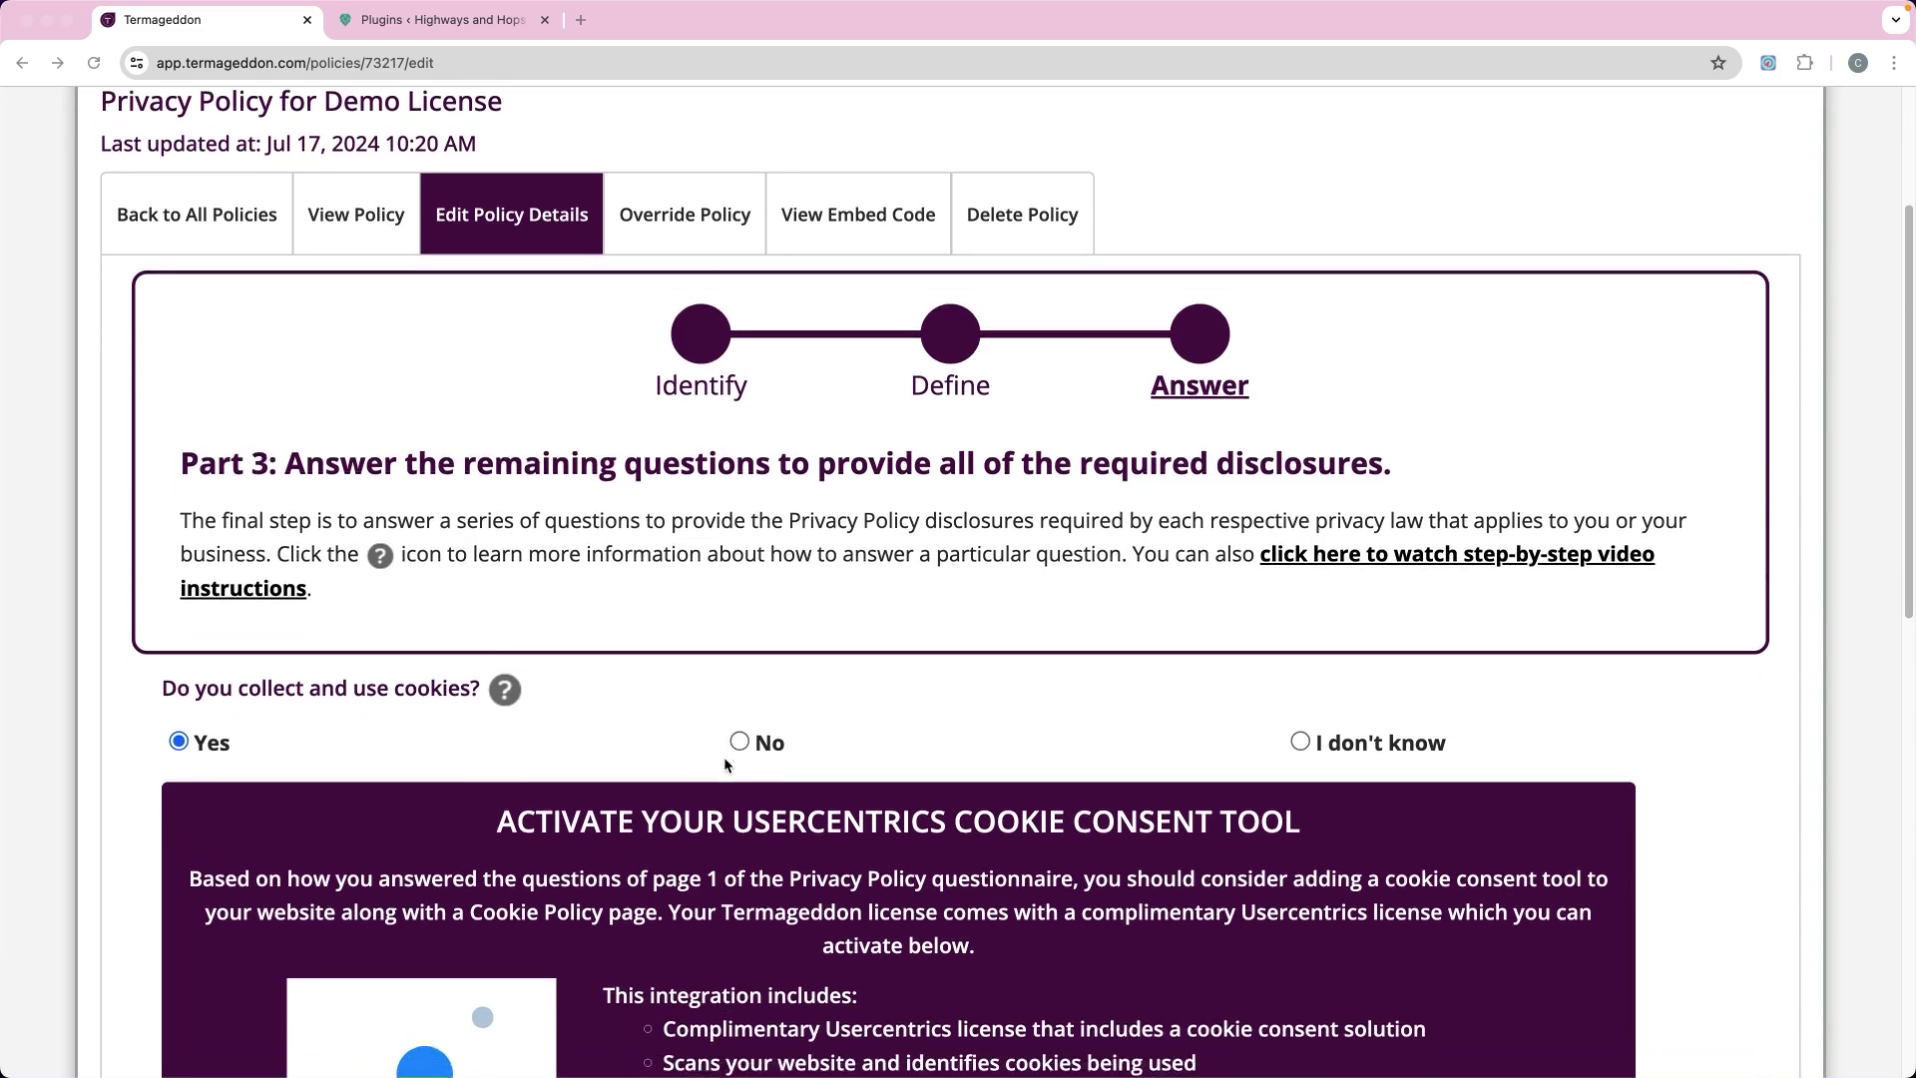
pyautogui.scroll(-3, 725, 764)
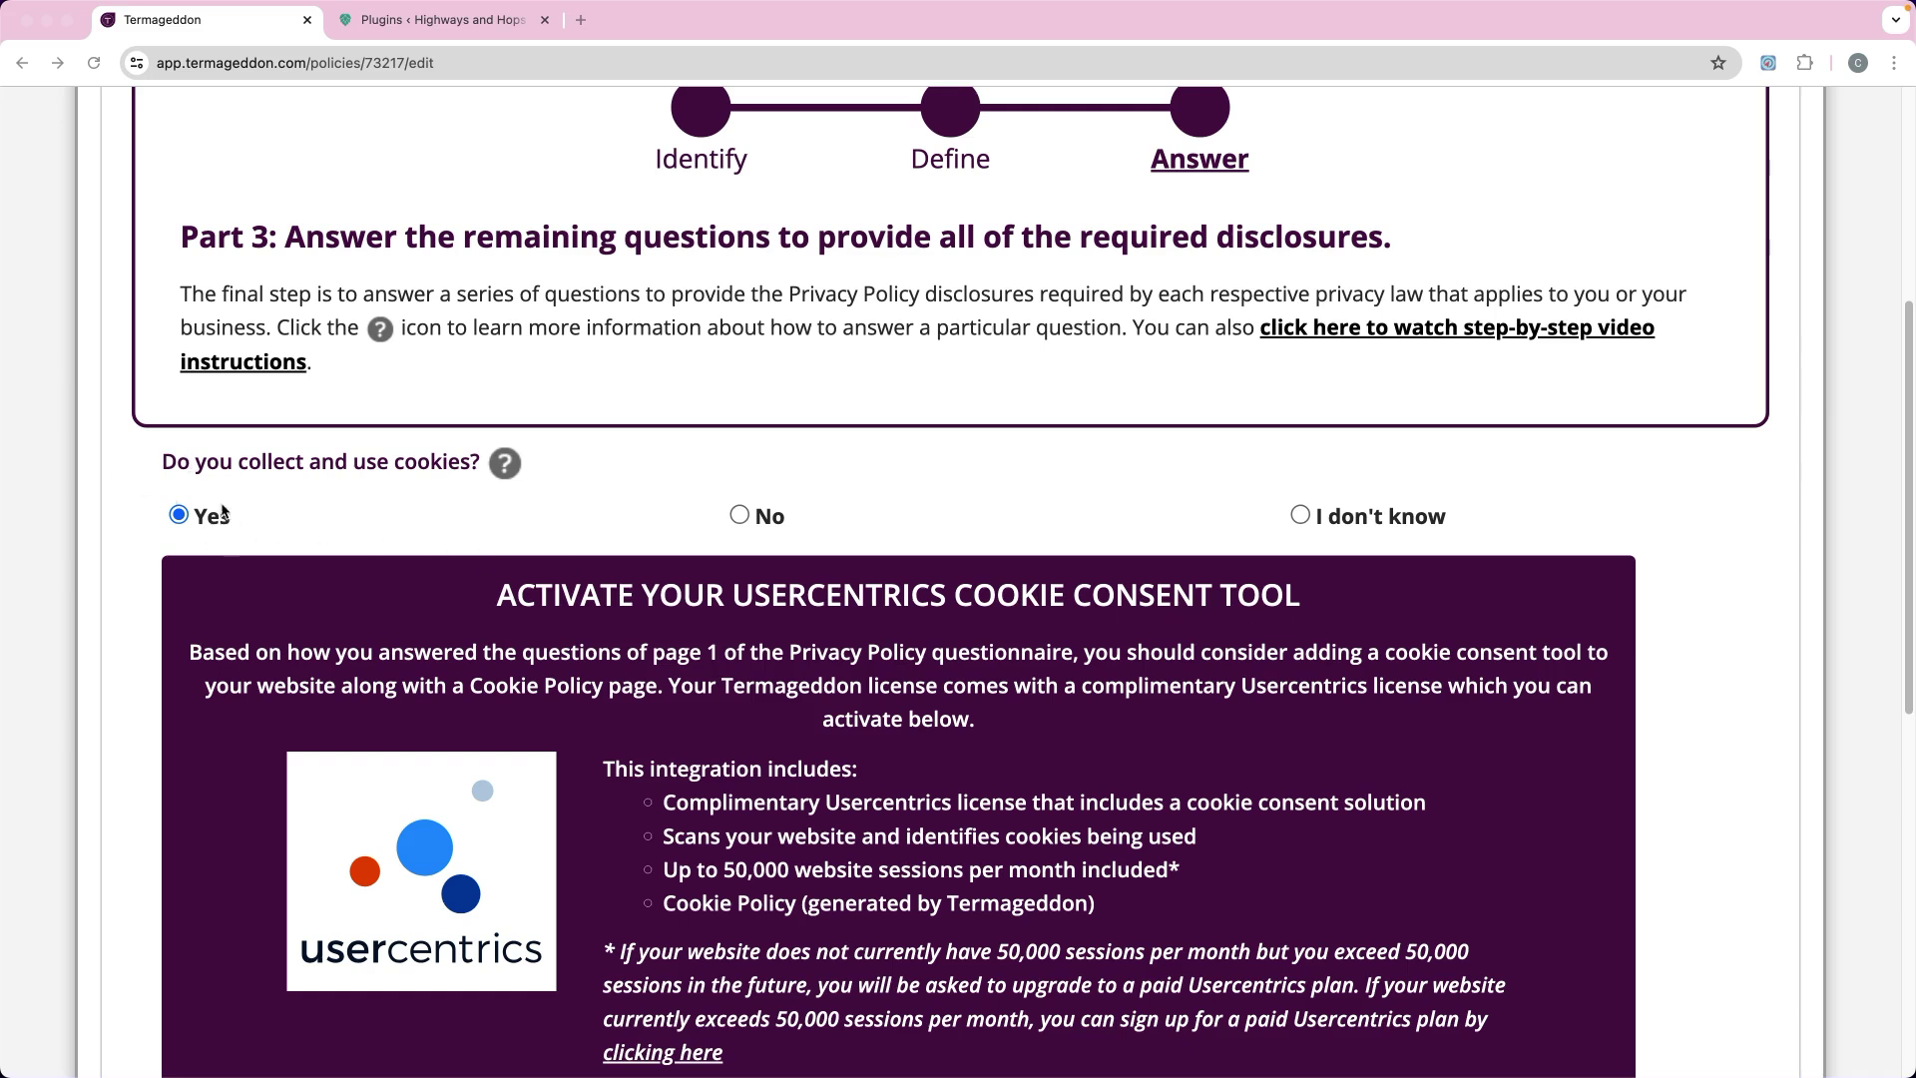
pyautogui.click(739, 515)
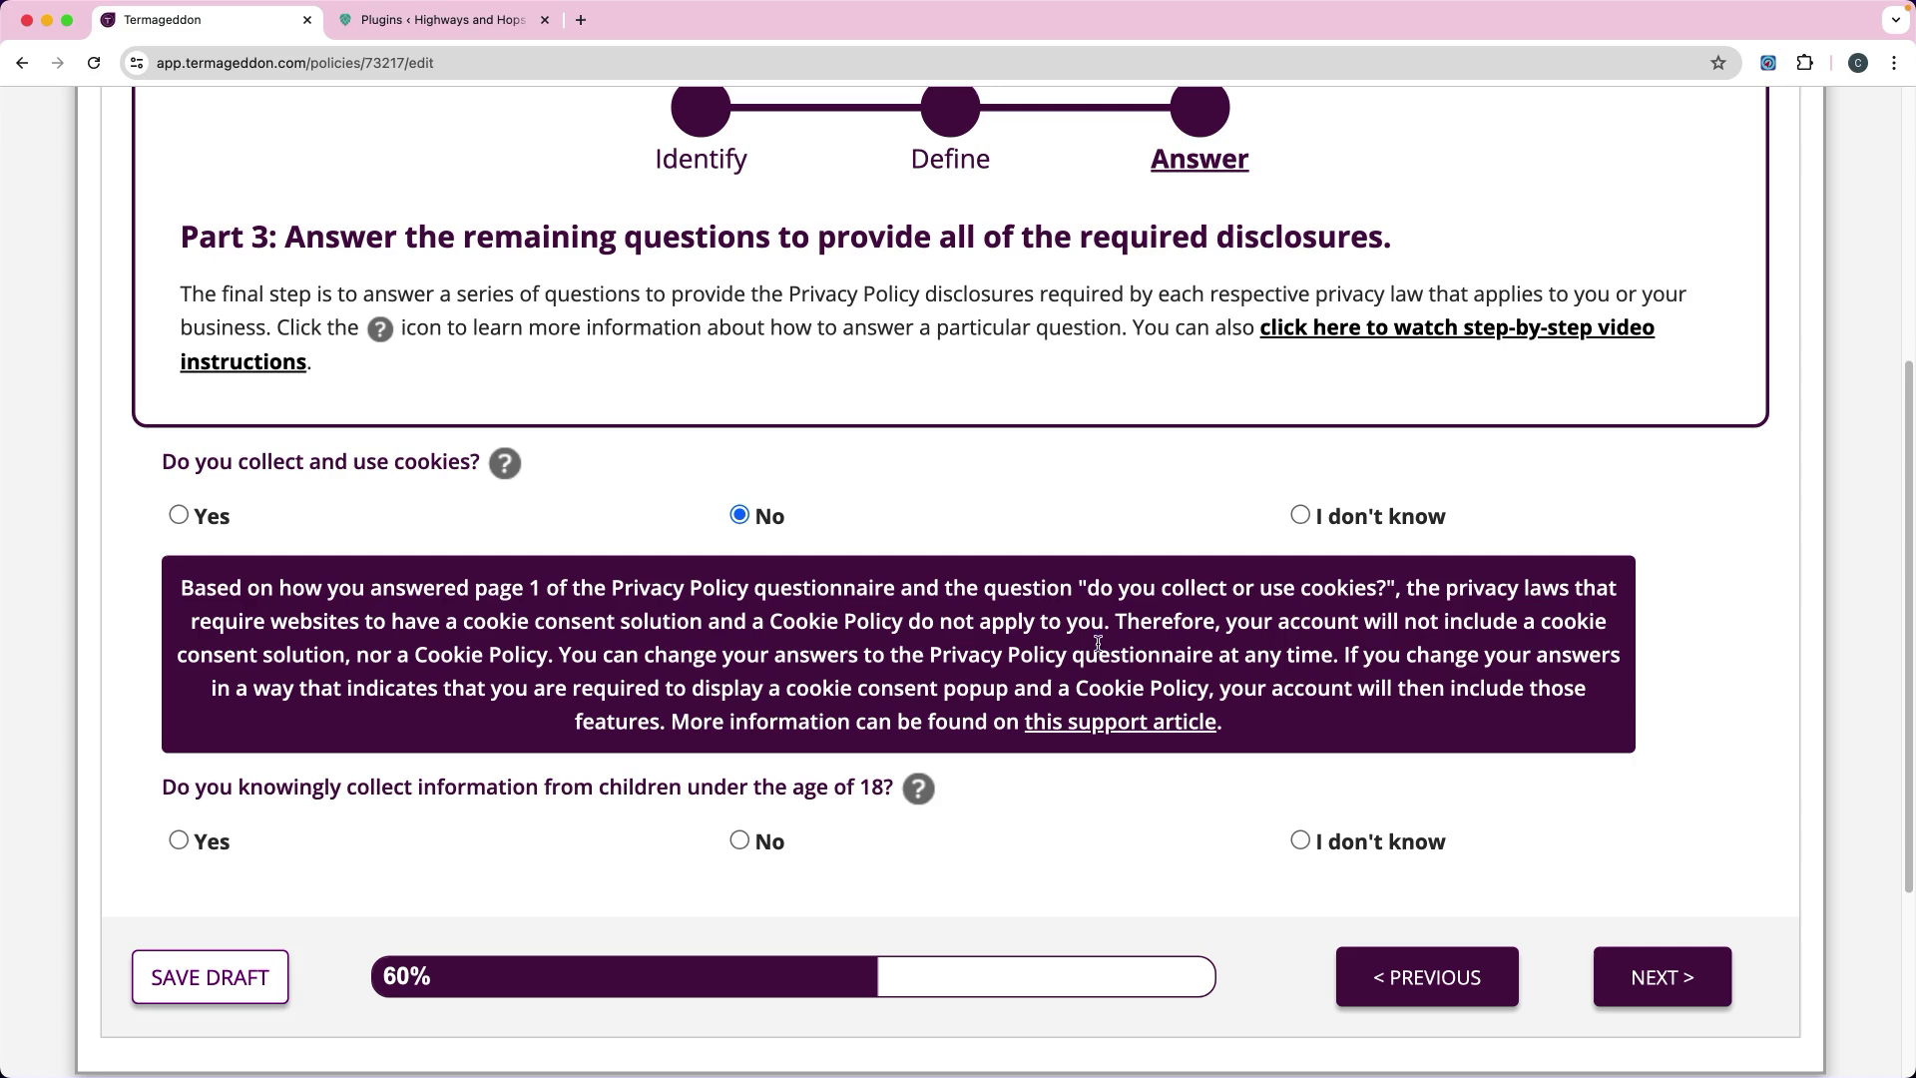
pyautogui.click(1299, 516)
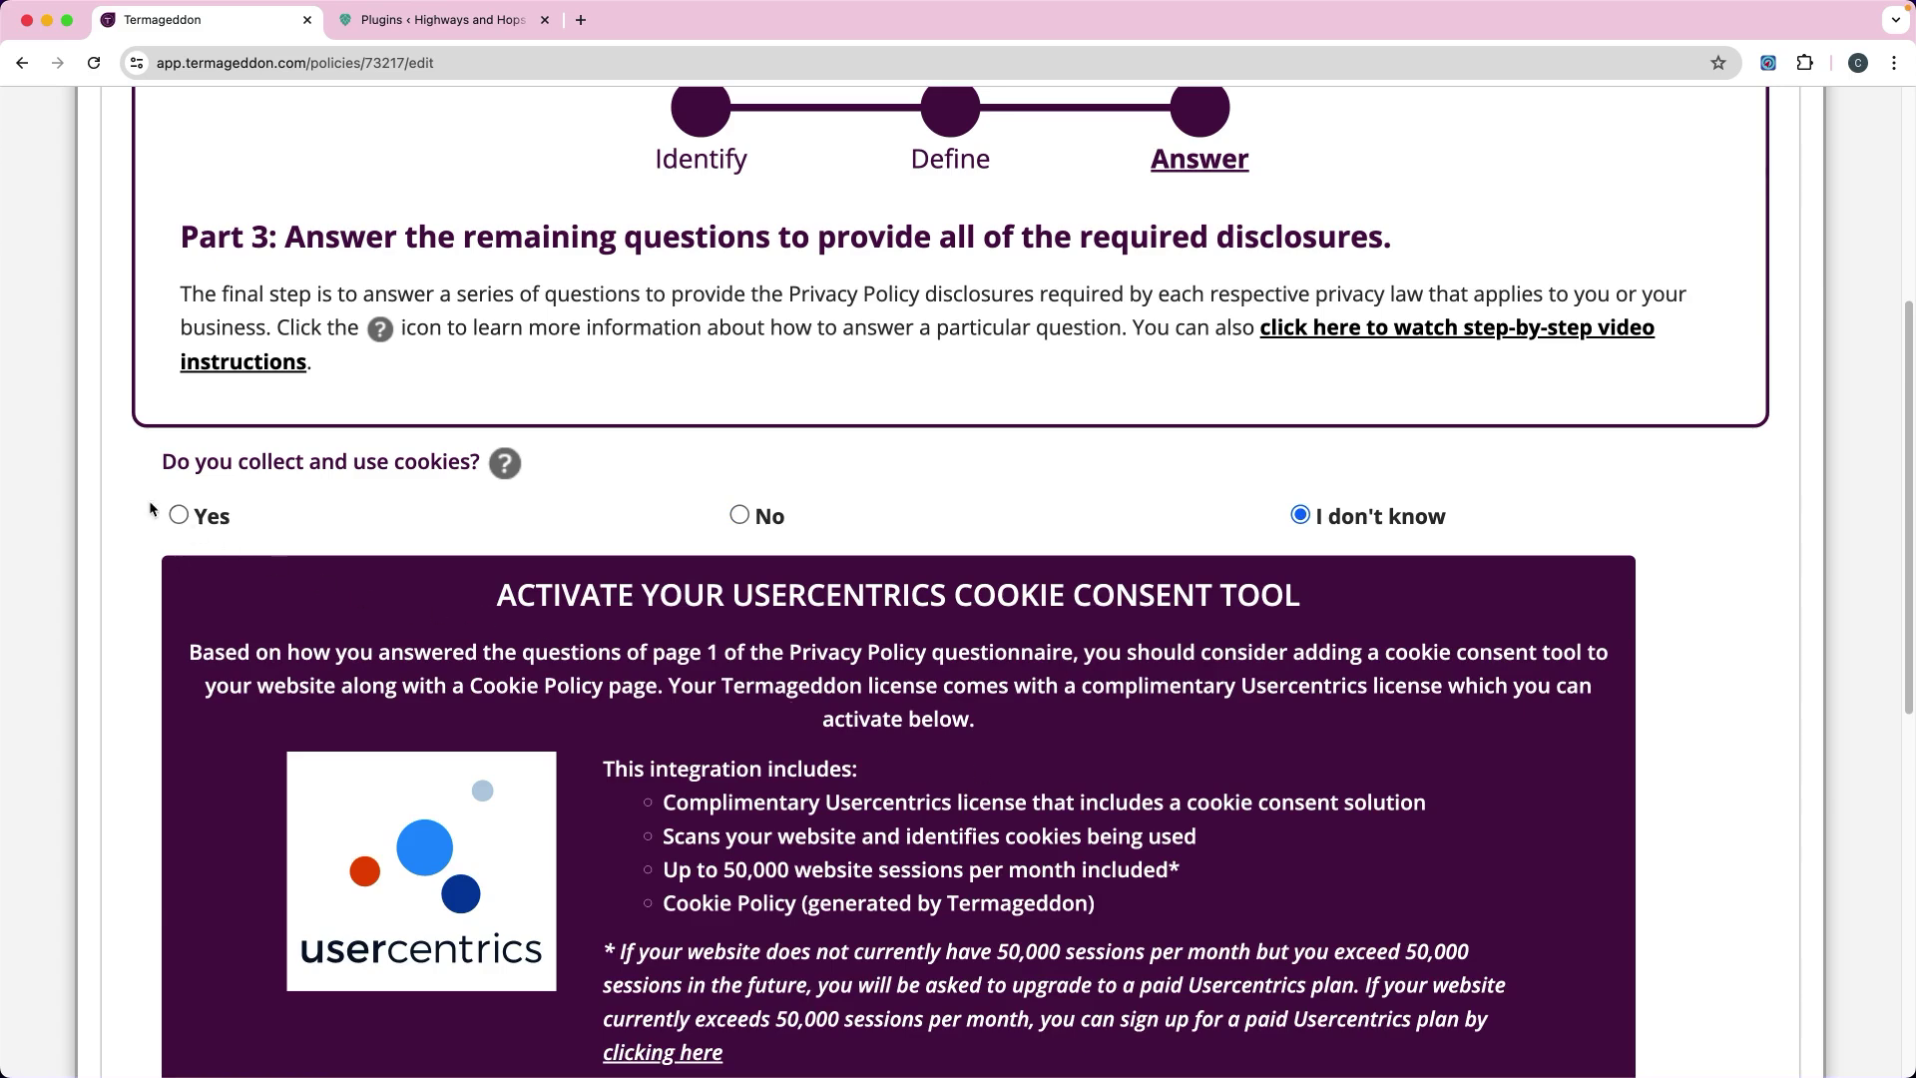
pyautogui.click(180, 517)
# - Open the paid Usercentrics plan link from the cookie consent tool notice and acknowledge the site's privacy information
pyautogui.scroll(-3, 1247, 789)
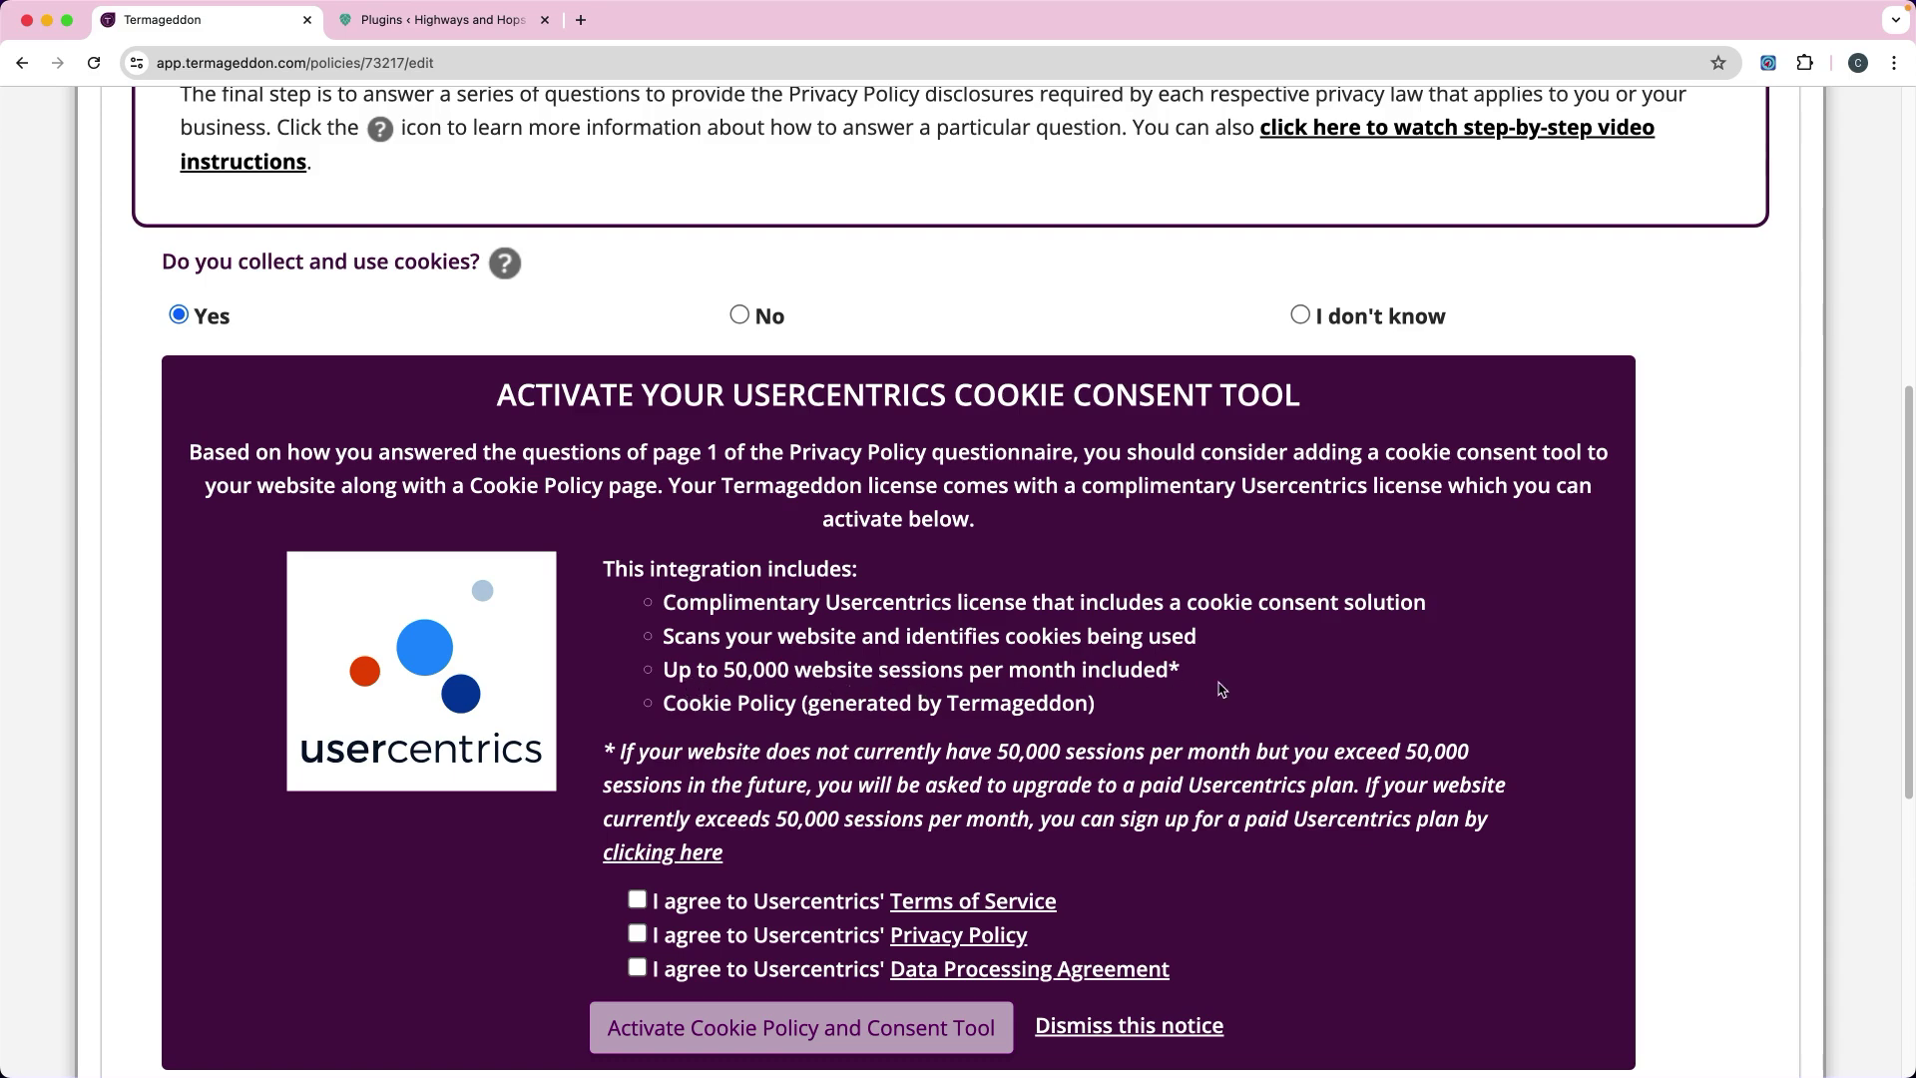
pyautogui.scroll(-2, 1212, 678)
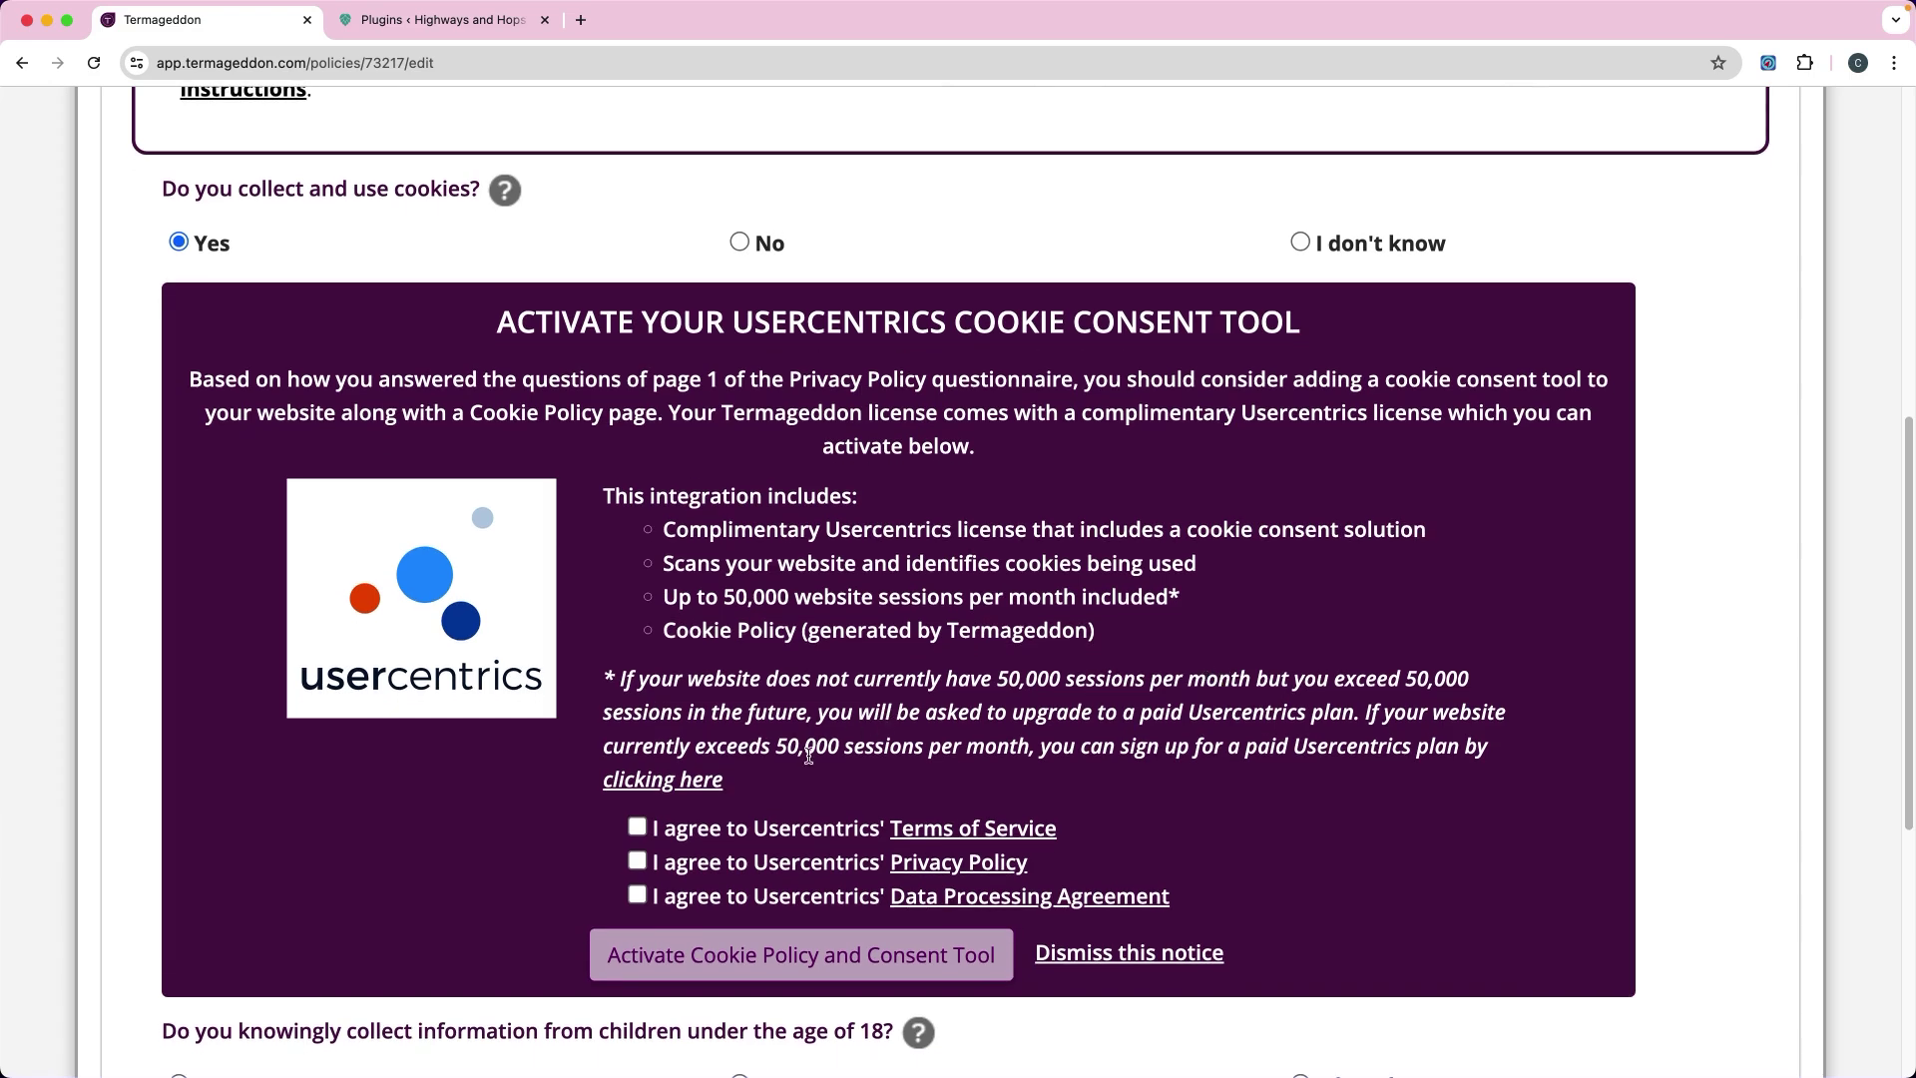
pyautogui.click(684, 787)
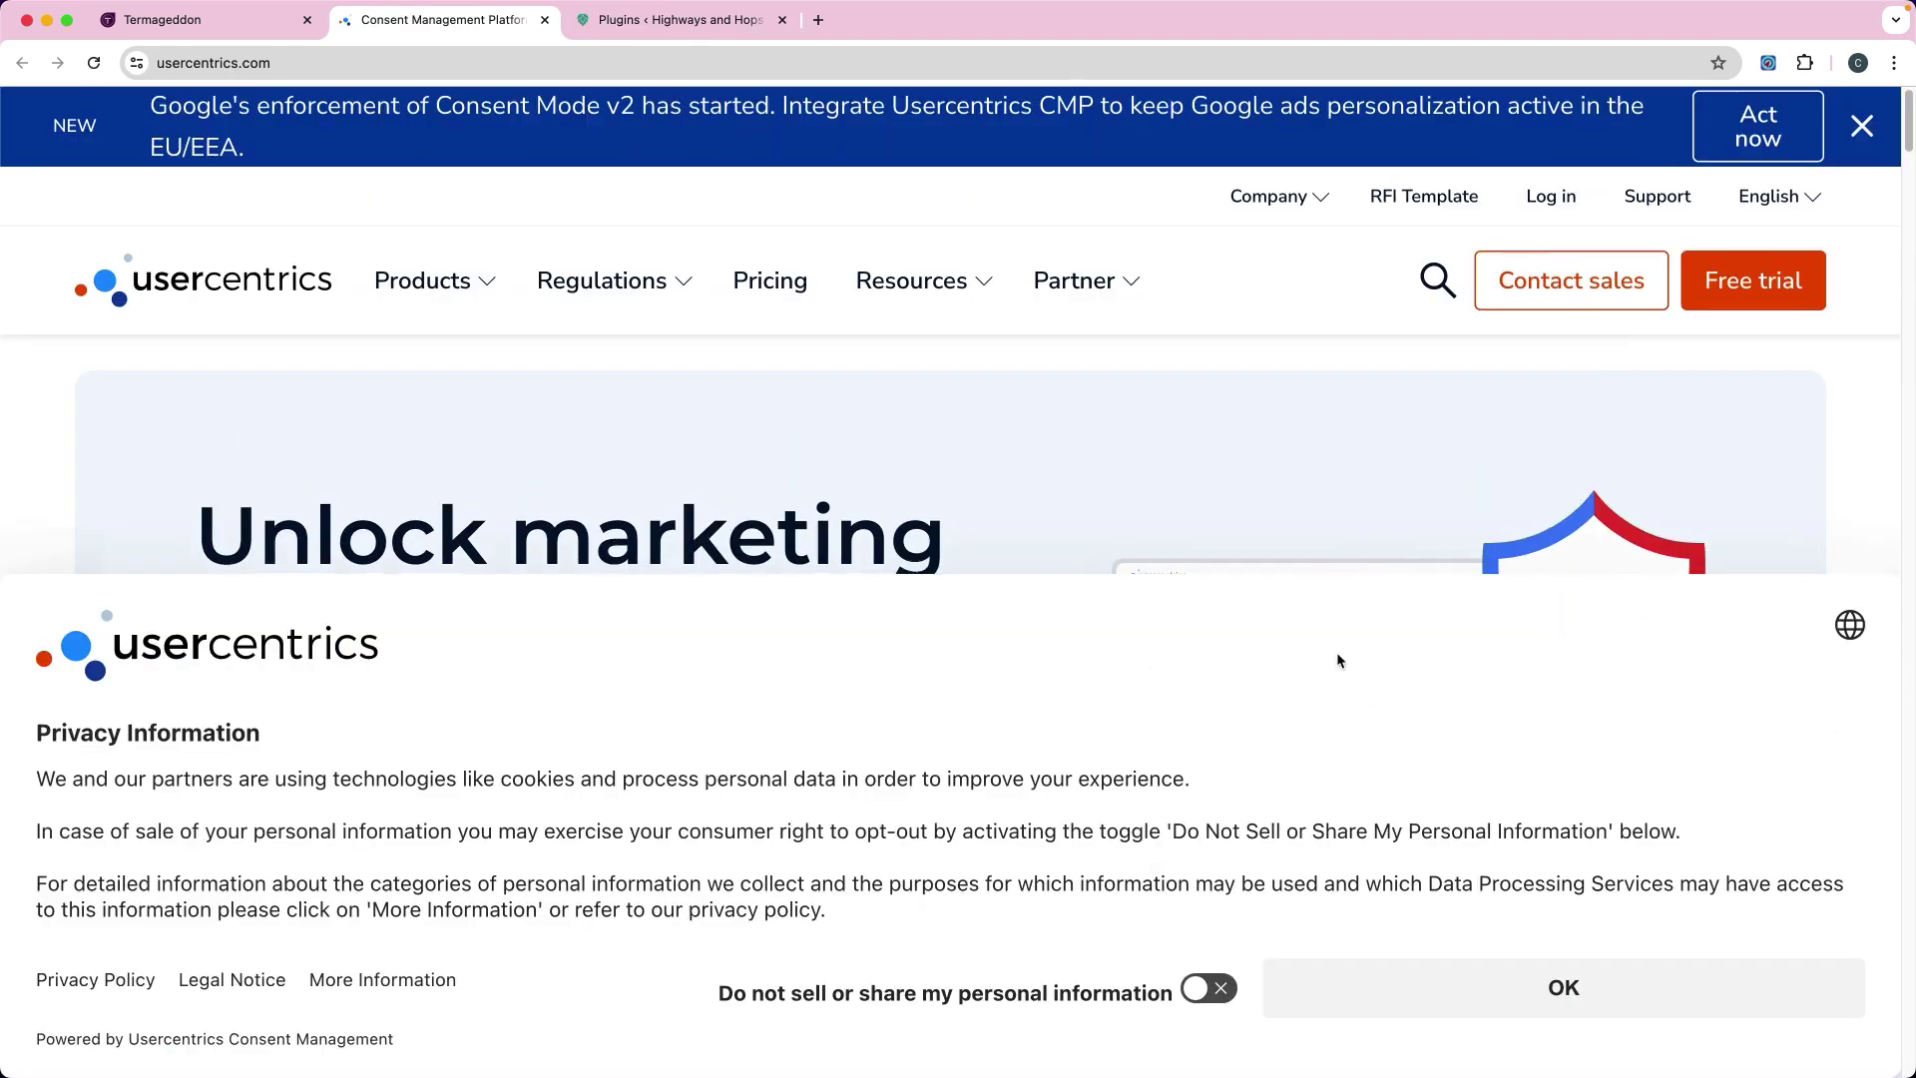
pyautogui.click(1339, 1002)
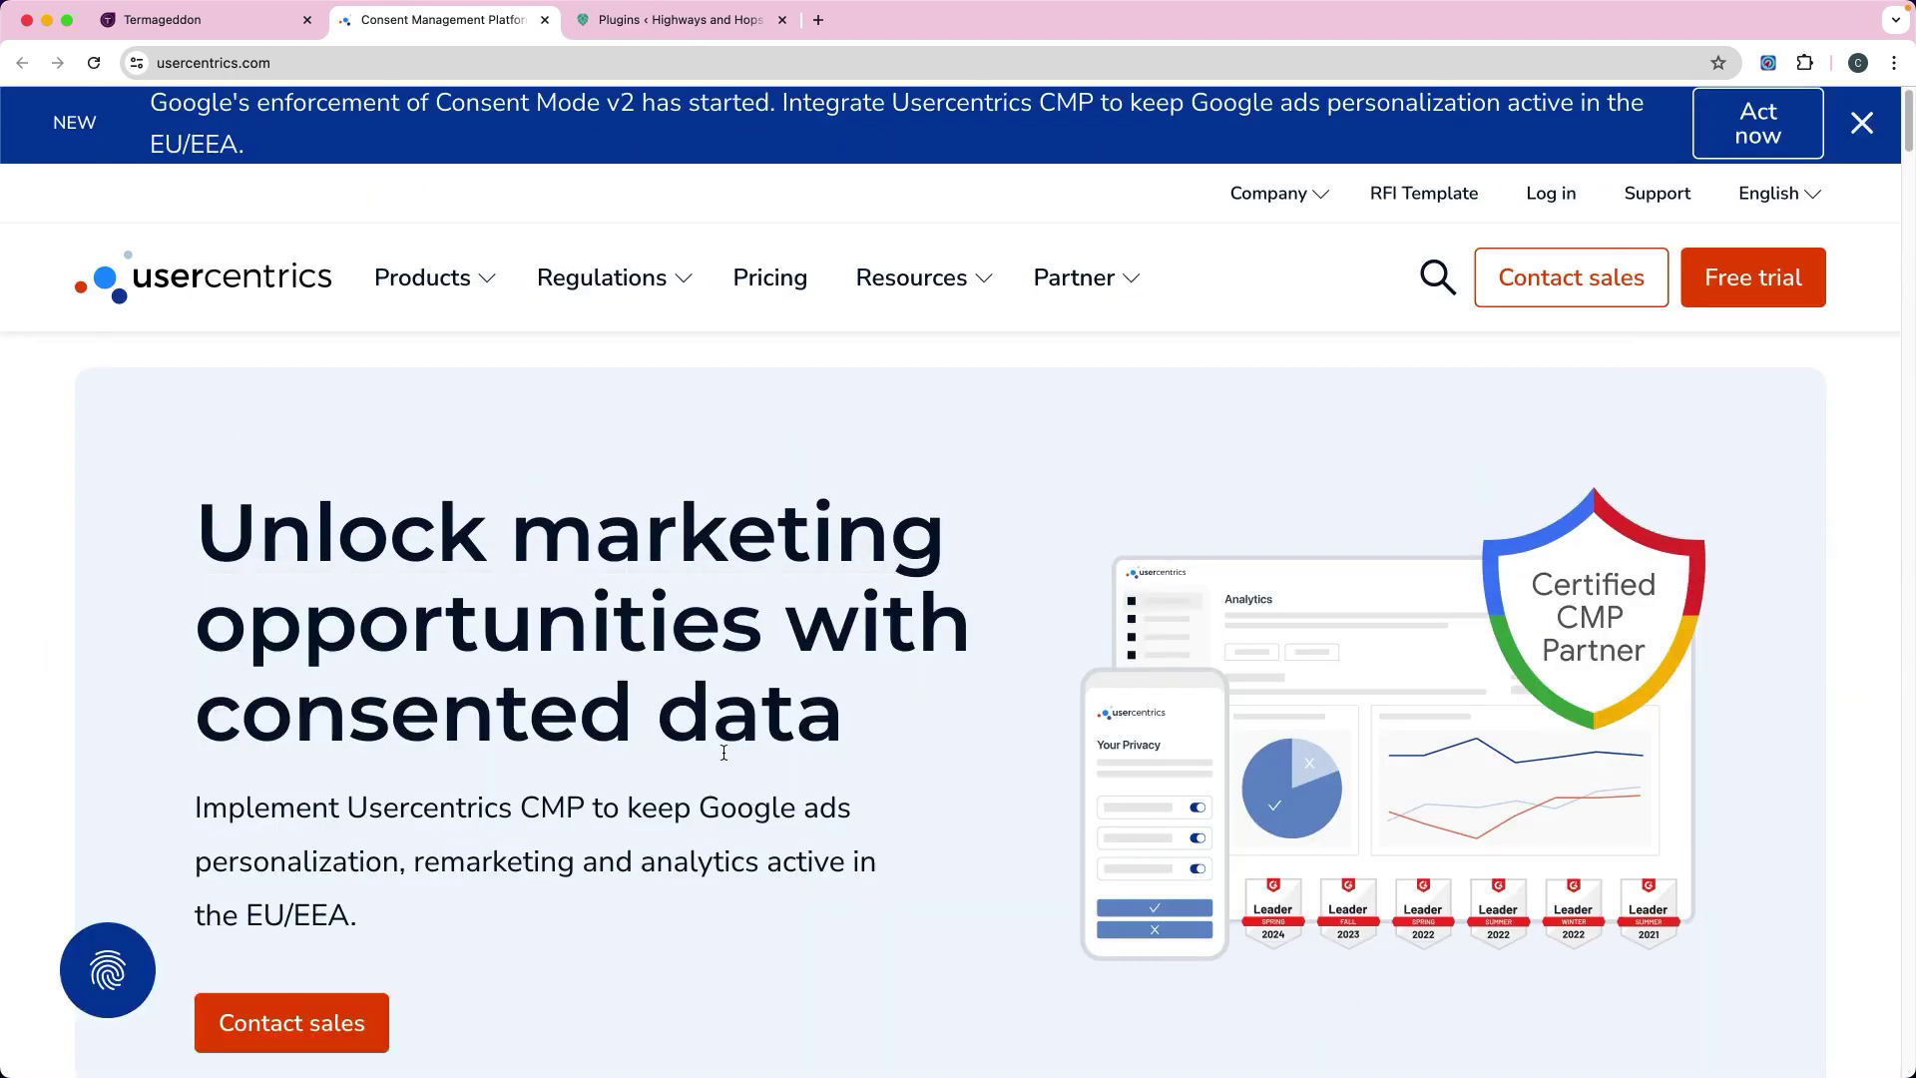
pyautogui.scroll(-3, 727, 748)
pyautogui.scroll(-5, 764, 703)
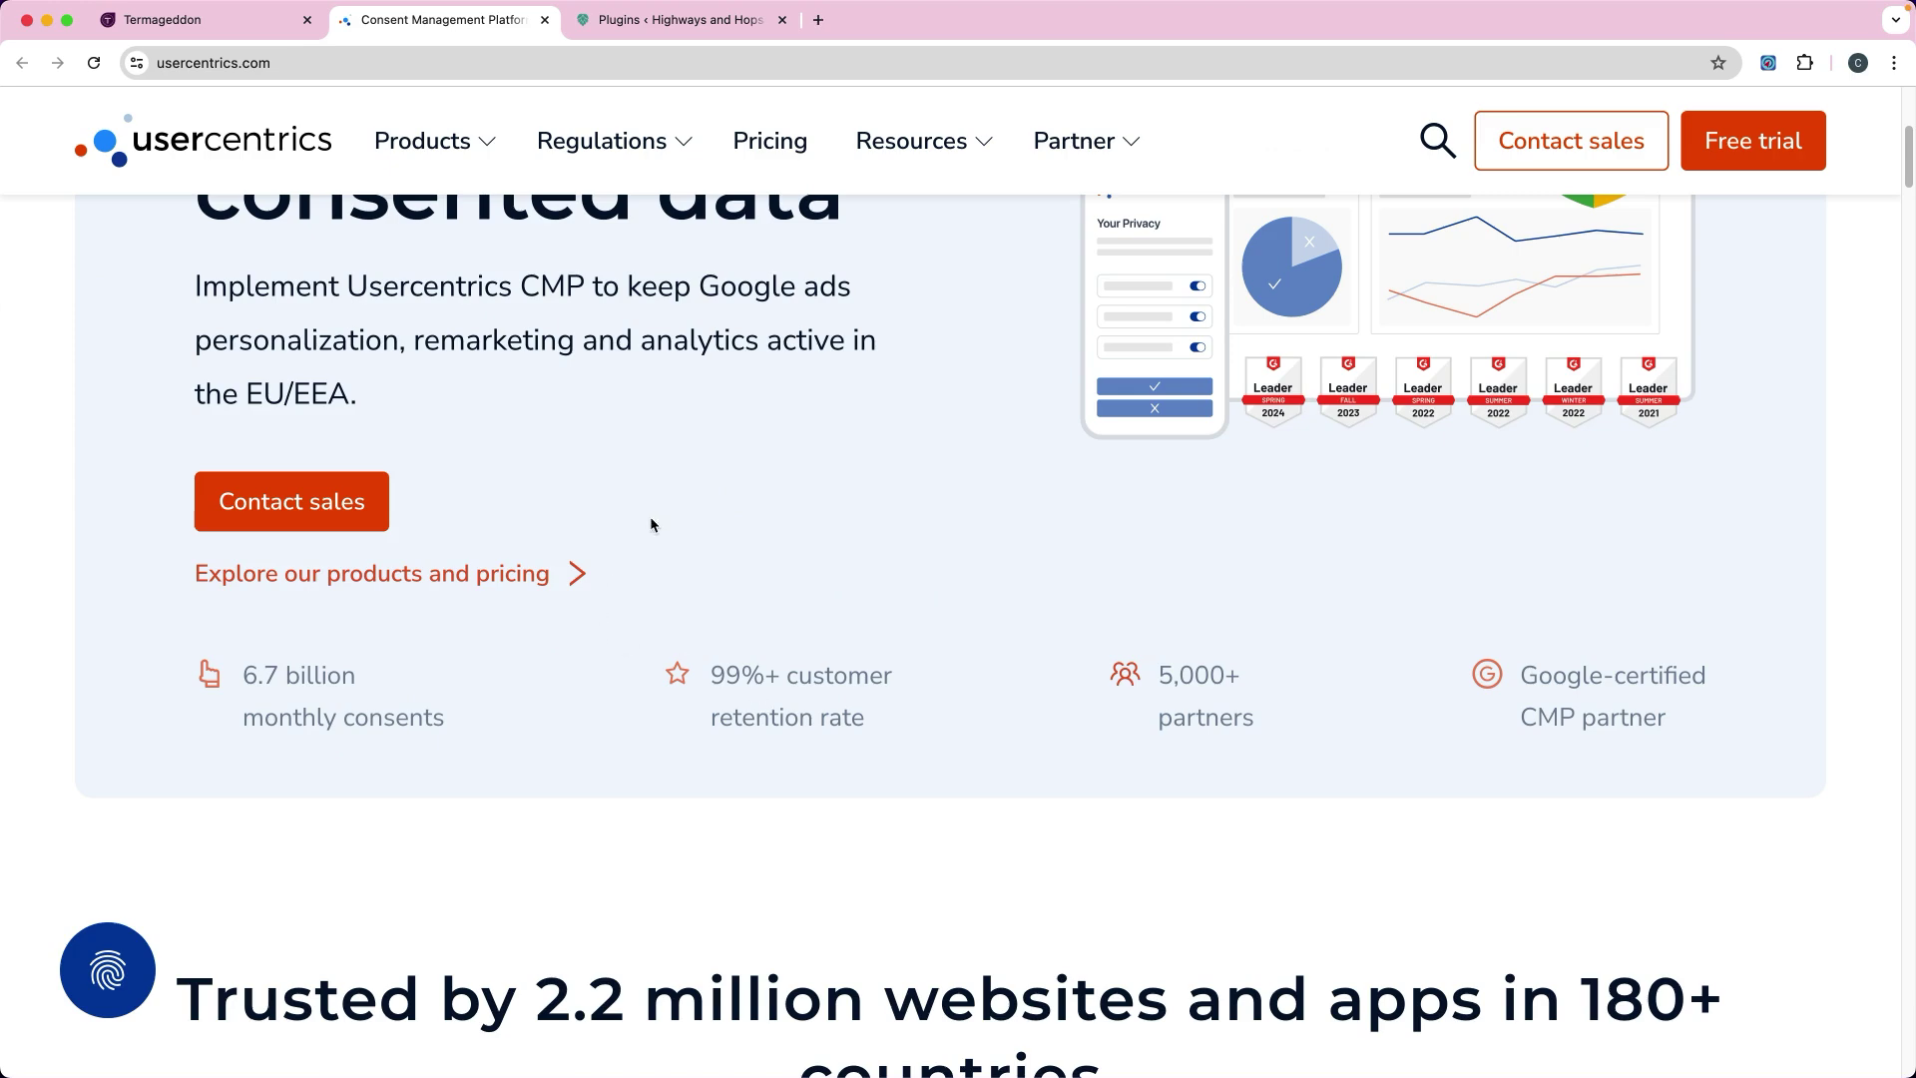
# - Examine the Usercentrics pricing plans with their monthly prices and session allowances, and close the site
pyautogui.click(781, 146)
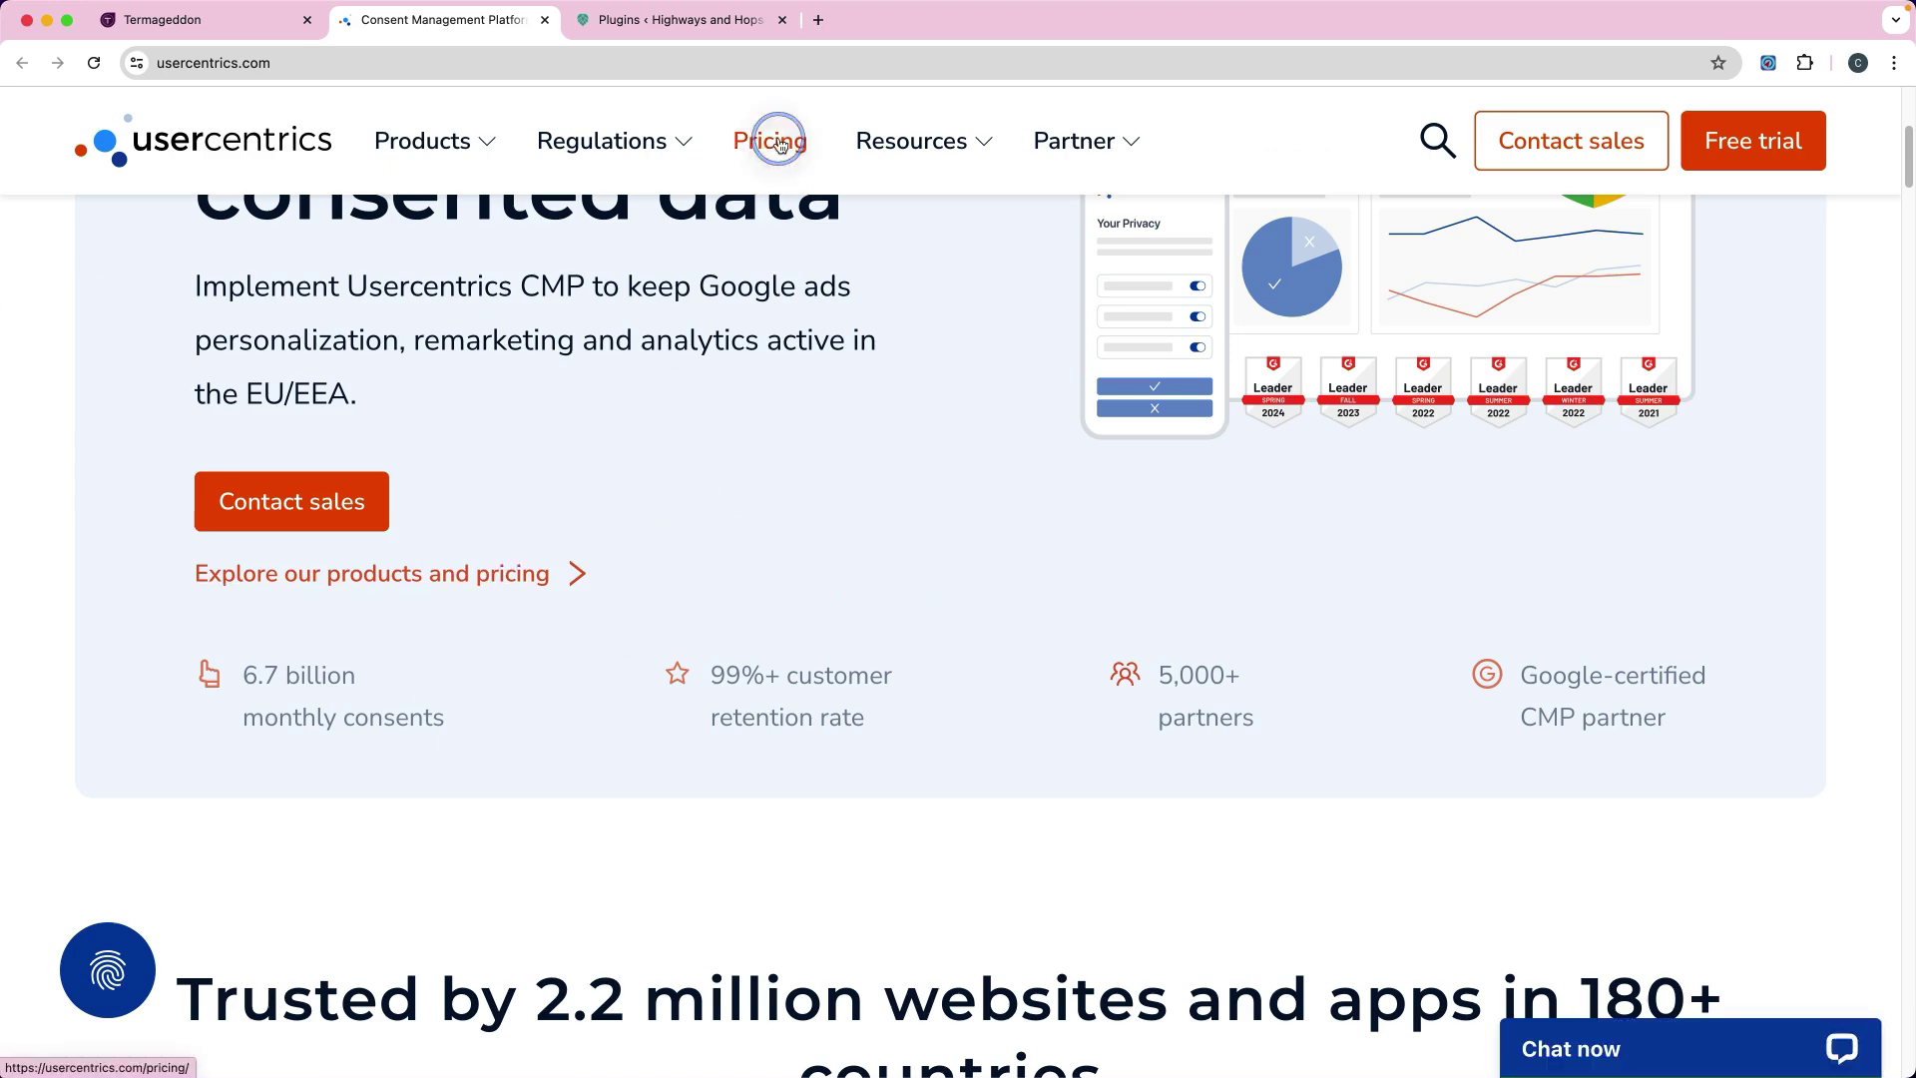
pyautogui.scroll(-8, 894, 506)
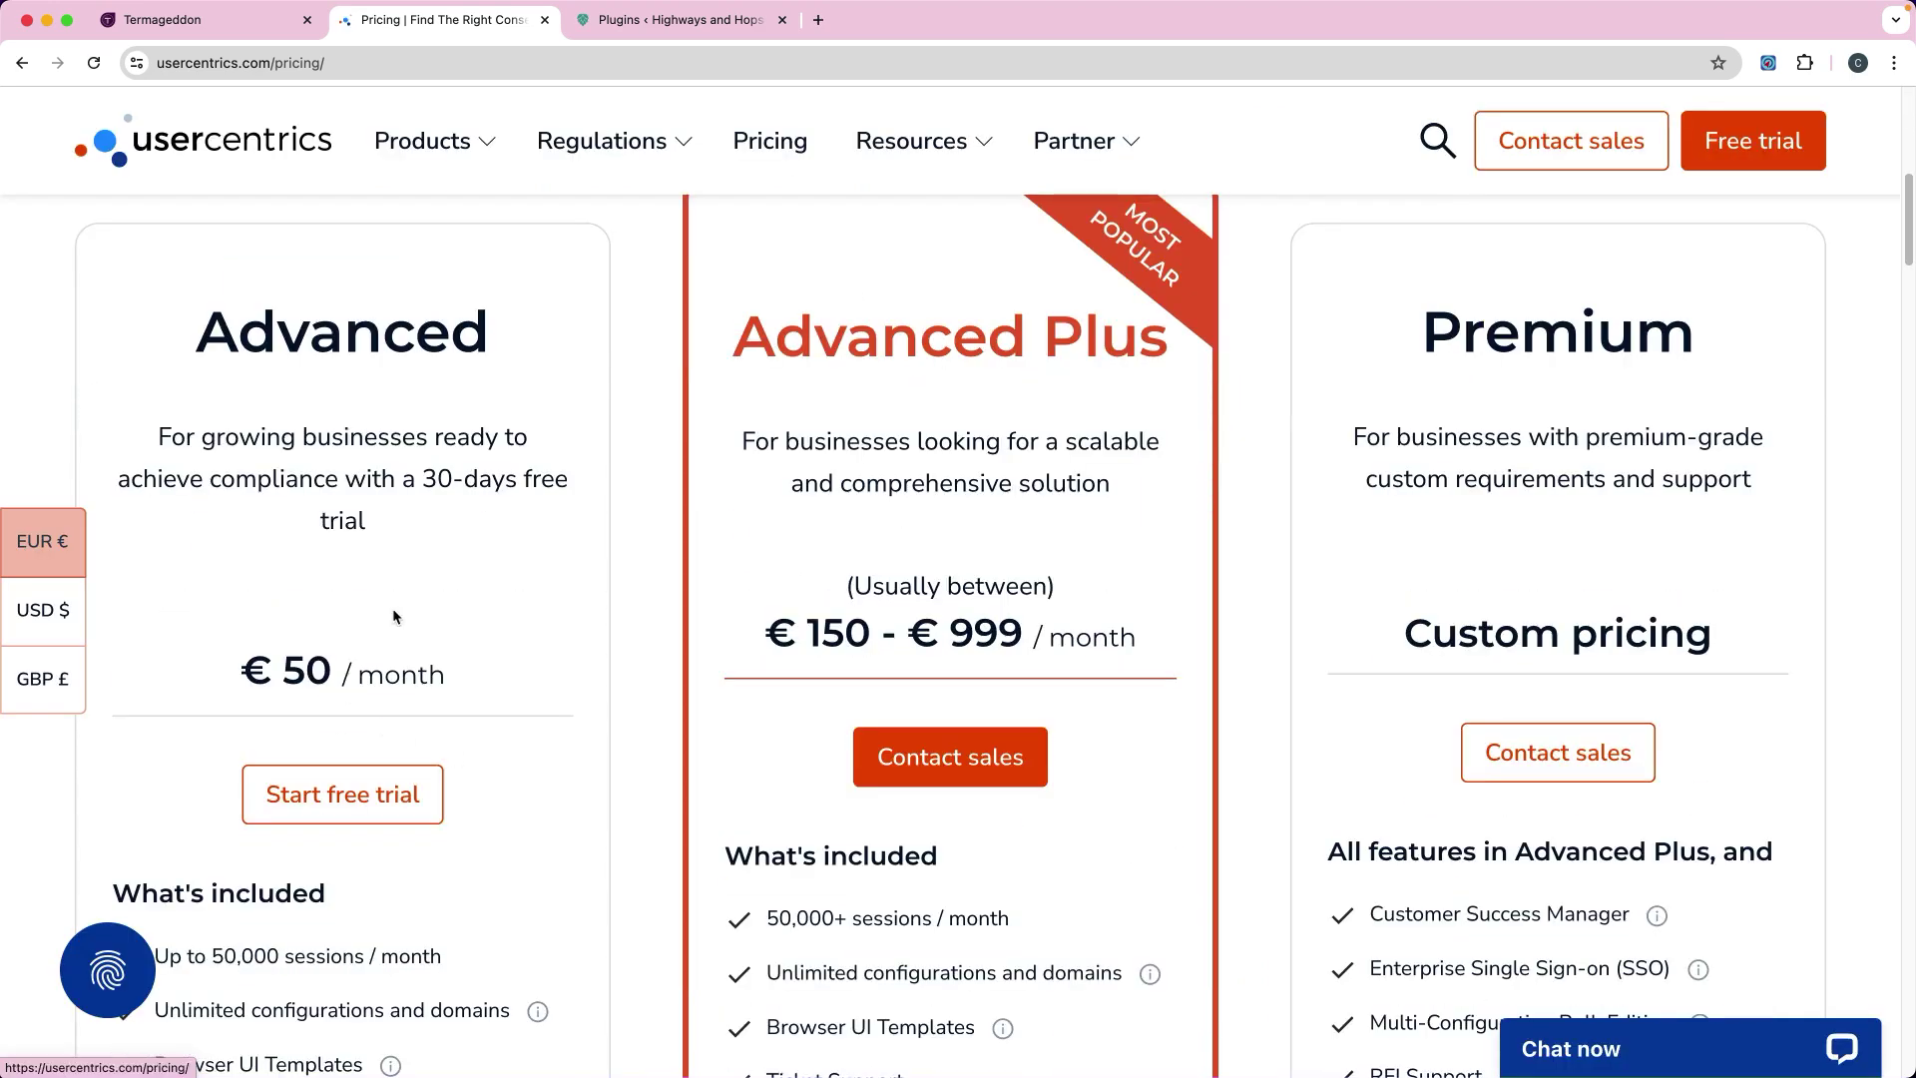
pyautogui.scroll(2, 560, 744)
pyautogui.scroll(-2, 560, 745)
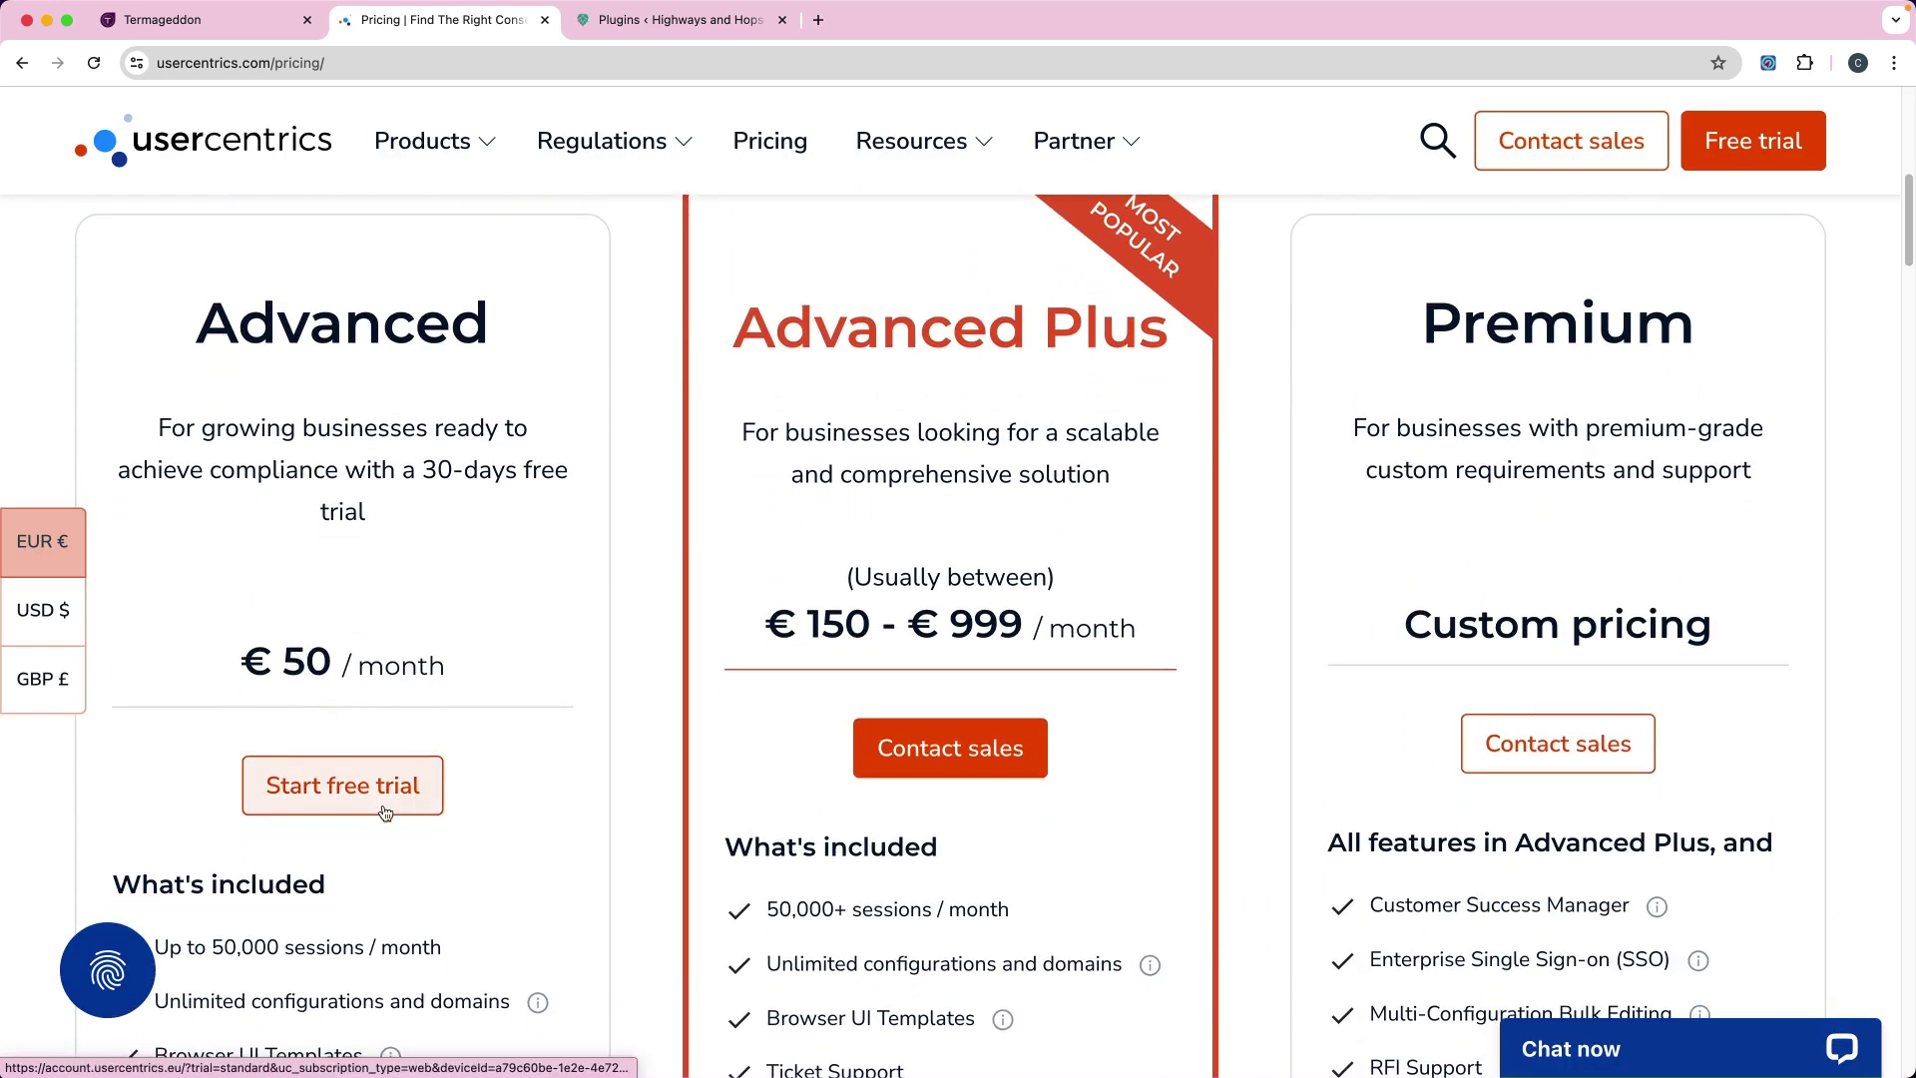
pyautogui.scroll(-4, 263, 723)
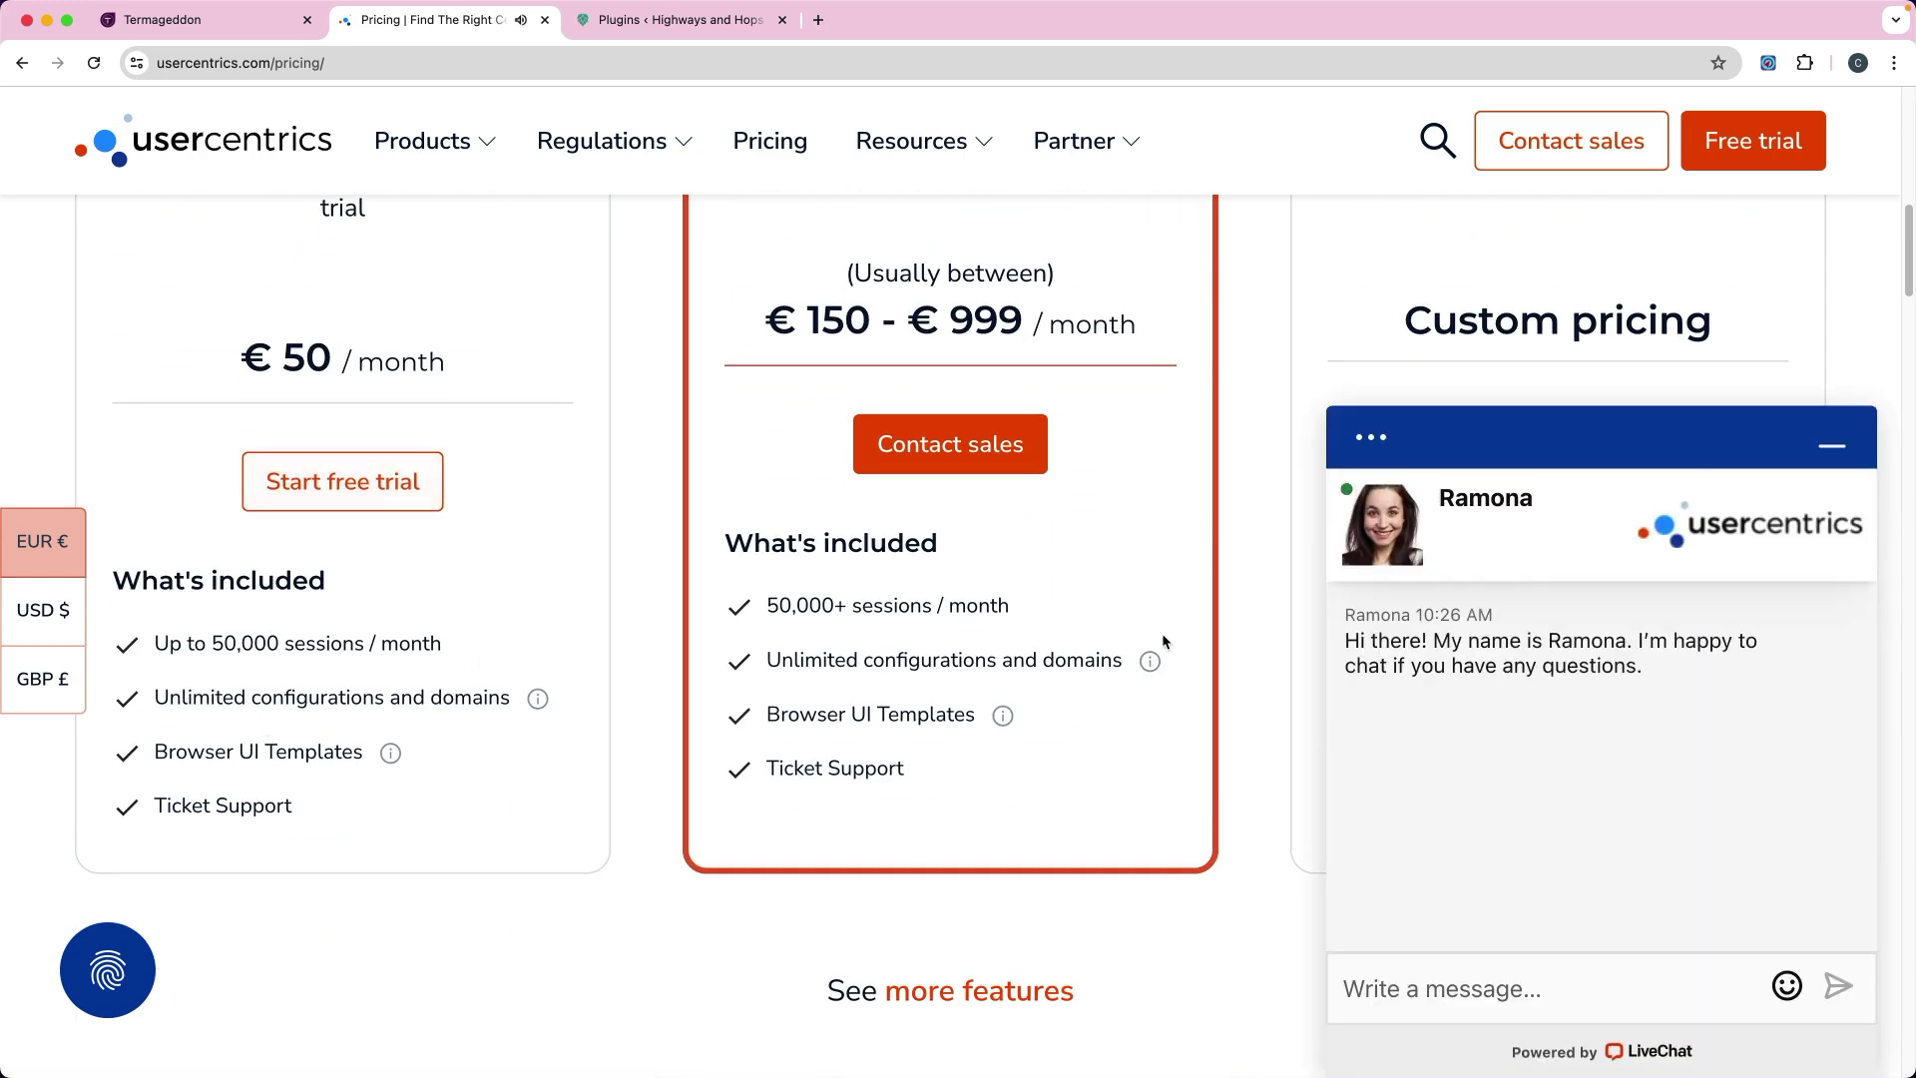
pyautogui.scroll(1, 1021, 558)
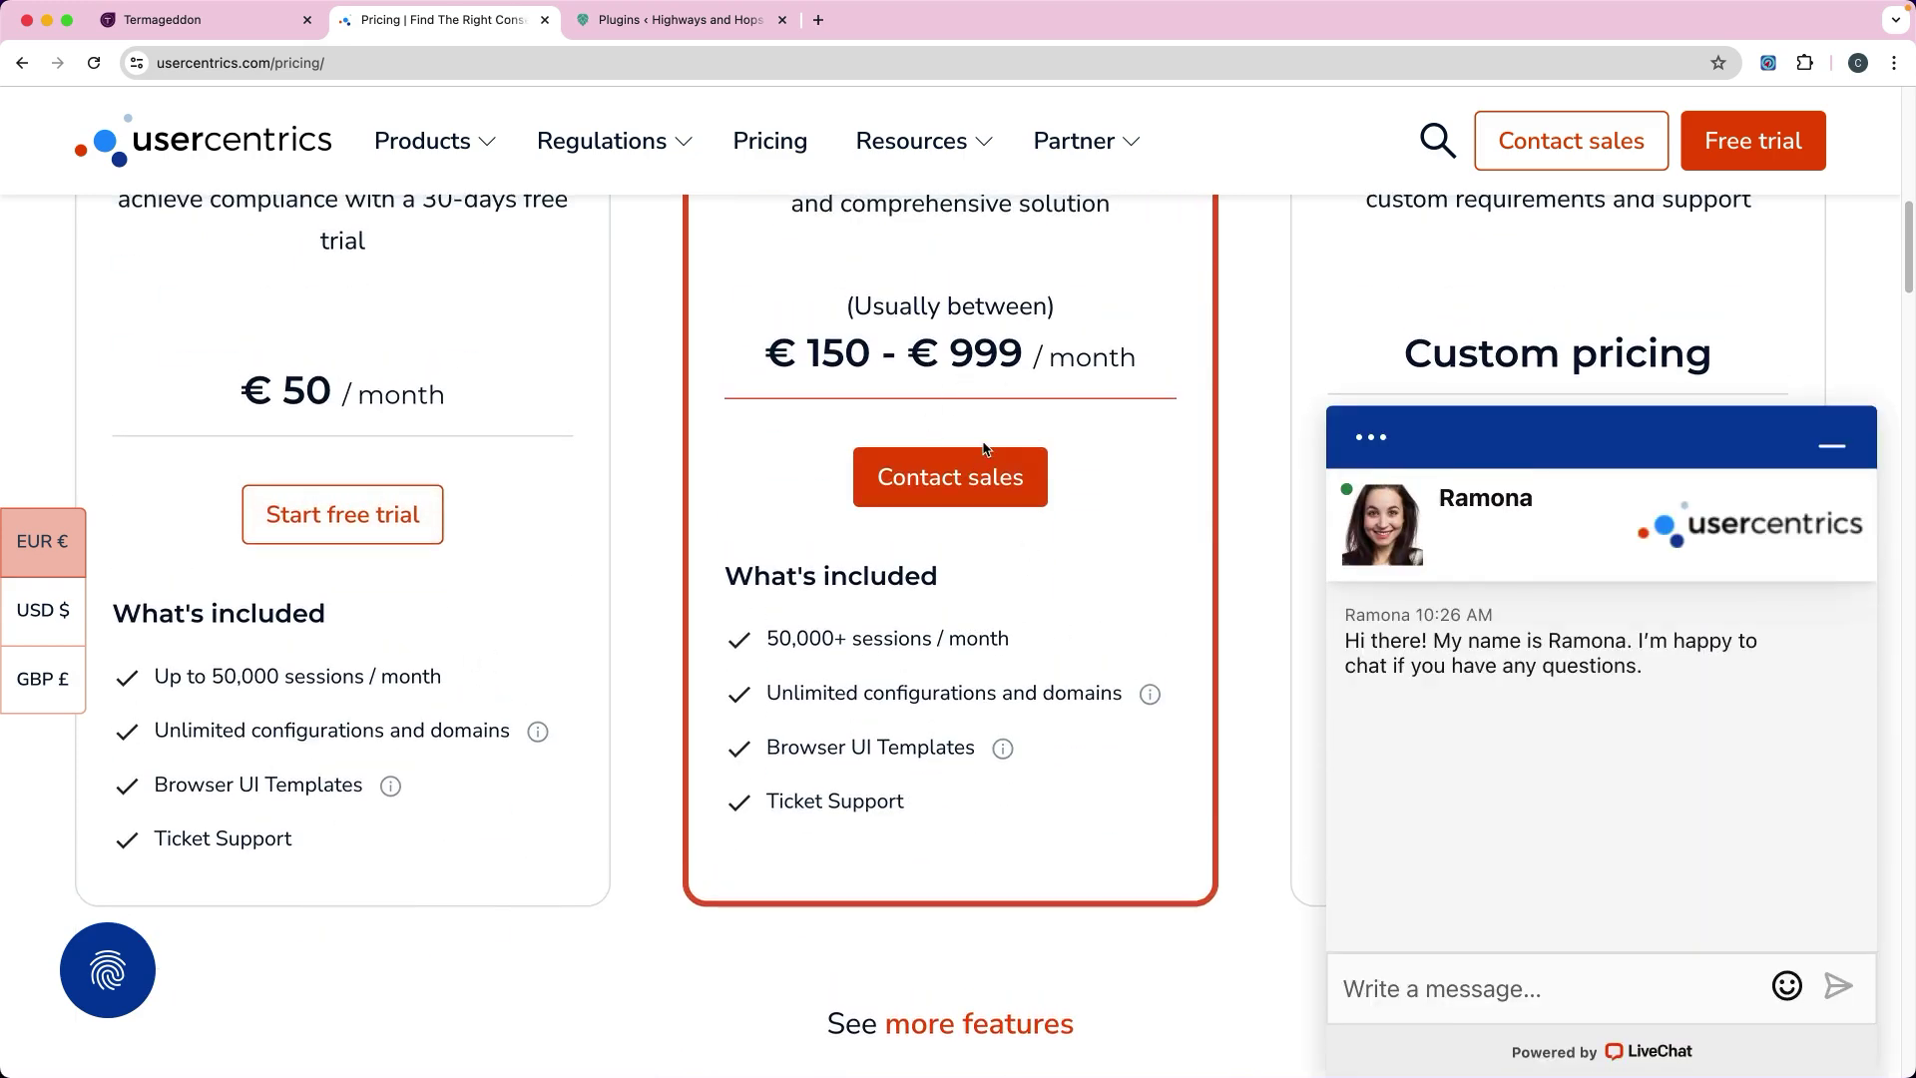
pyautogui.click(544, 20)
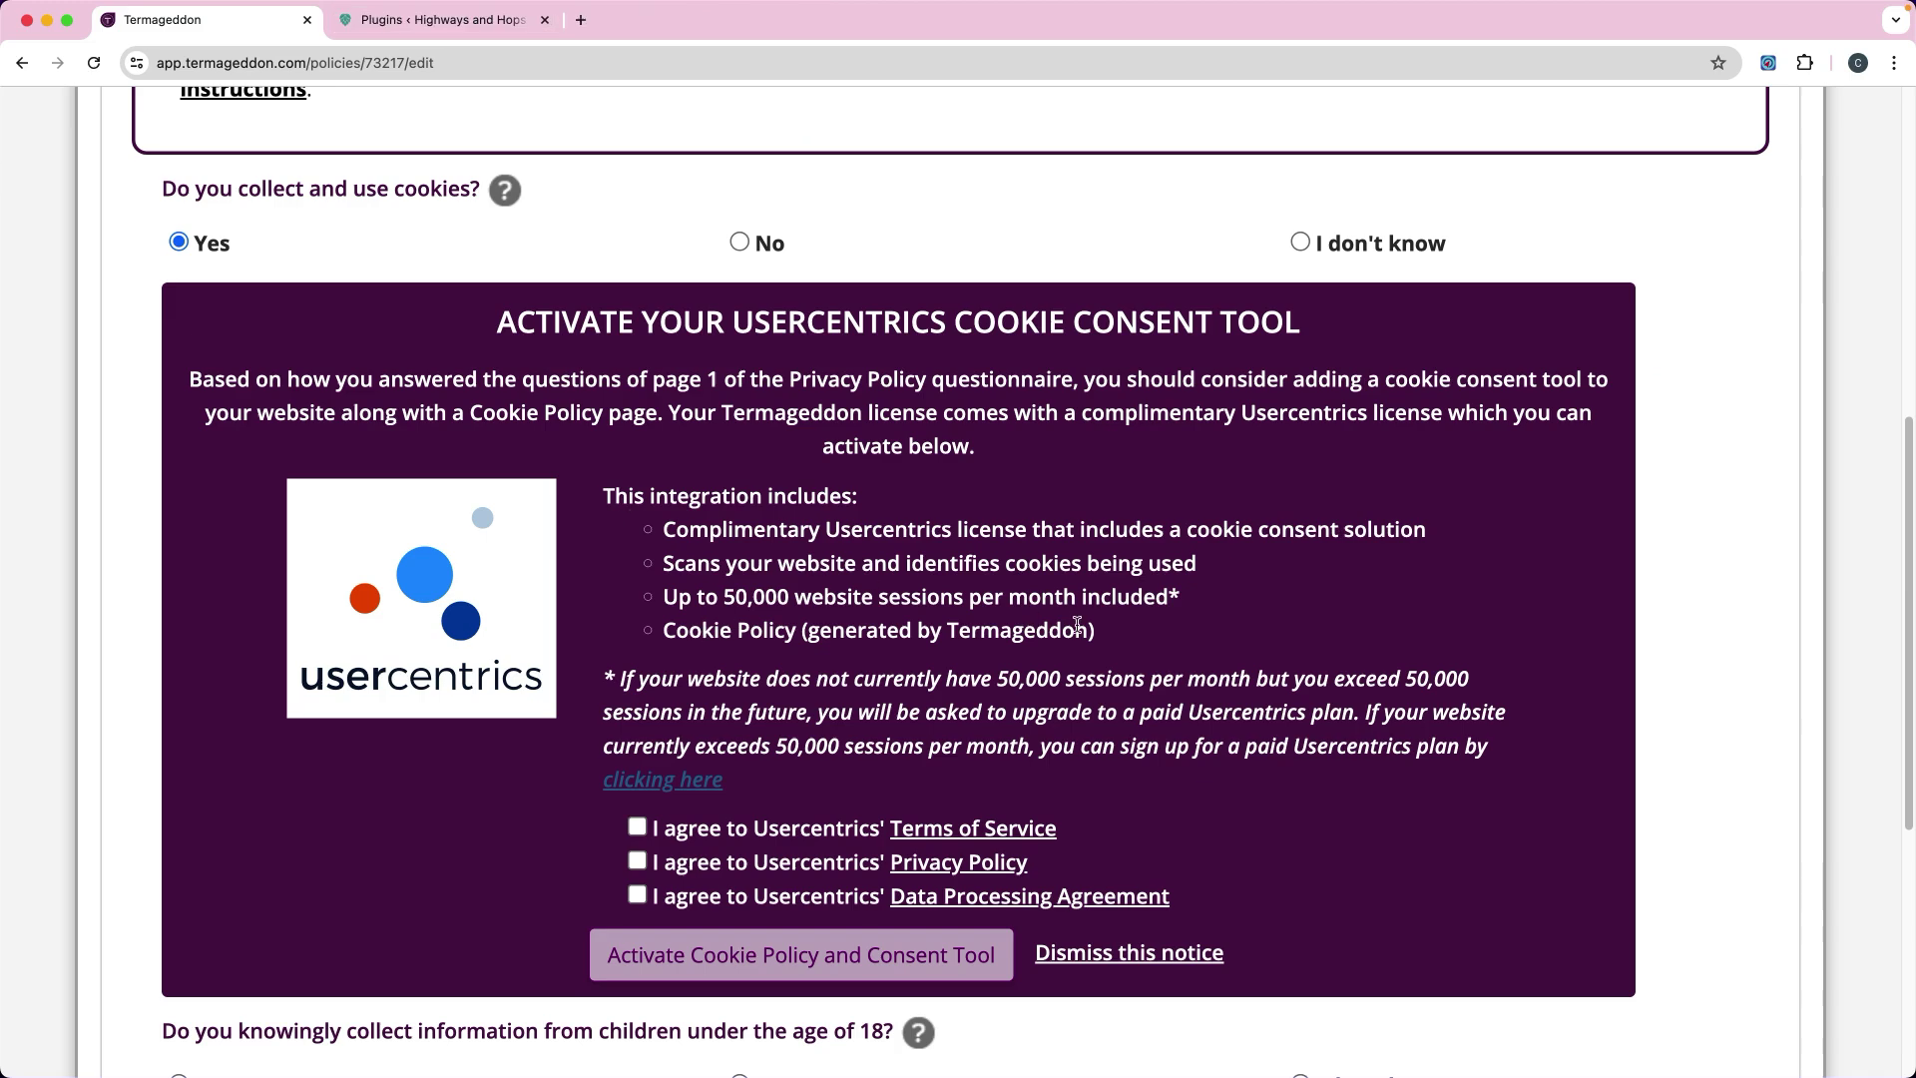
# - Agree to Usercentrics' Terms of Service, Privacy Policy and Data Processing Agreement, and activate the Cookie Policy and Consent Tool
pyautogui.scroll(-3, 1077, 624)
pyautogui.click(638, 632)
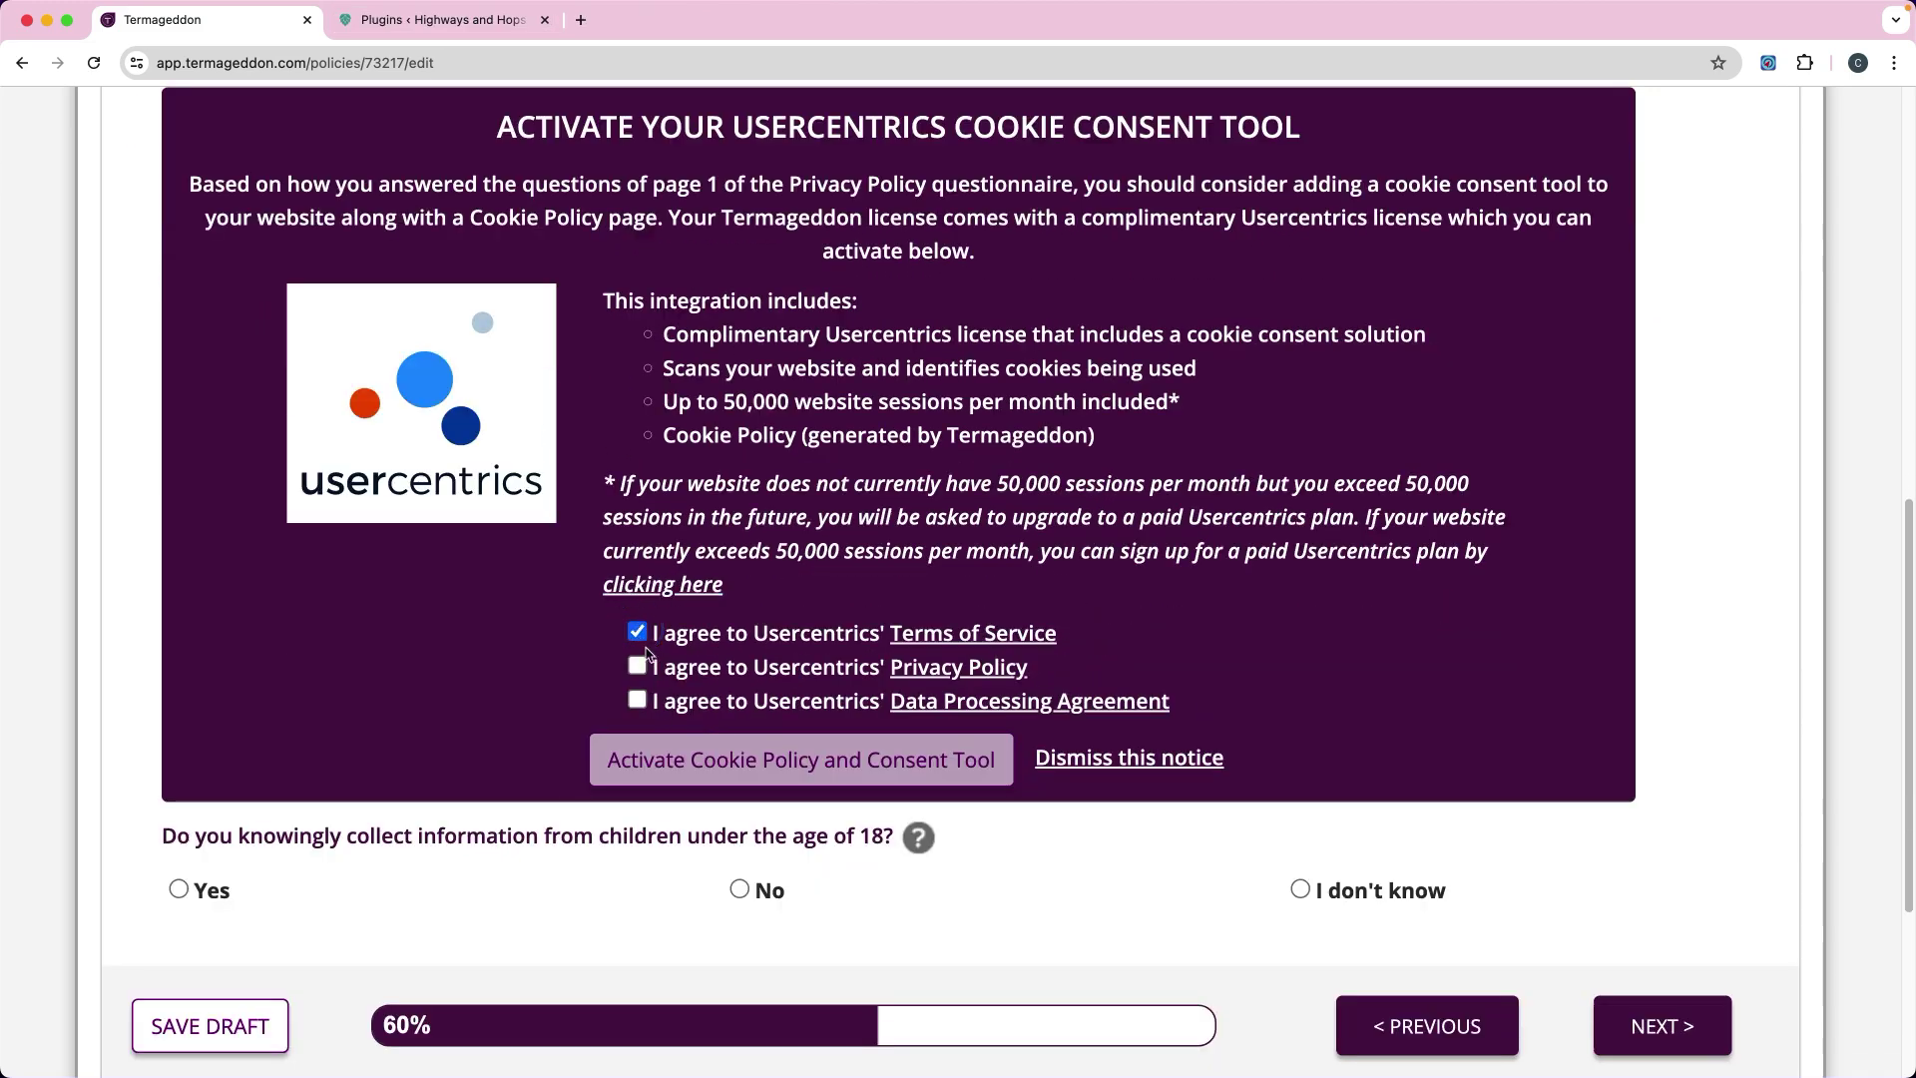
pyautogui.click(638, 665)
pyautogui.click(638, 699)
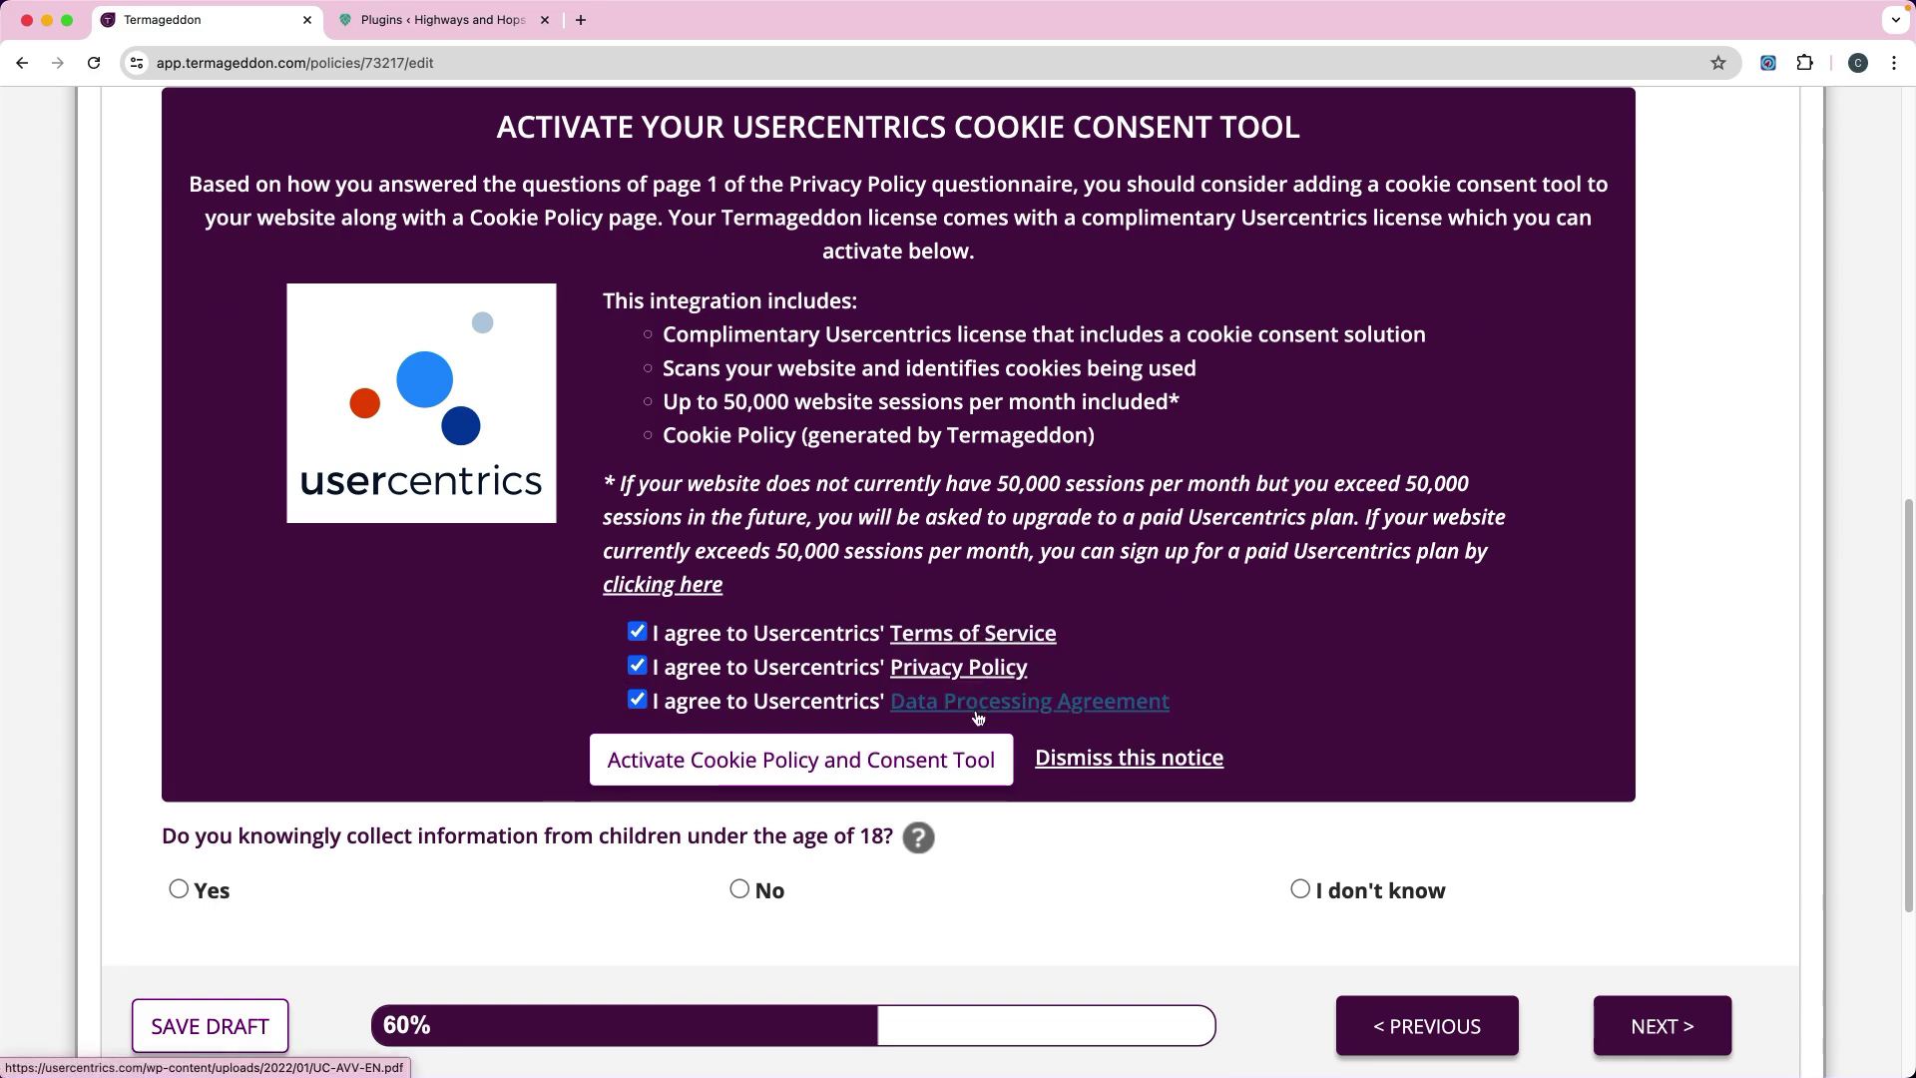
pyautogui.click(779, 770)
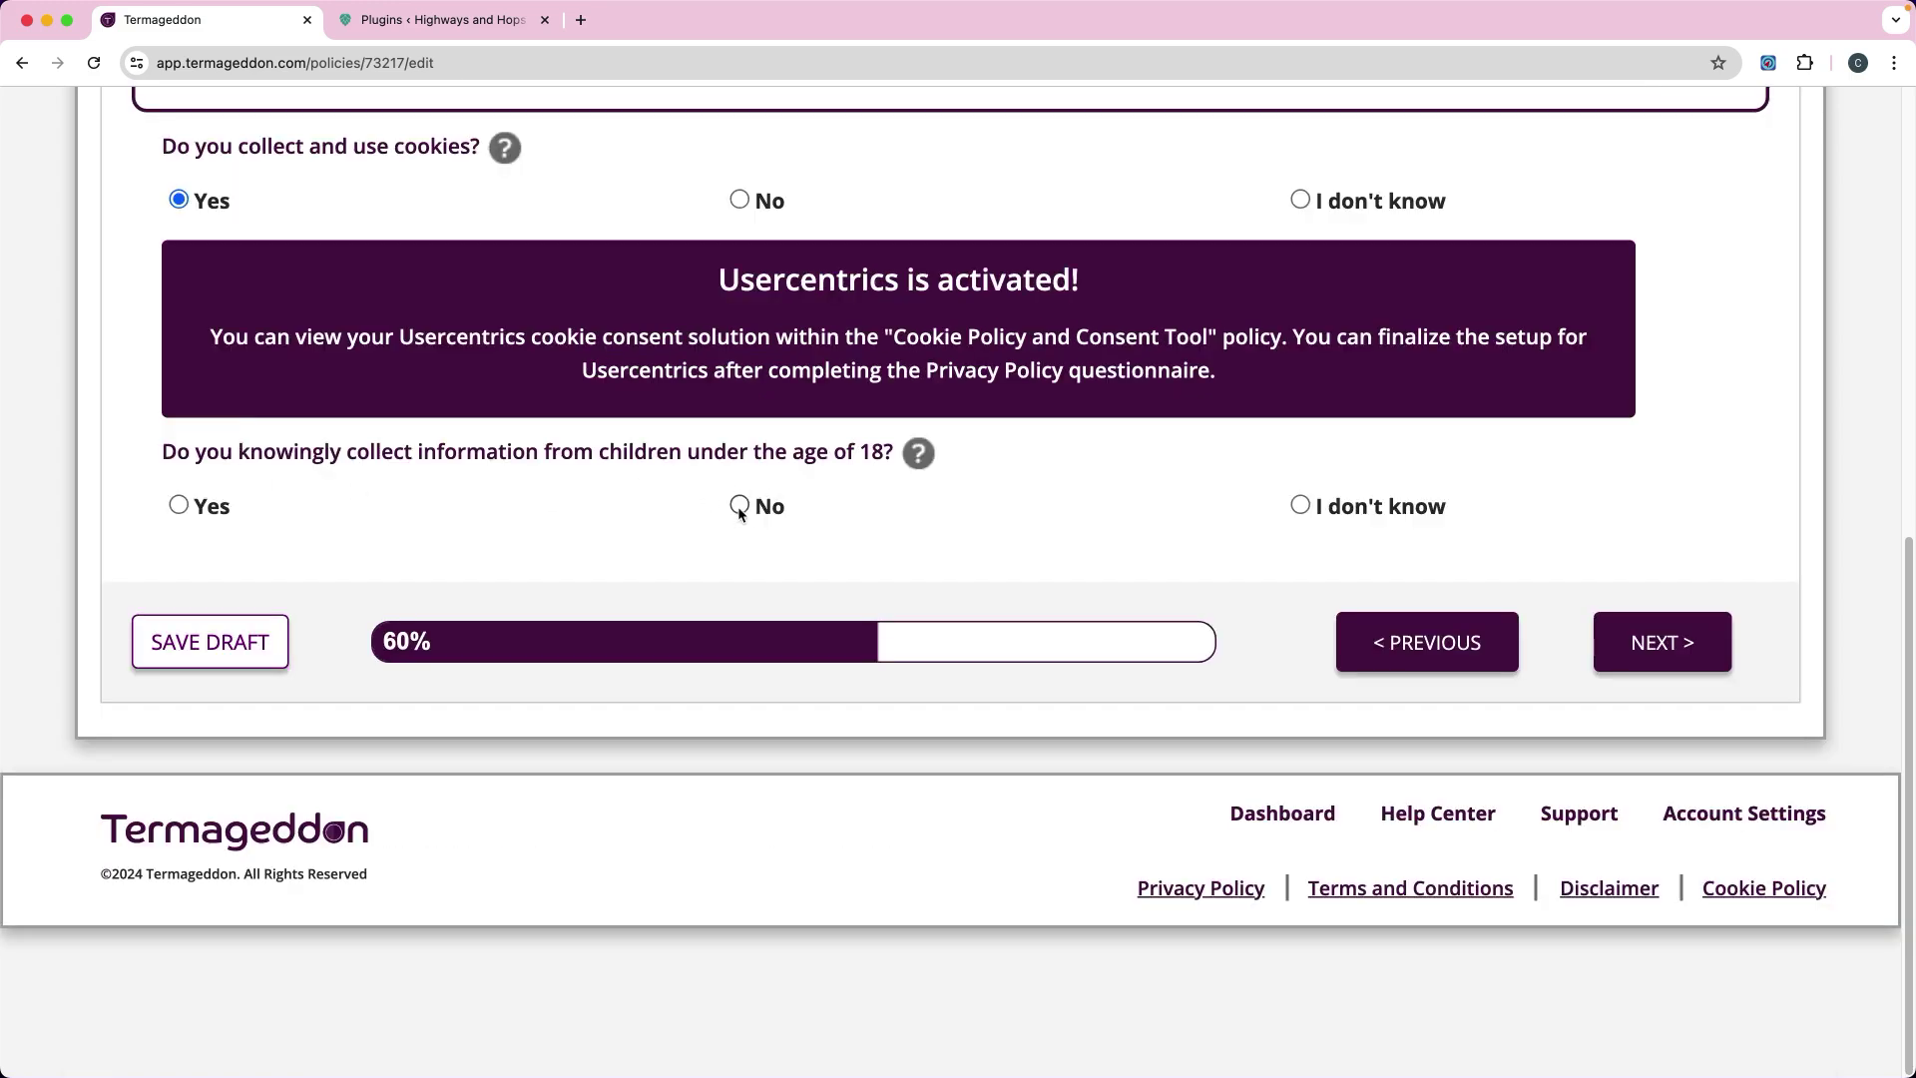
# - Complete and submit the Privacy Policy questionnaire with No for children's information, Google analytics for analytics, and Yes for third-party links
pyautogui.click(740, 504)
pyautogui.click(1662, 641)
pyautogui.click(179, 646)
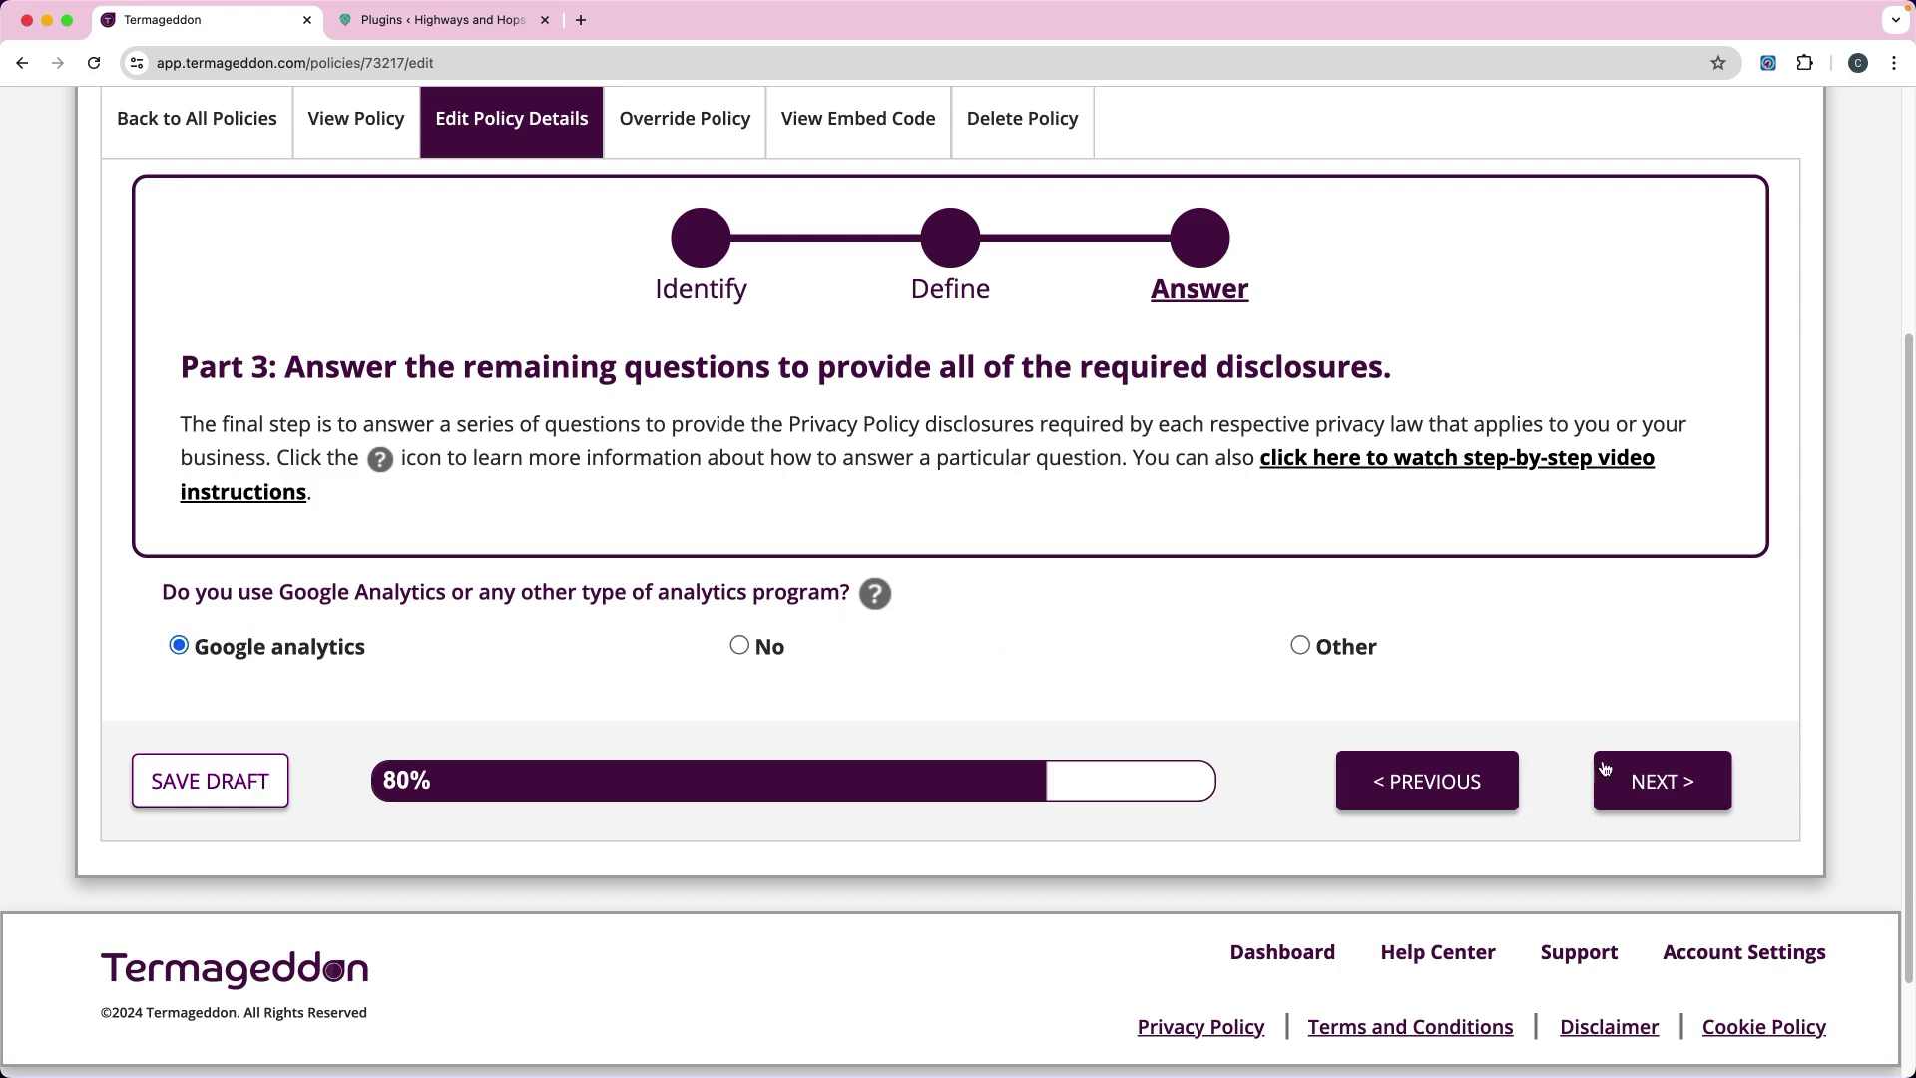
pyautogui.click(1666, 787)
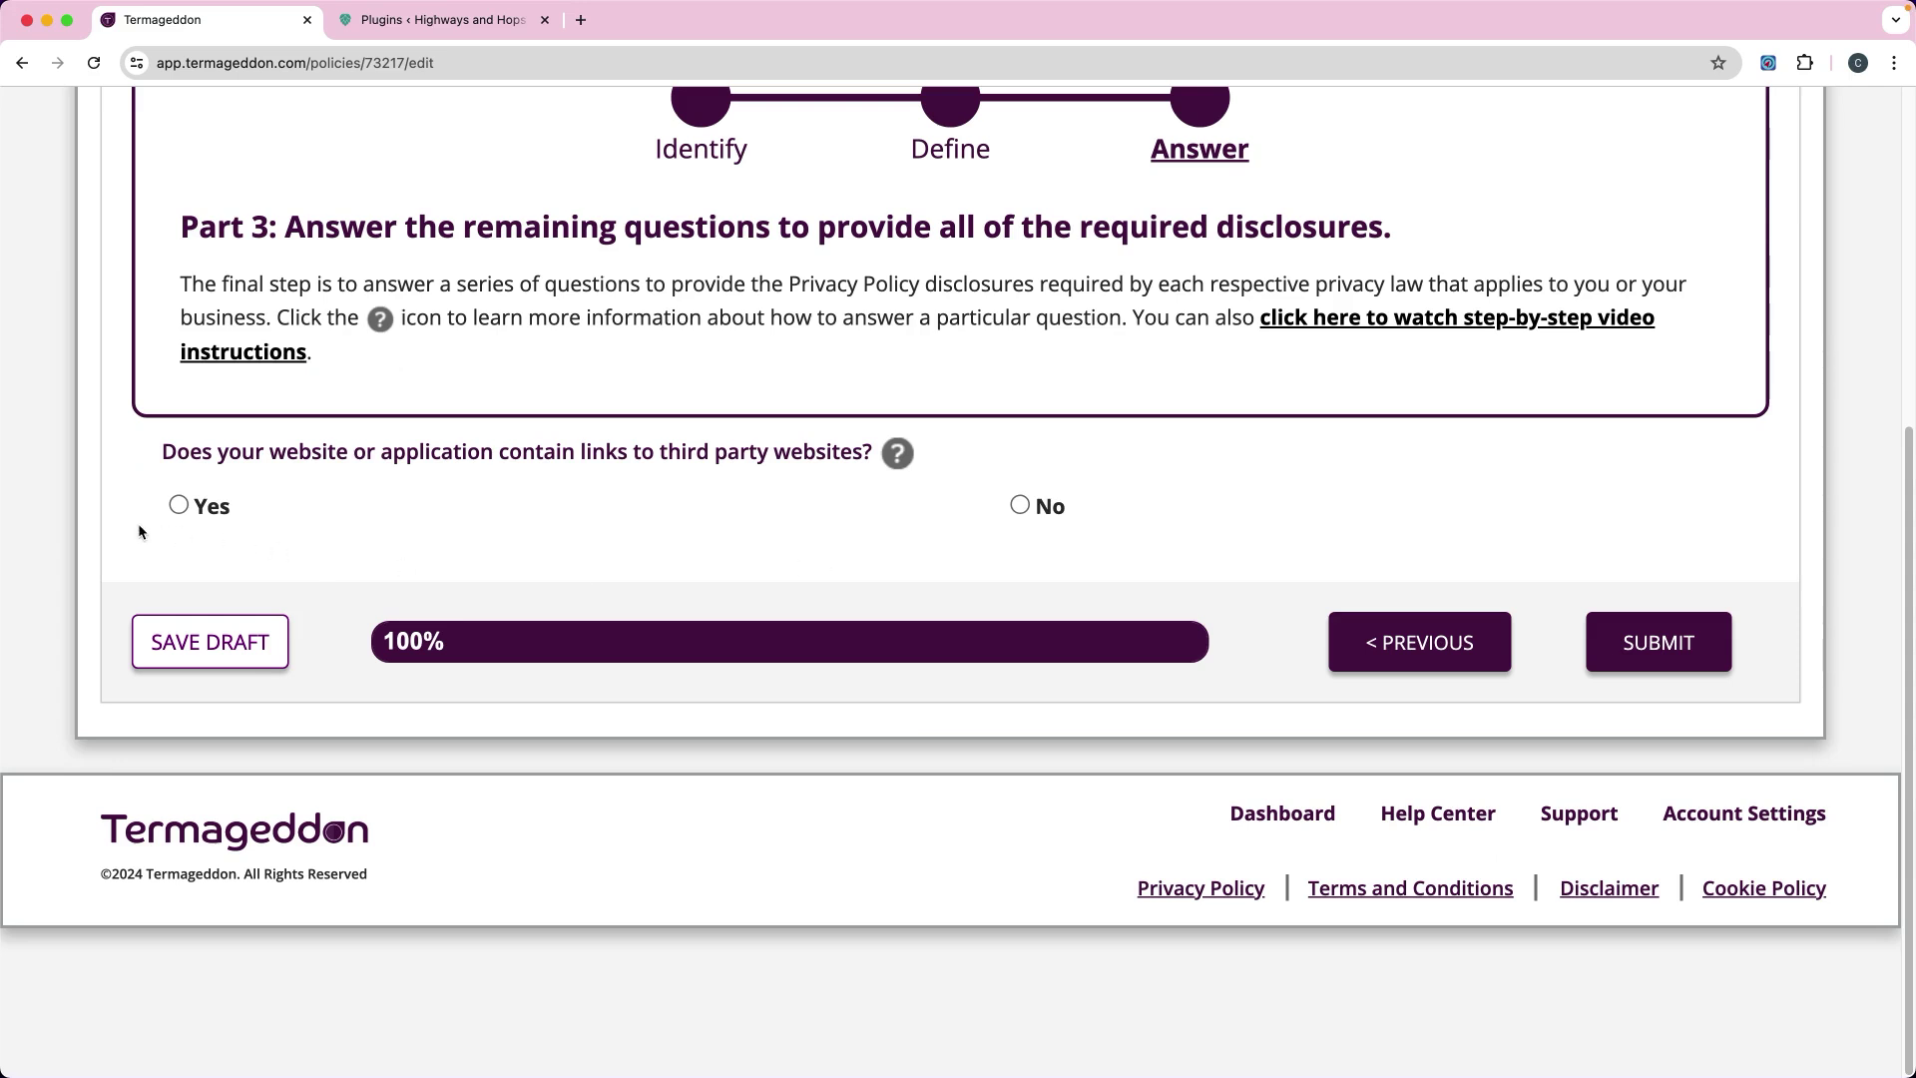
pyautogui.click(189, 511)
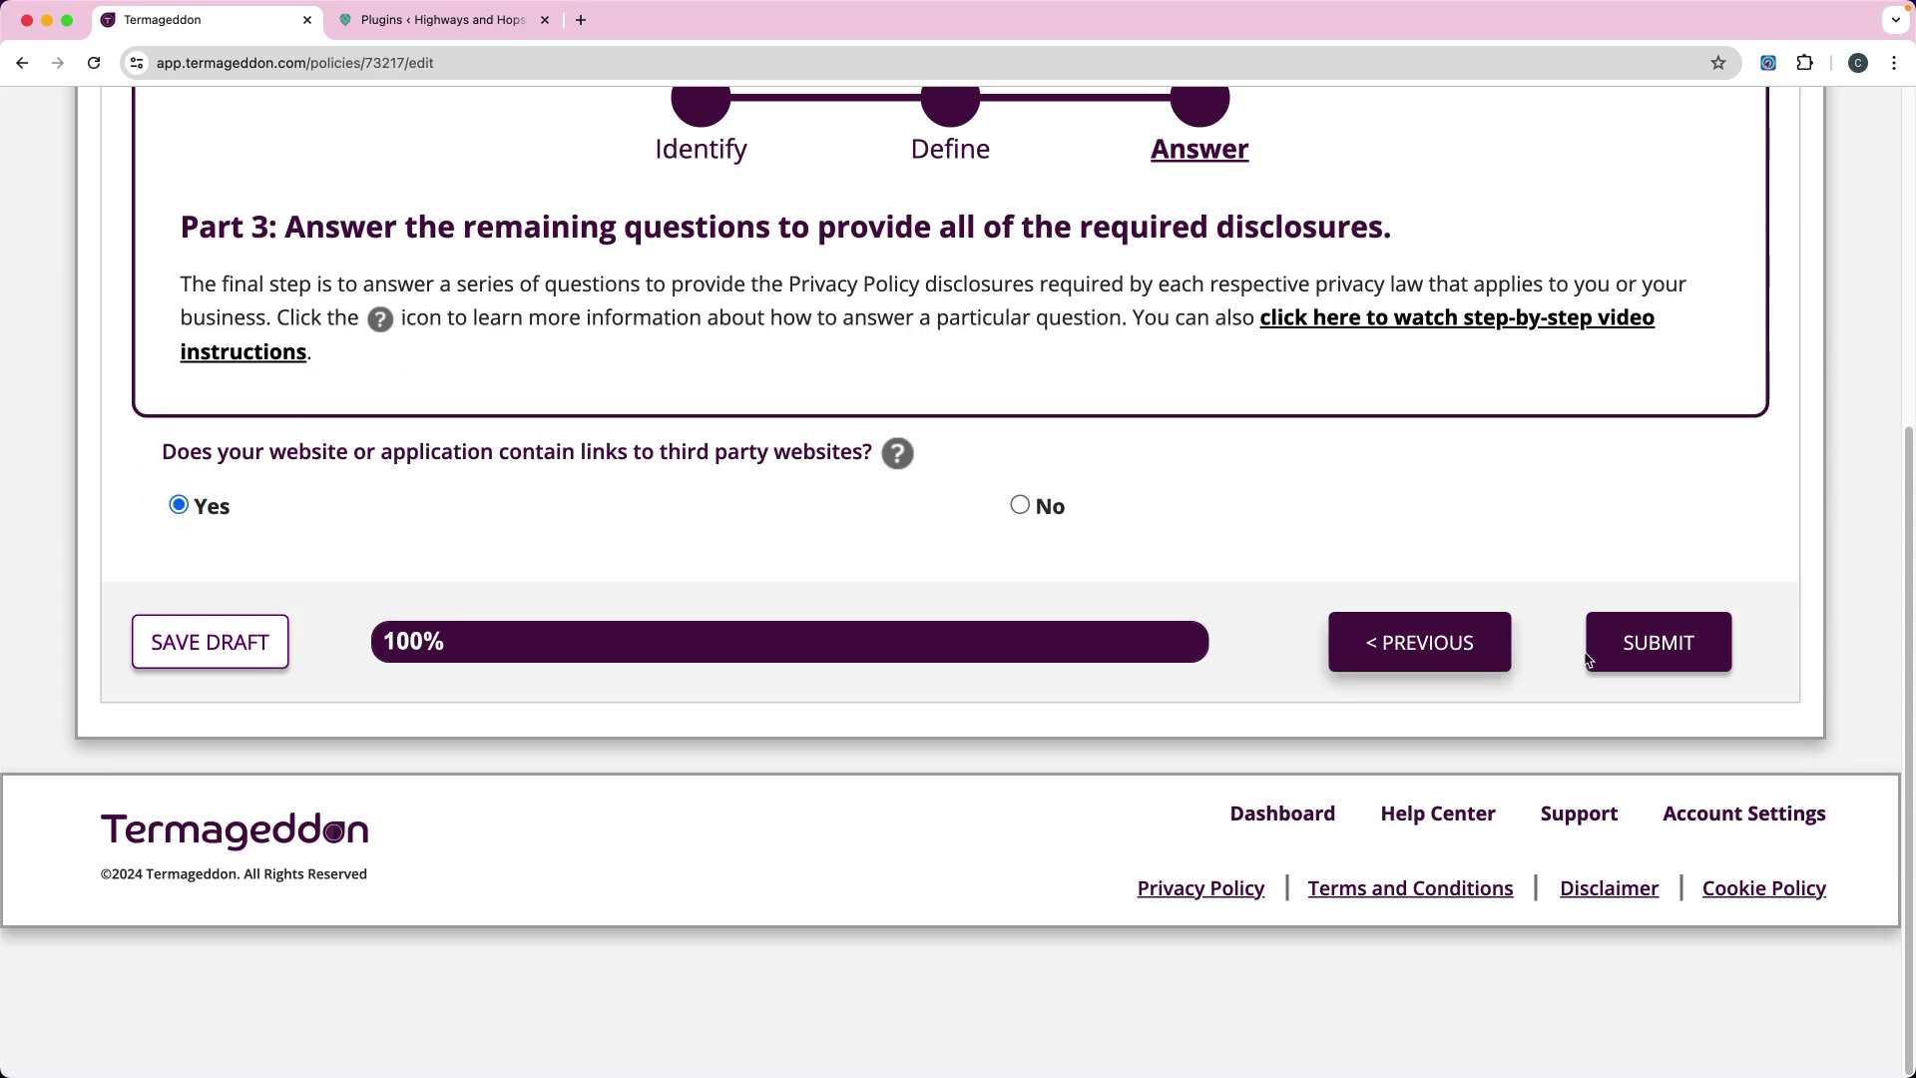
pyautogui.click(1688, 649)
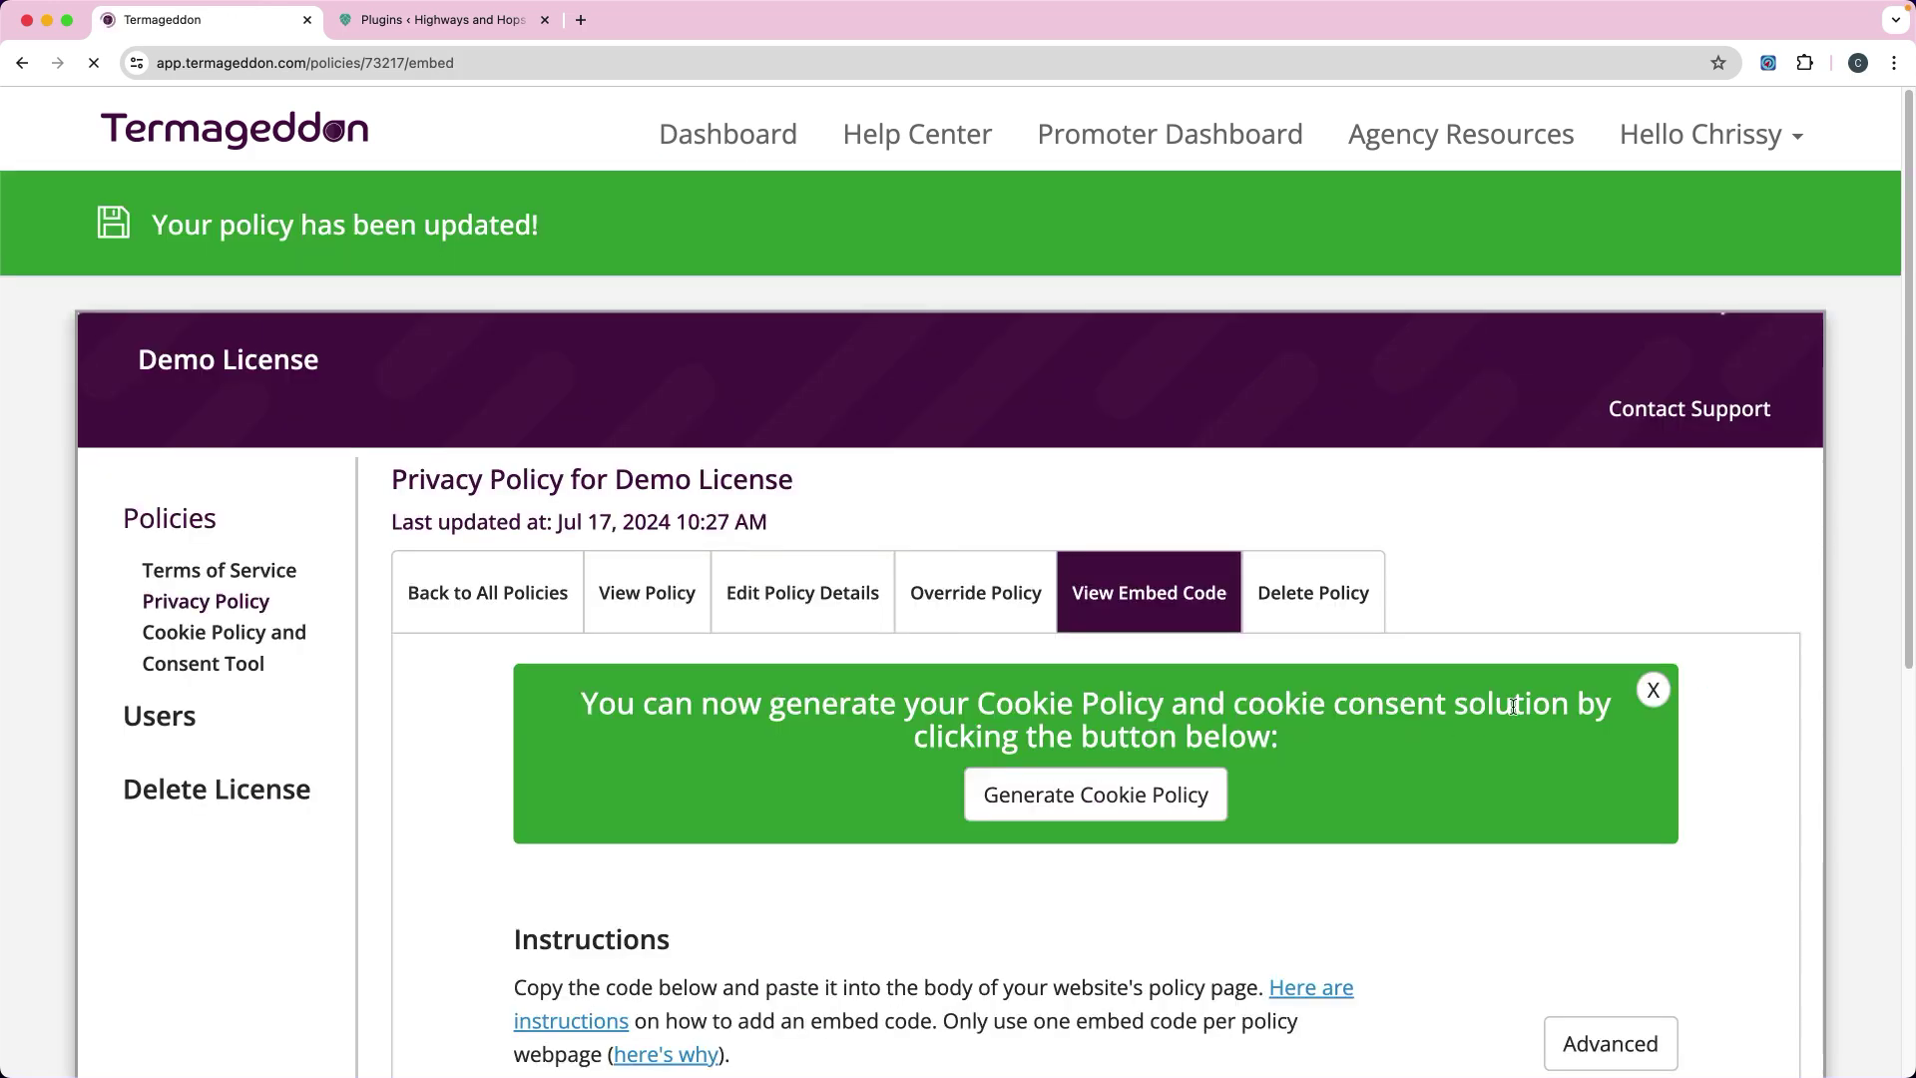
# - Return to the overview of all policies and open the Cookie Policy and Consent Tool's details for editing
pyautogui.scroll(-3, 1513, 686)
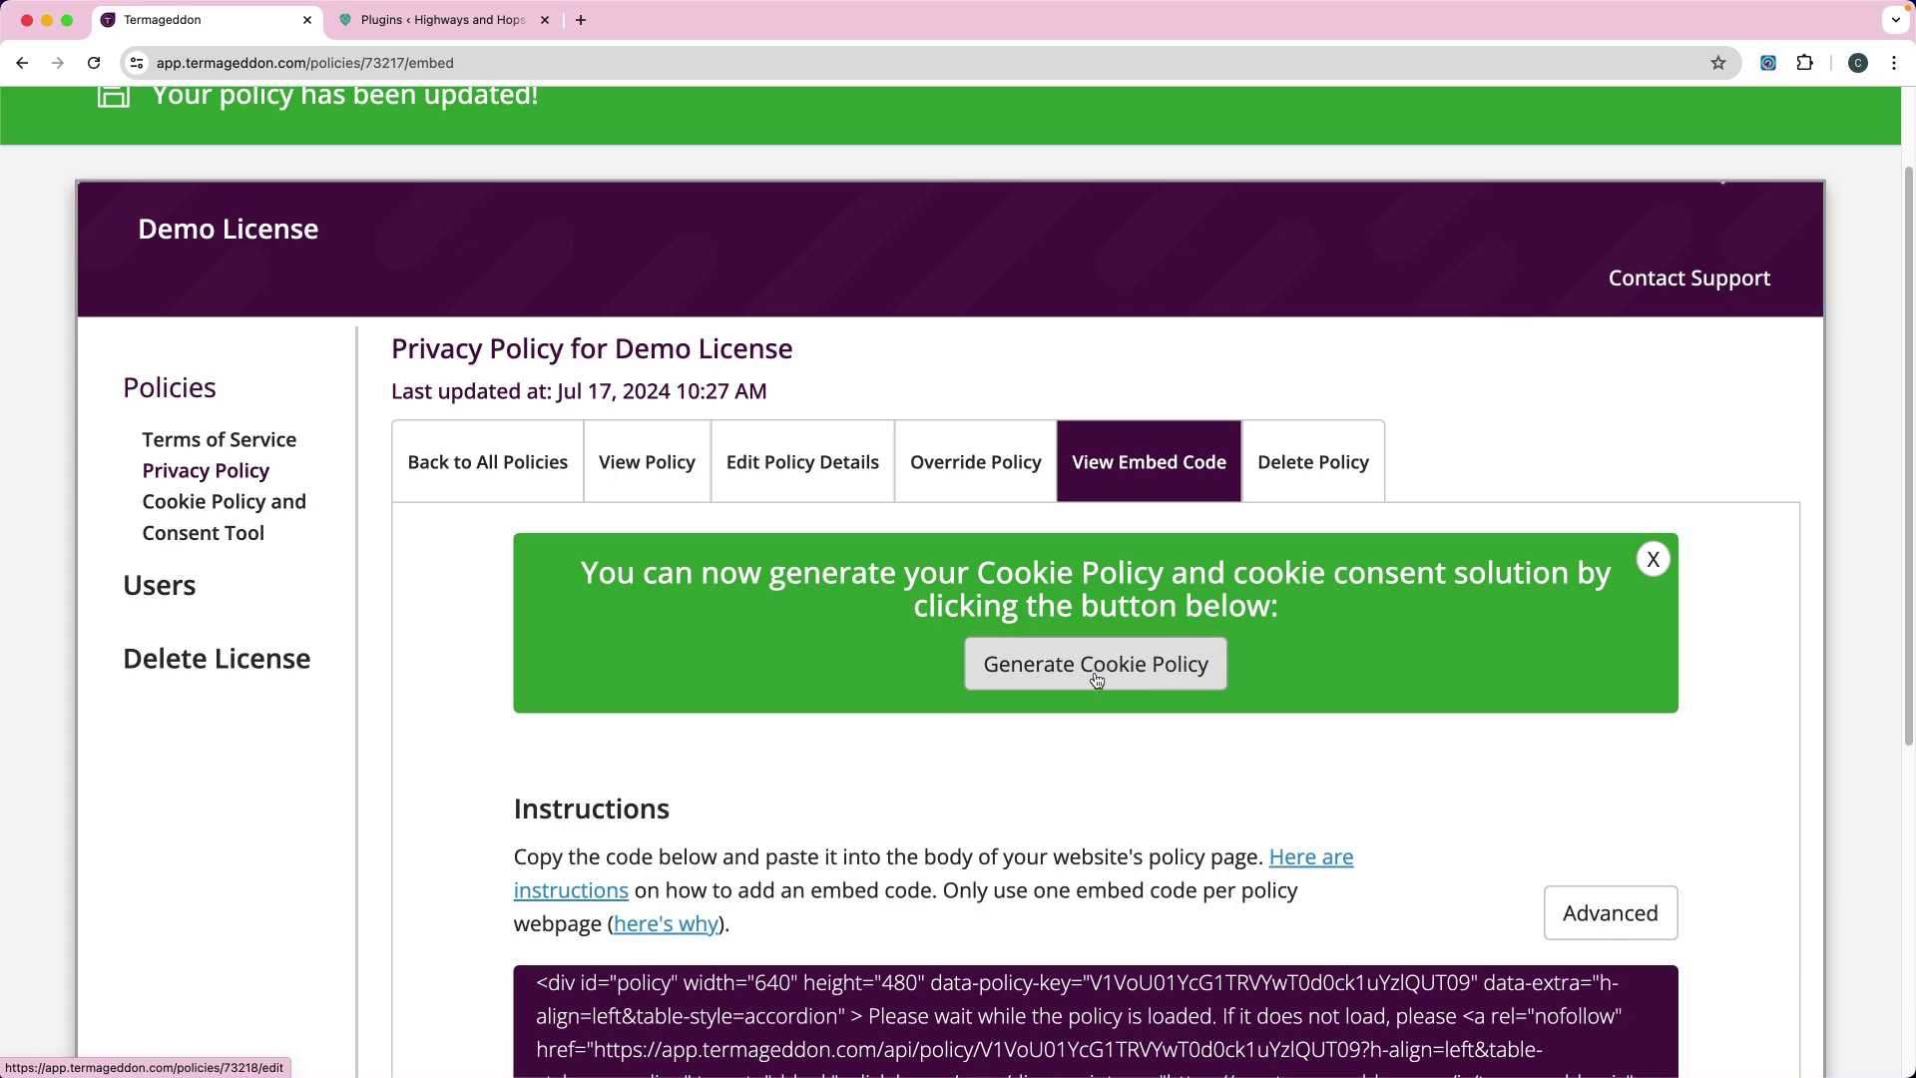
pyautogui.click(460, 467)
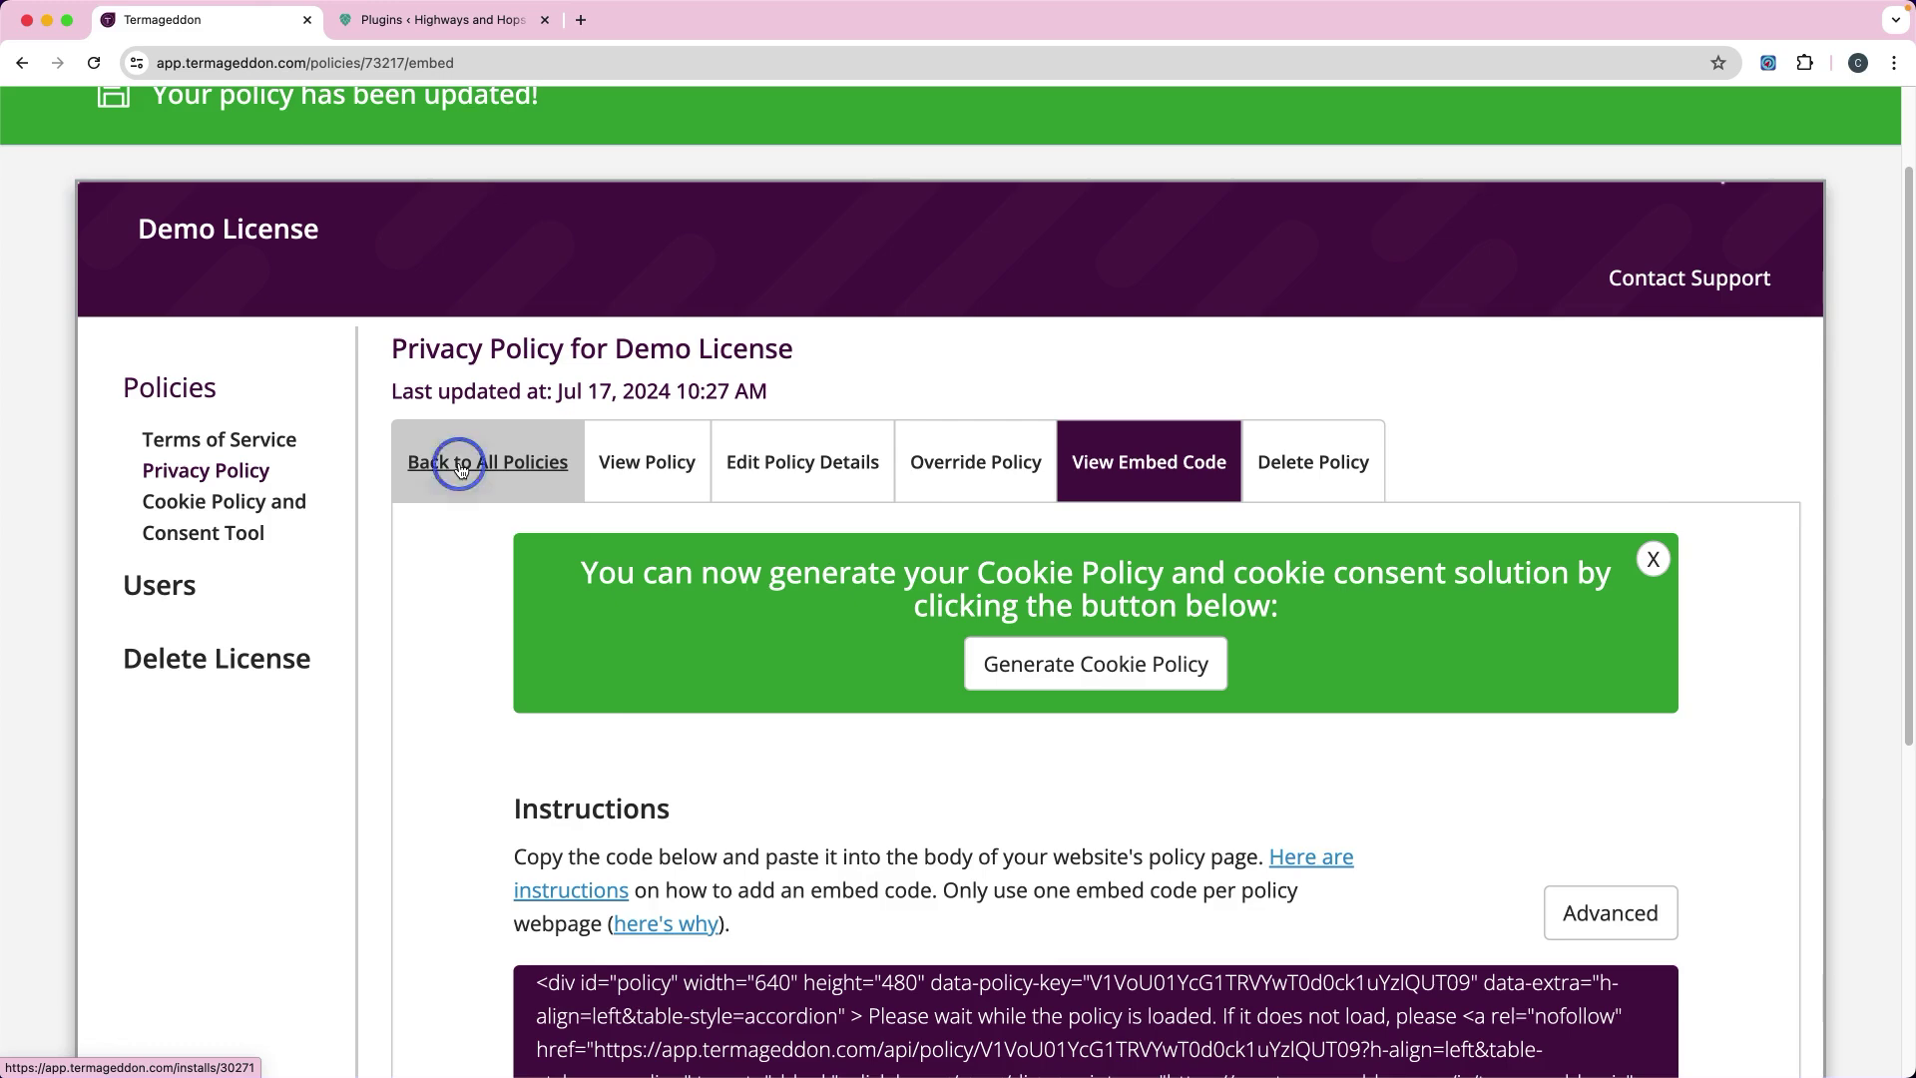
pyautogui.scroll(-3, 1395, 489)
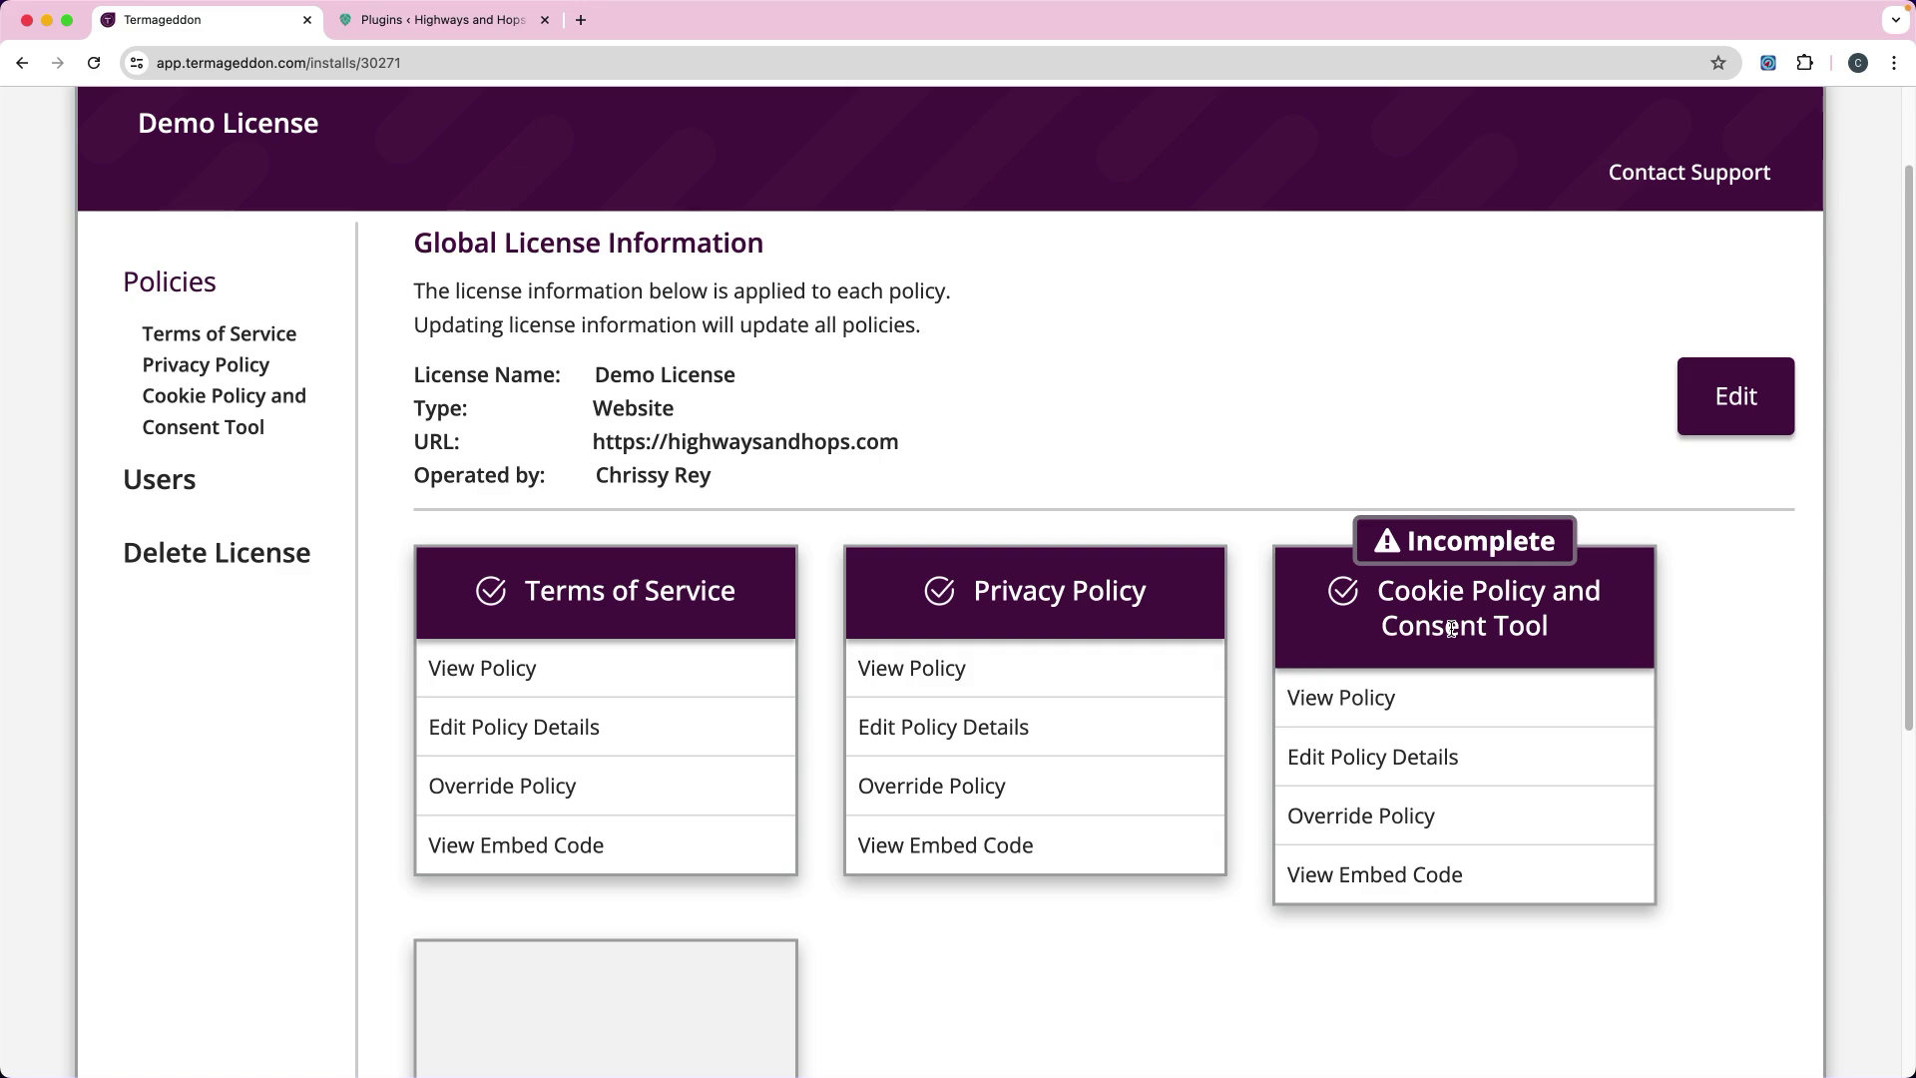
pyautogui.scroll(-2, 1452, 626)
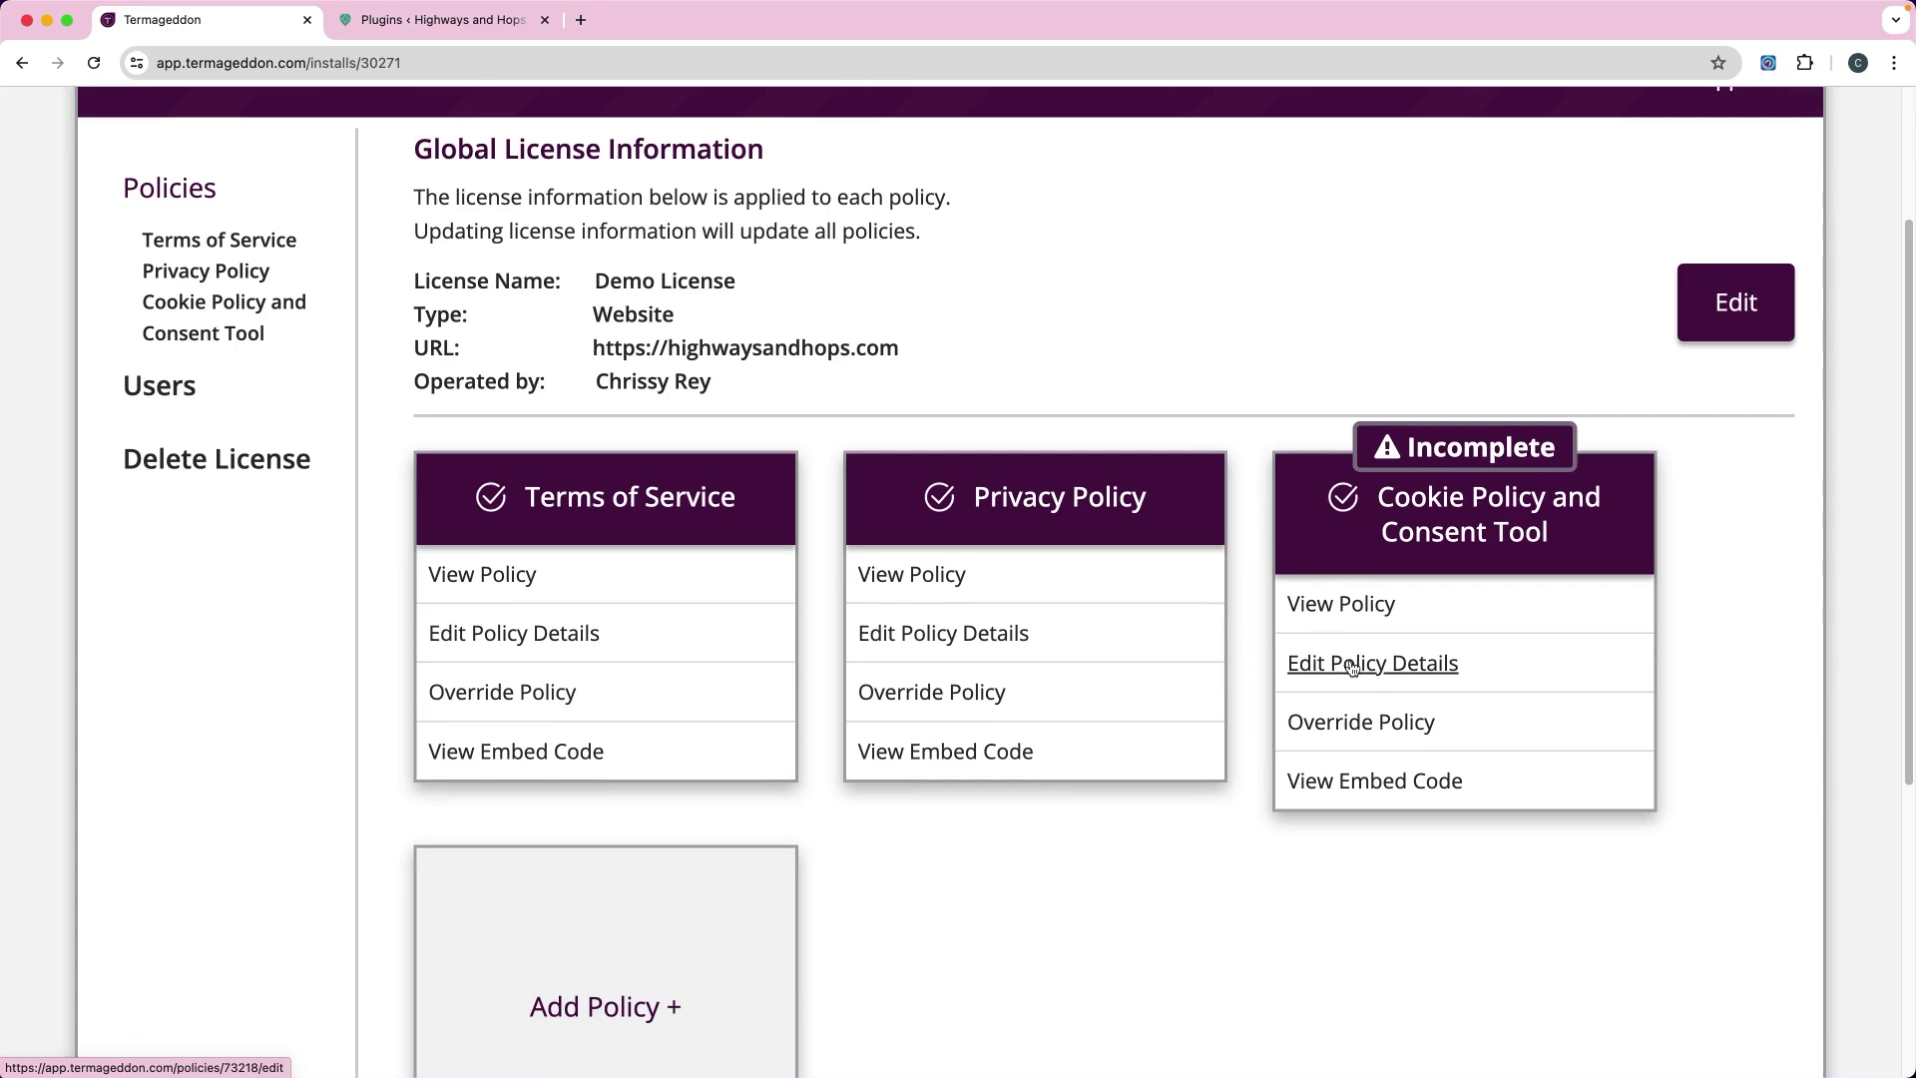
pyautogui.click(1357, 666)
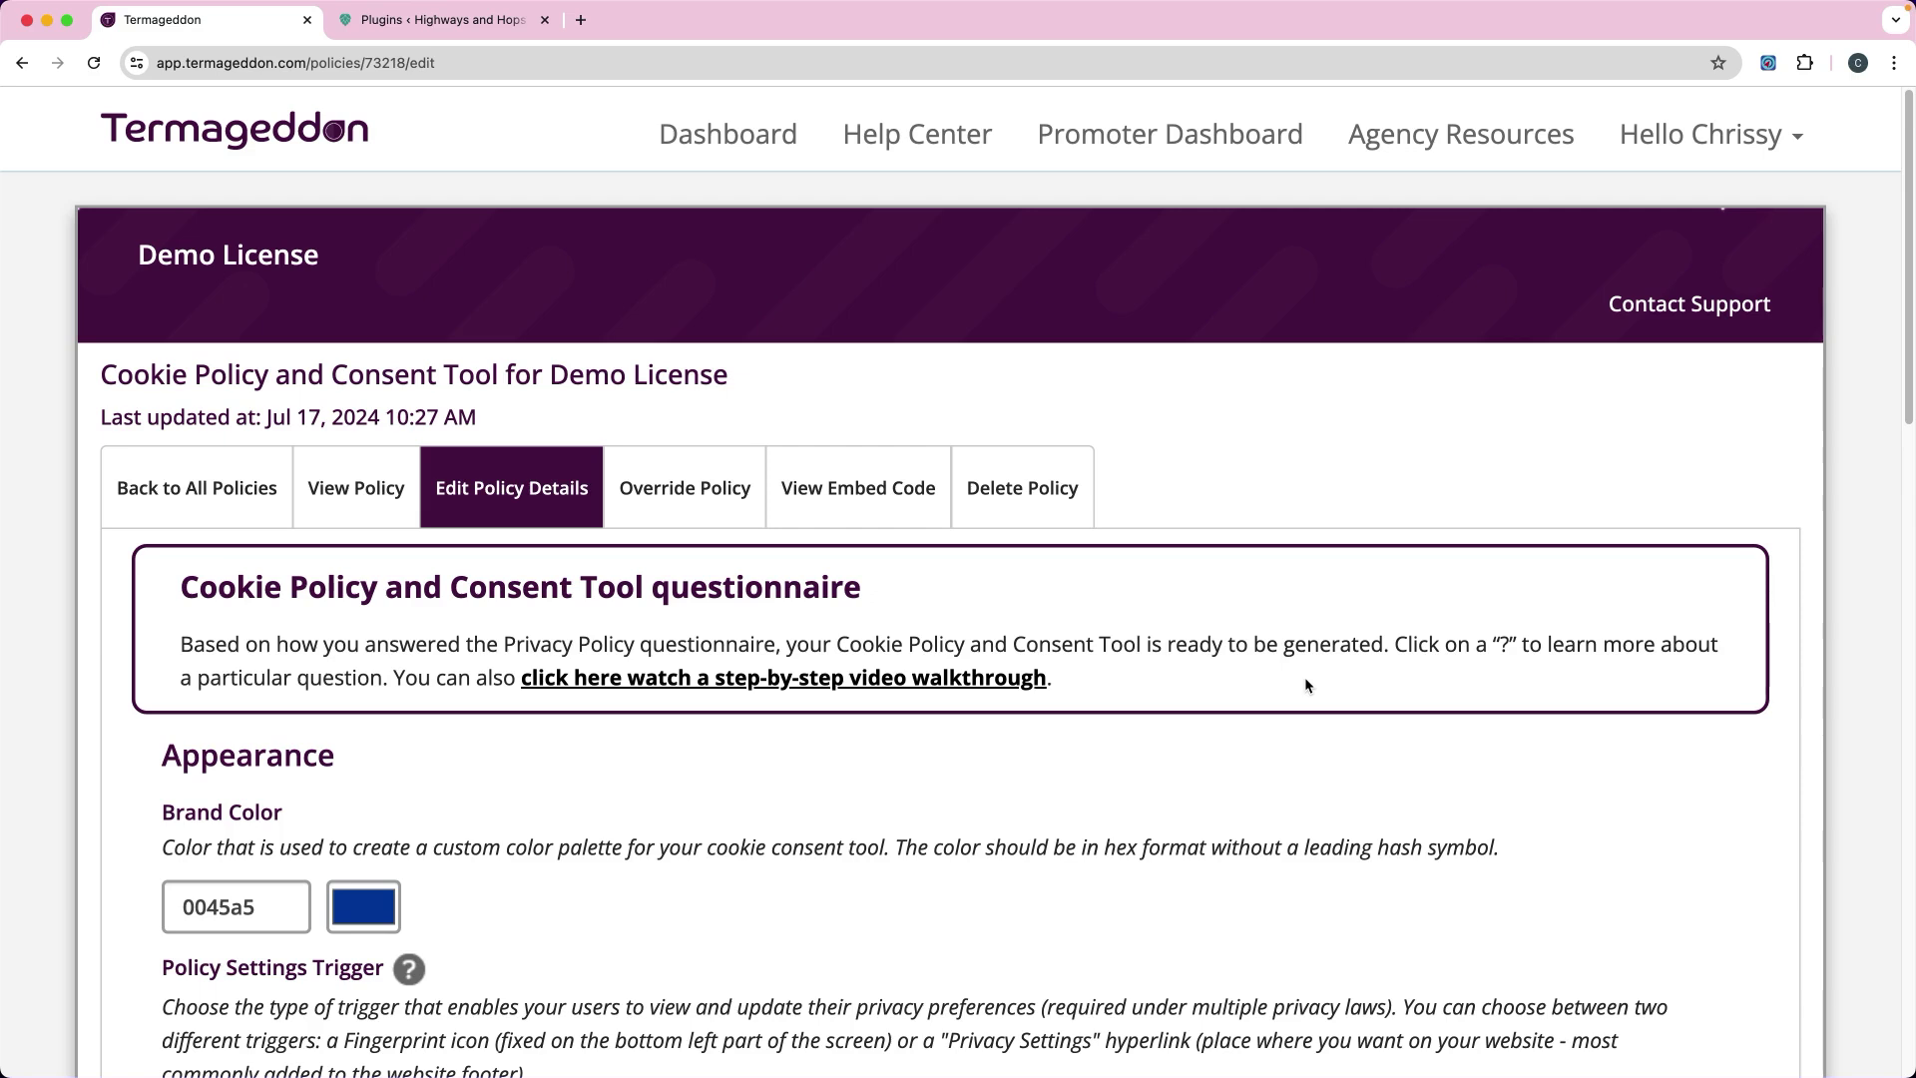
# - Try 475871 as the consent tool's brand color and switch the color picker's value format between RGB and HEX
pyautogui.scroll(-3, 1307, 684)
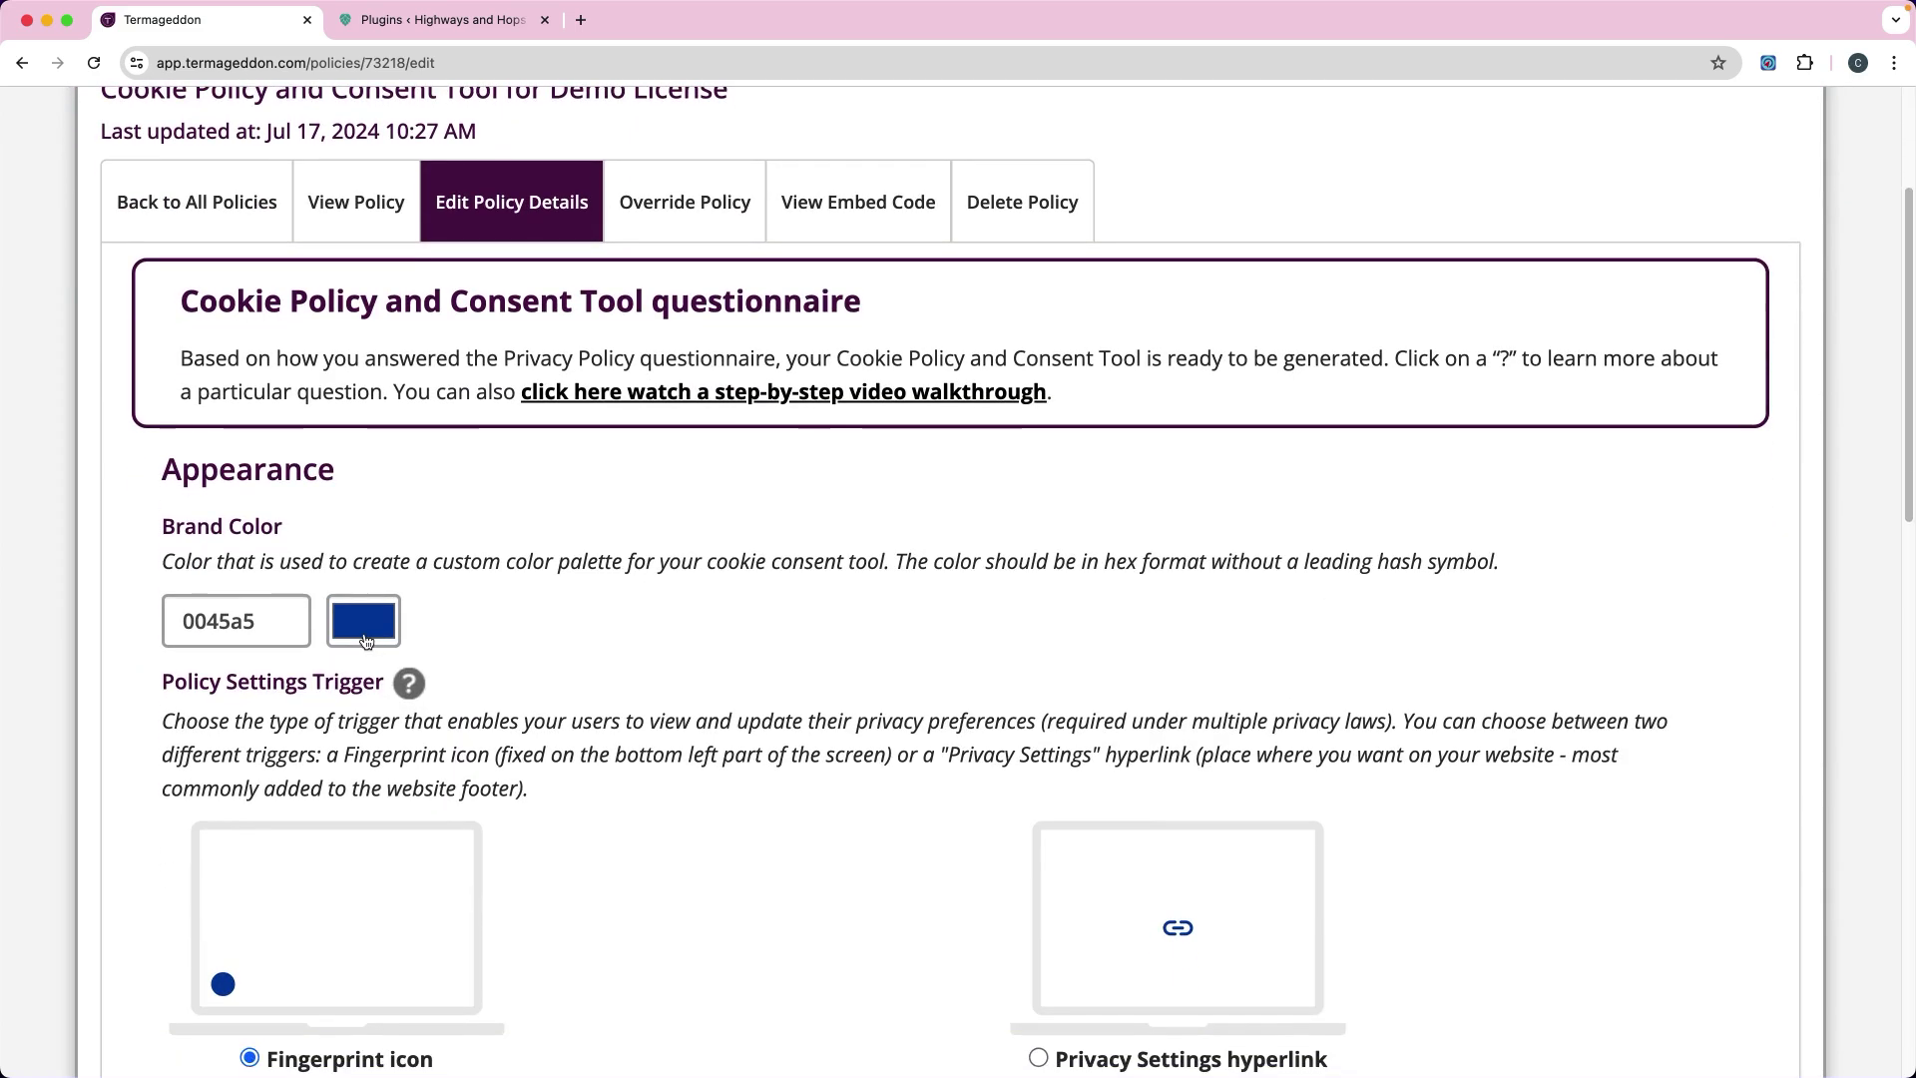
pyautogui.click(364, 625)
pyautogui.moveTo(492, 788); pyautogui.dragTo(456, 763)
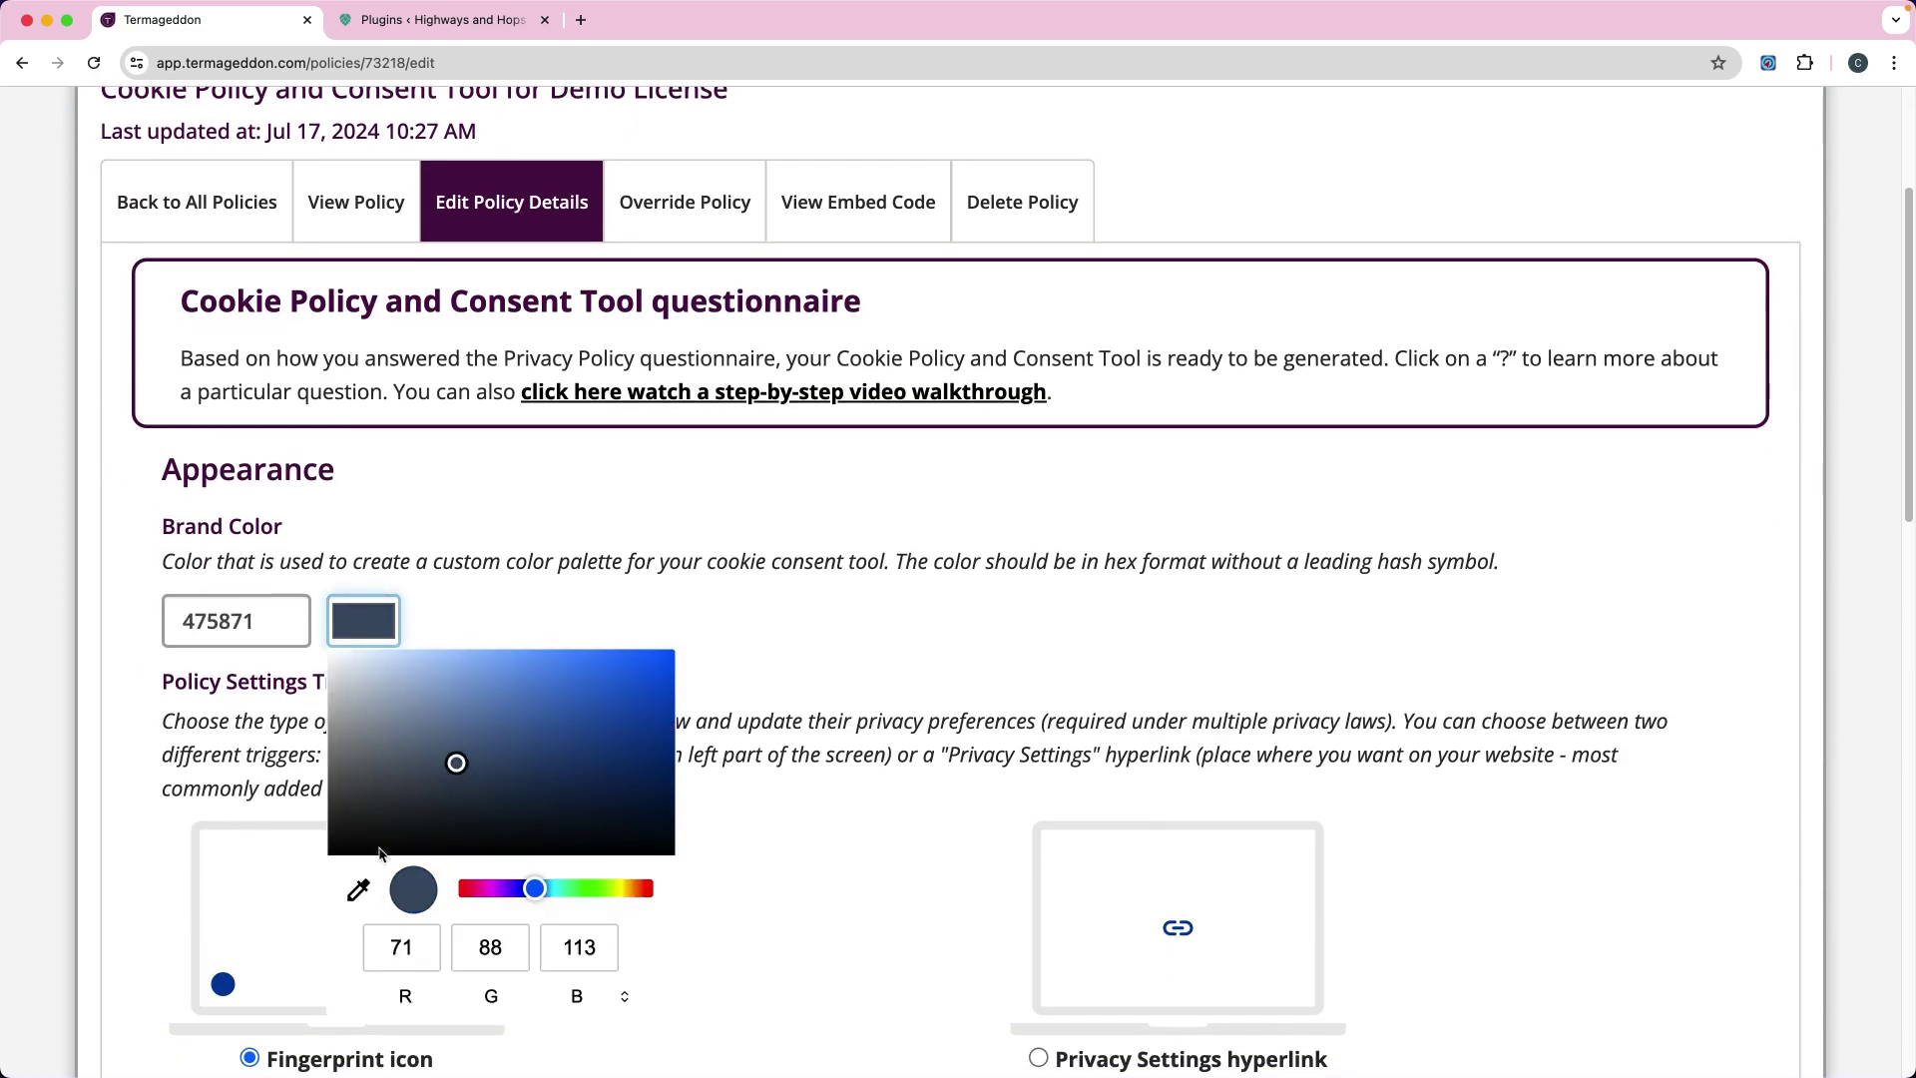
pyautogui.click(578, 998)
pyautogui.click(629, 988)
pyautogui.click(626, 998)
pyautogui.click(610, 1003)
pyautogui.click(631, 996)
pyautogui.click(516, 960)
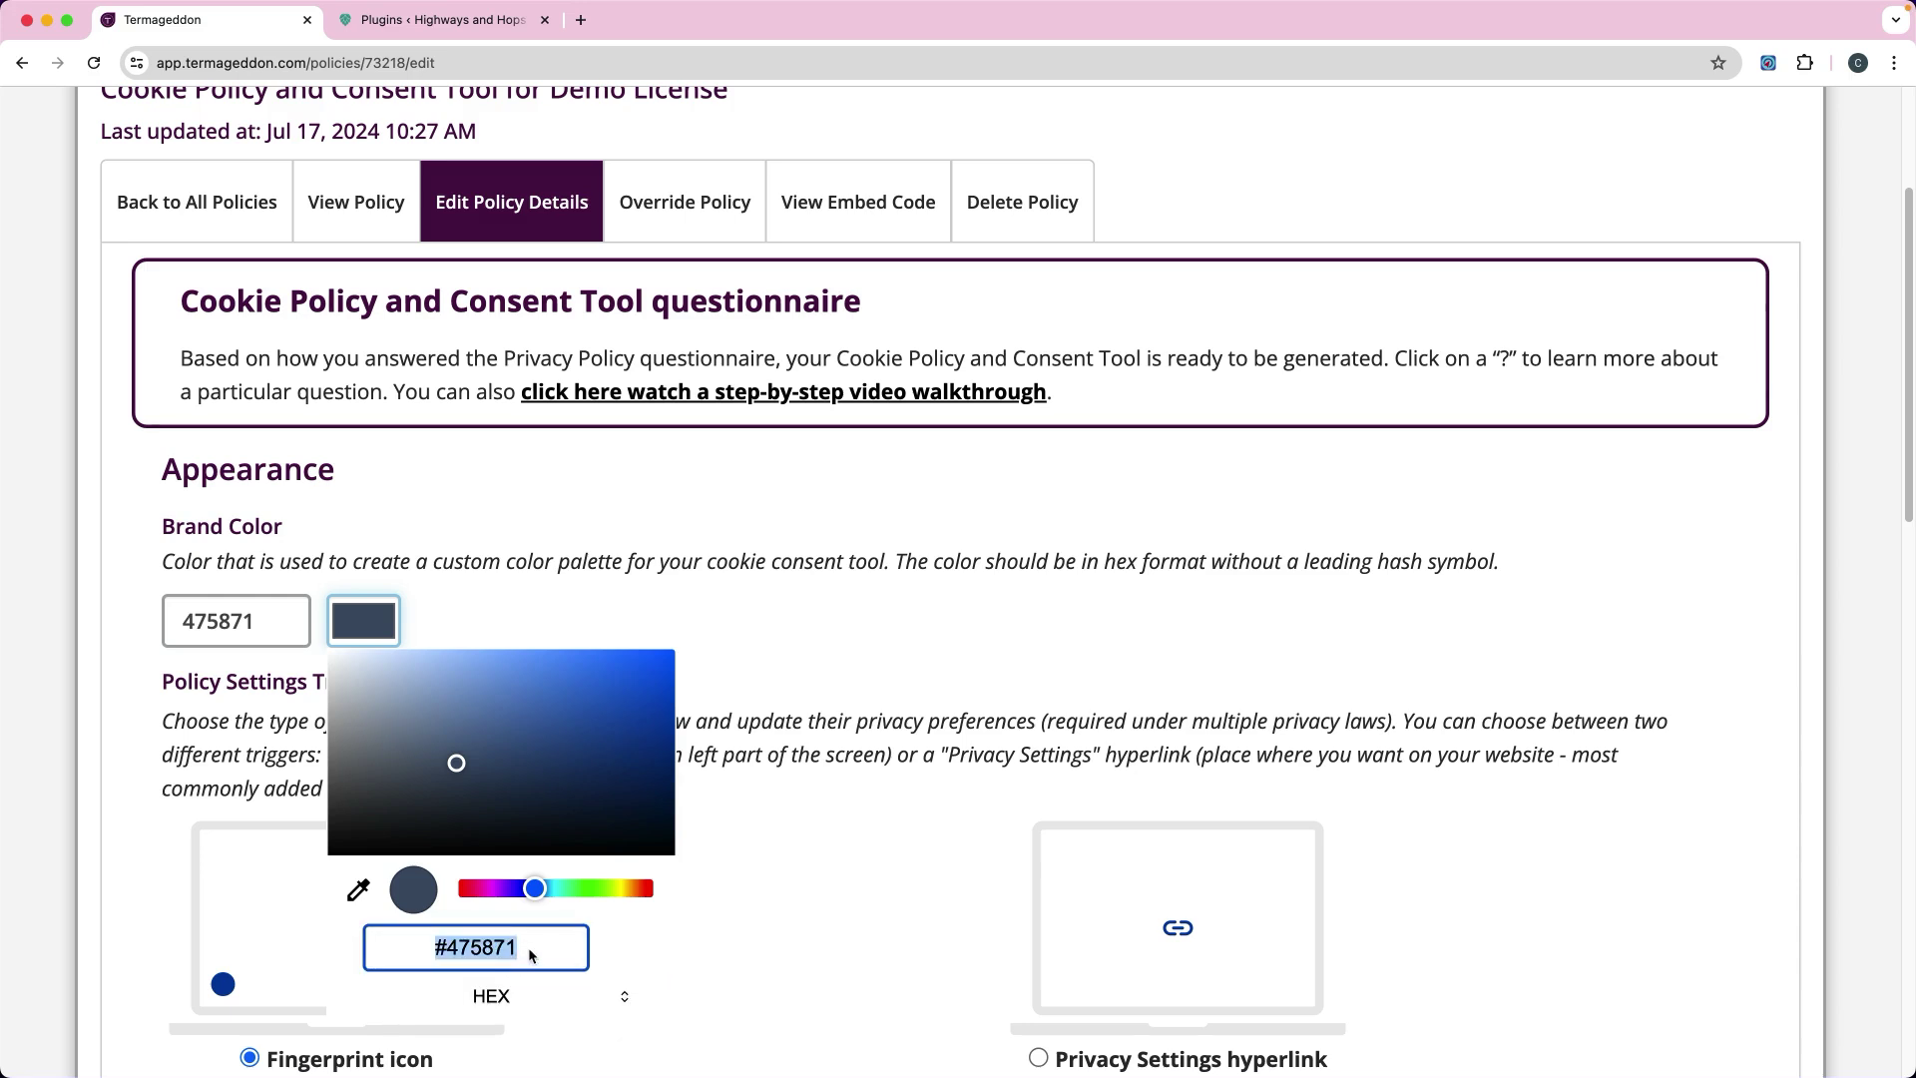
pyautogui.click(624, 996)
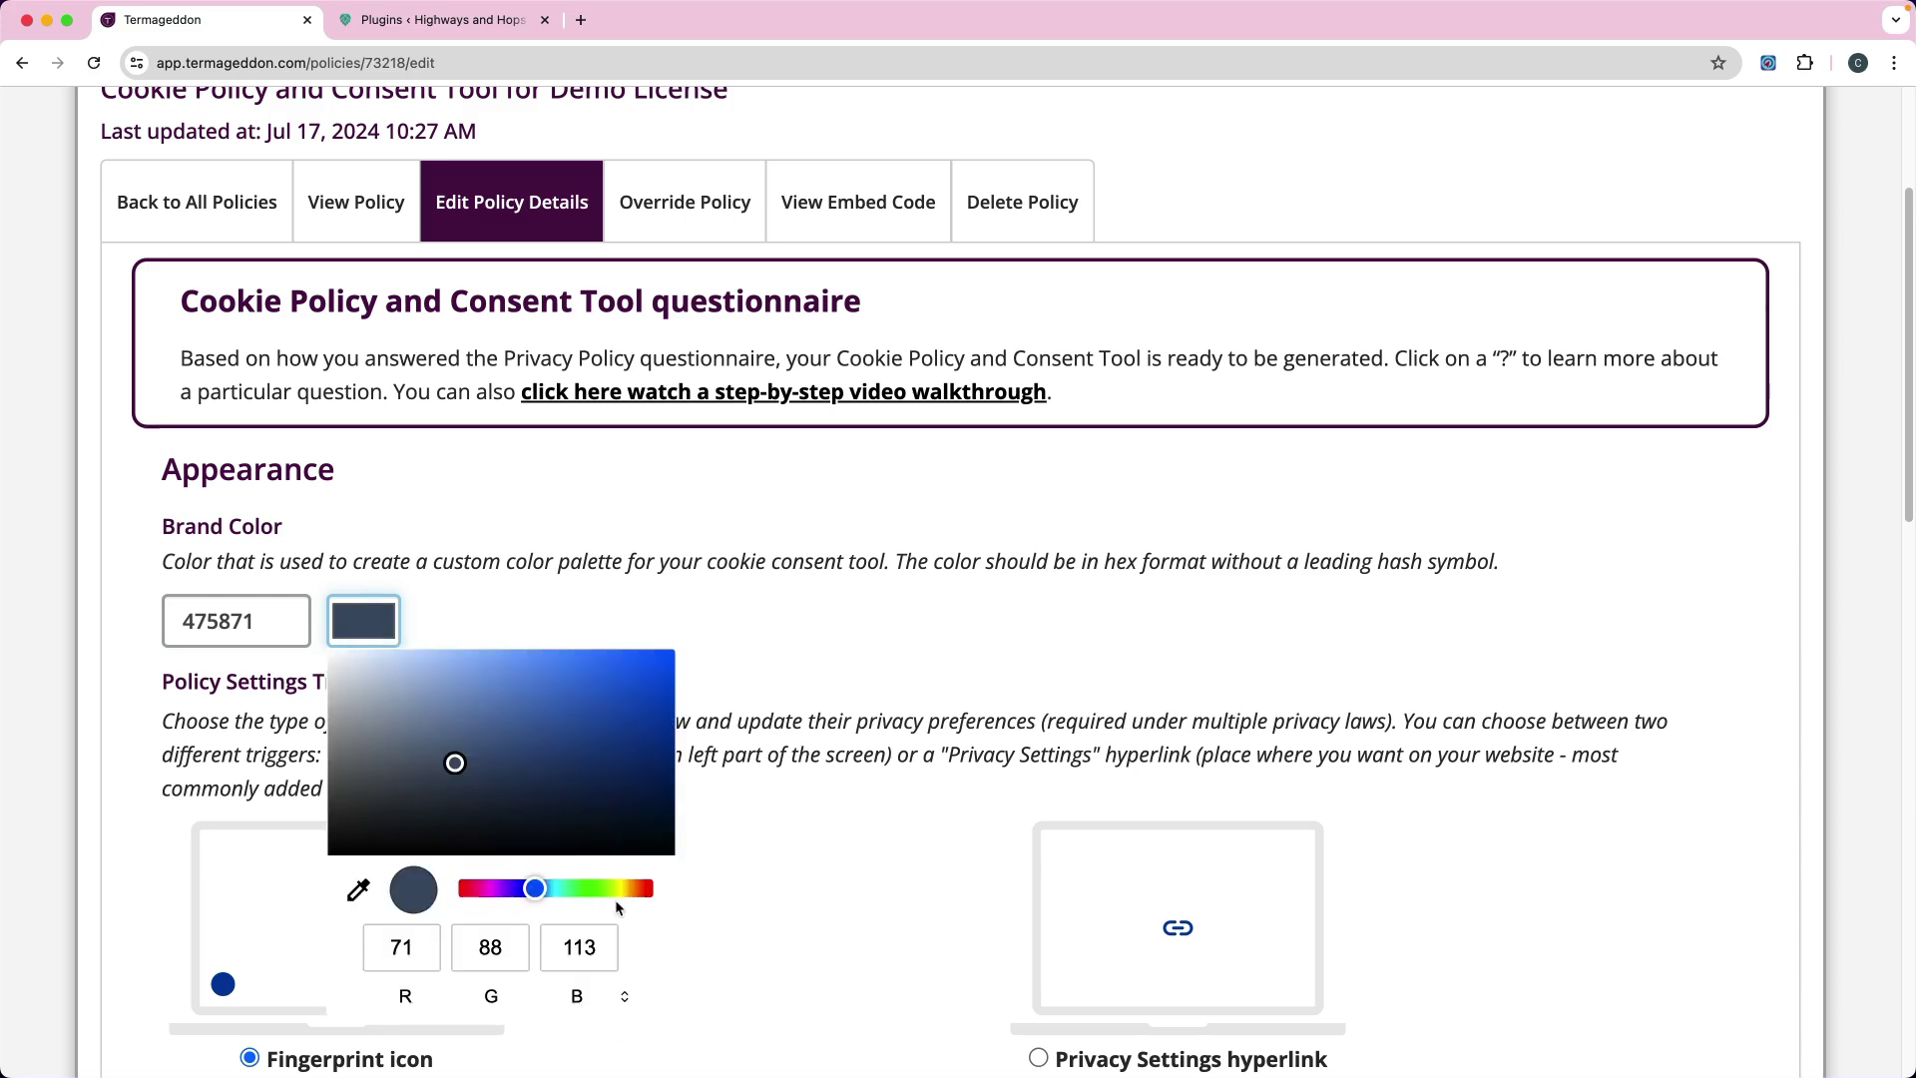
# - Set the consent tool's brand color to the orange E56D0B
pyautogui.click(635, 888)
pyautogui.click(590, 705)
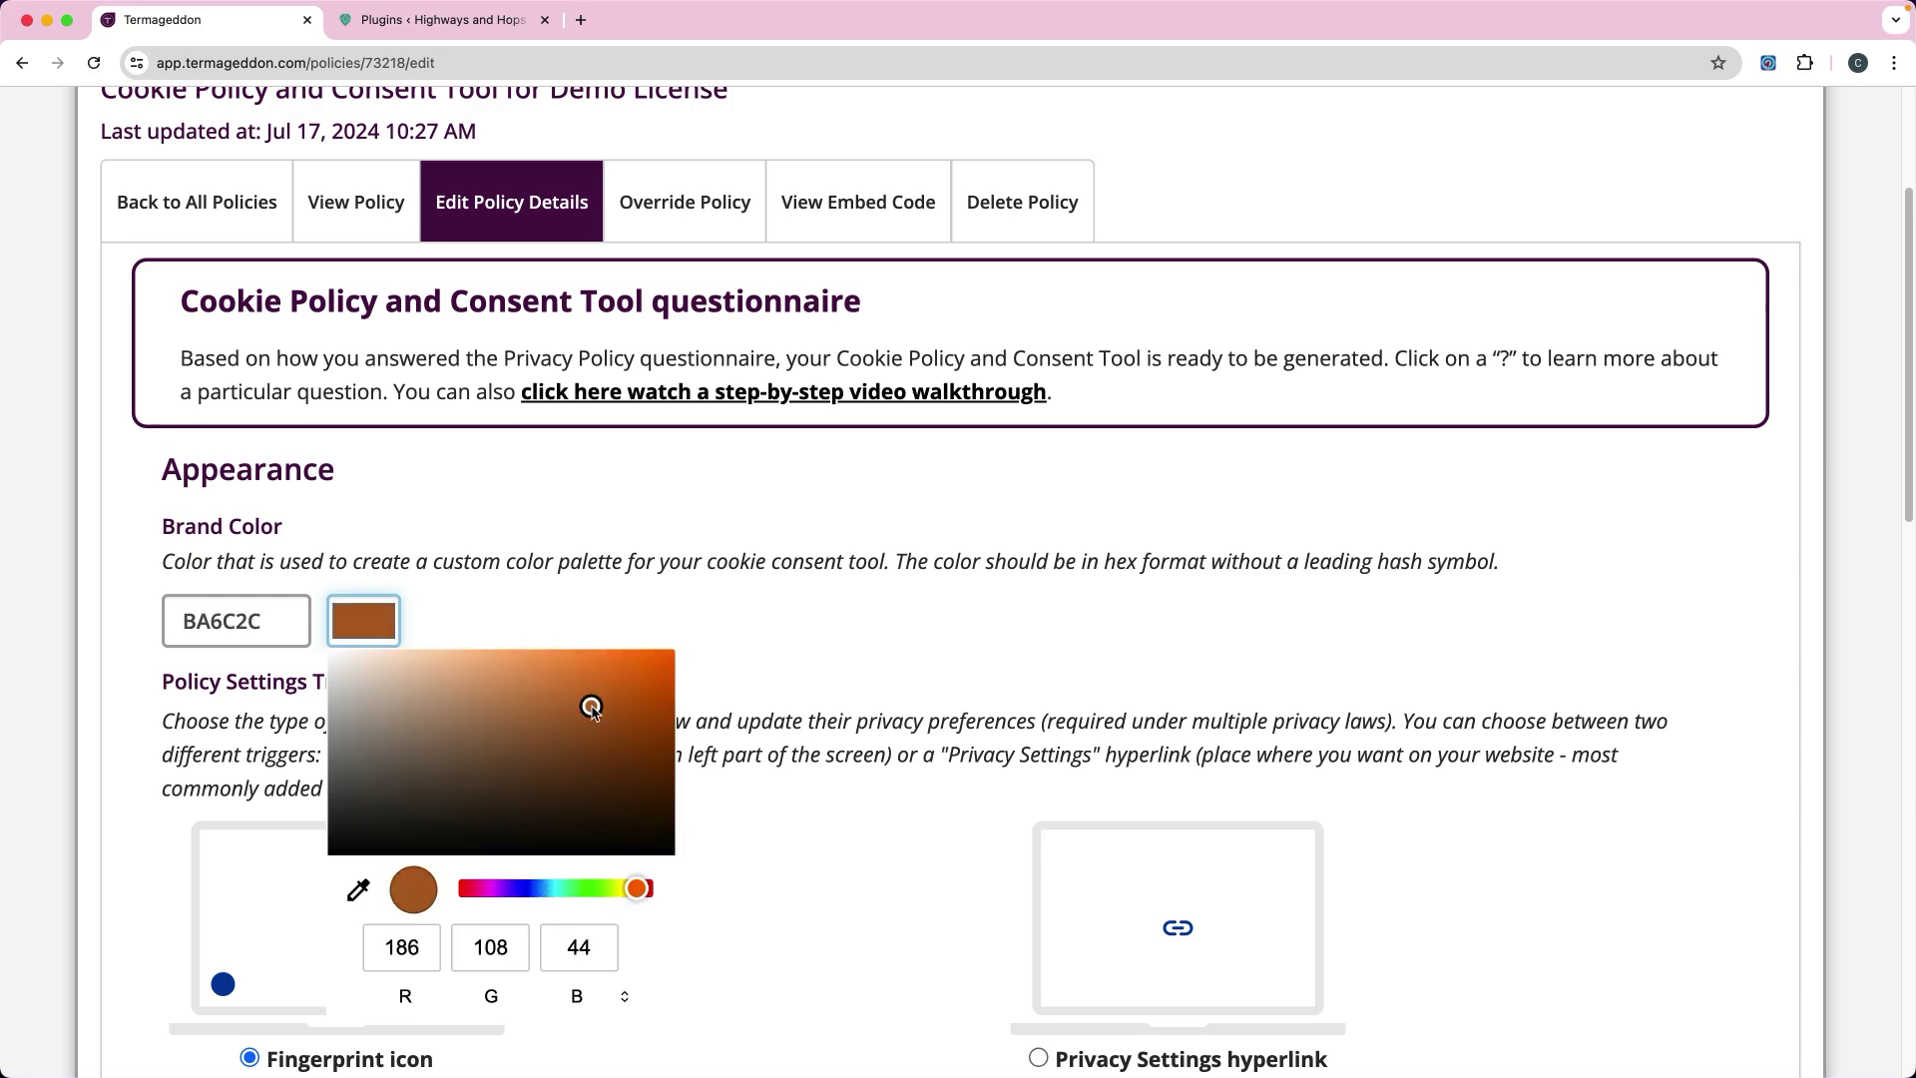
pyautogui.moveTo(616, 695); pyautogui.dragTo(654, 685)
pyautogui.click(653, 669)
pyautogui.click(469, 777)
pyautogui.scroll(-3, 459, 797)
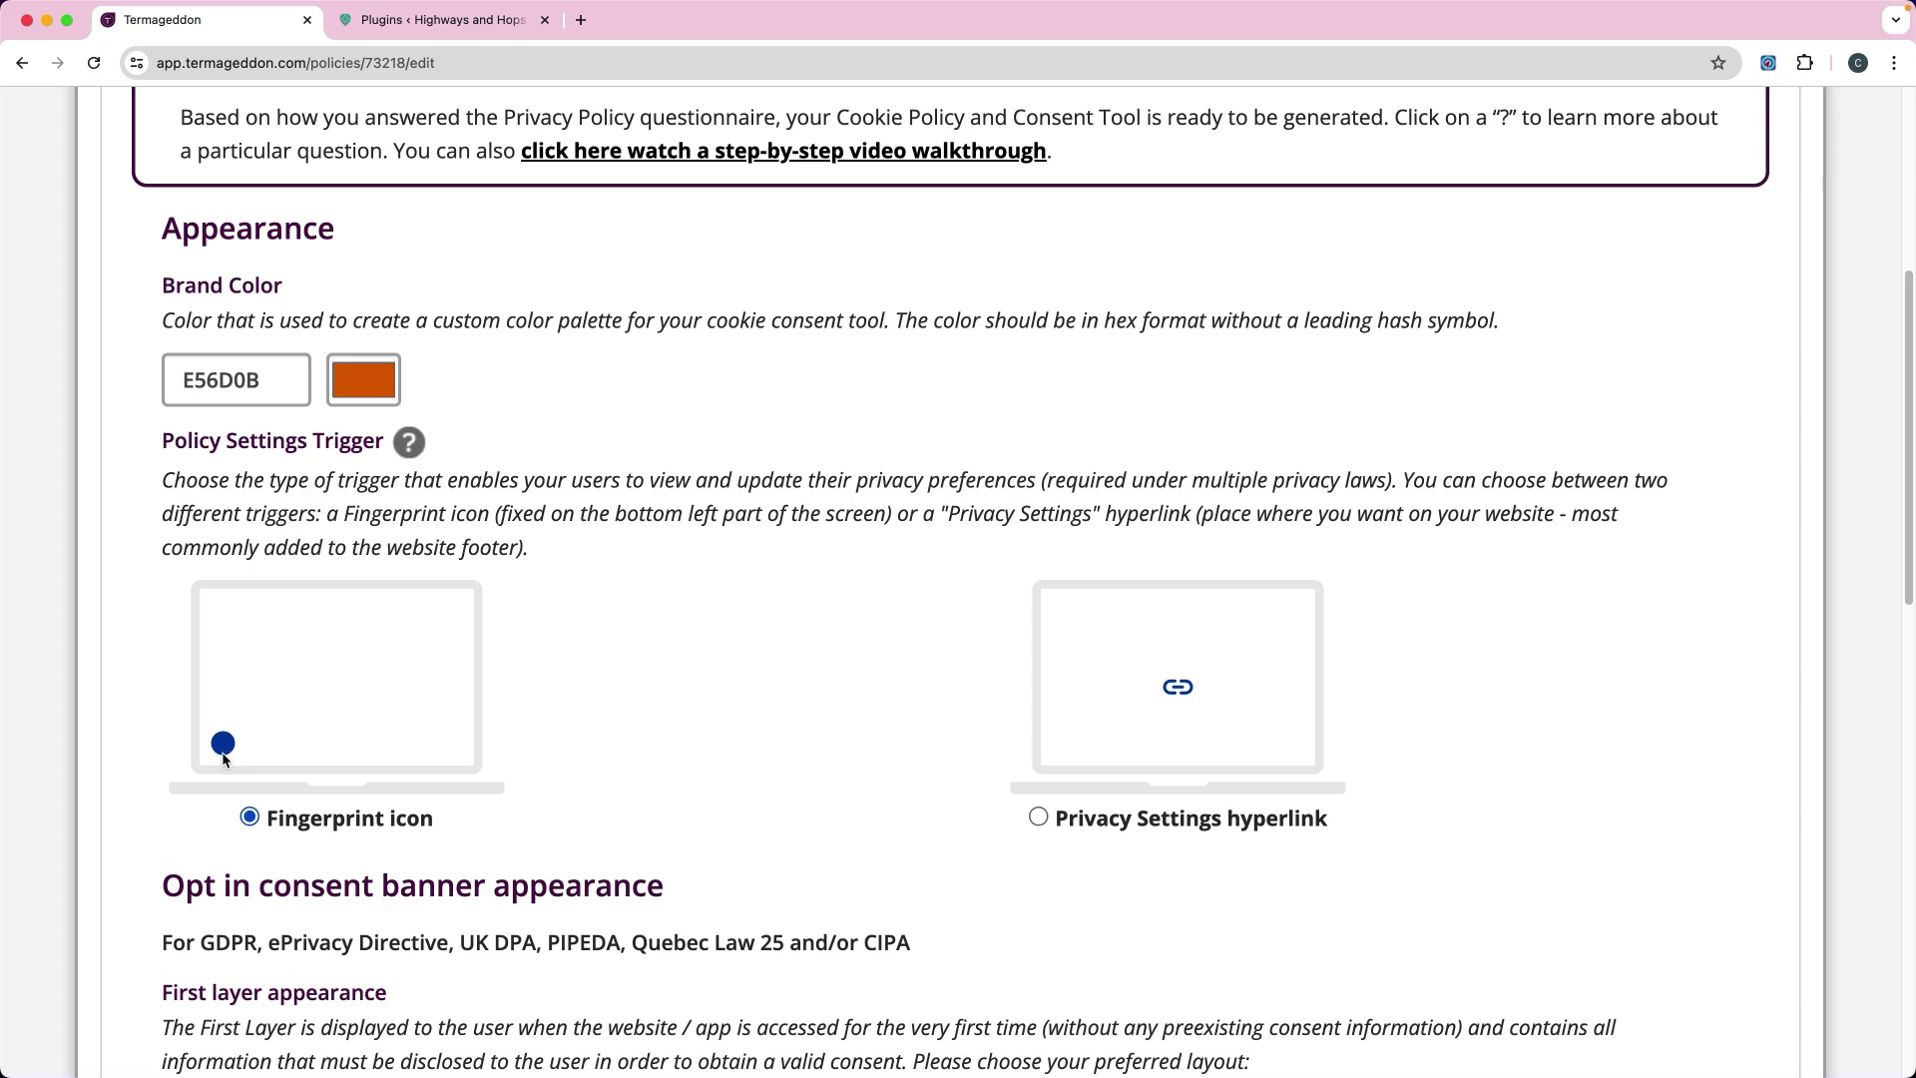
# - Try the Privacy Settings hyperlink as the policy settings trigger and switch back to the Fingerprint icon
pyautogui.click(1037, 818)
pyautogui.click(251, 818)
pyautogui.scroll(-3, 816, 746)
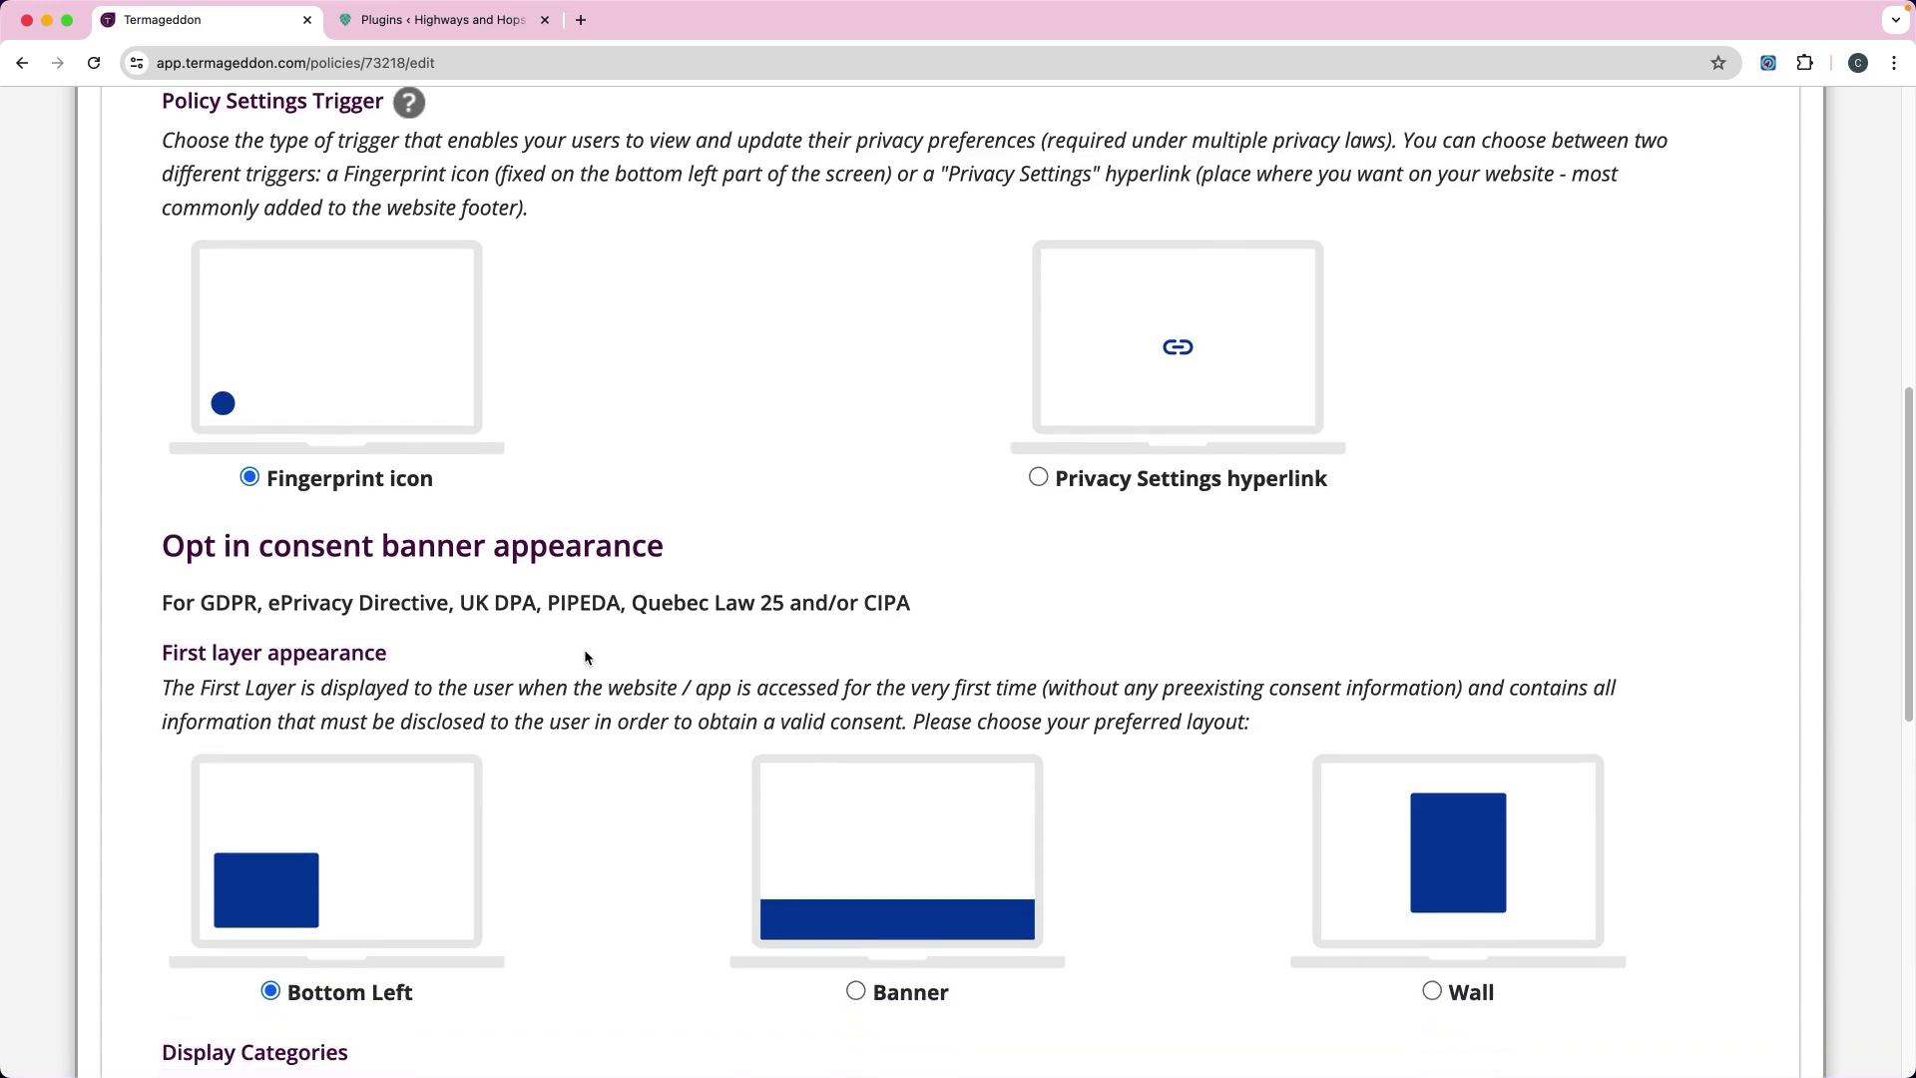
pyautogui.scroll(-1, 588, 732)
pyautogui.scroll(5, 458, 507)
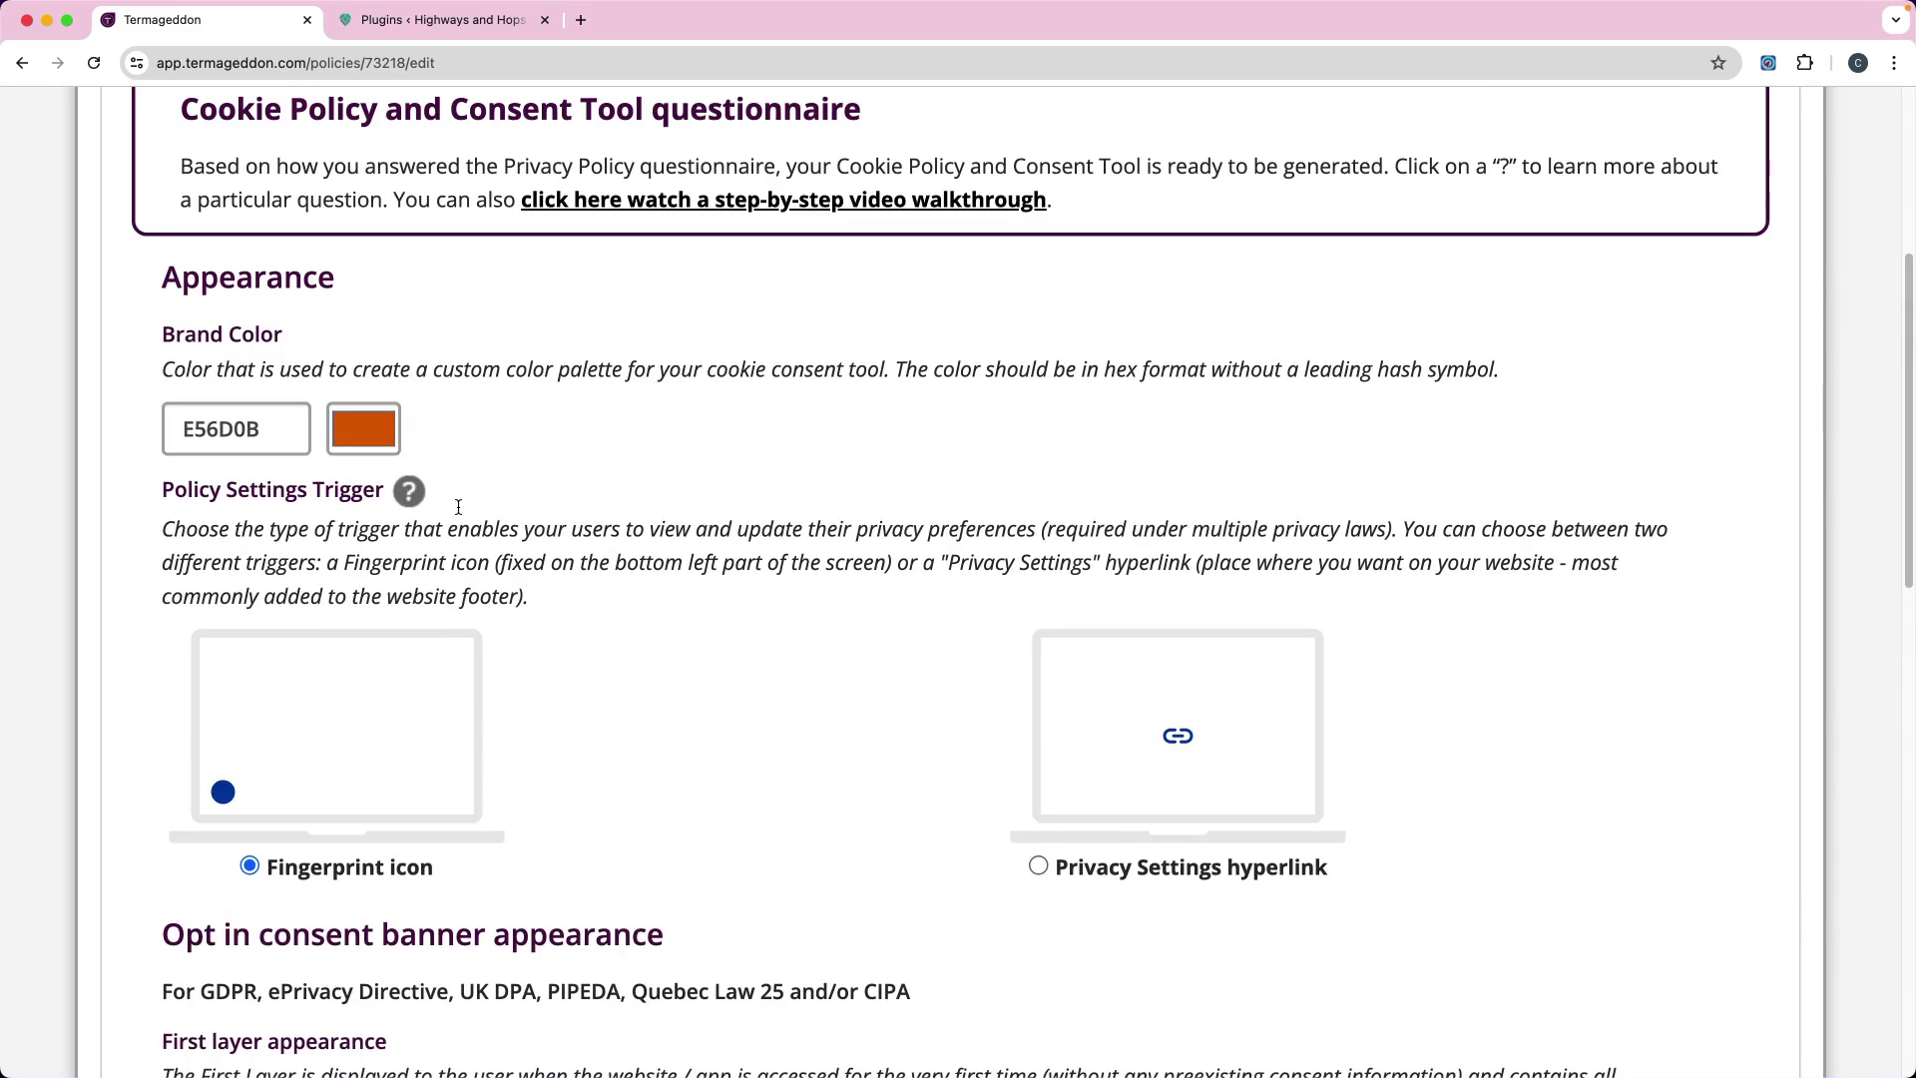
pyautogui.scroll(-5, 781, 770)
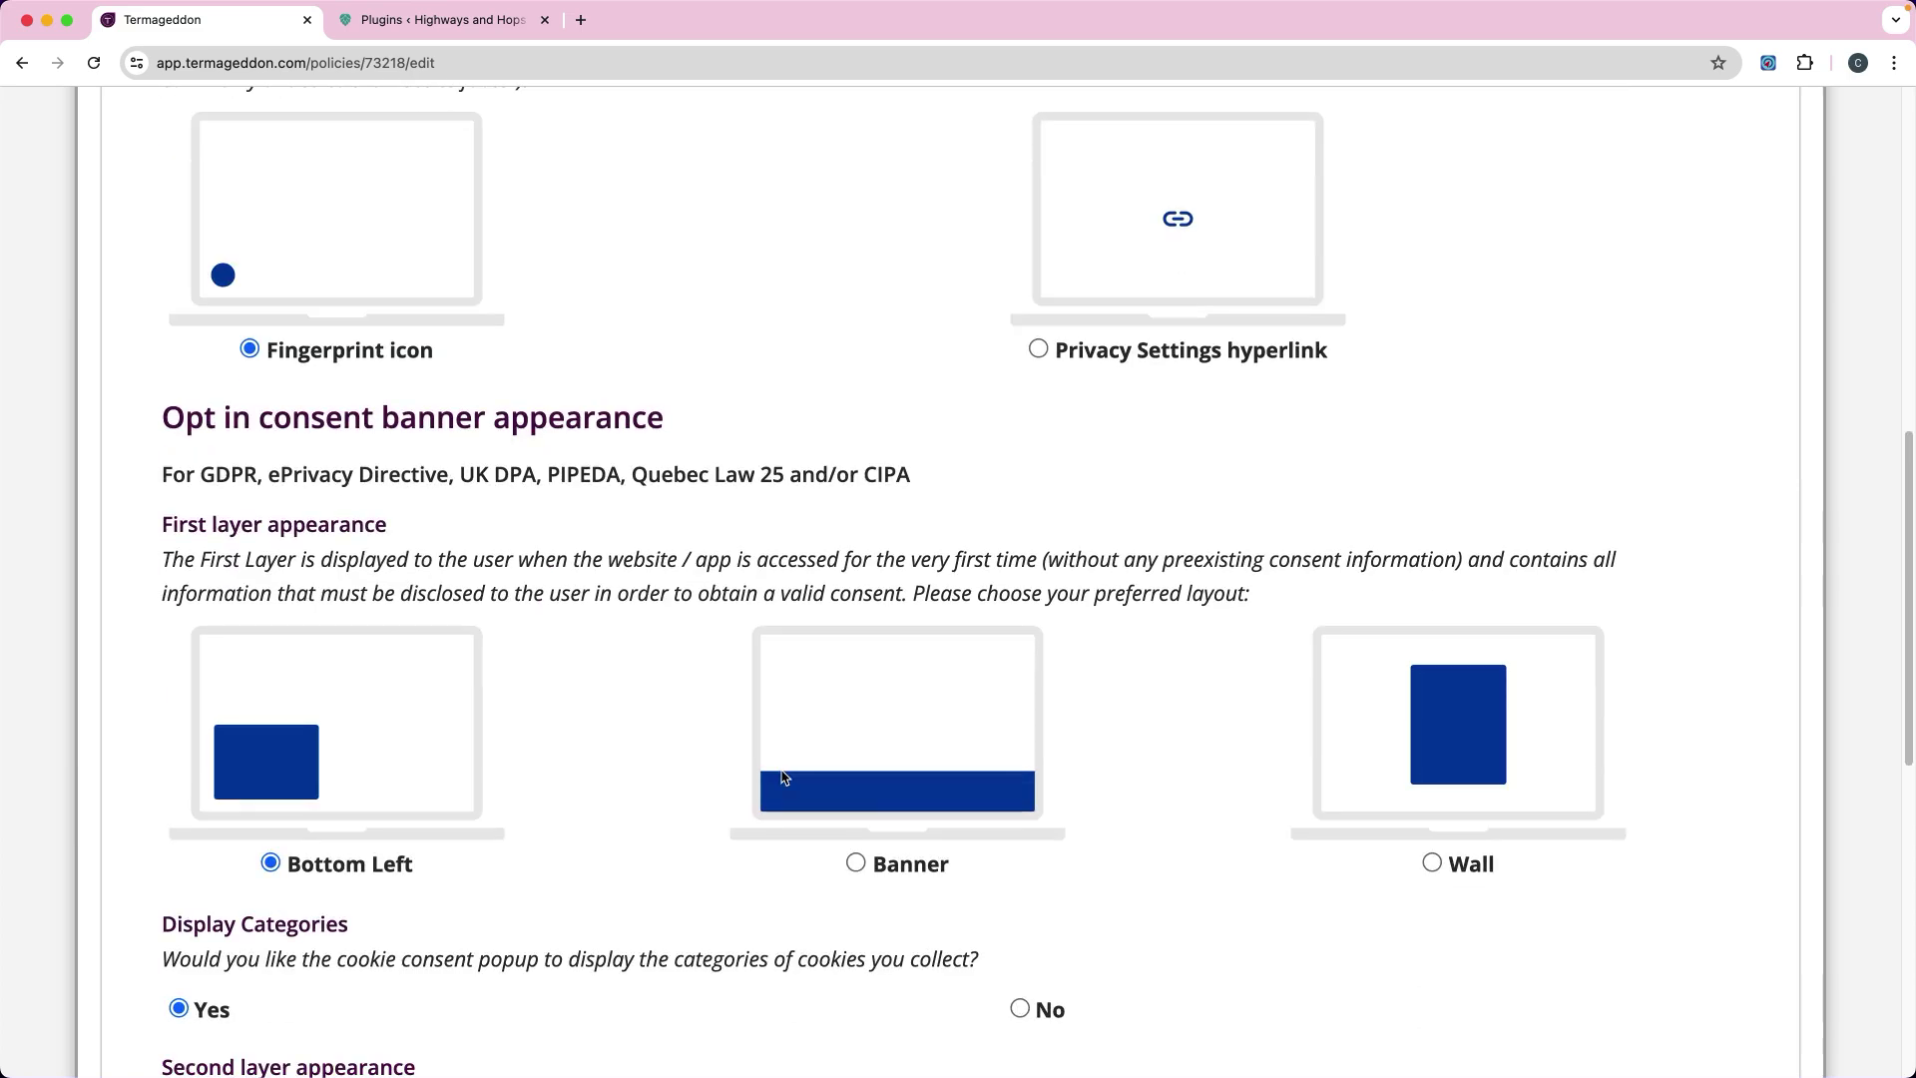
# - Keep the Bottom Left first layer, displayed cookie categories and Side second layer for the opt-in banner, and continue to the GDPR Content page
pyautogui.scroll(-1, 614, 780)
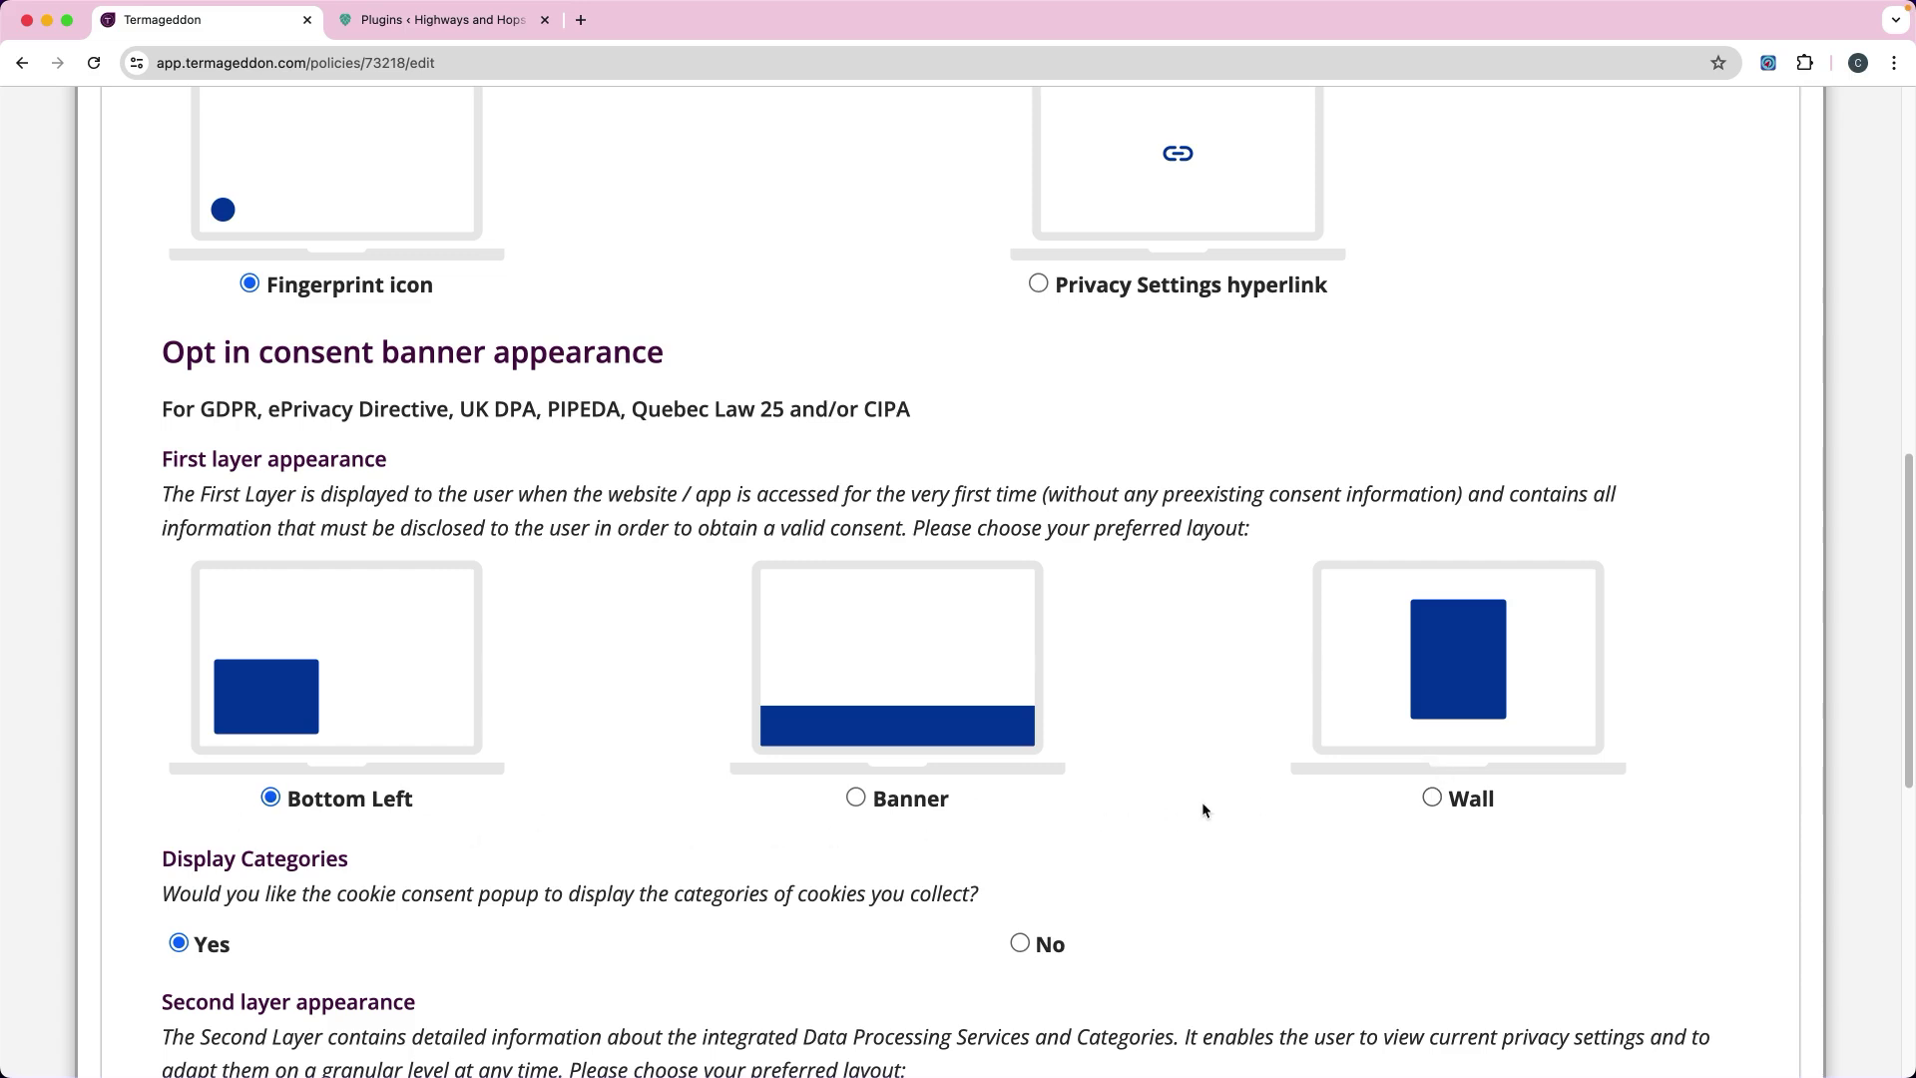
pyautogui.scroll(-4, 1200, 799)
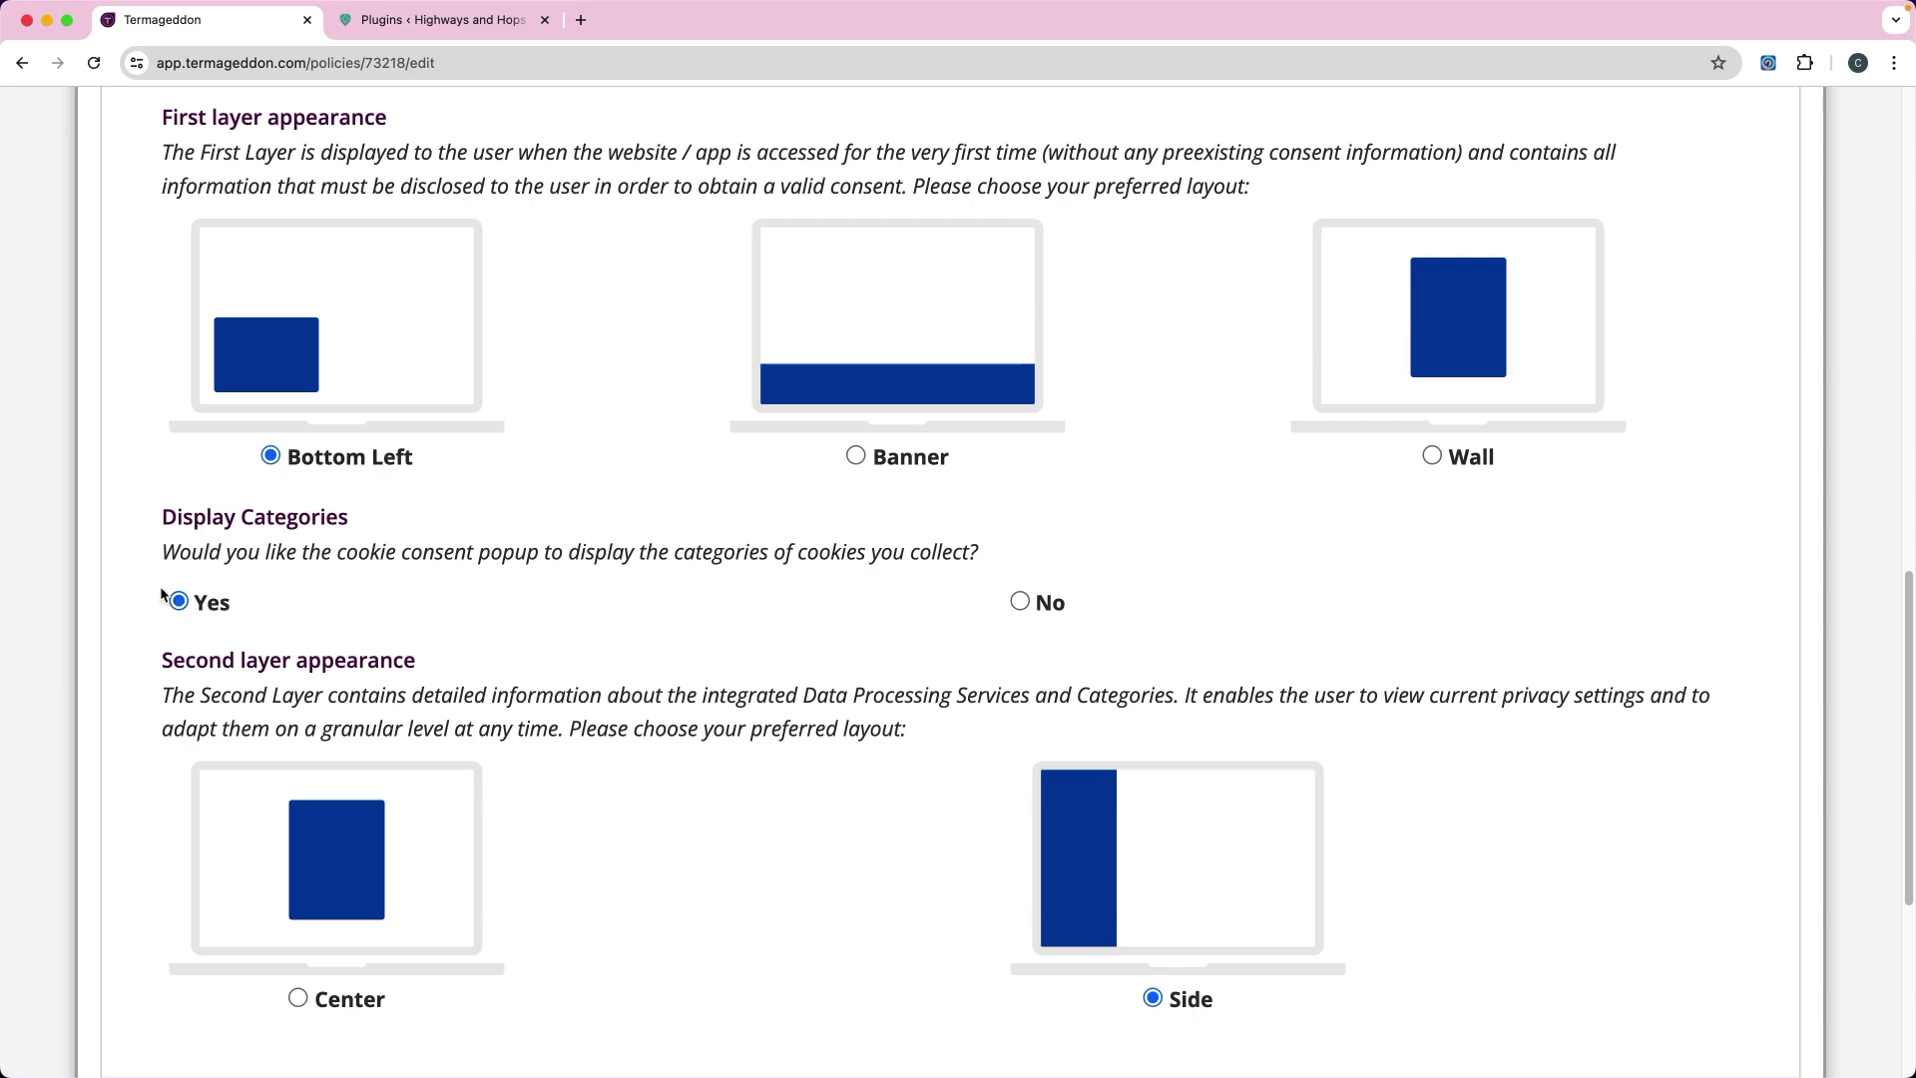
pyautogui.scroll(-3, 603, 644)
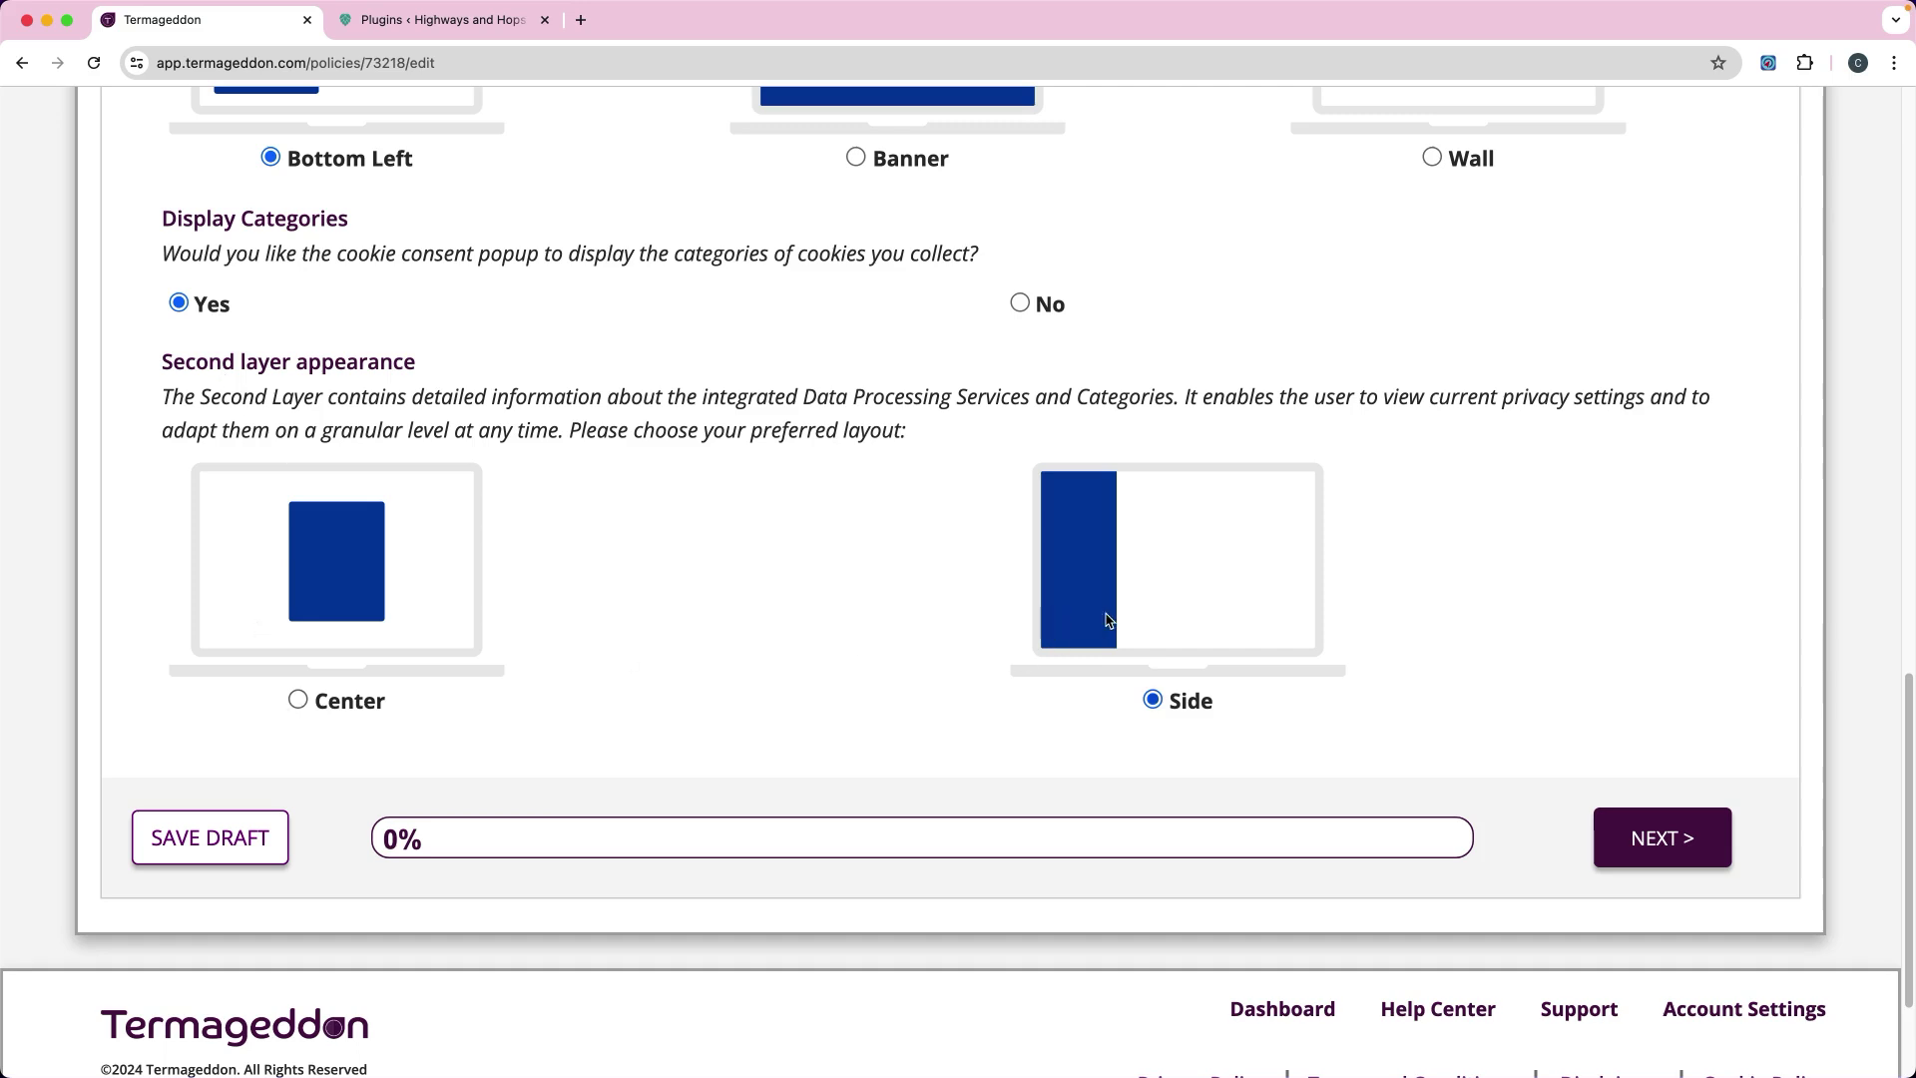
pyautogui.click(1664, 839)
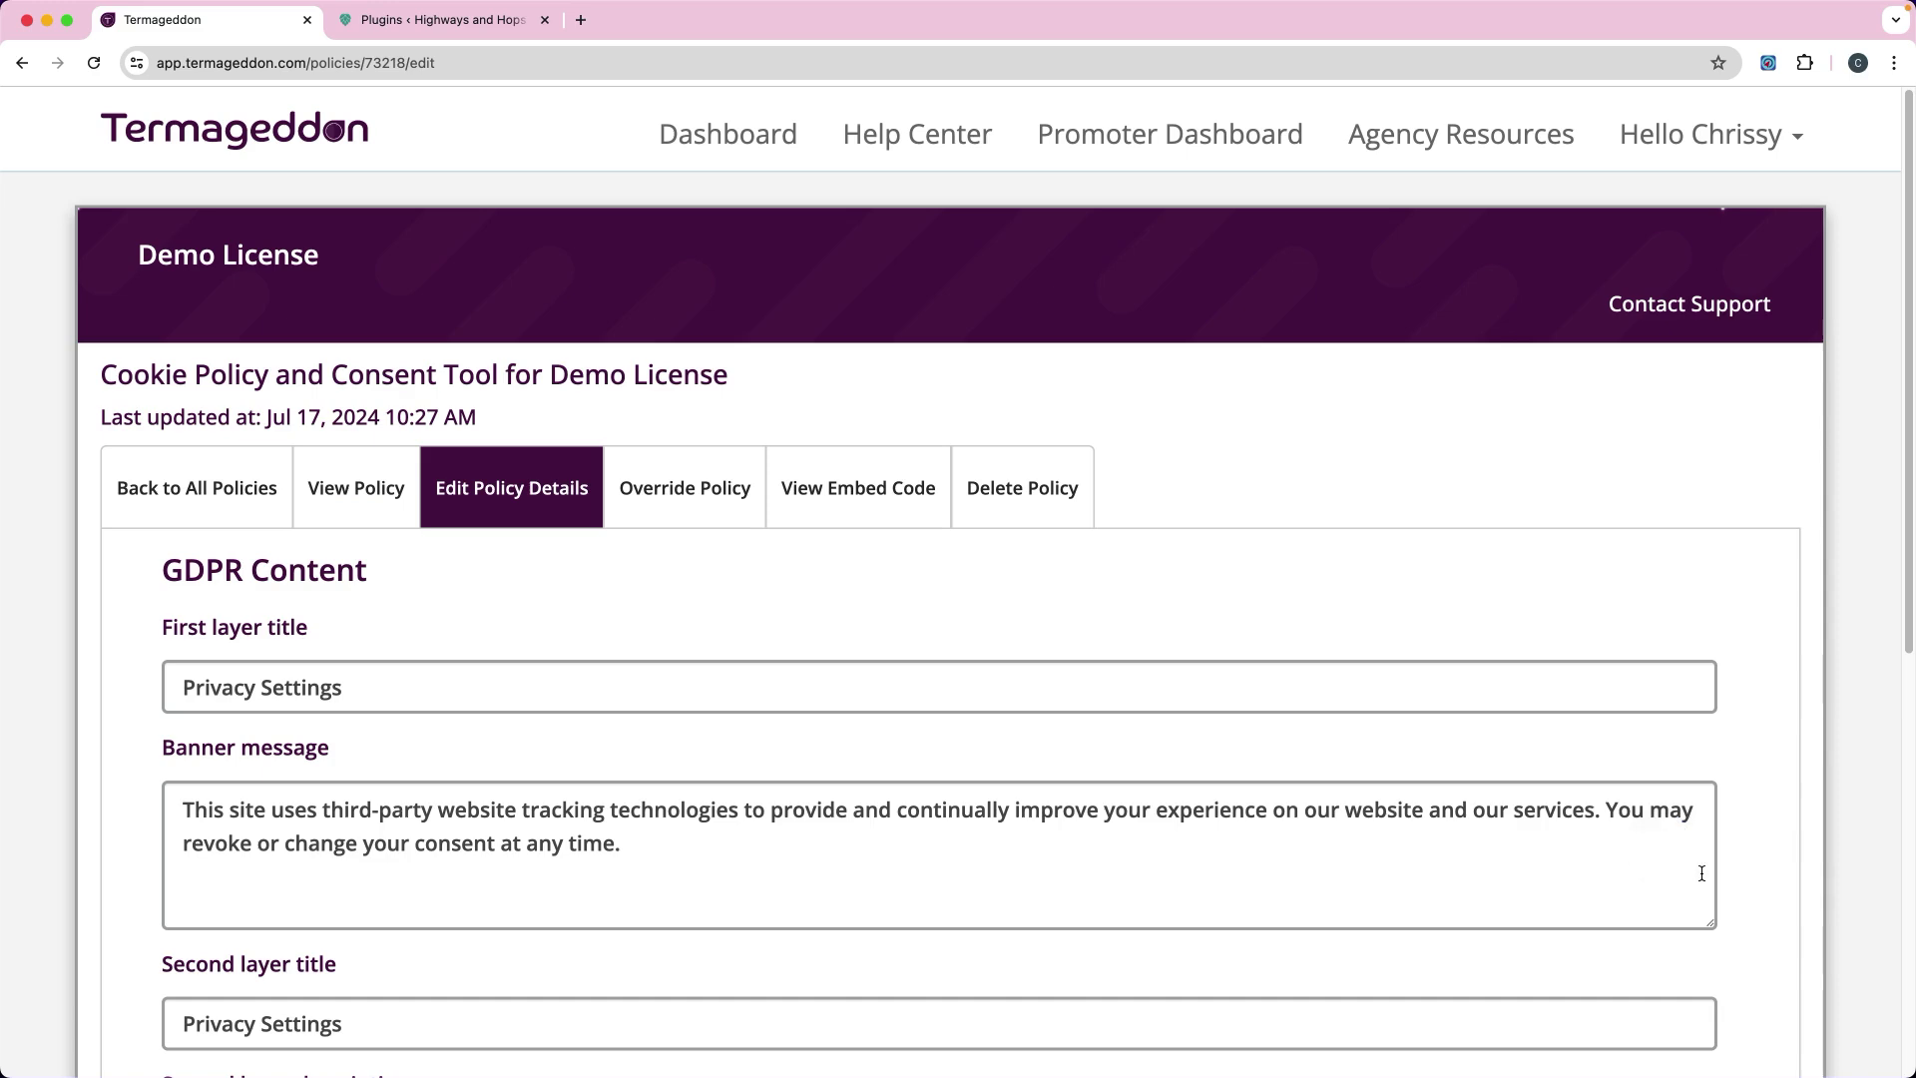
# - Review the GDPR layer titles, banner message and second layer description, keep their default texts, and continue to the GDPR Specifications
pyautogui.scroll(-3, 697, 709)
pyautogui.press('Tab')
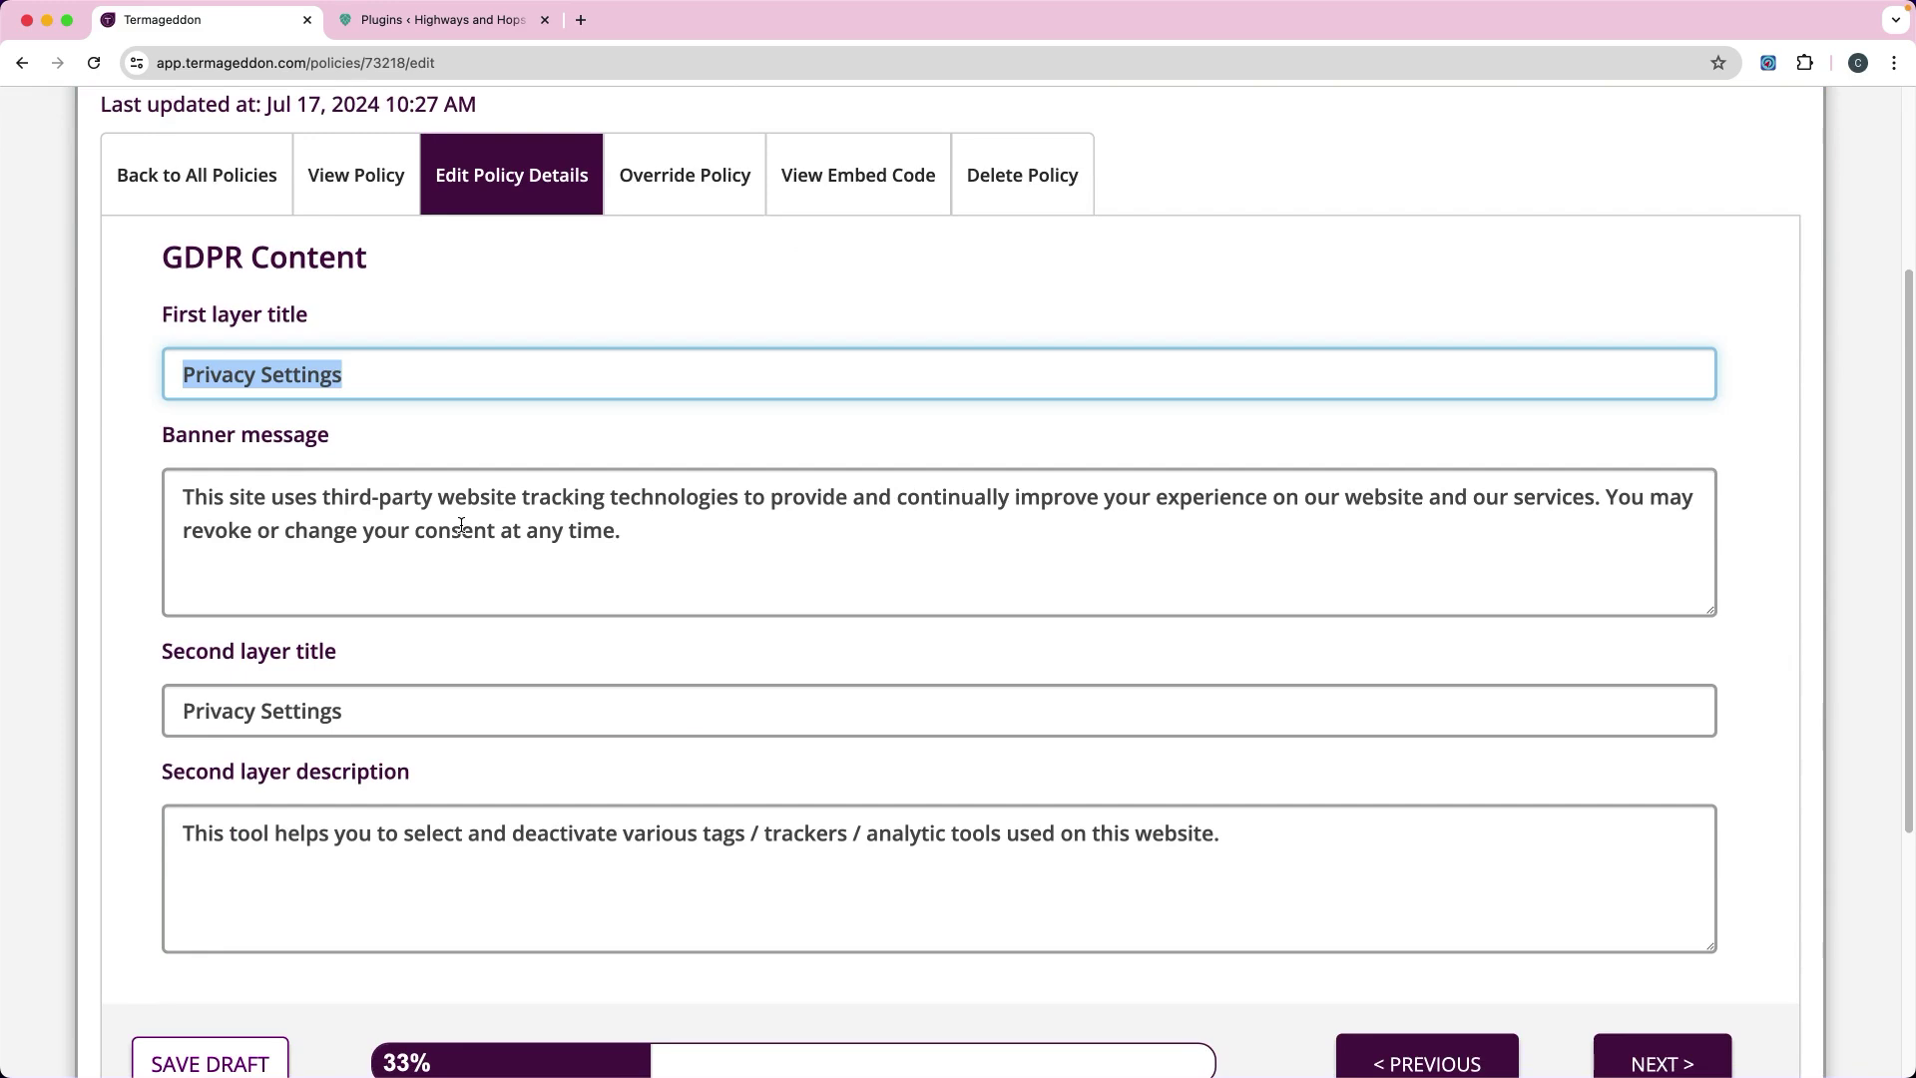
pyautogui.moveTo(633, 542); pyautogui.dragTo(173, 488)
pyautogui.scroll(-3, 458, 559)
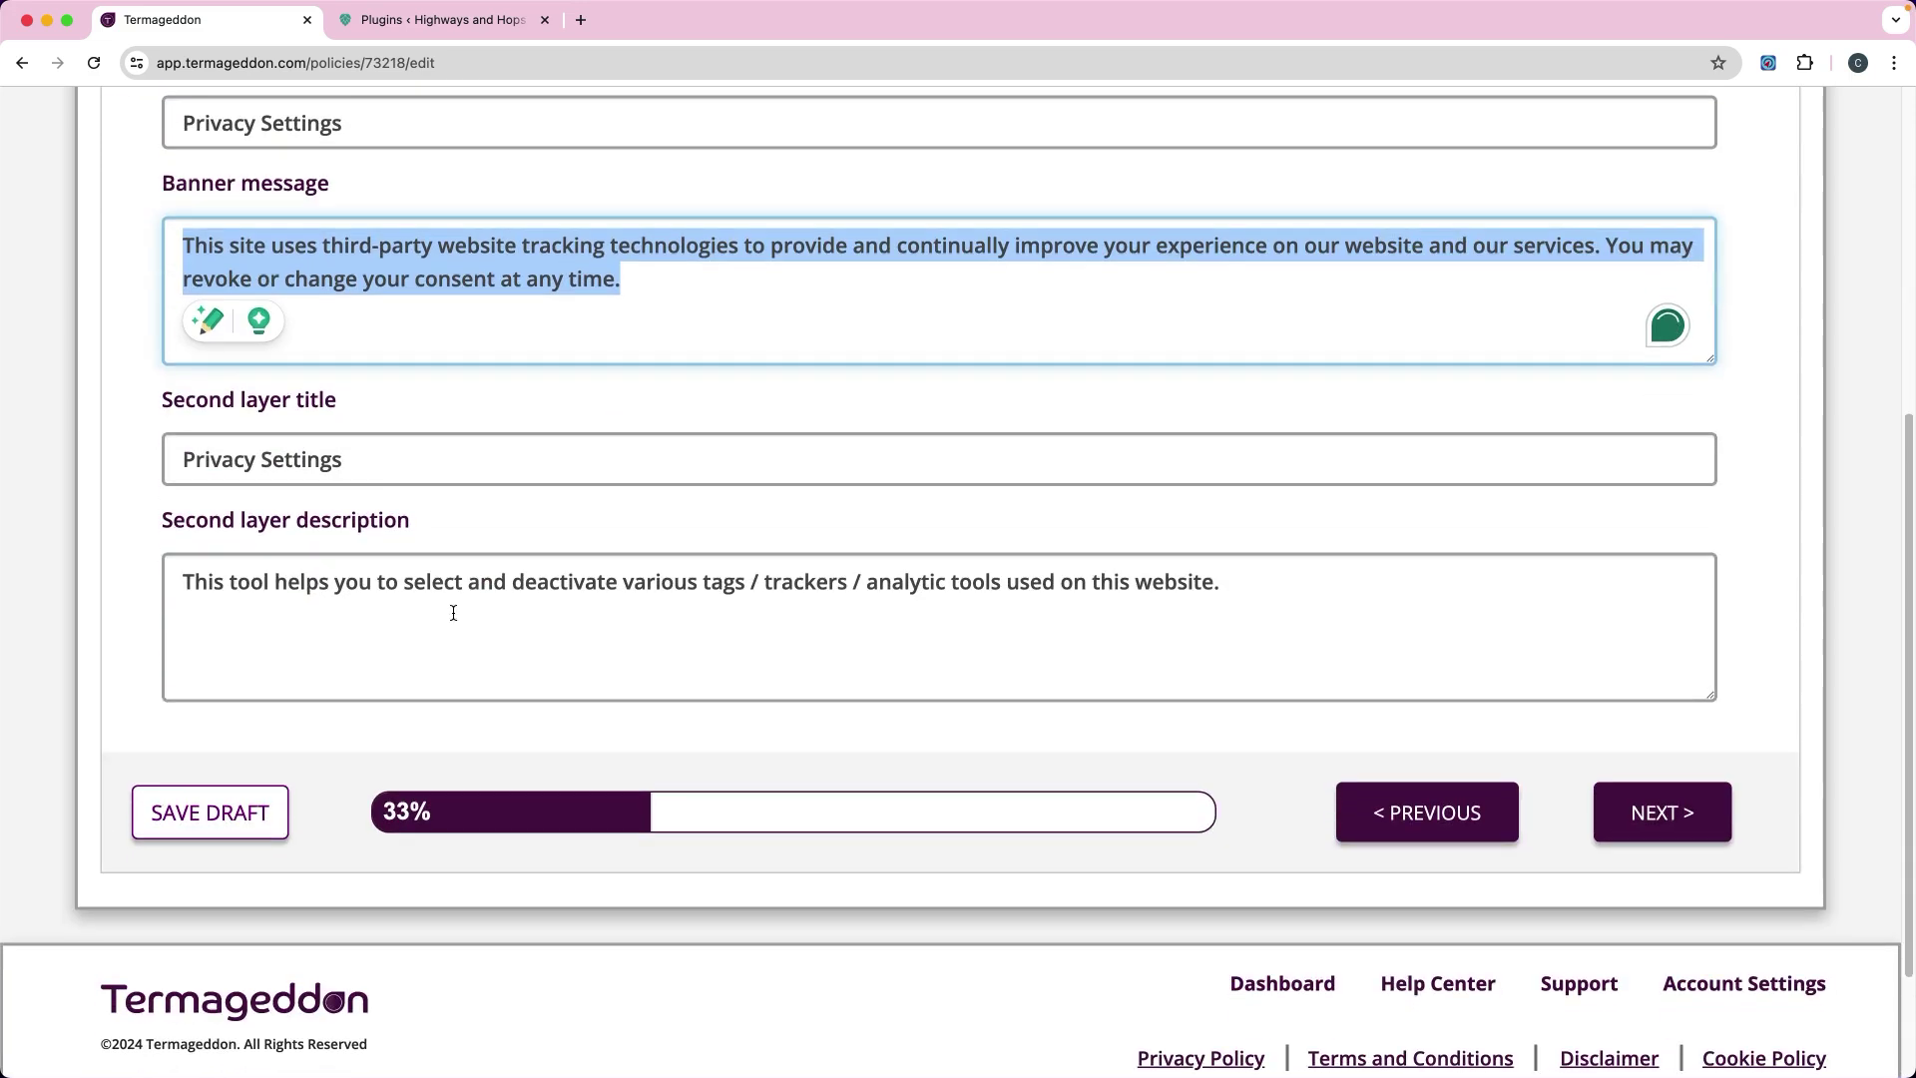
pyautogui.click(370, 466)
pyautogui.click(586, 582)
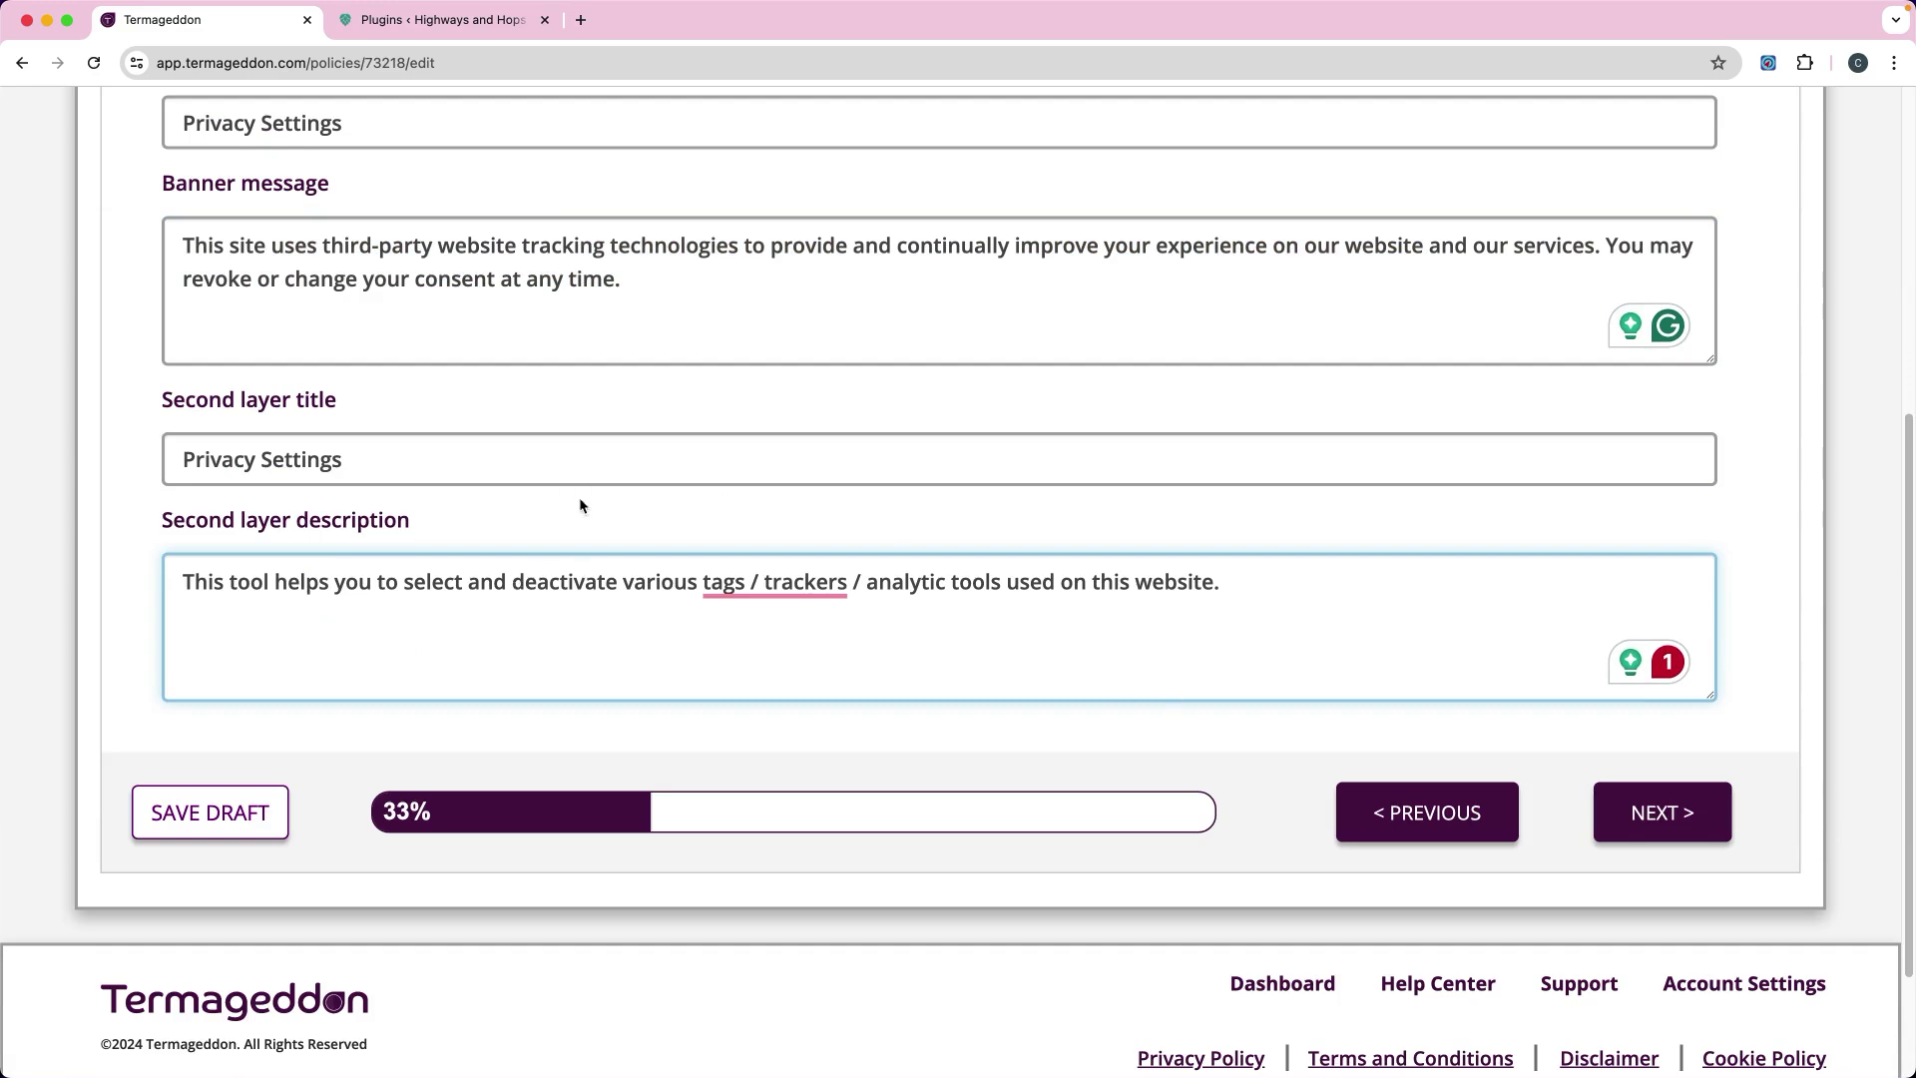
pyautogui.click(1675, 810)
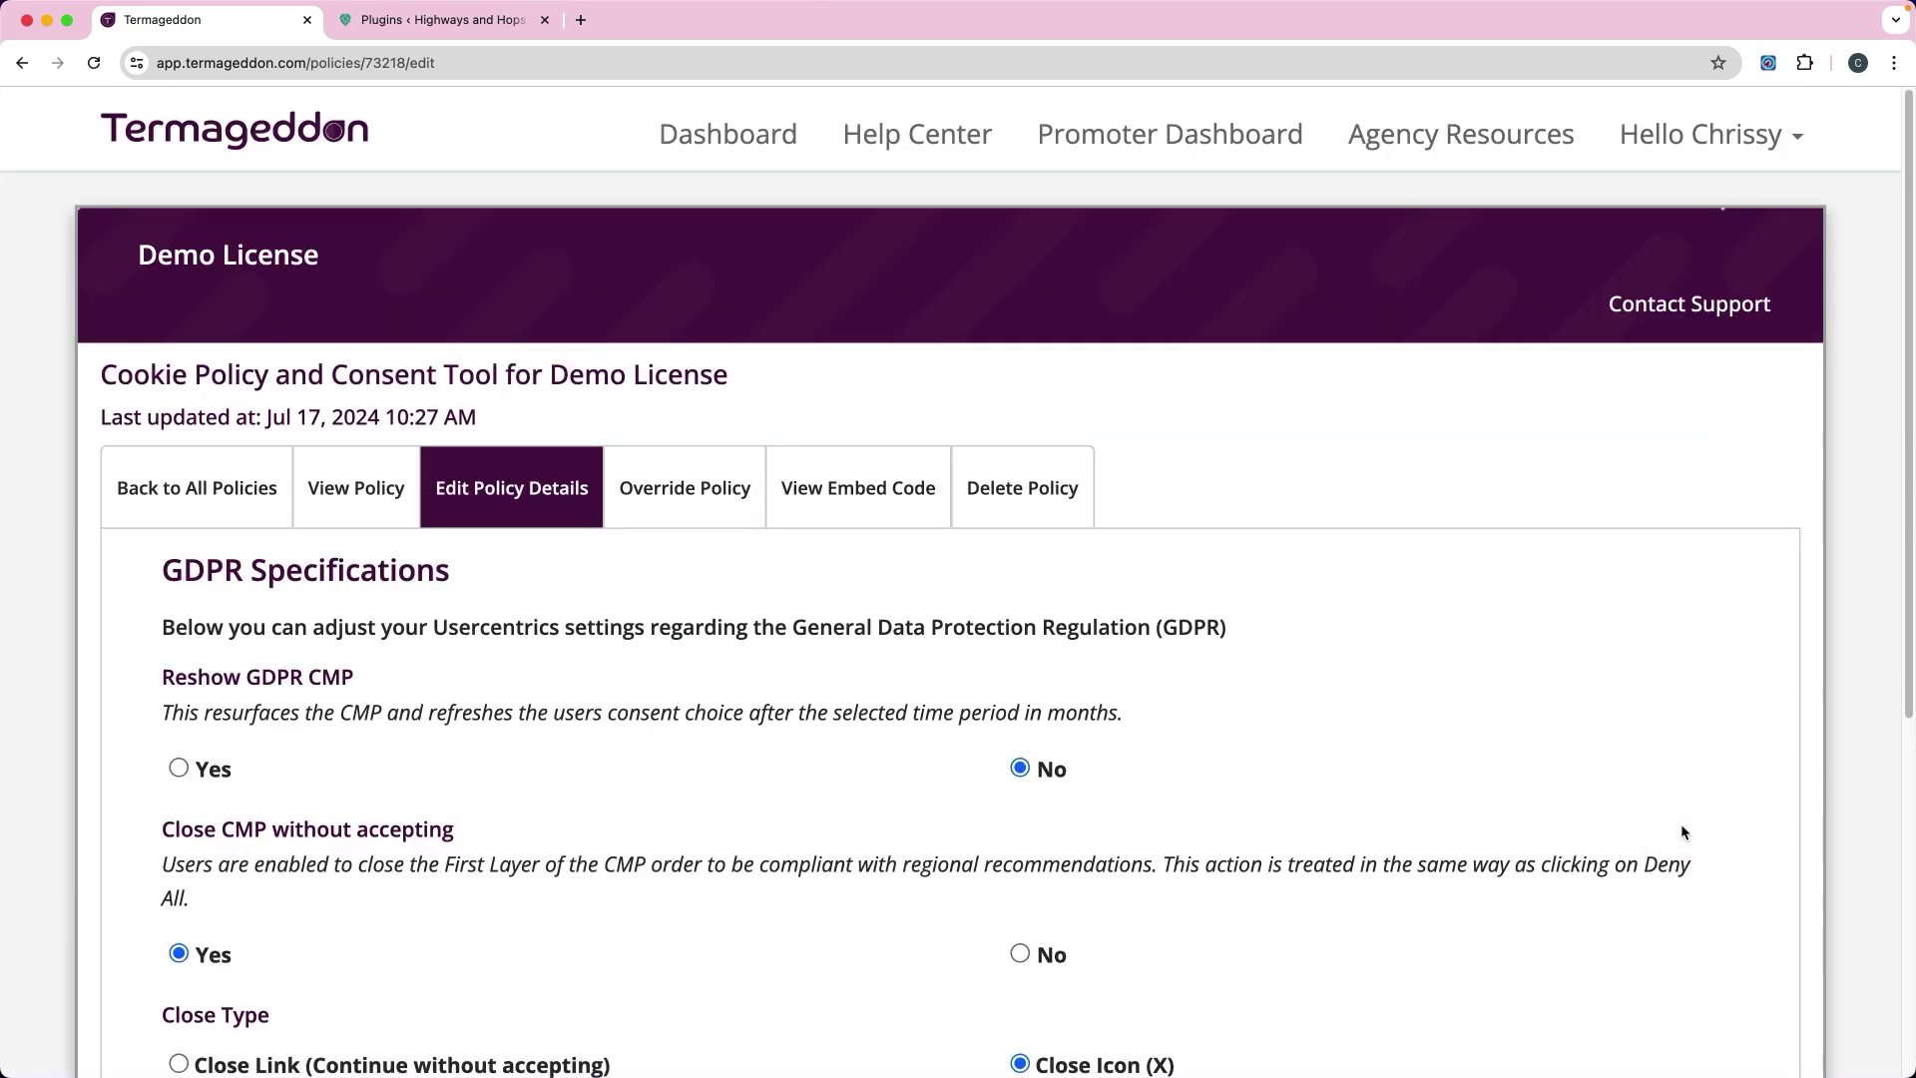
# - Try Yes for Reshow GDPR CMP, set it back to No, and continue to the General Settings page
pyautogui.scroll(-3, 1274, 650)
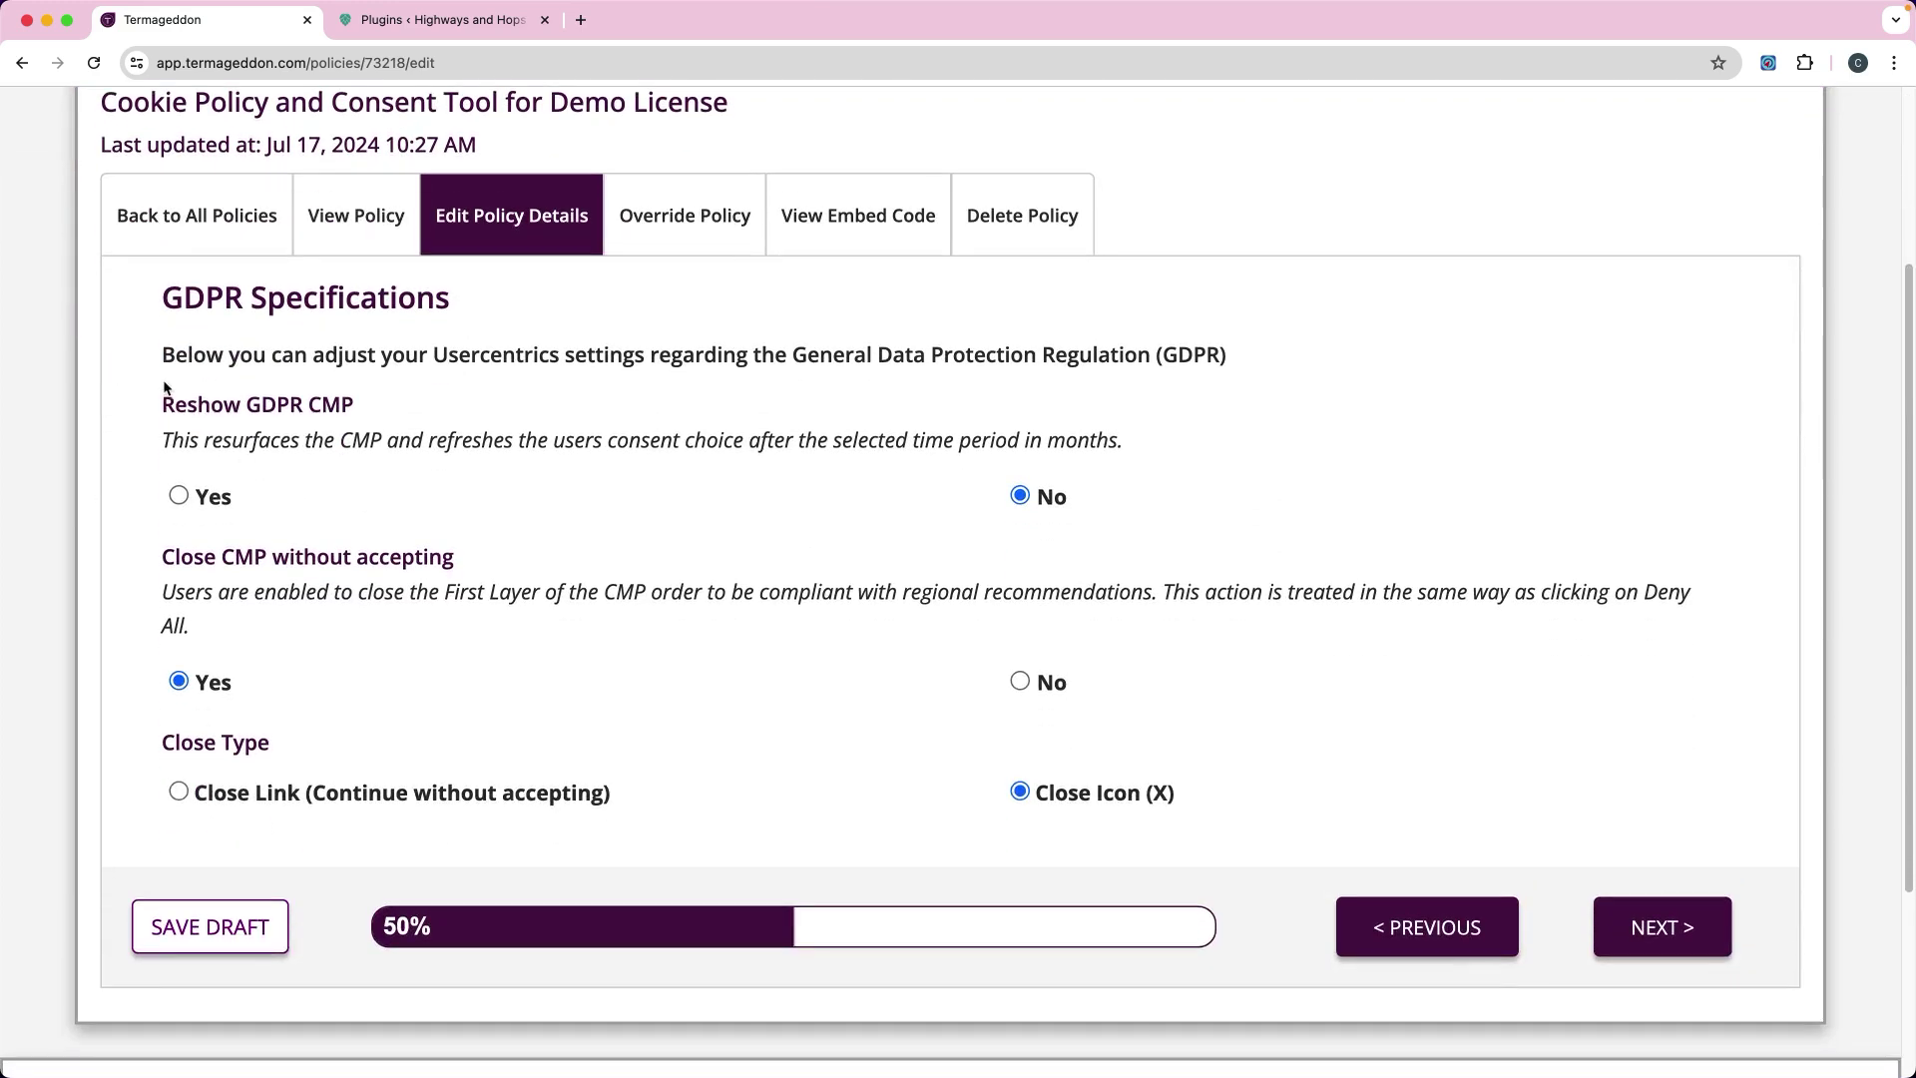
pyautogui.moveTo(164, 298); pyautogui.dragTo(462, 307)
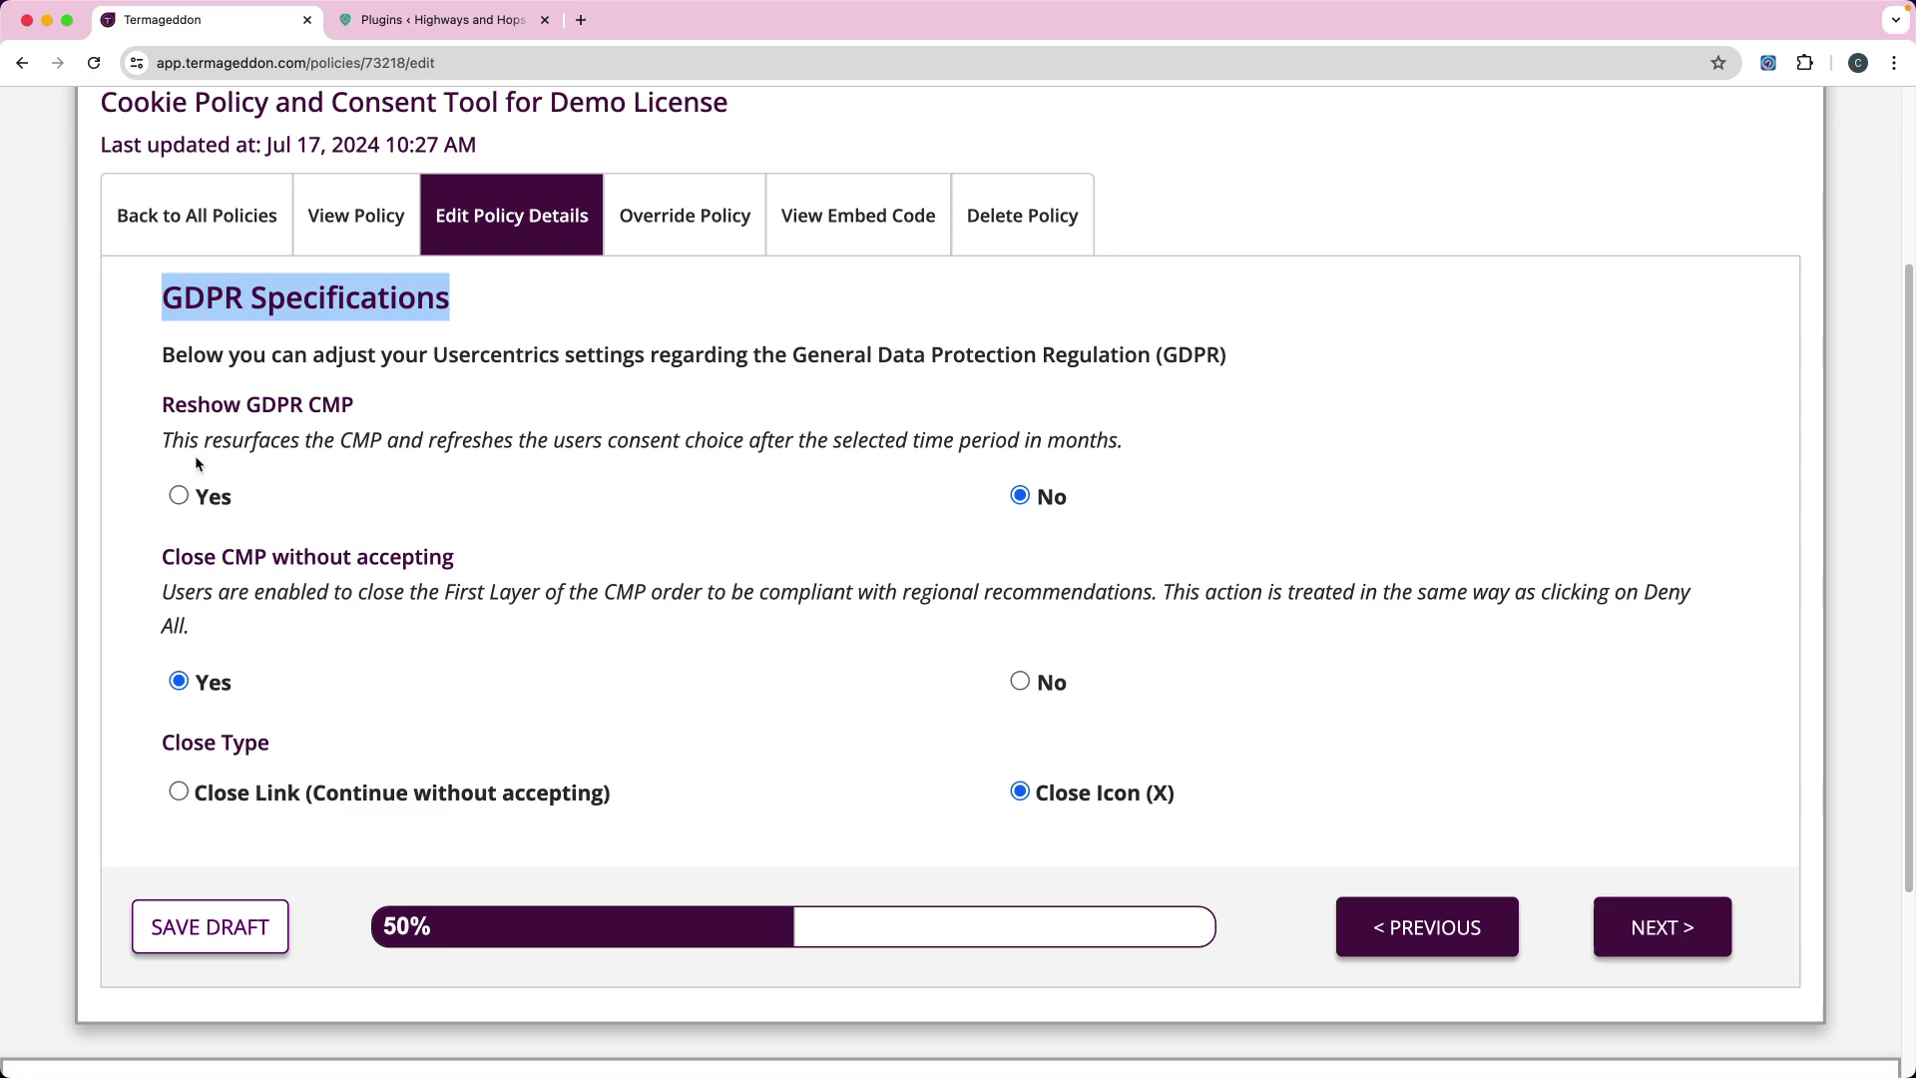
pyautogui.click(176, 495)
pyautogui.click(174, 610)
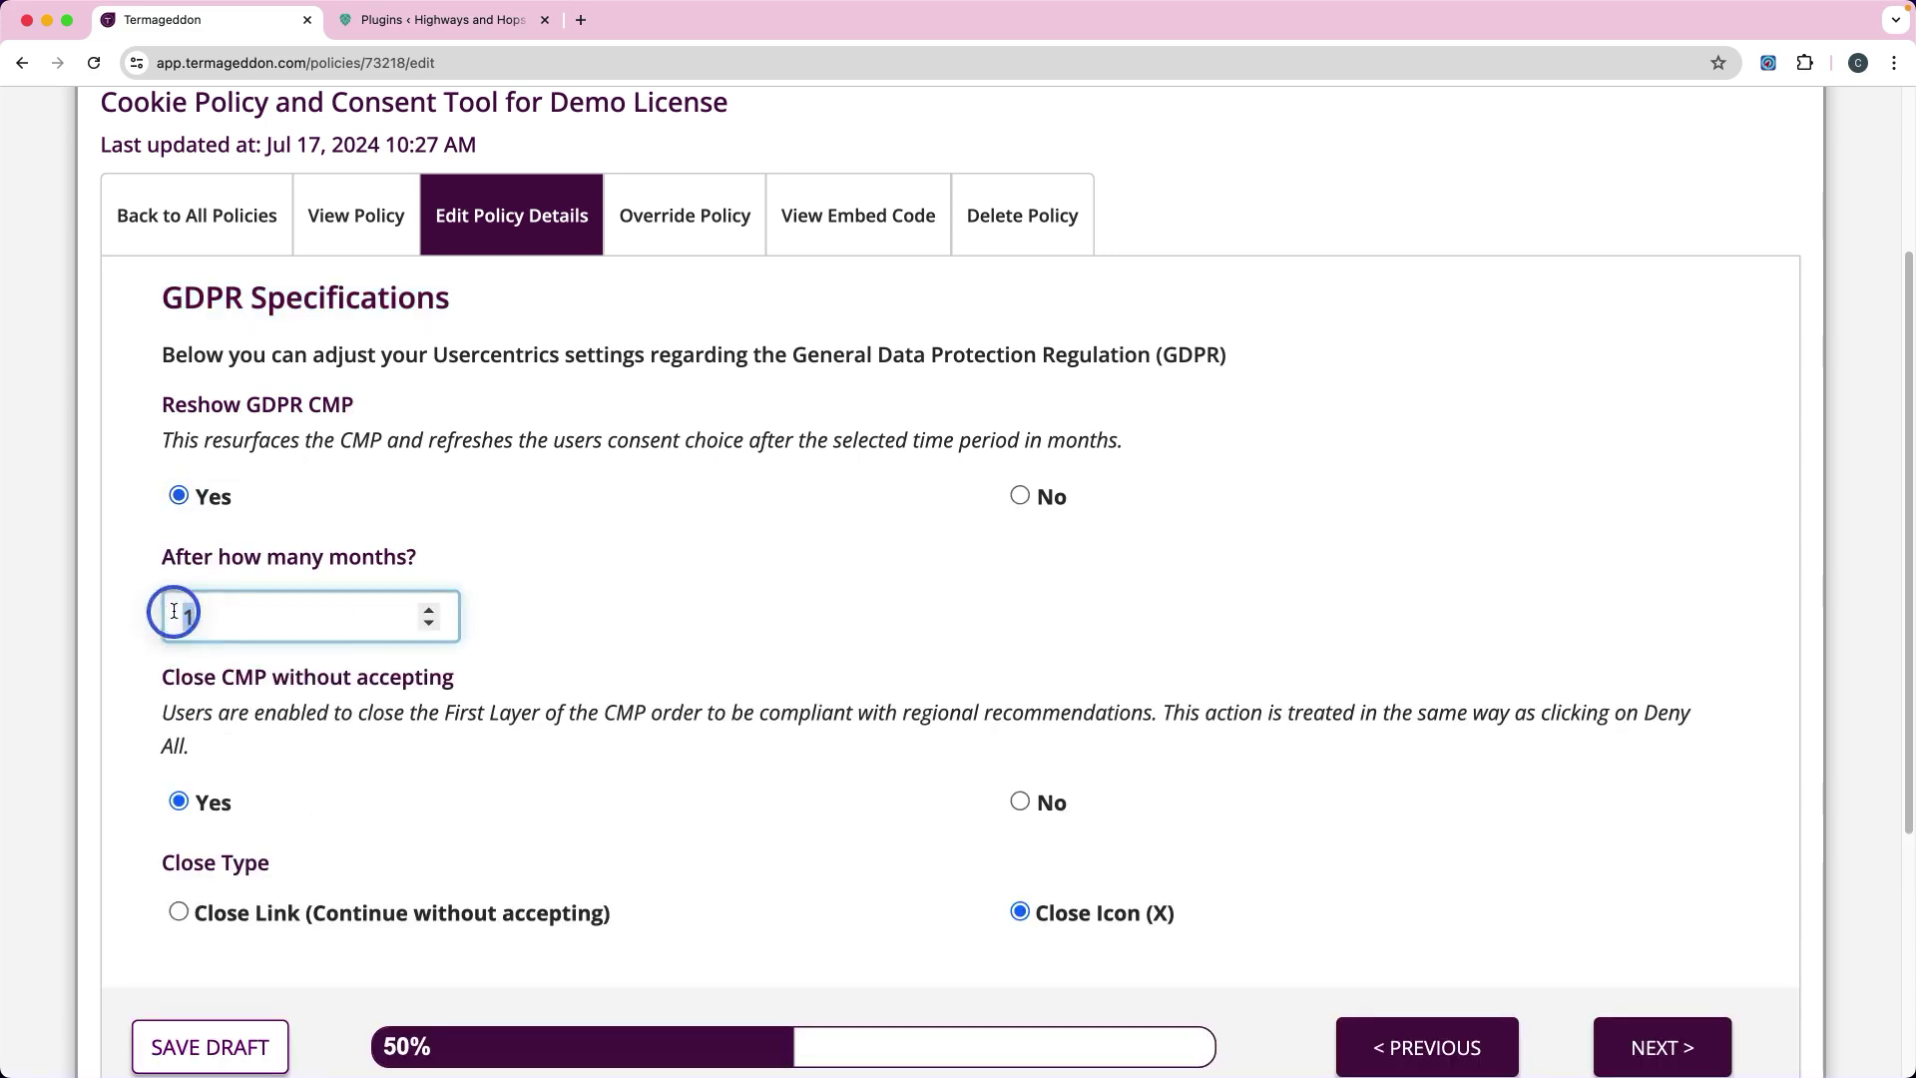
pyautogui.click(1019, 498)
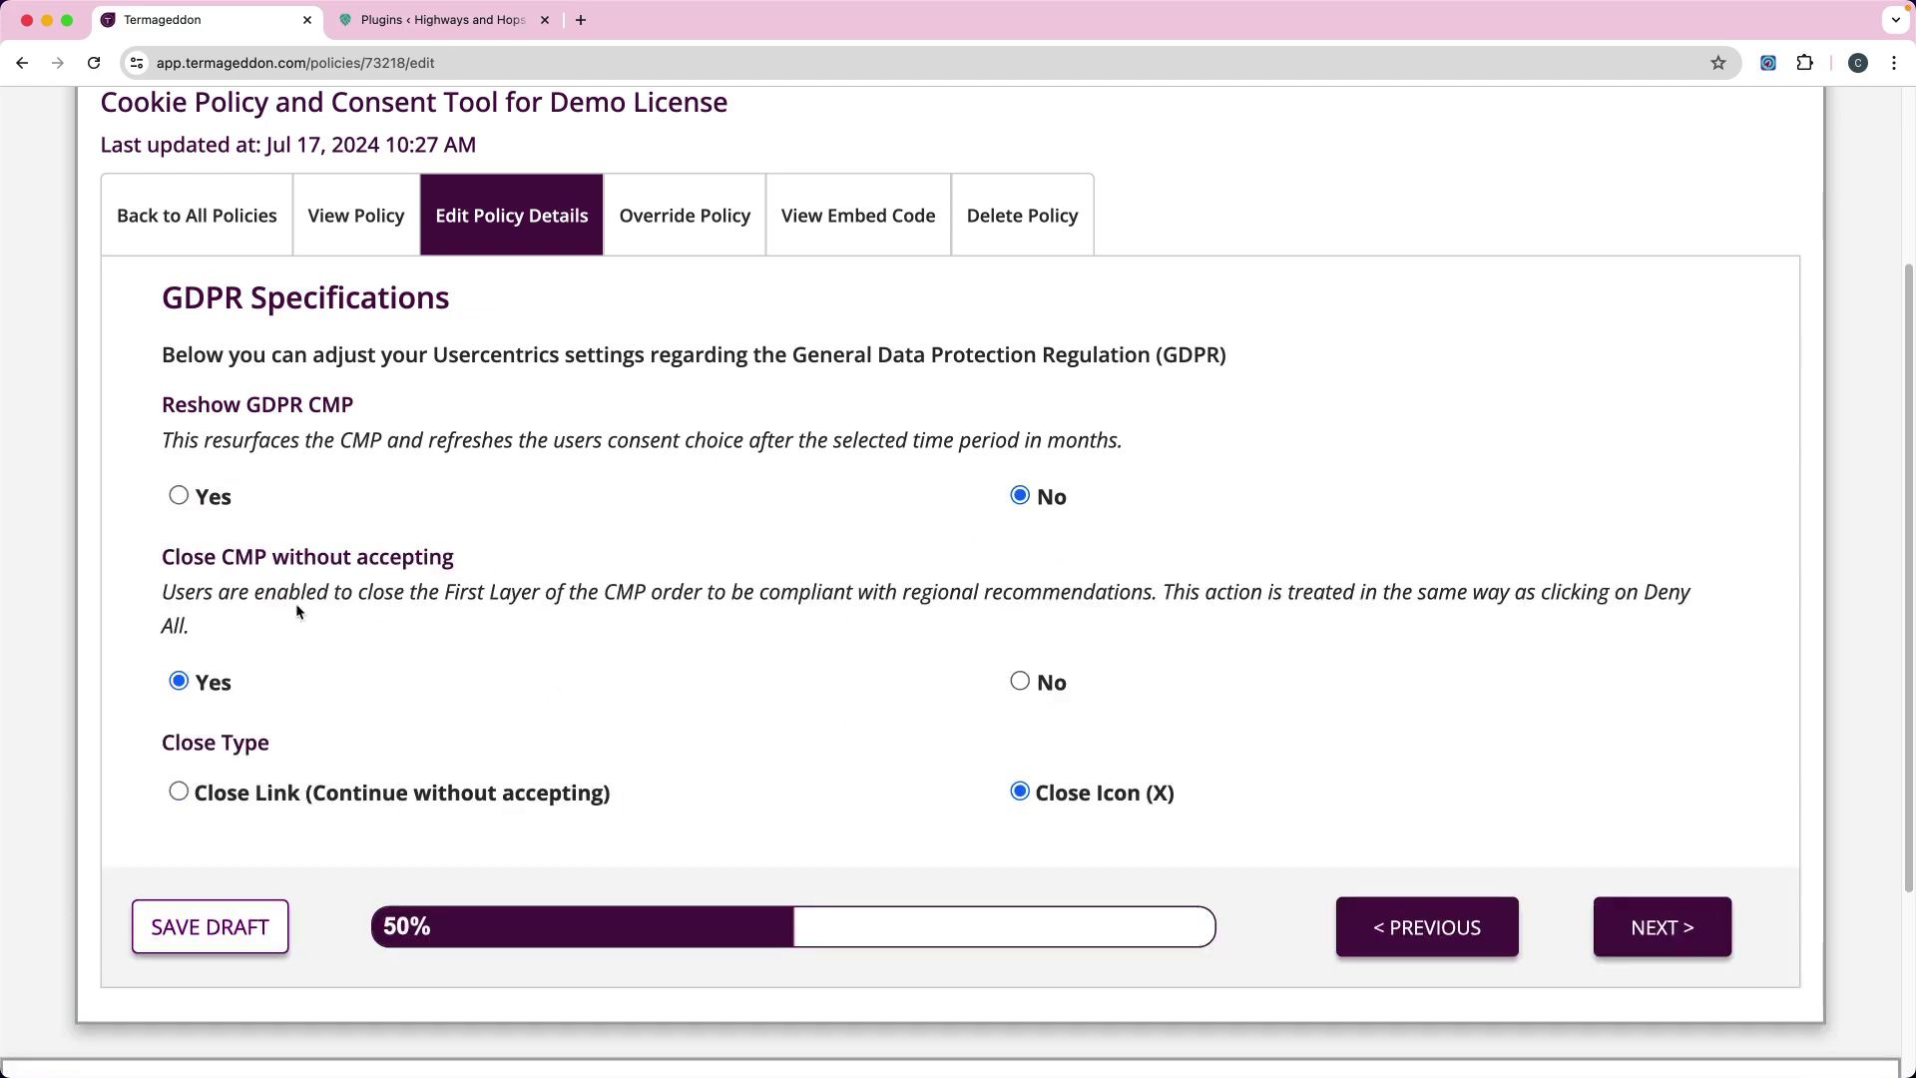
pyautogui.click(1663, 930)
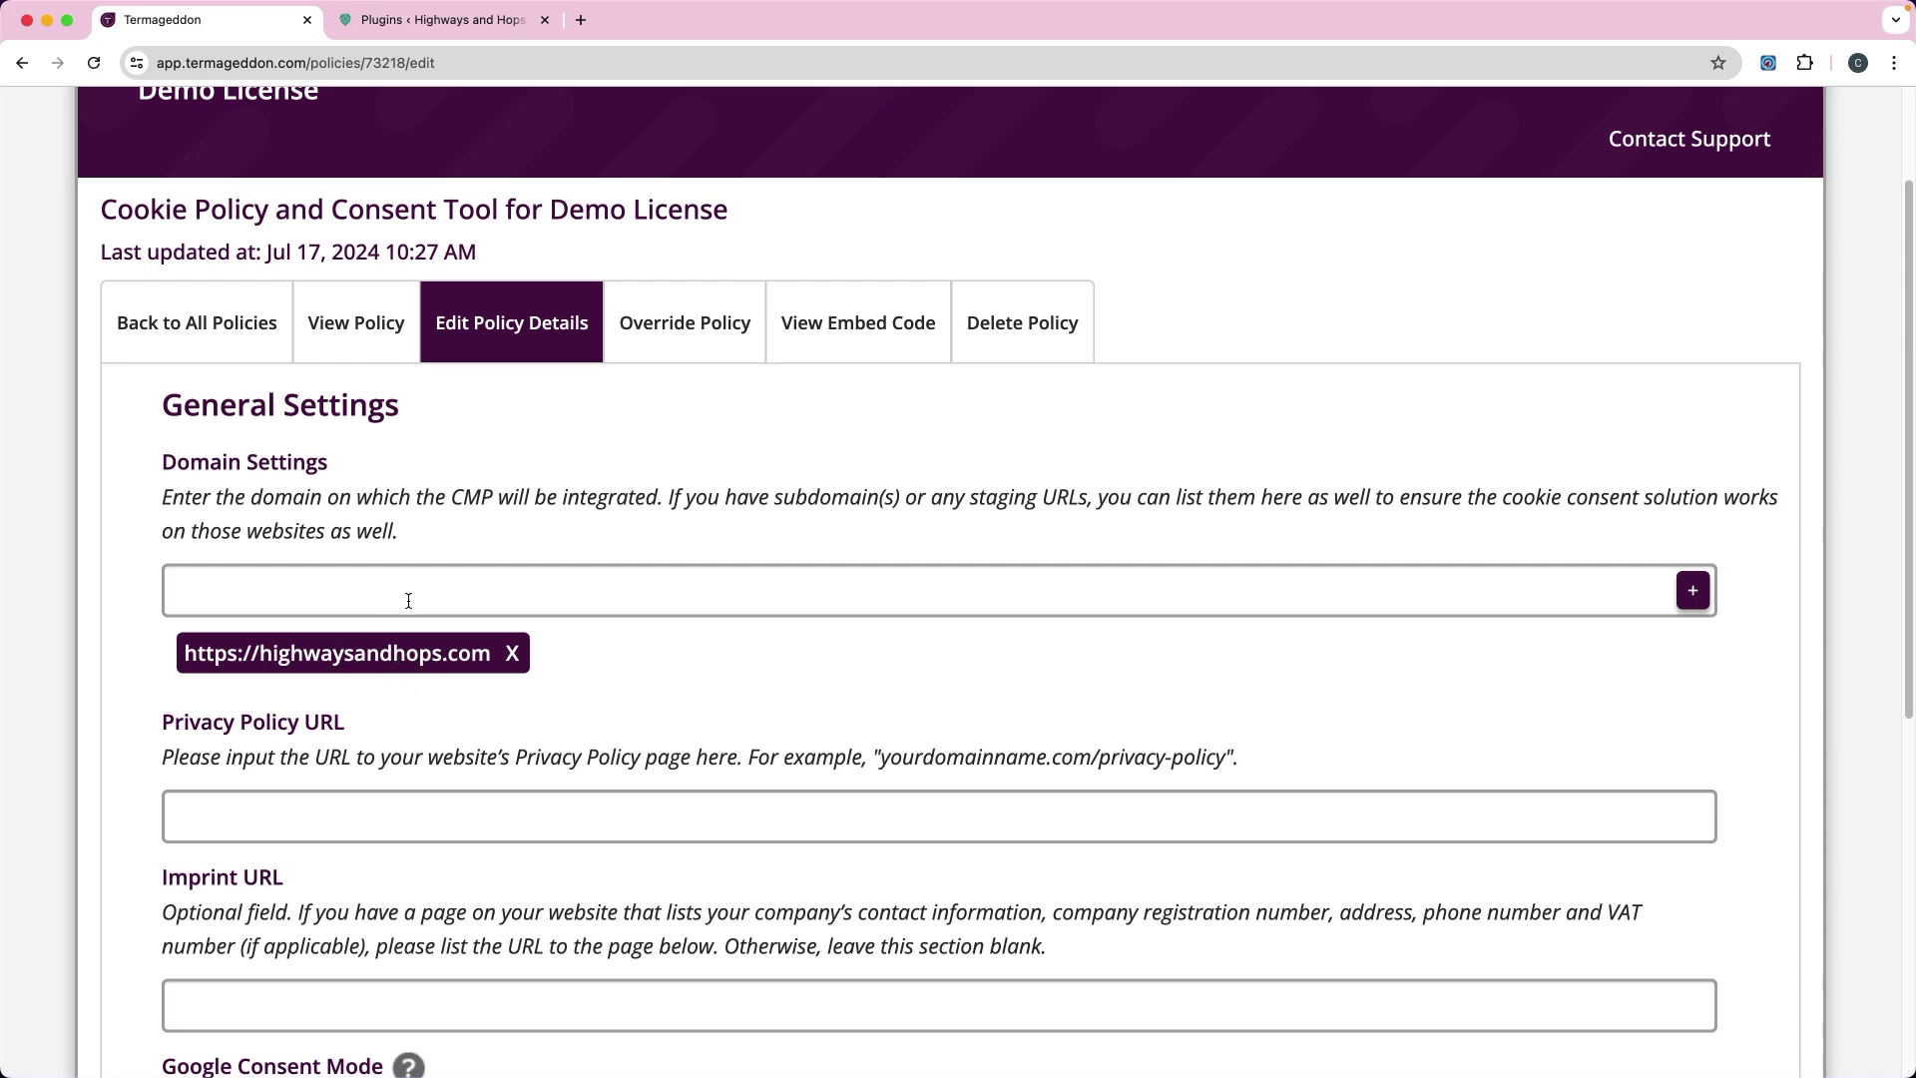
pyautogui.scroll(-1, 650, 654)
pyautogui.scroll(-3, 650, 655)
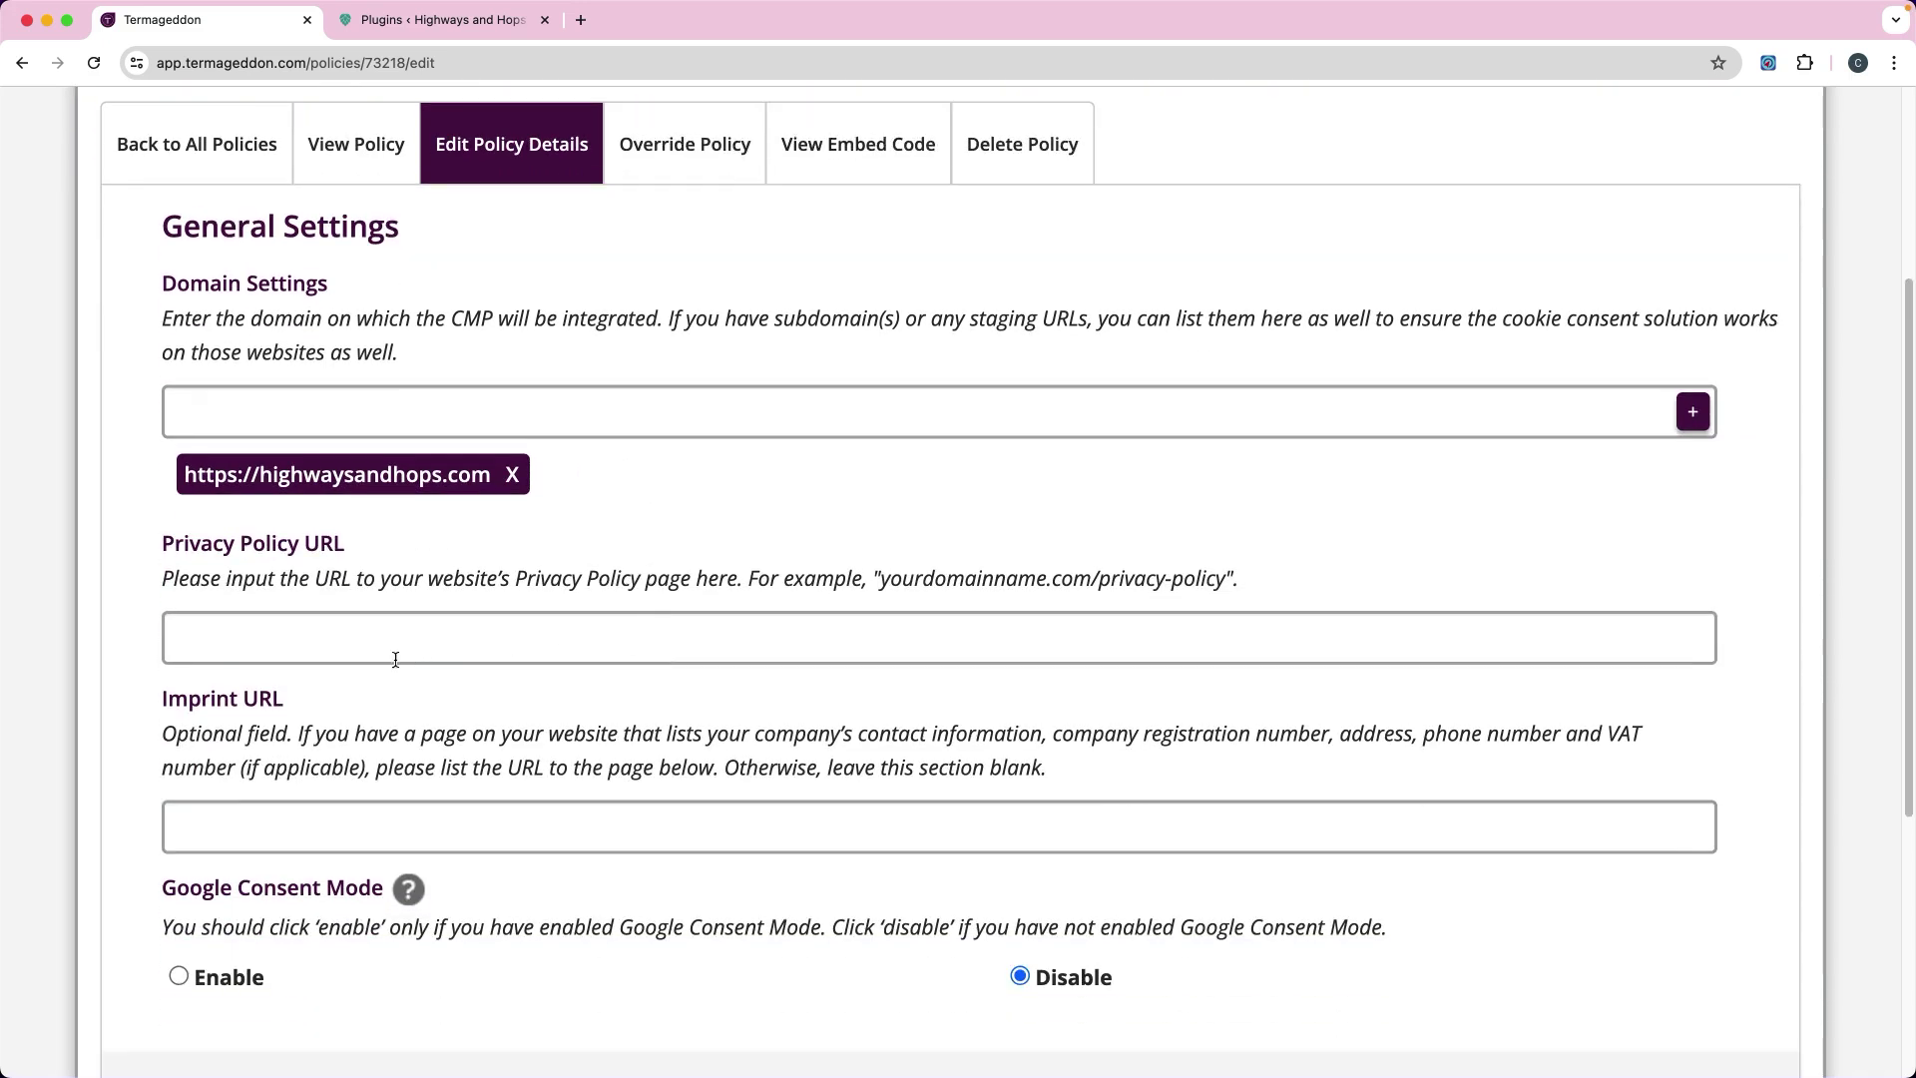
pyautogui.click(306, 637)
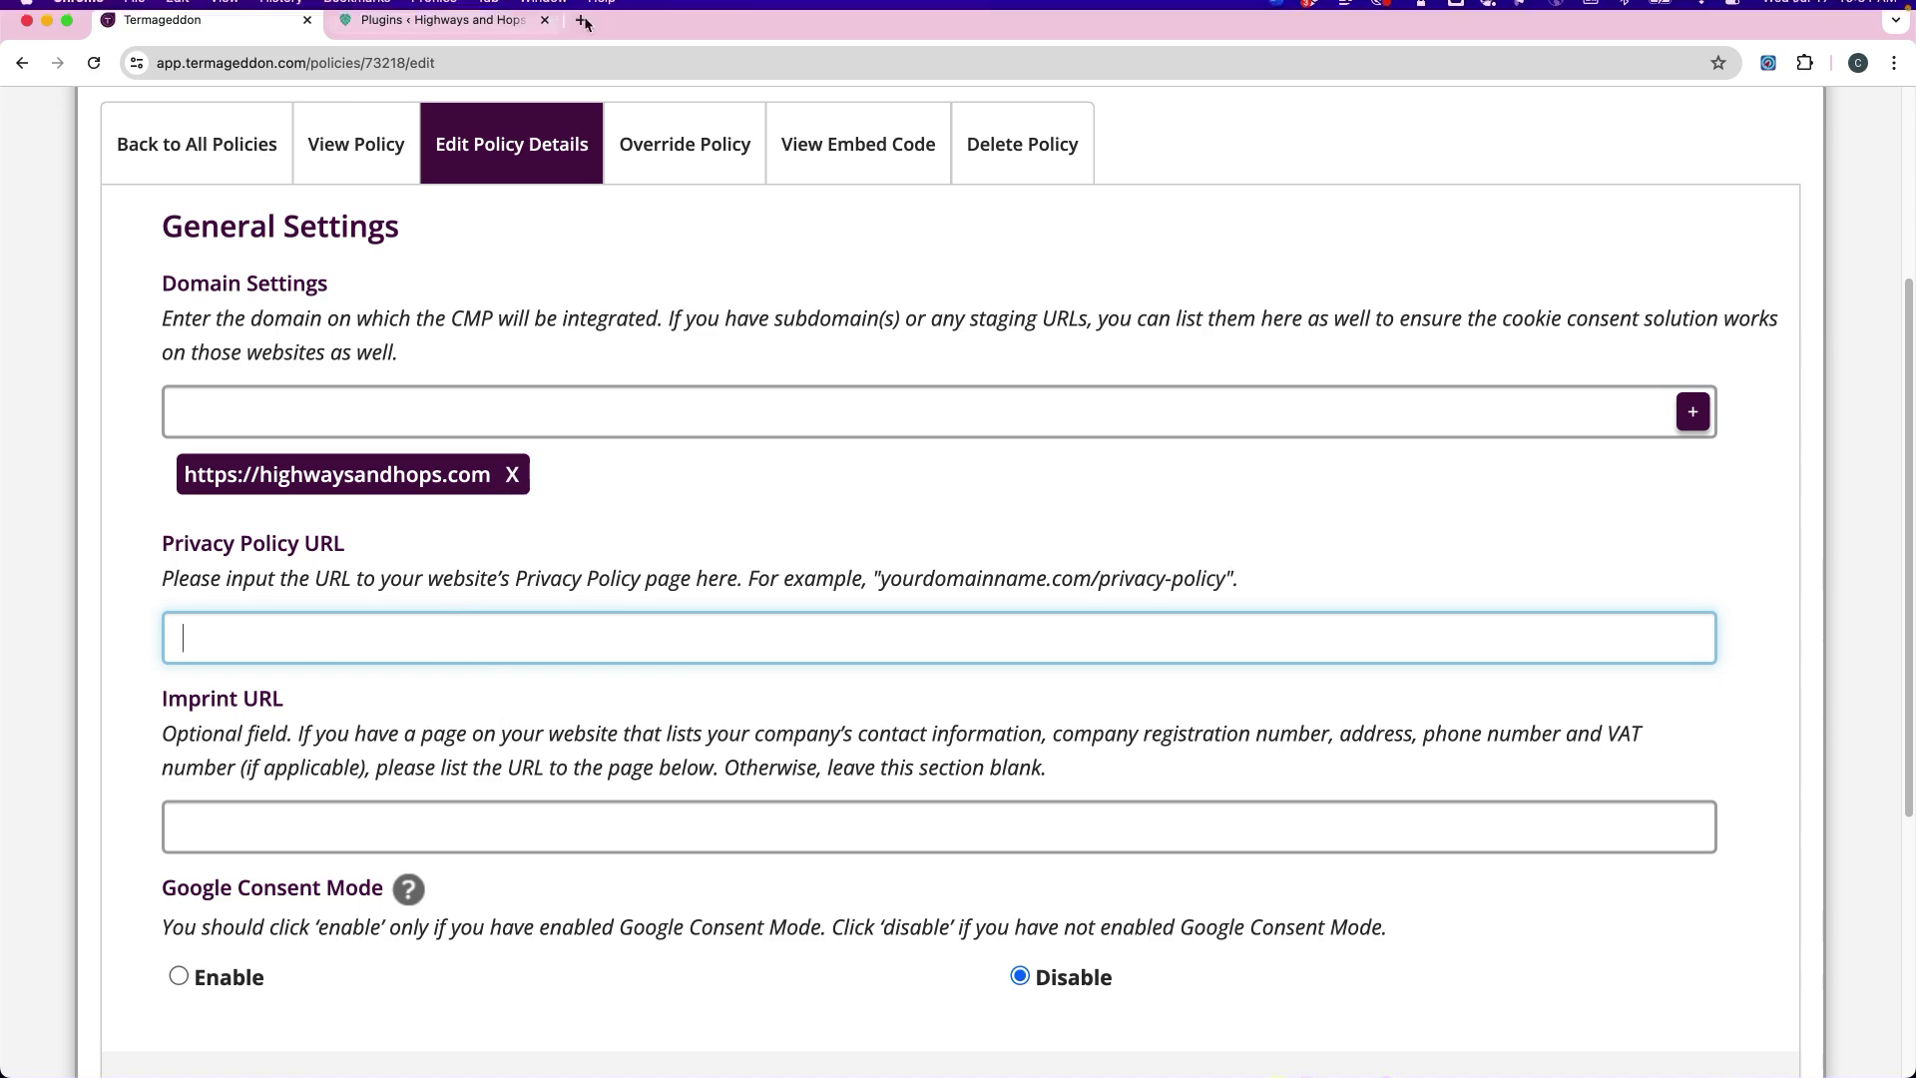
pyautogui.click(480, 27)
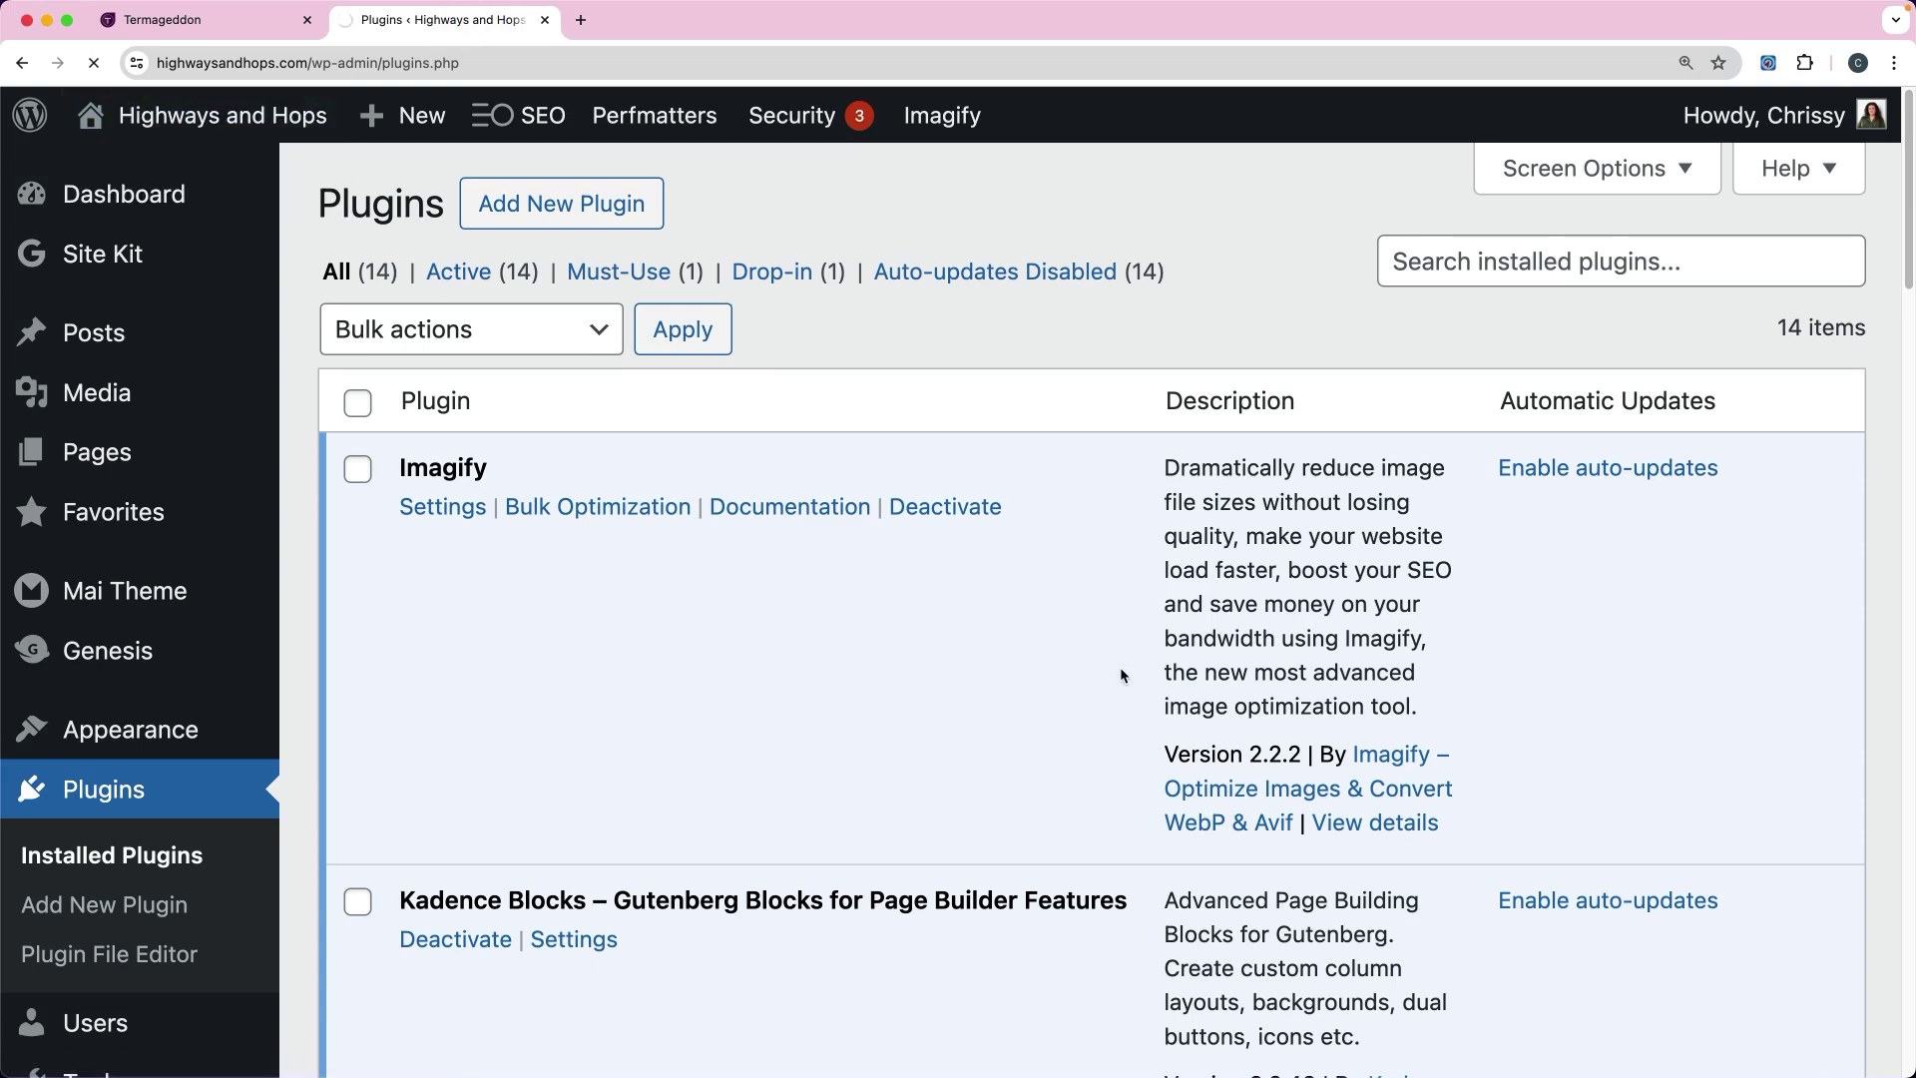
pyautogui.scroll(-20, 1134, 650)
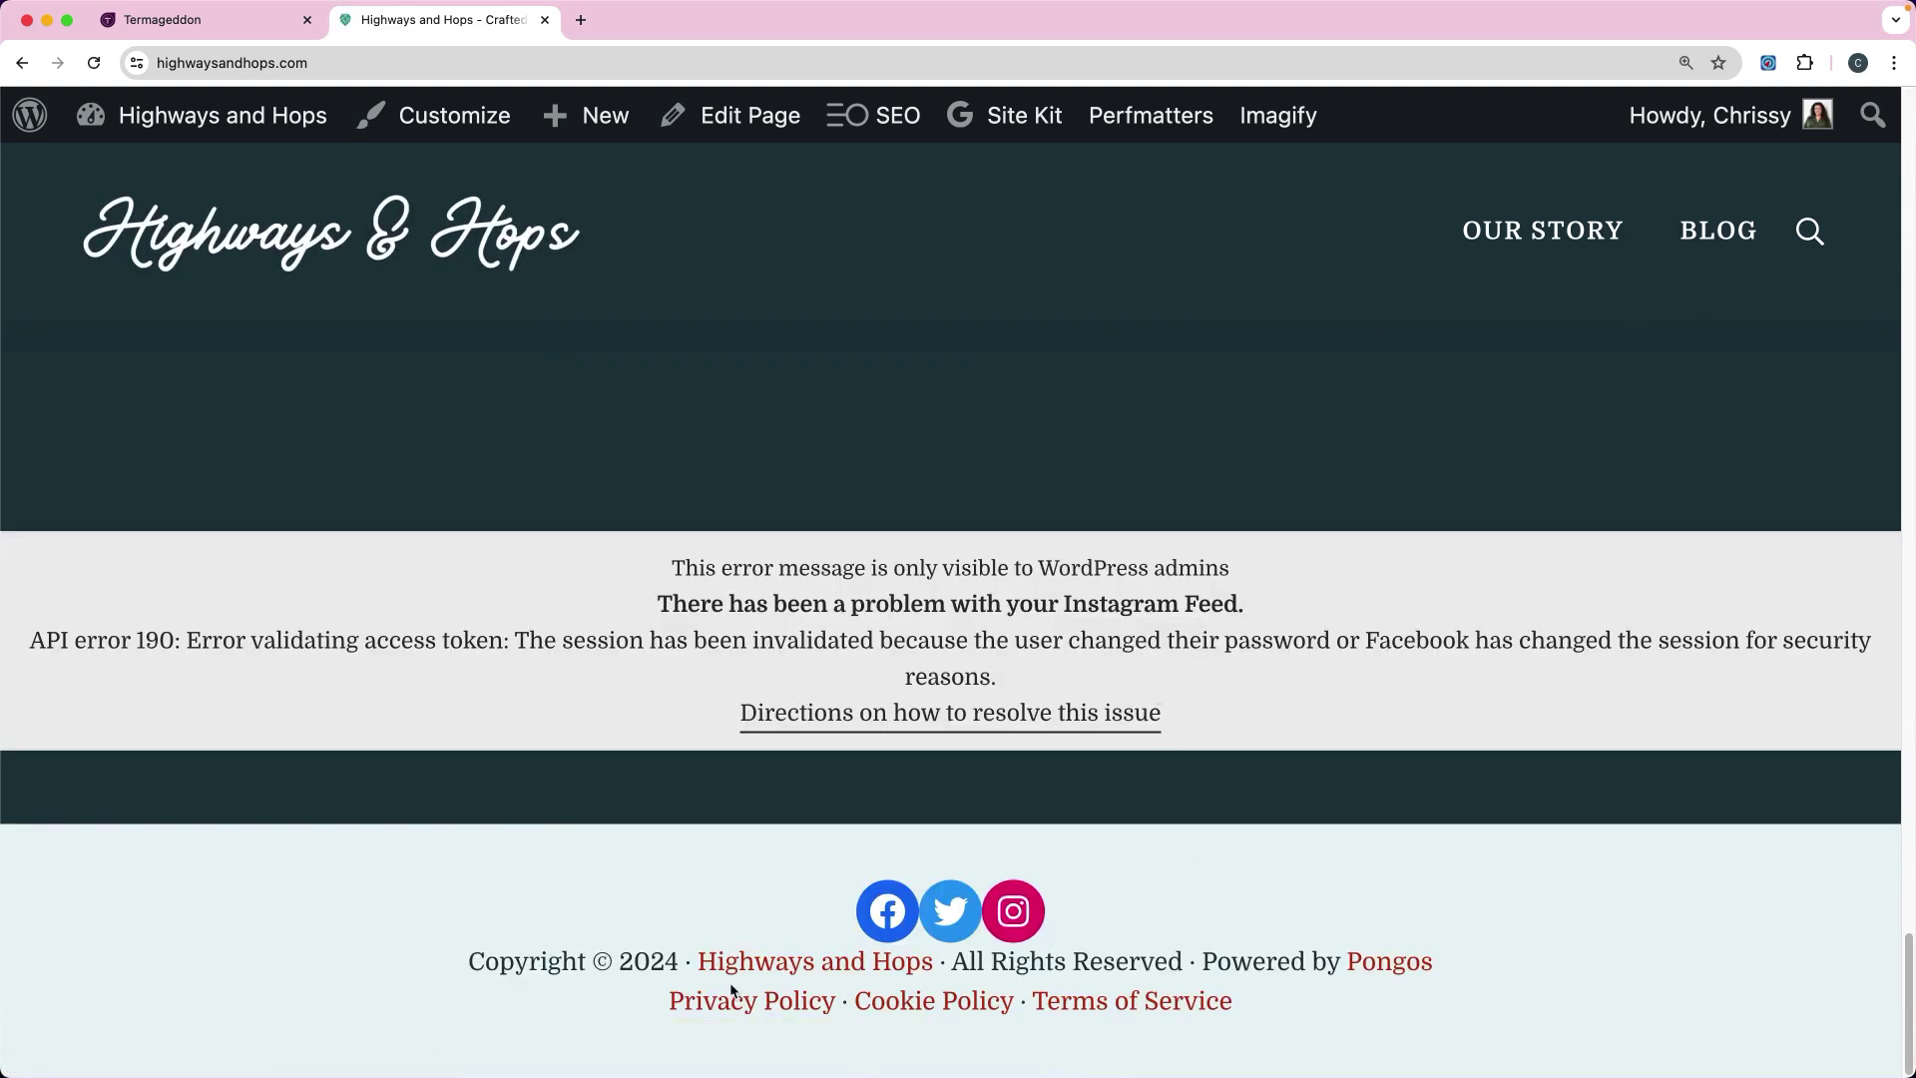
pyautogui.rightClick(729, 1006)
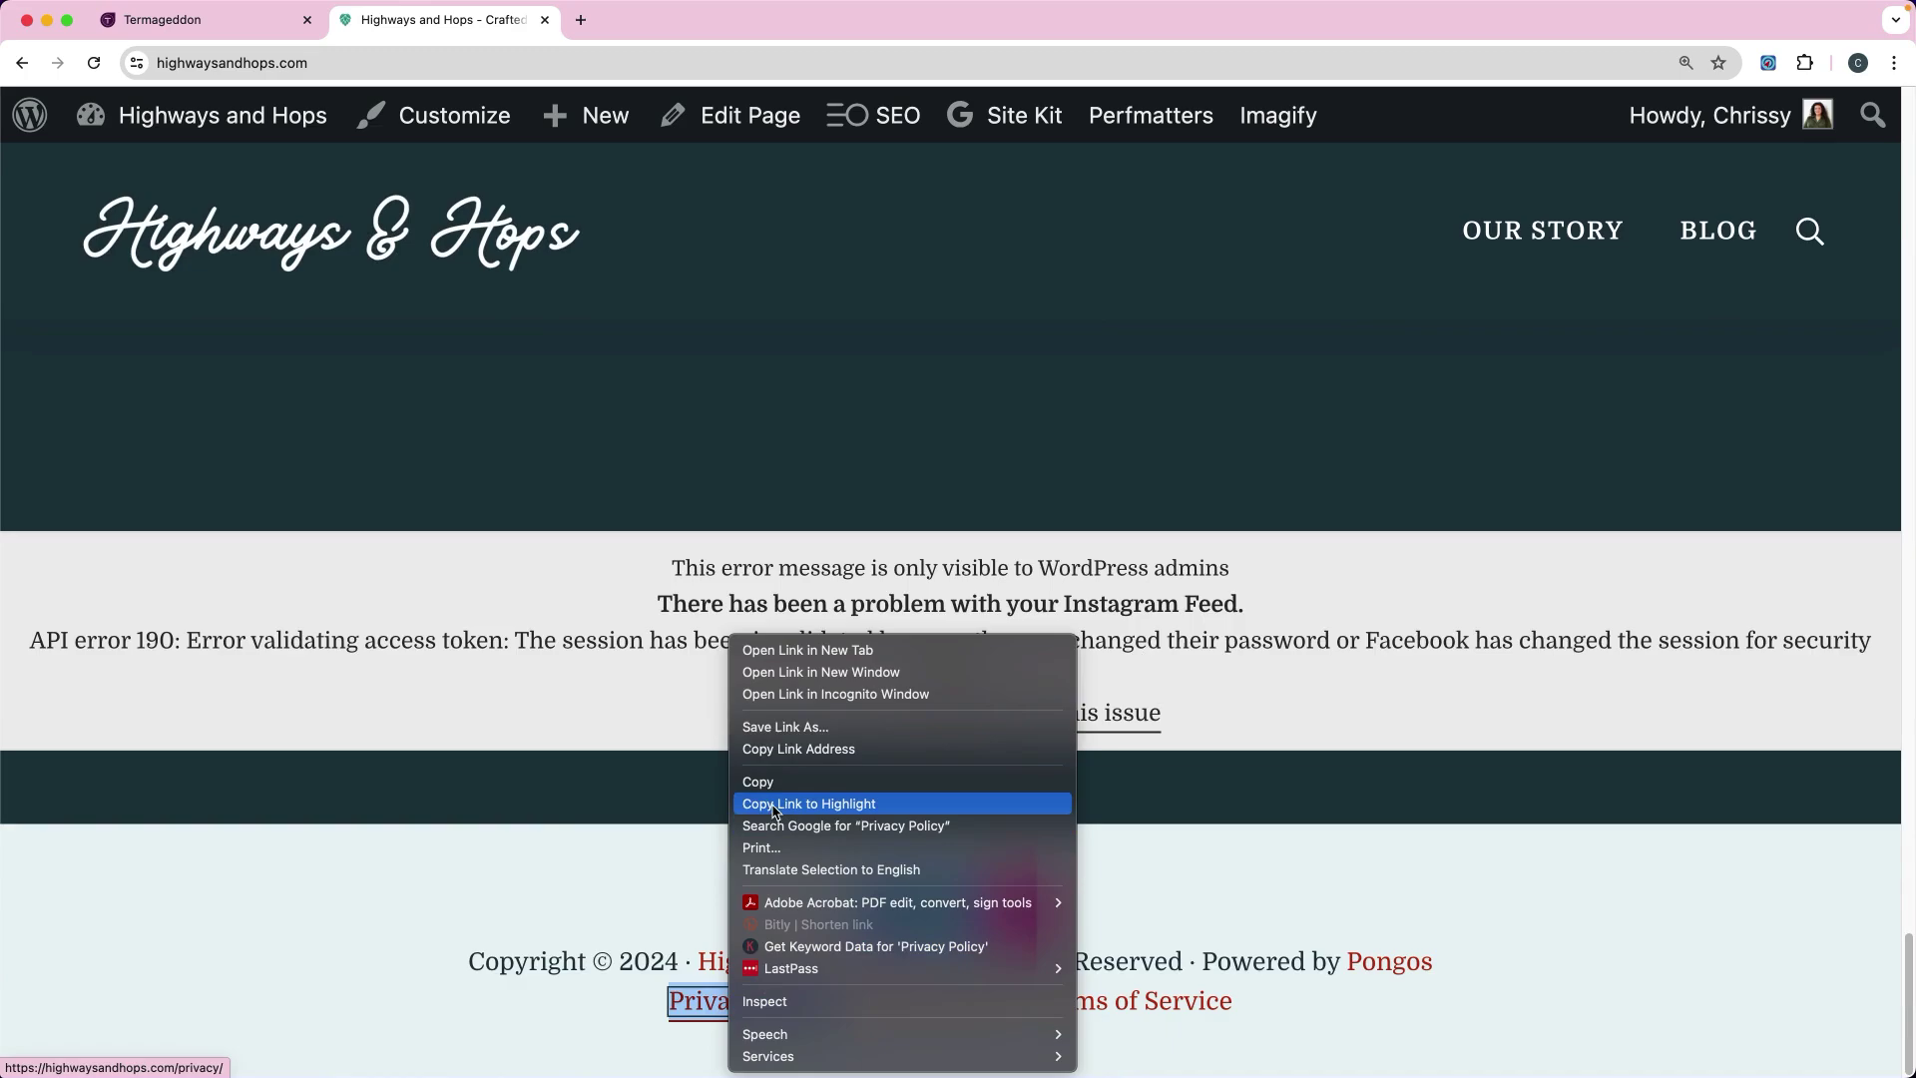
pyautogui.click(777, 750)
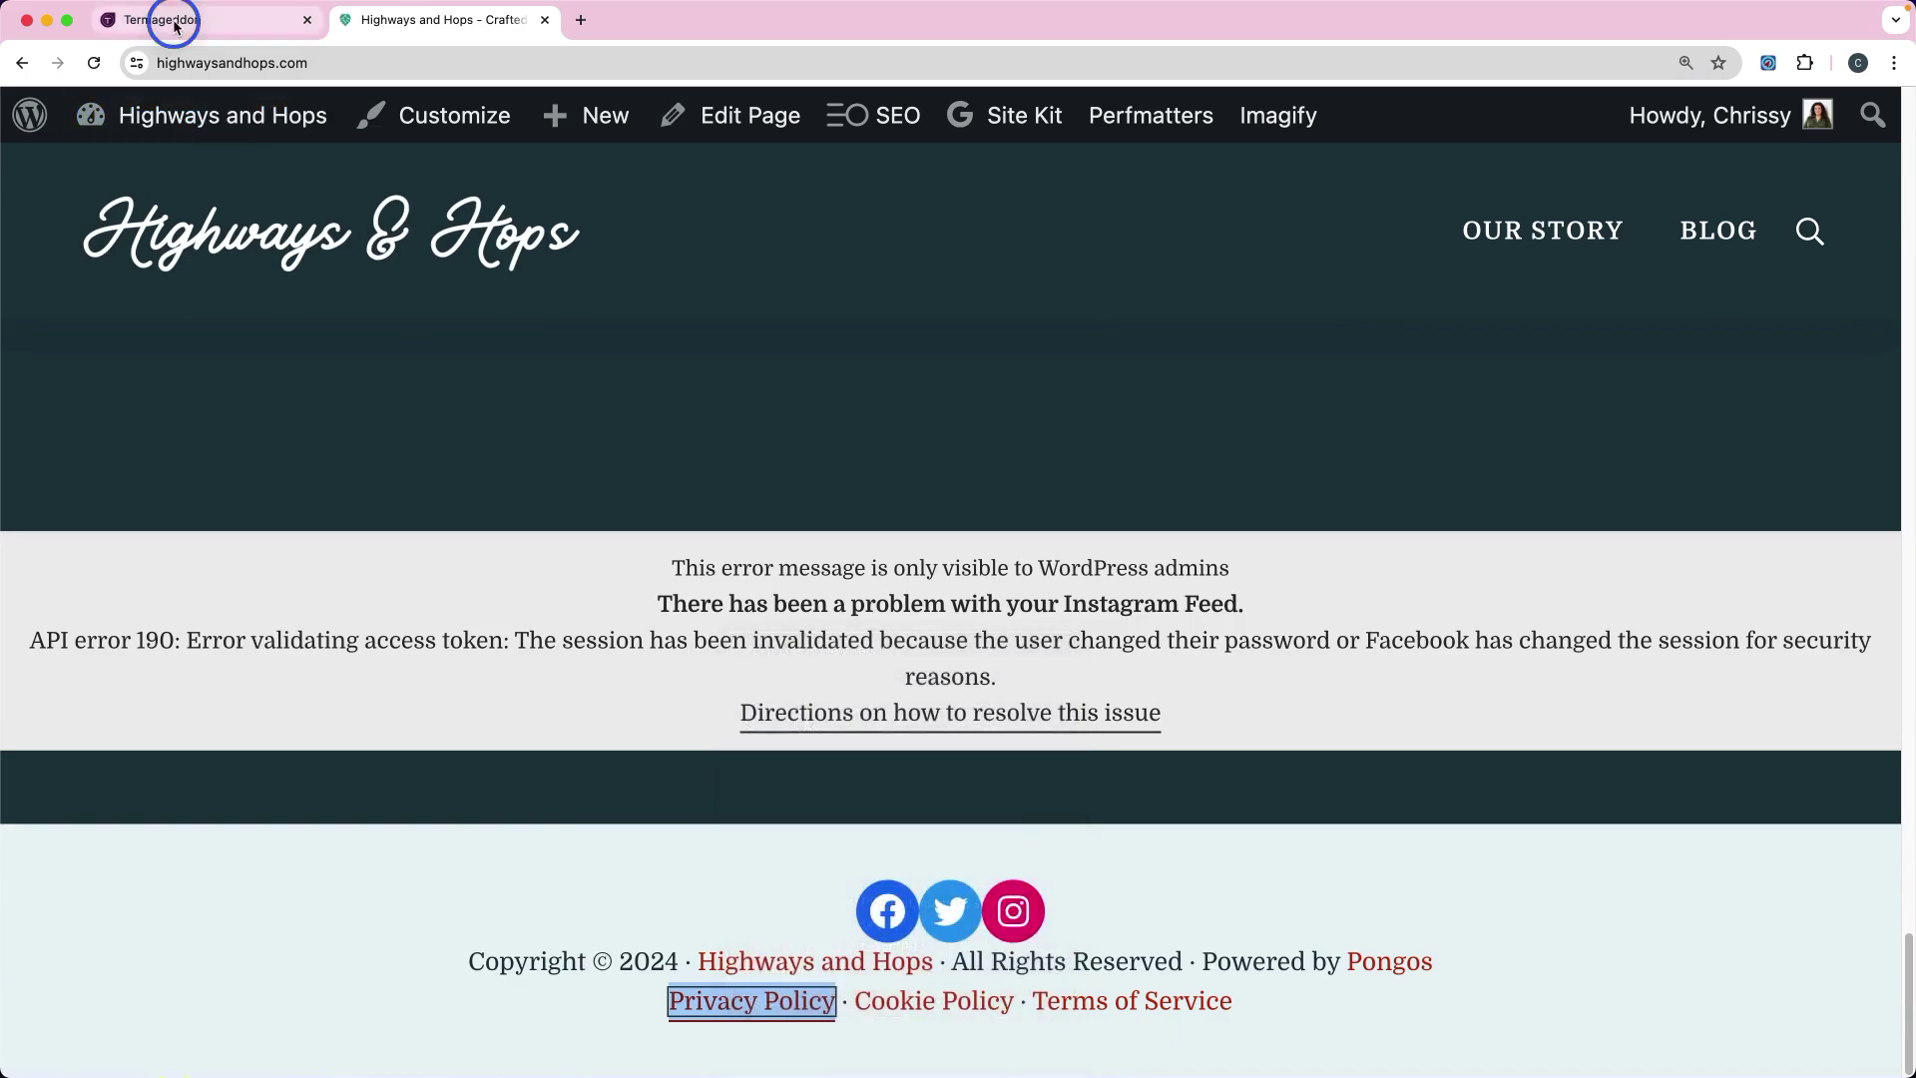
pyautogui.click(179, 19)
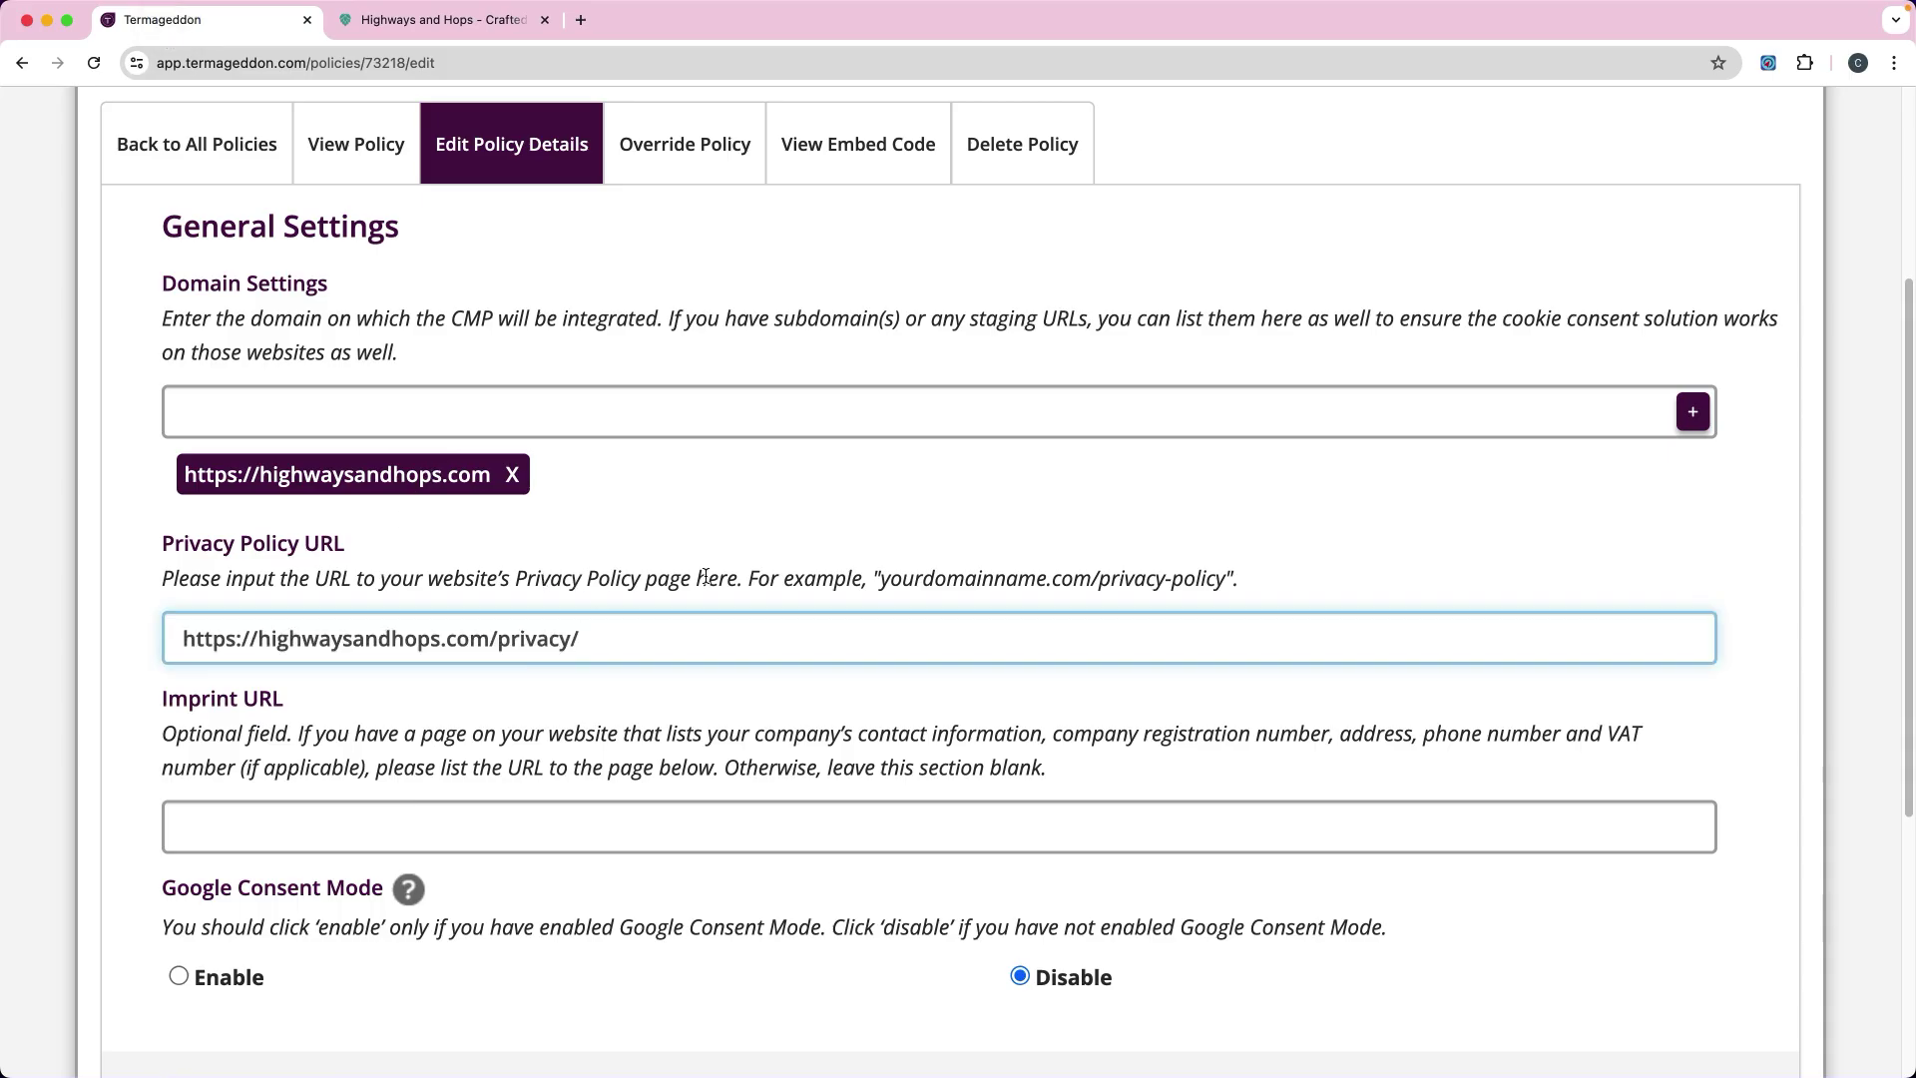
# - Keep Google Consent Mode disabled and the default button labels, and continue to the website scan page
pyautogui.scroll(-2, 705, 579)
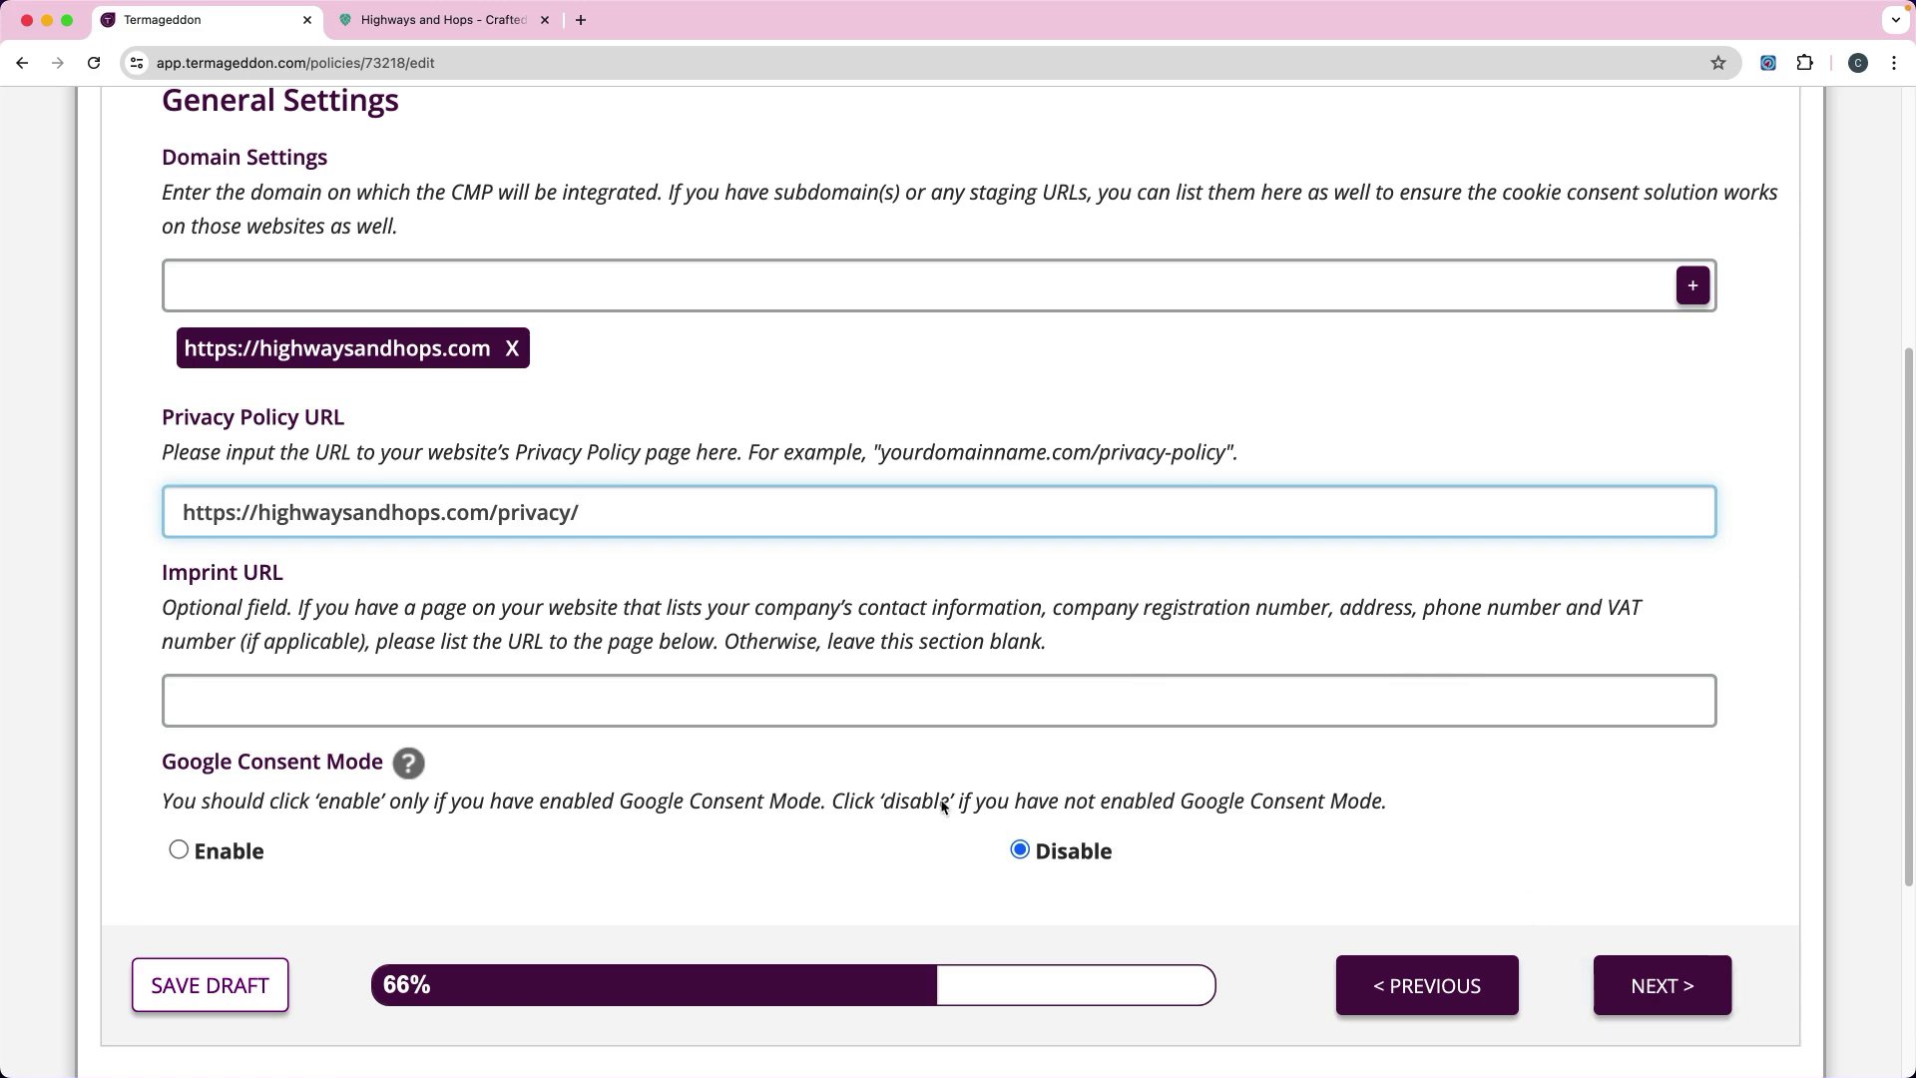
pyautogui.click(1661, 986)
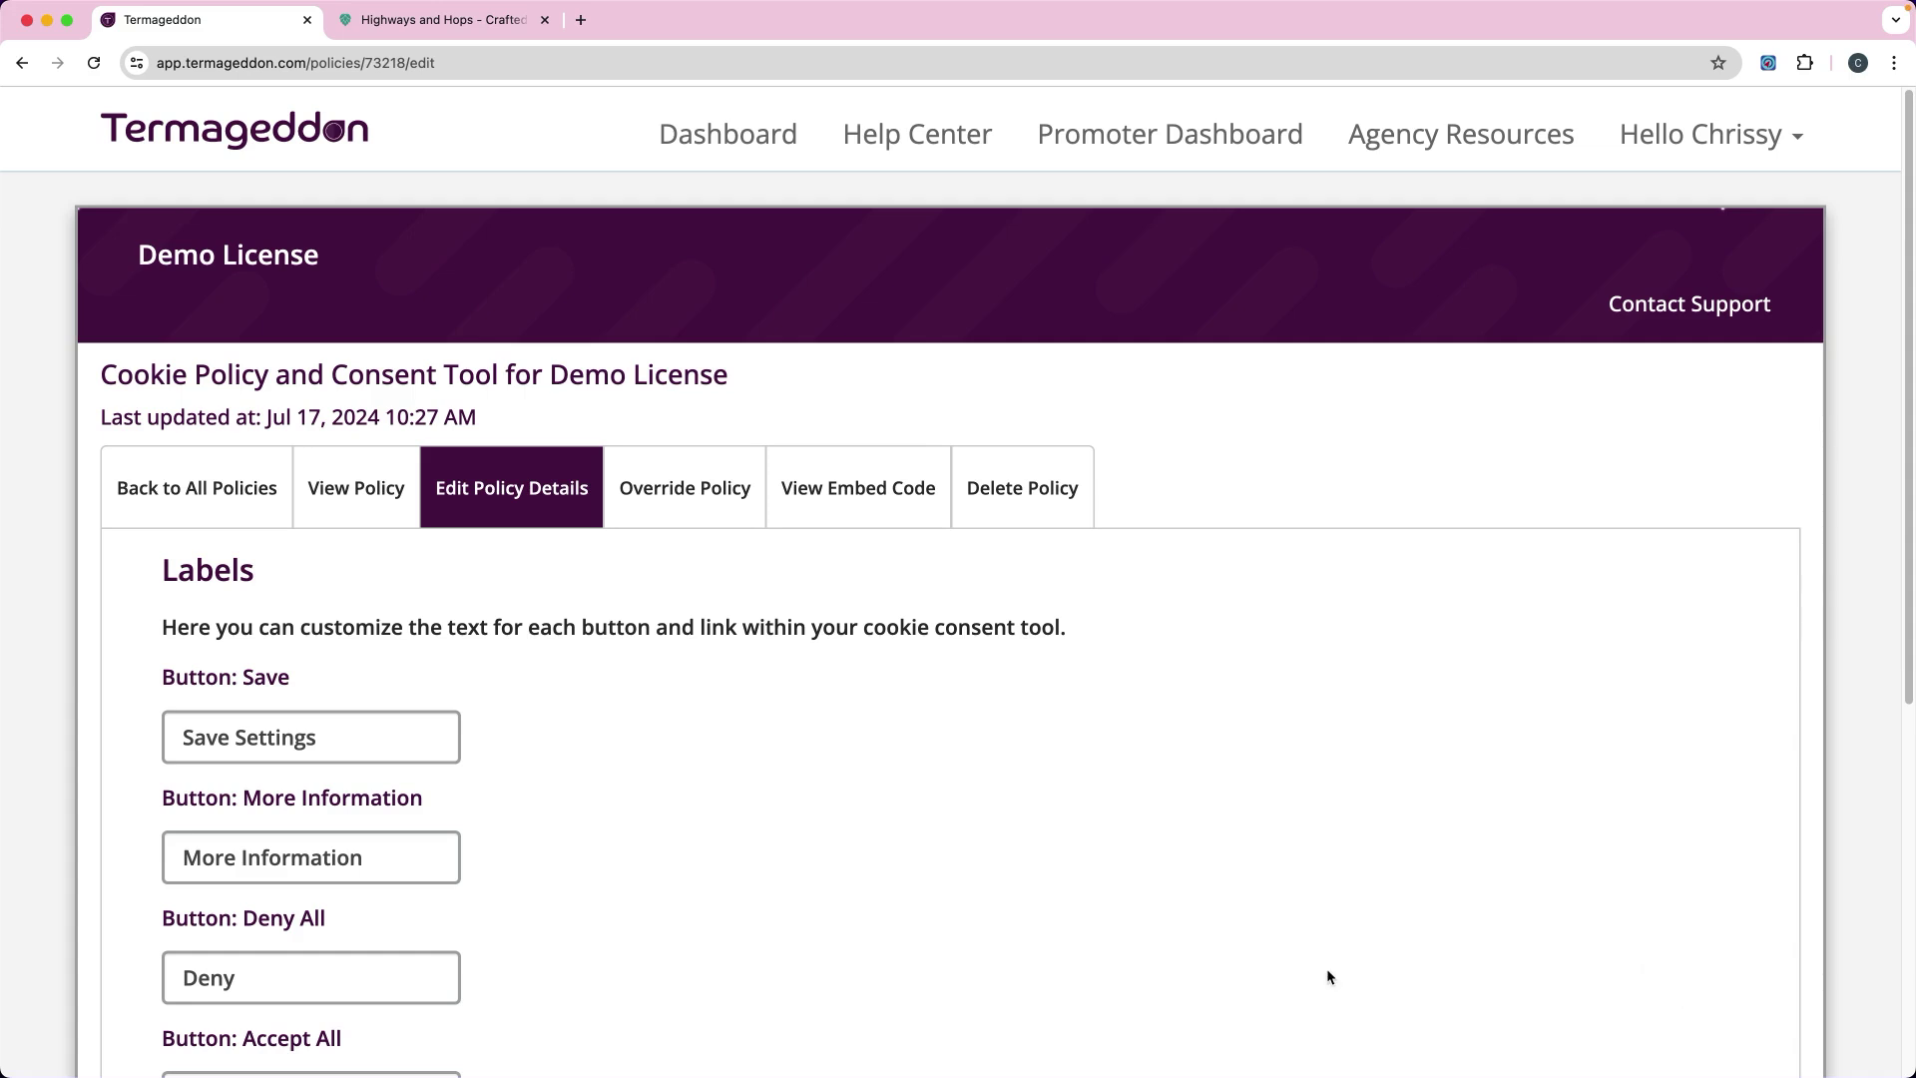
pyautogui.scroll(-5, 511, 656)
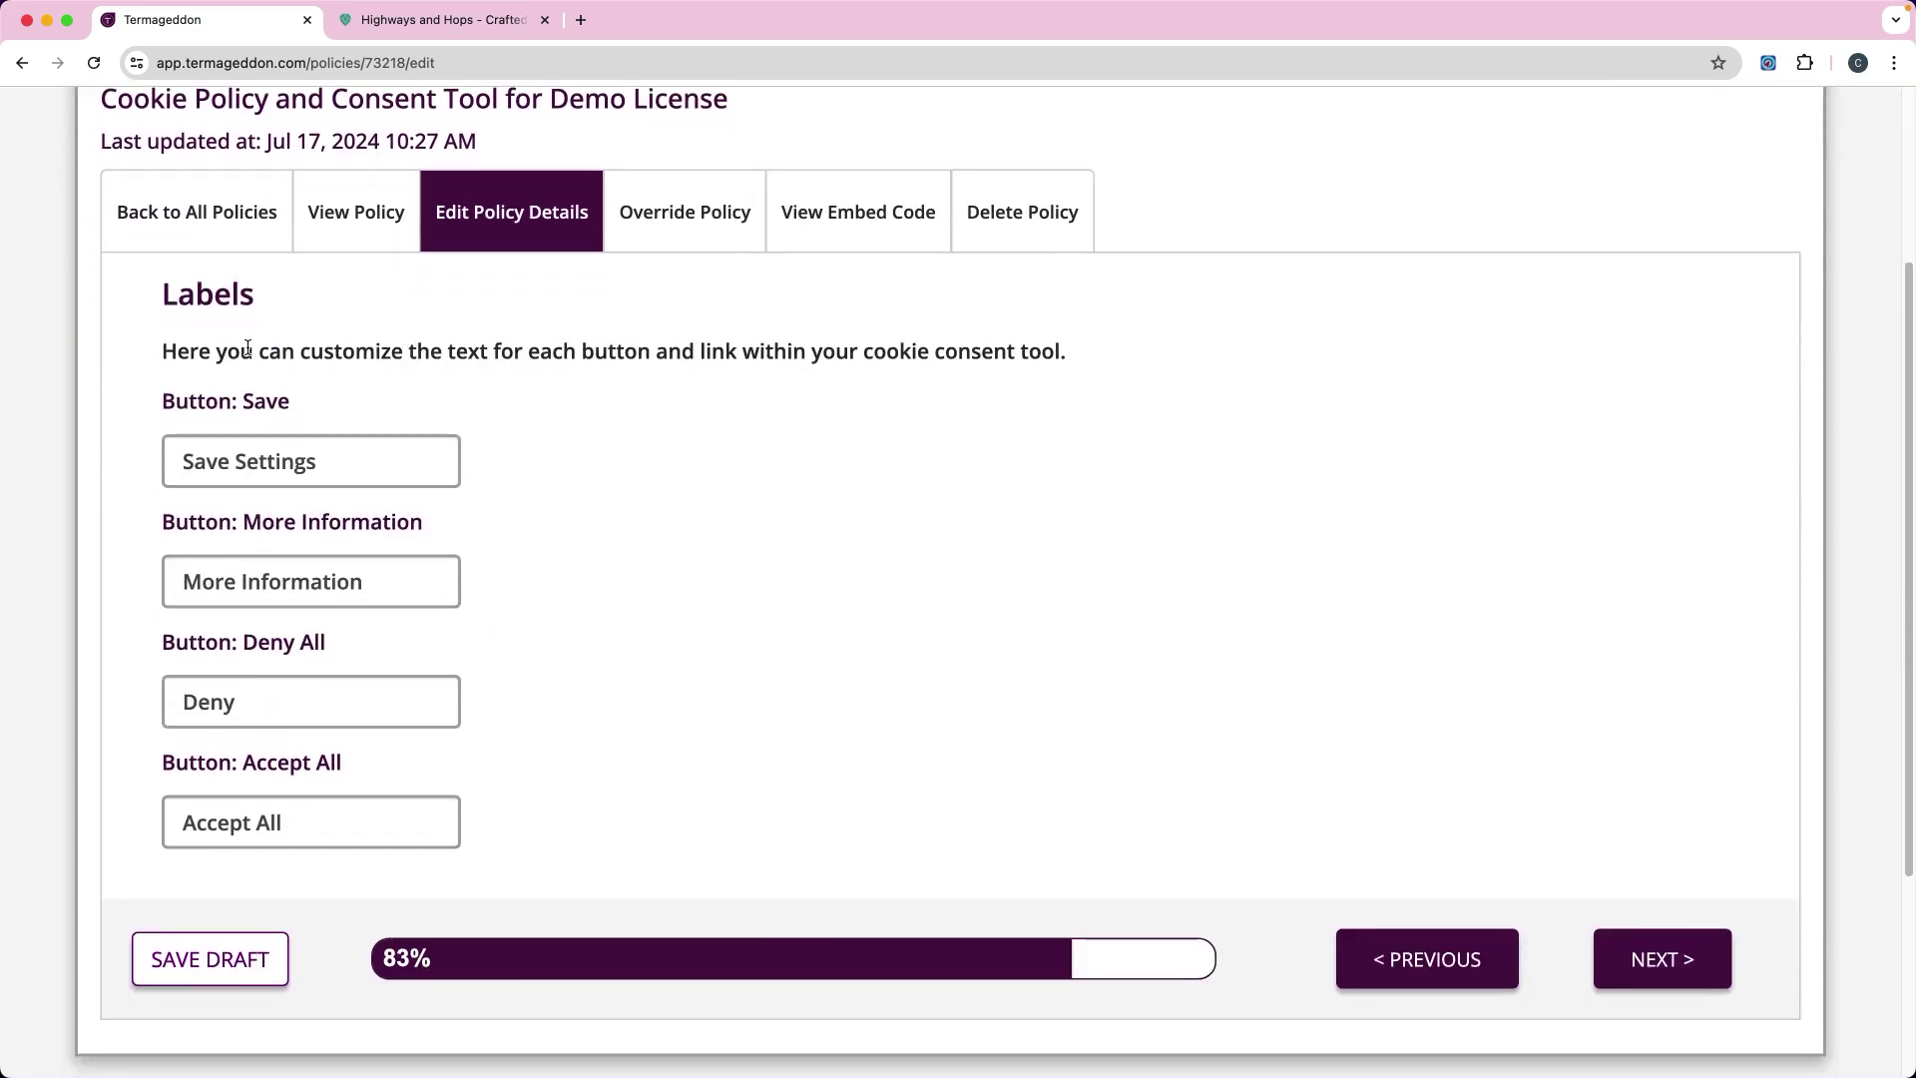
pyautogui.click(1666, 970)
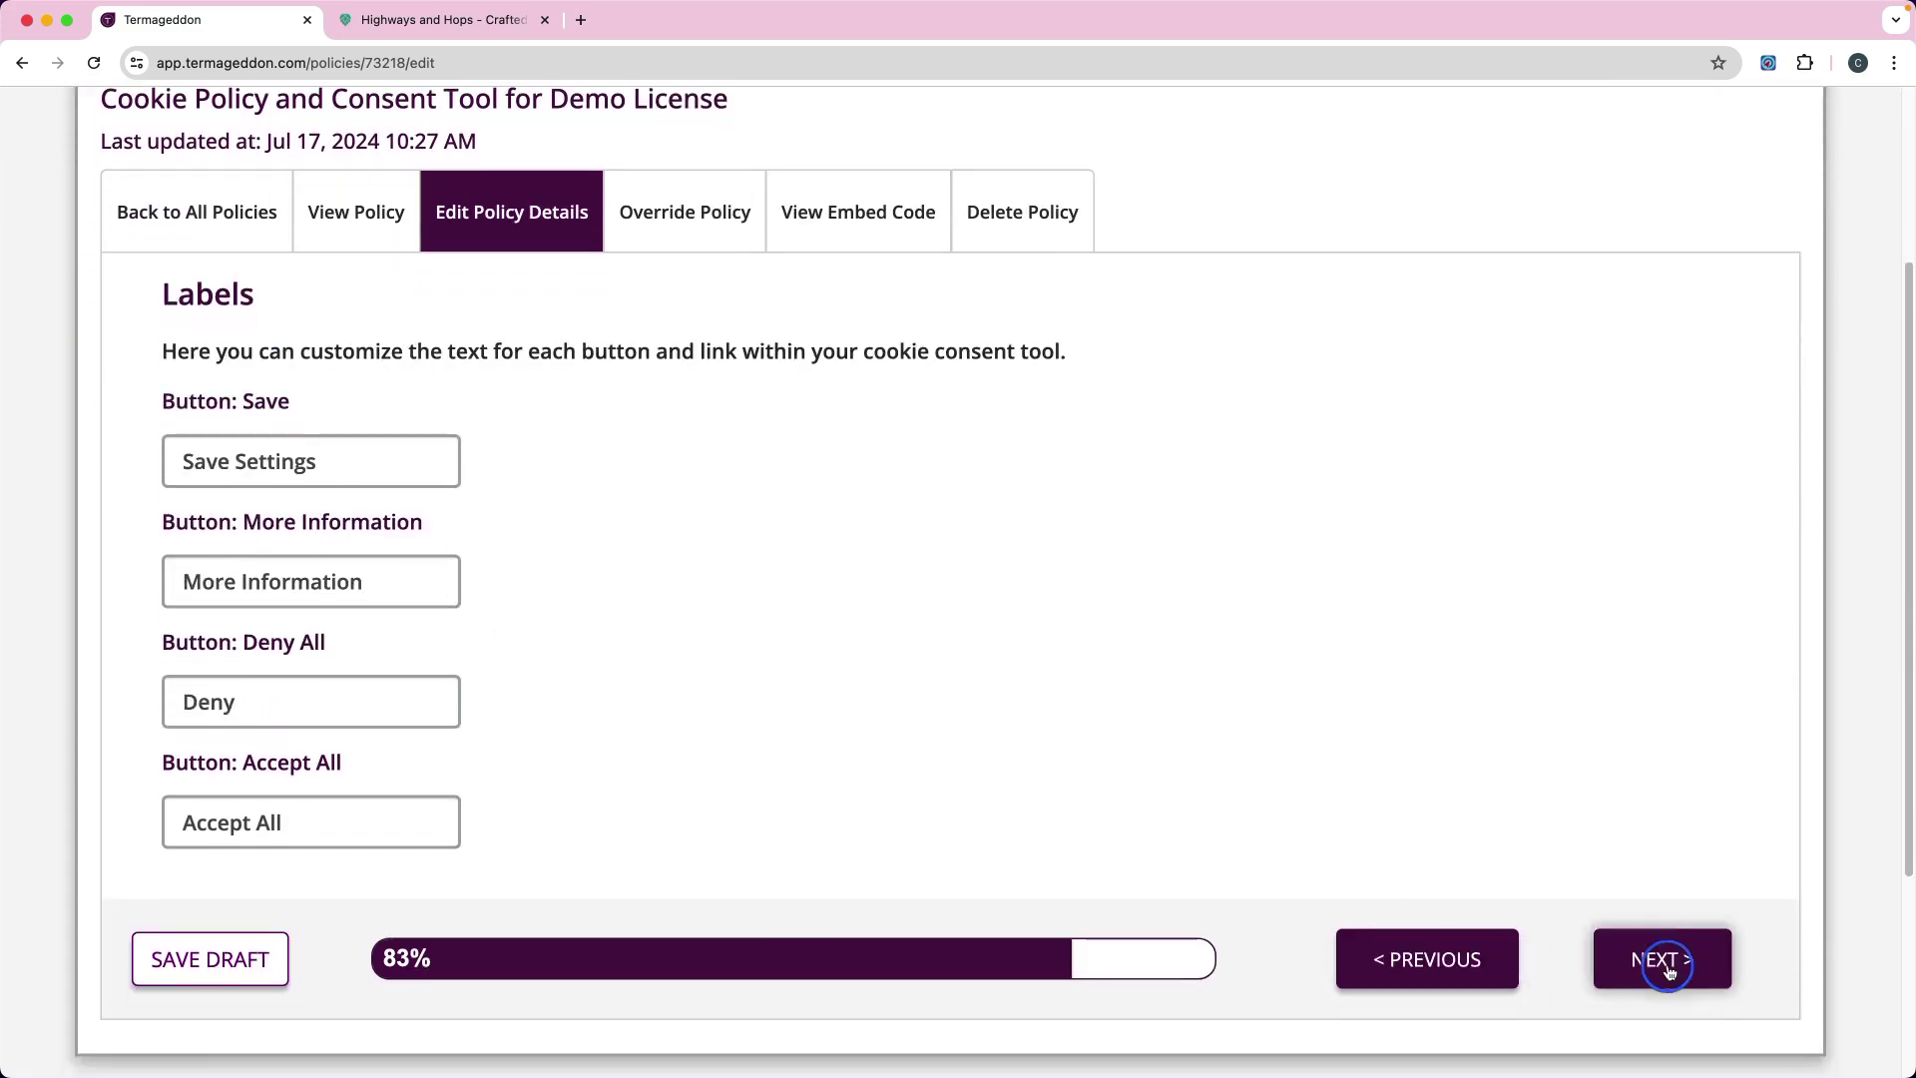
pyautogui.scroll(-3, 1153, 715)
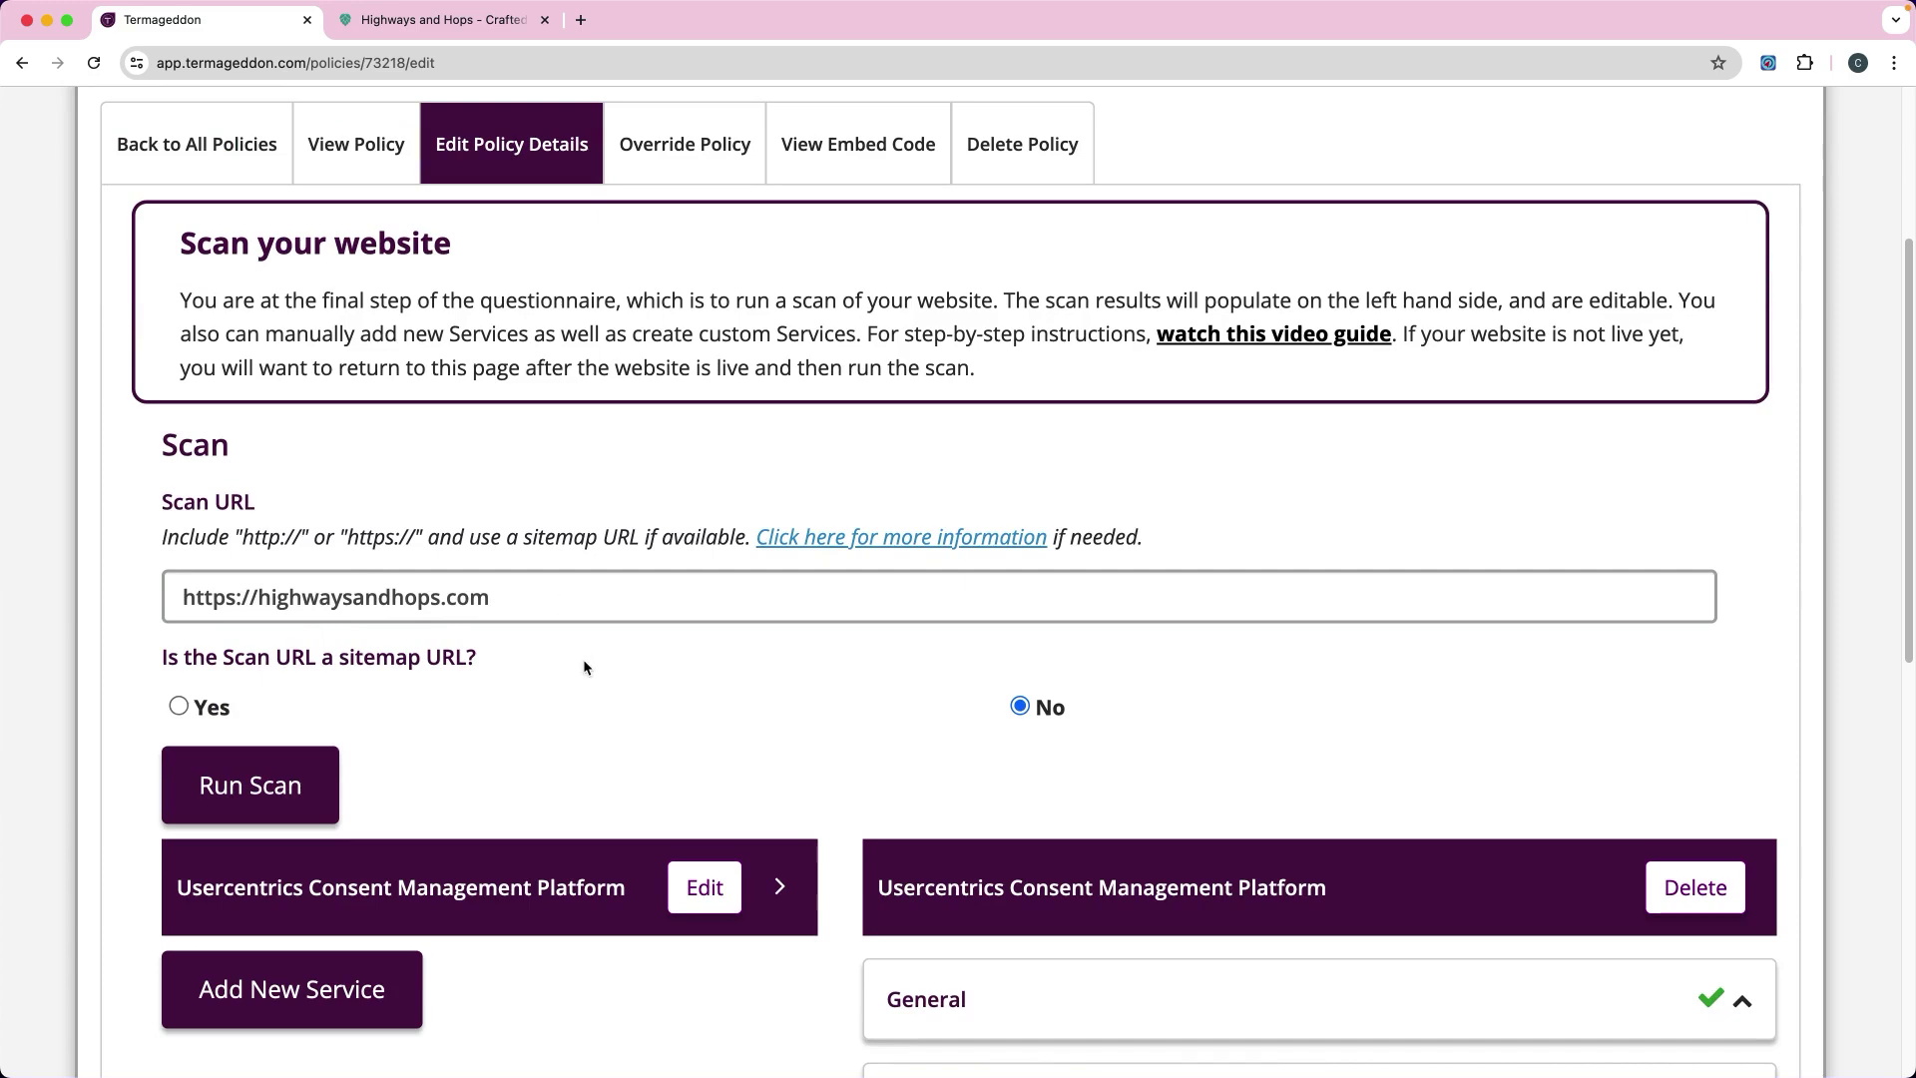
pyautogui.scroll(-3, 583, 666)
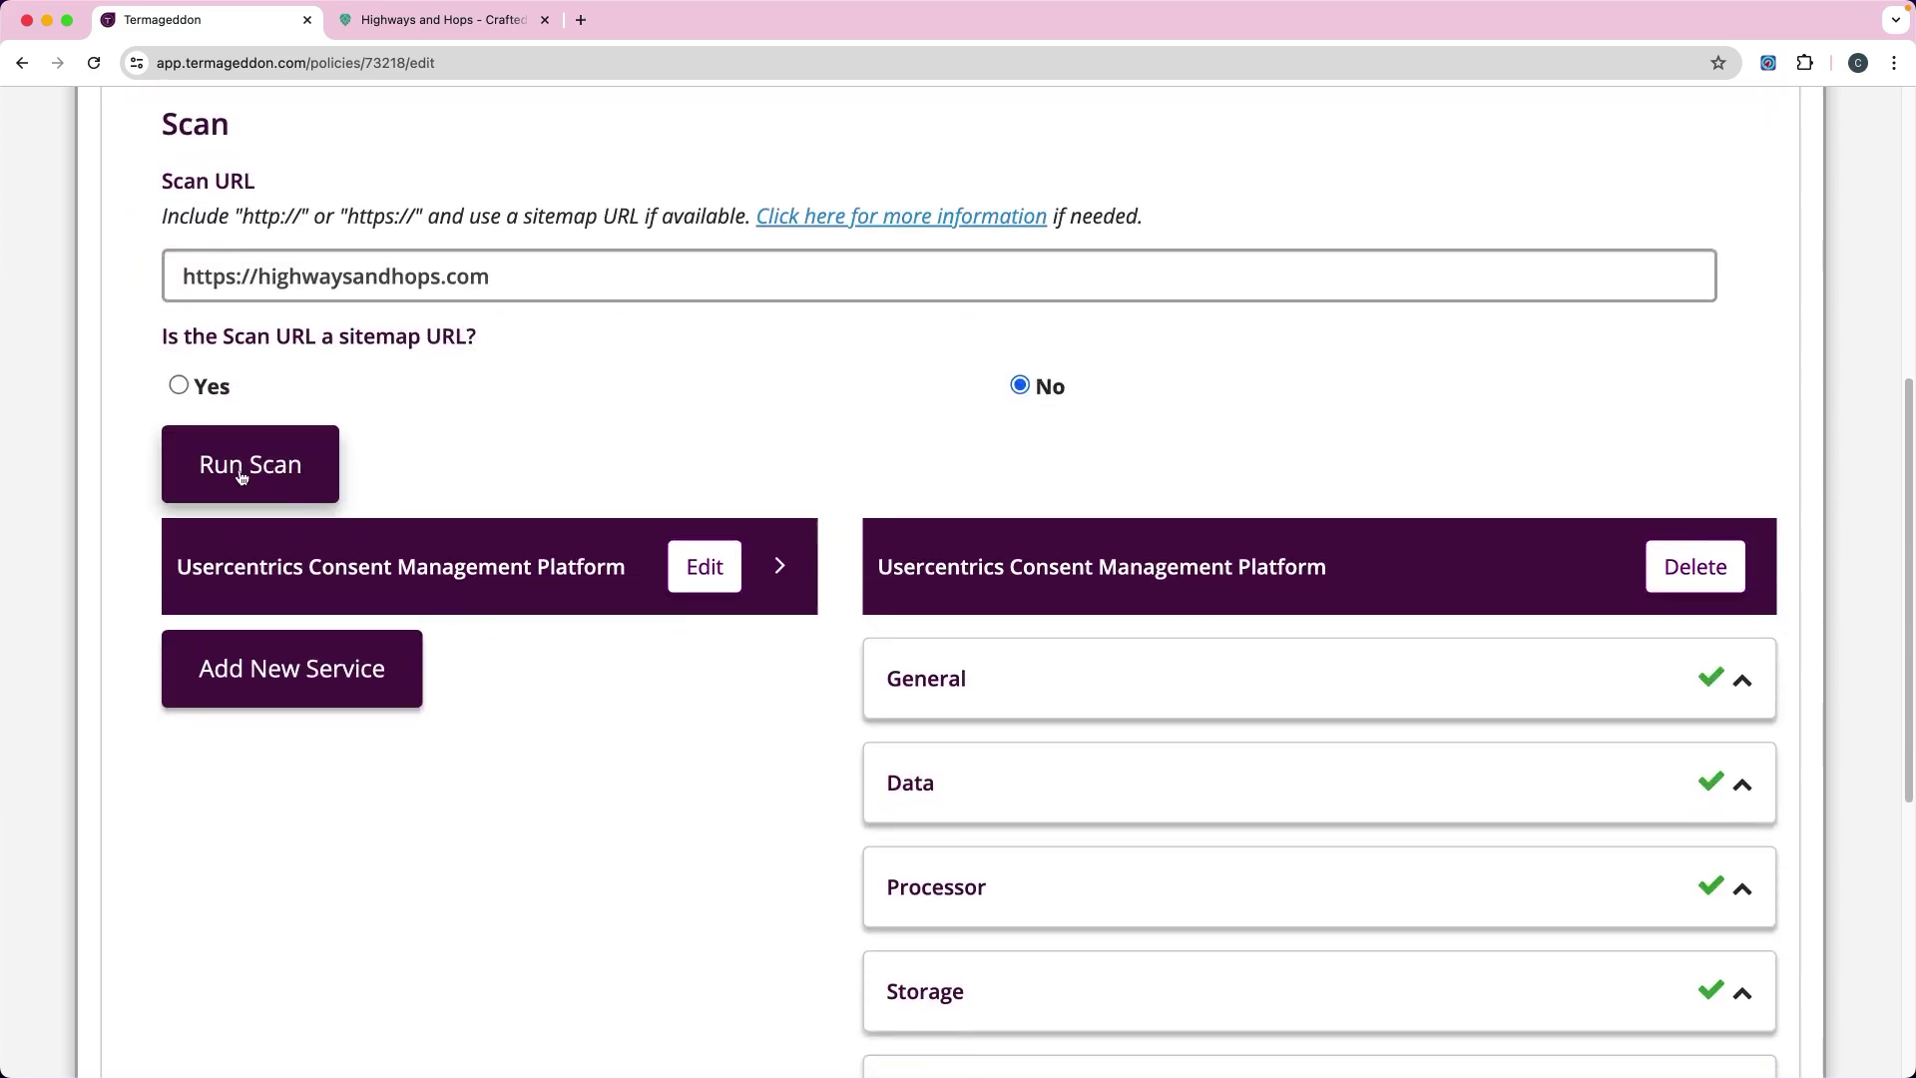
pyautogui.click(241, 477)
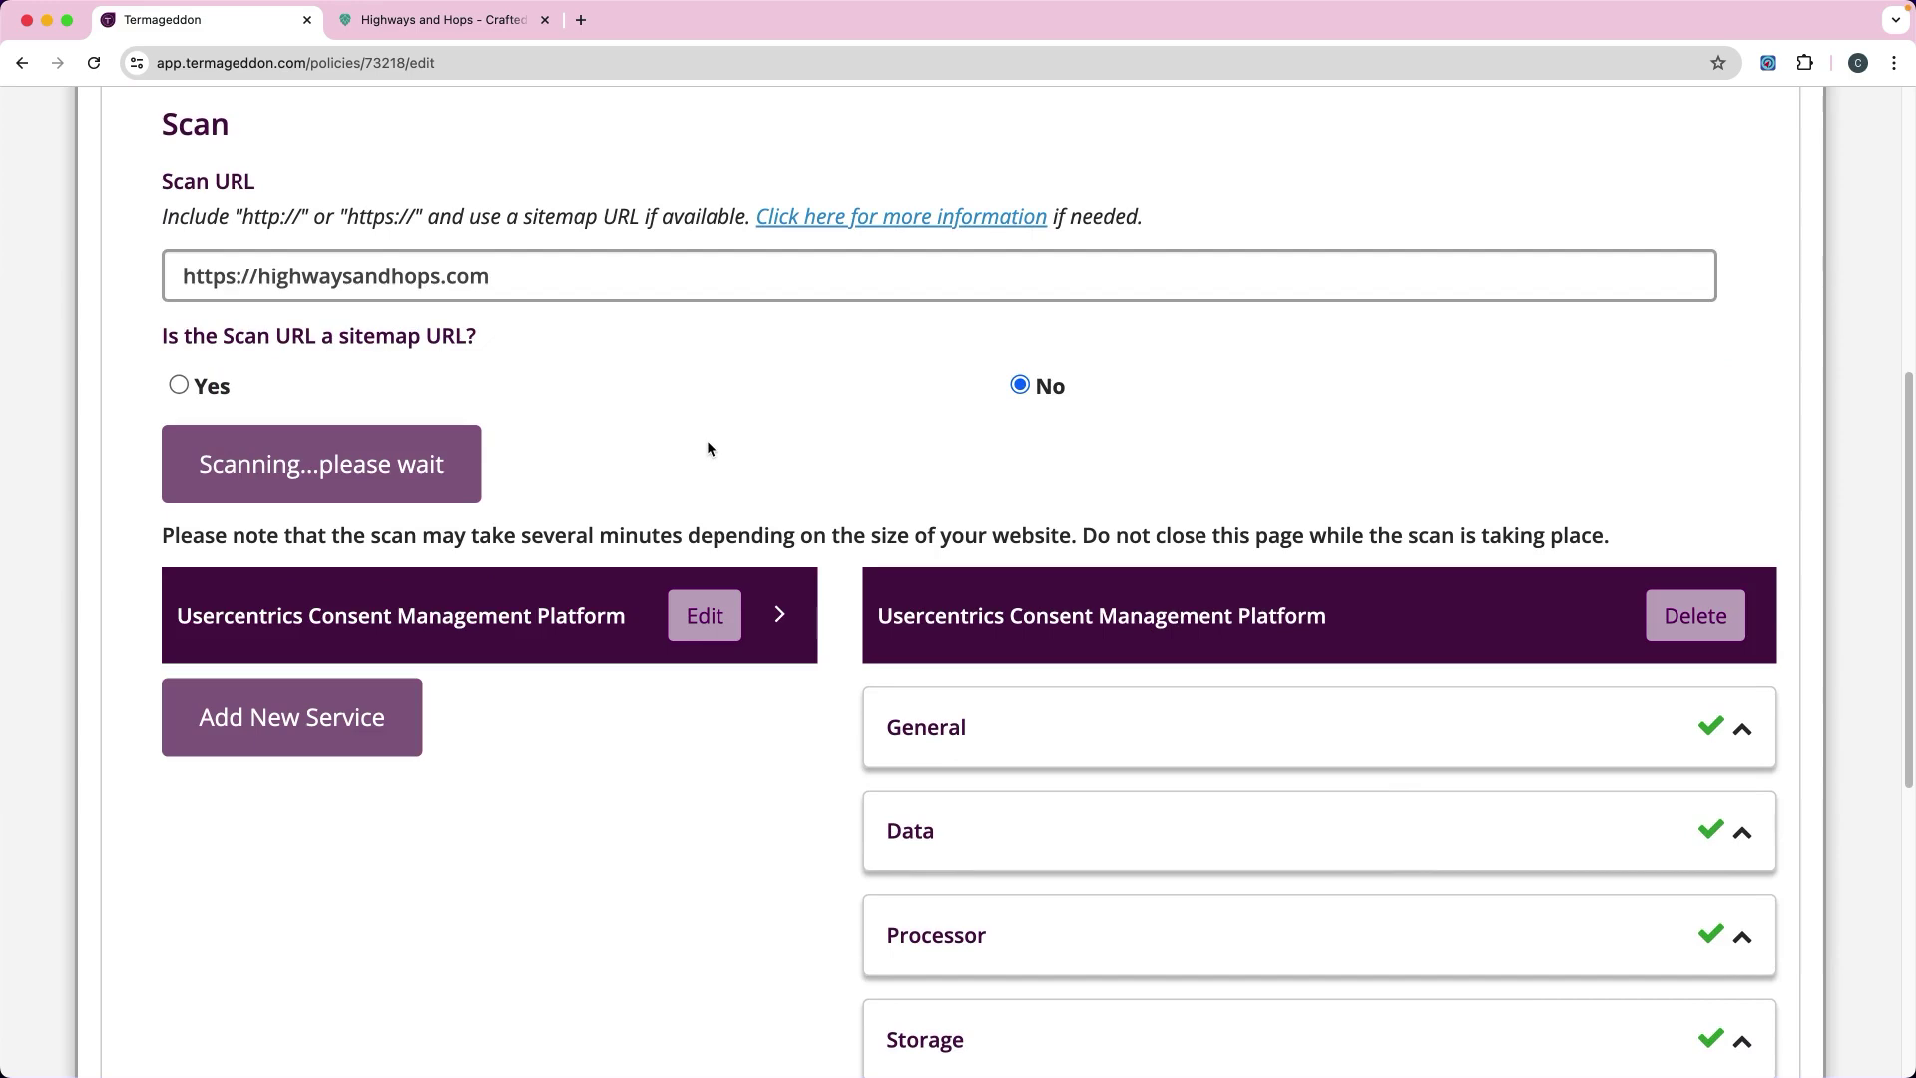
pyautogui.scroll(-3, 723, 444)
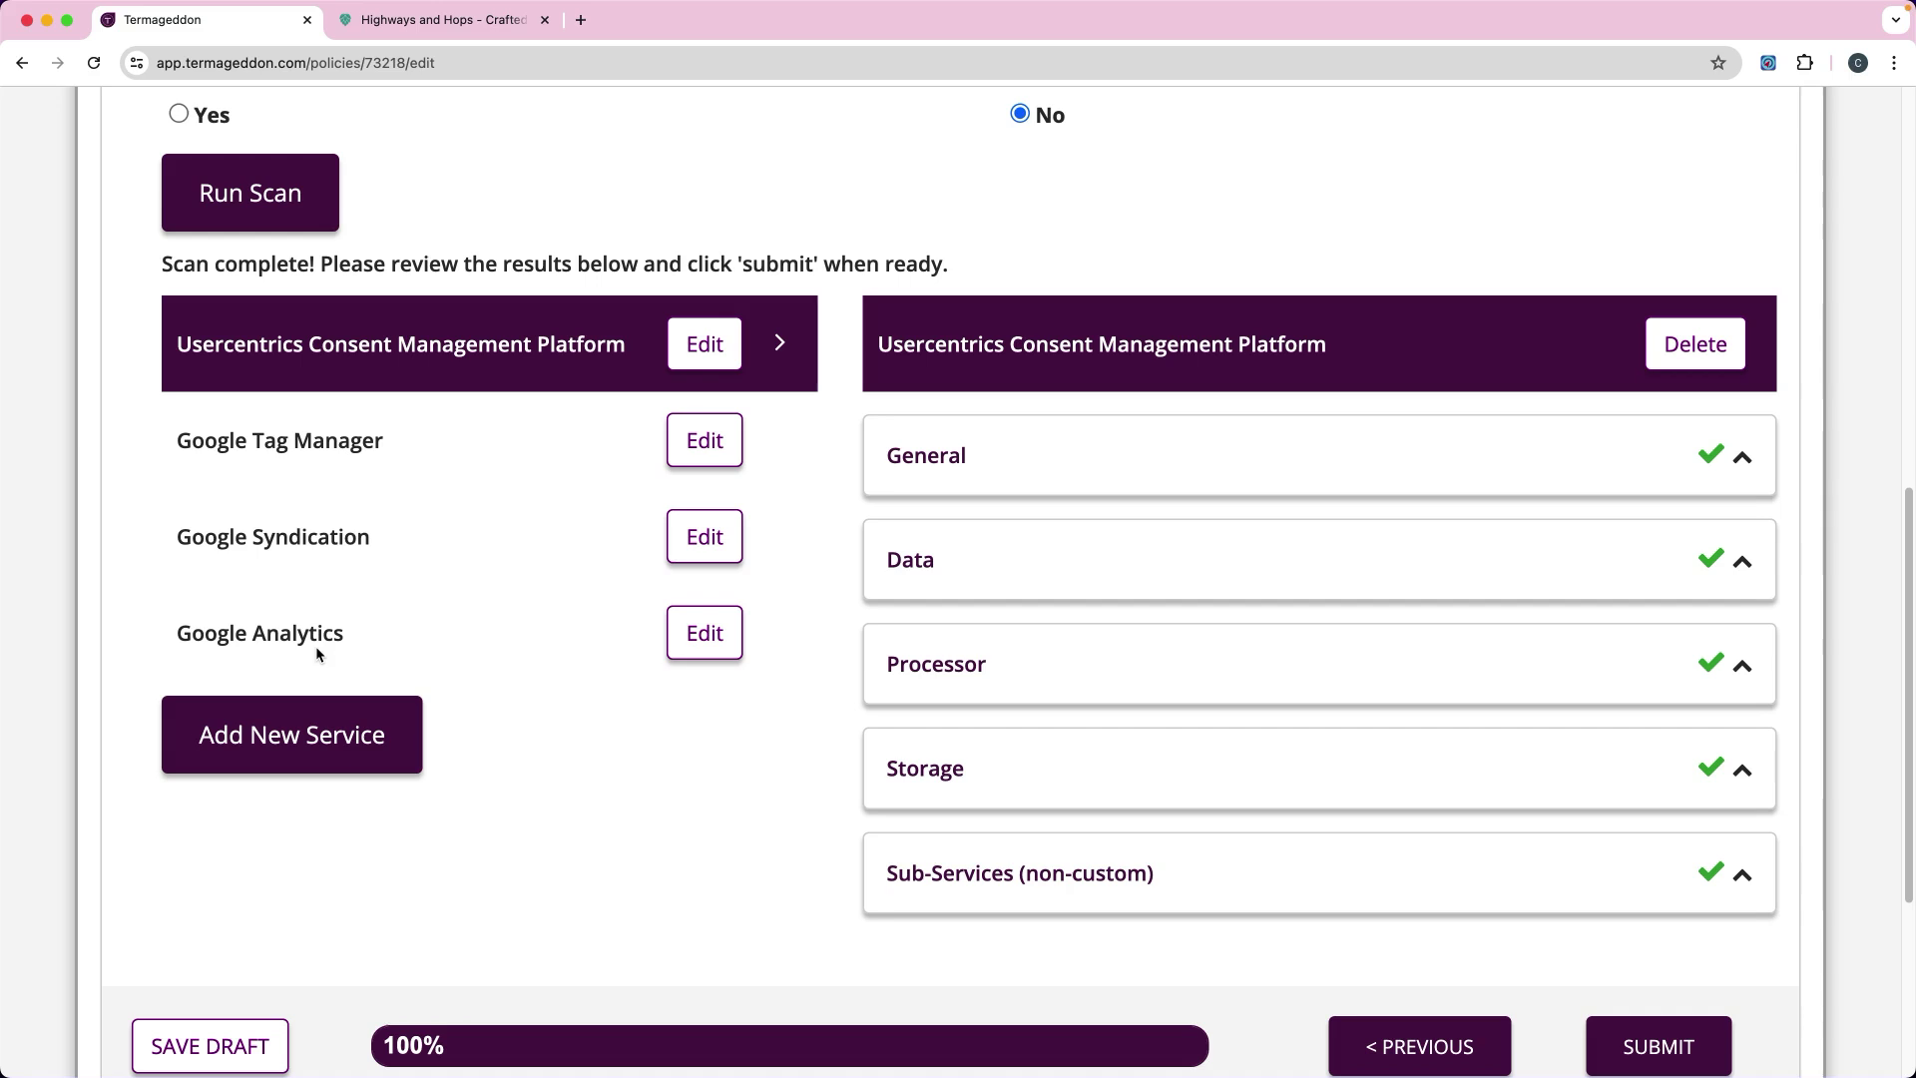
# - Look at adding a new service and at the Usercentrics Consent Management Platform's category options, keeping Essential
pyautogui.click(283, 750)
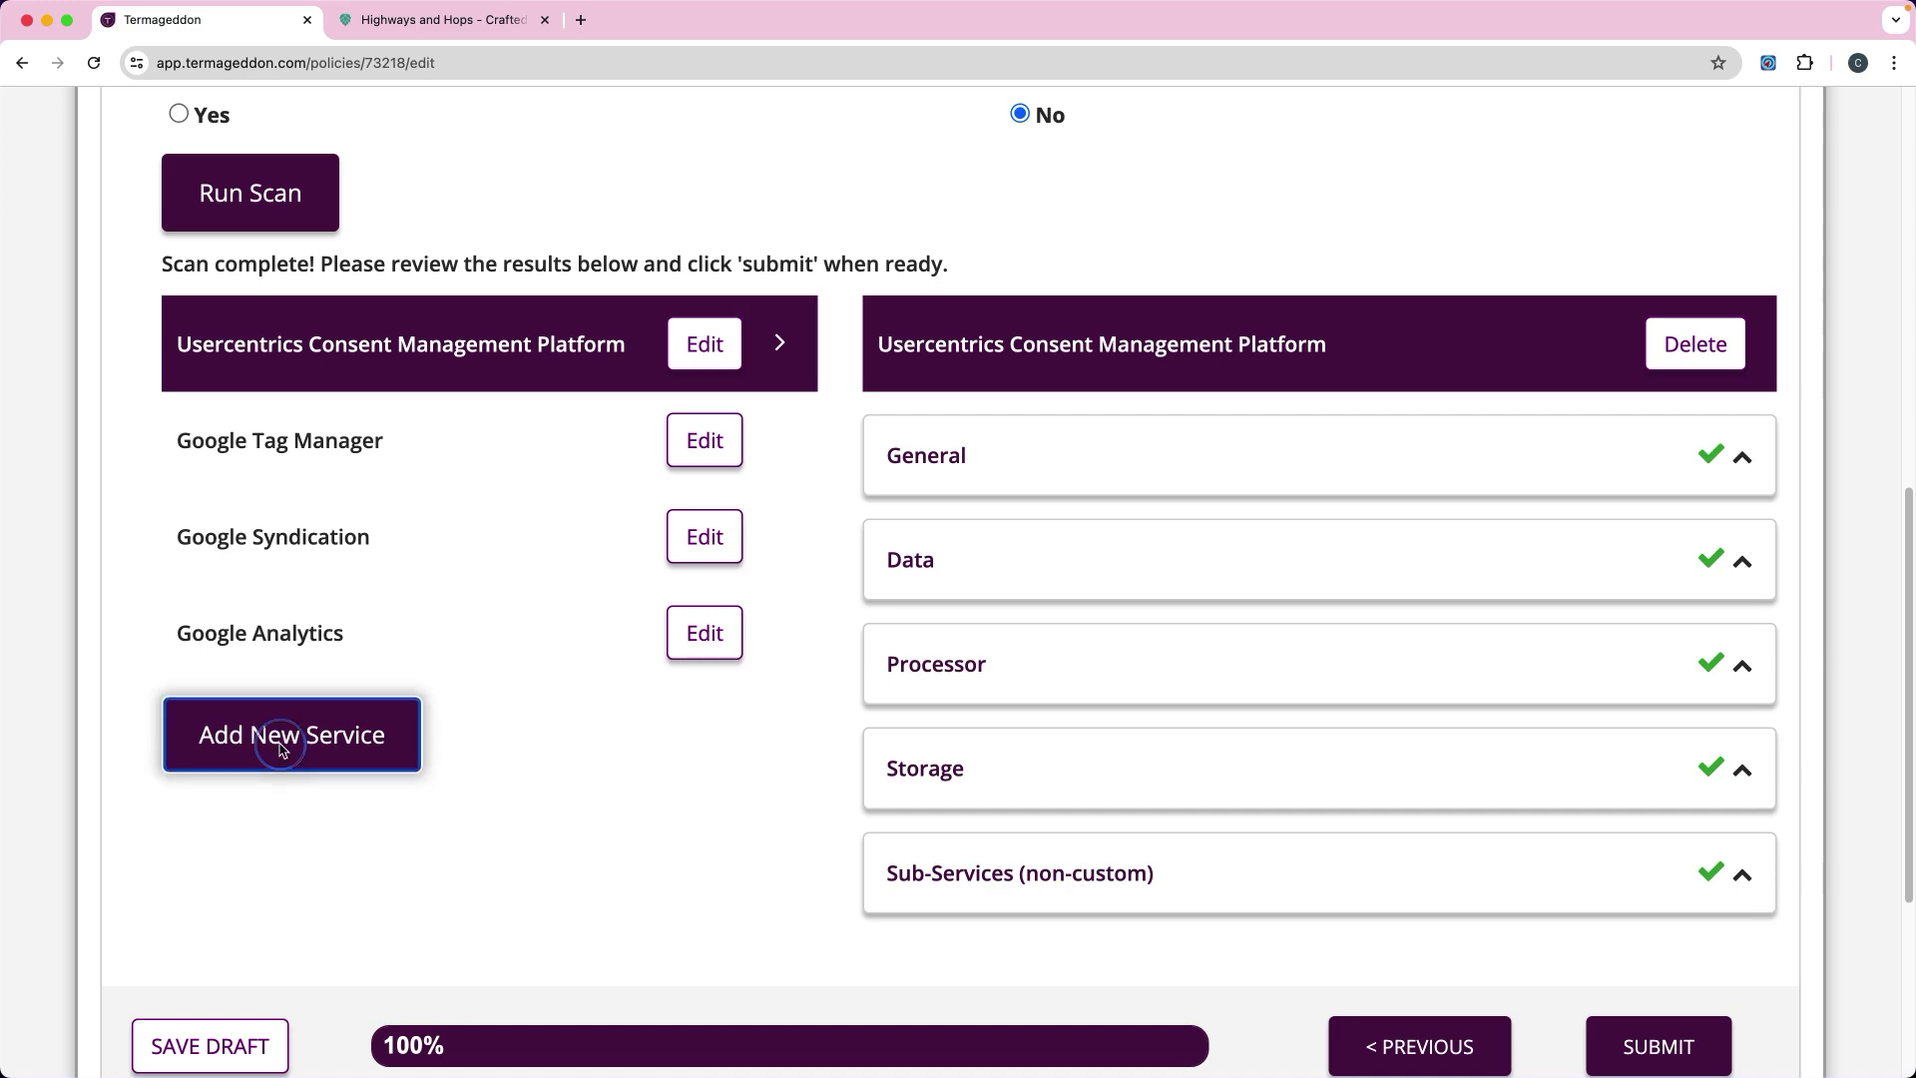
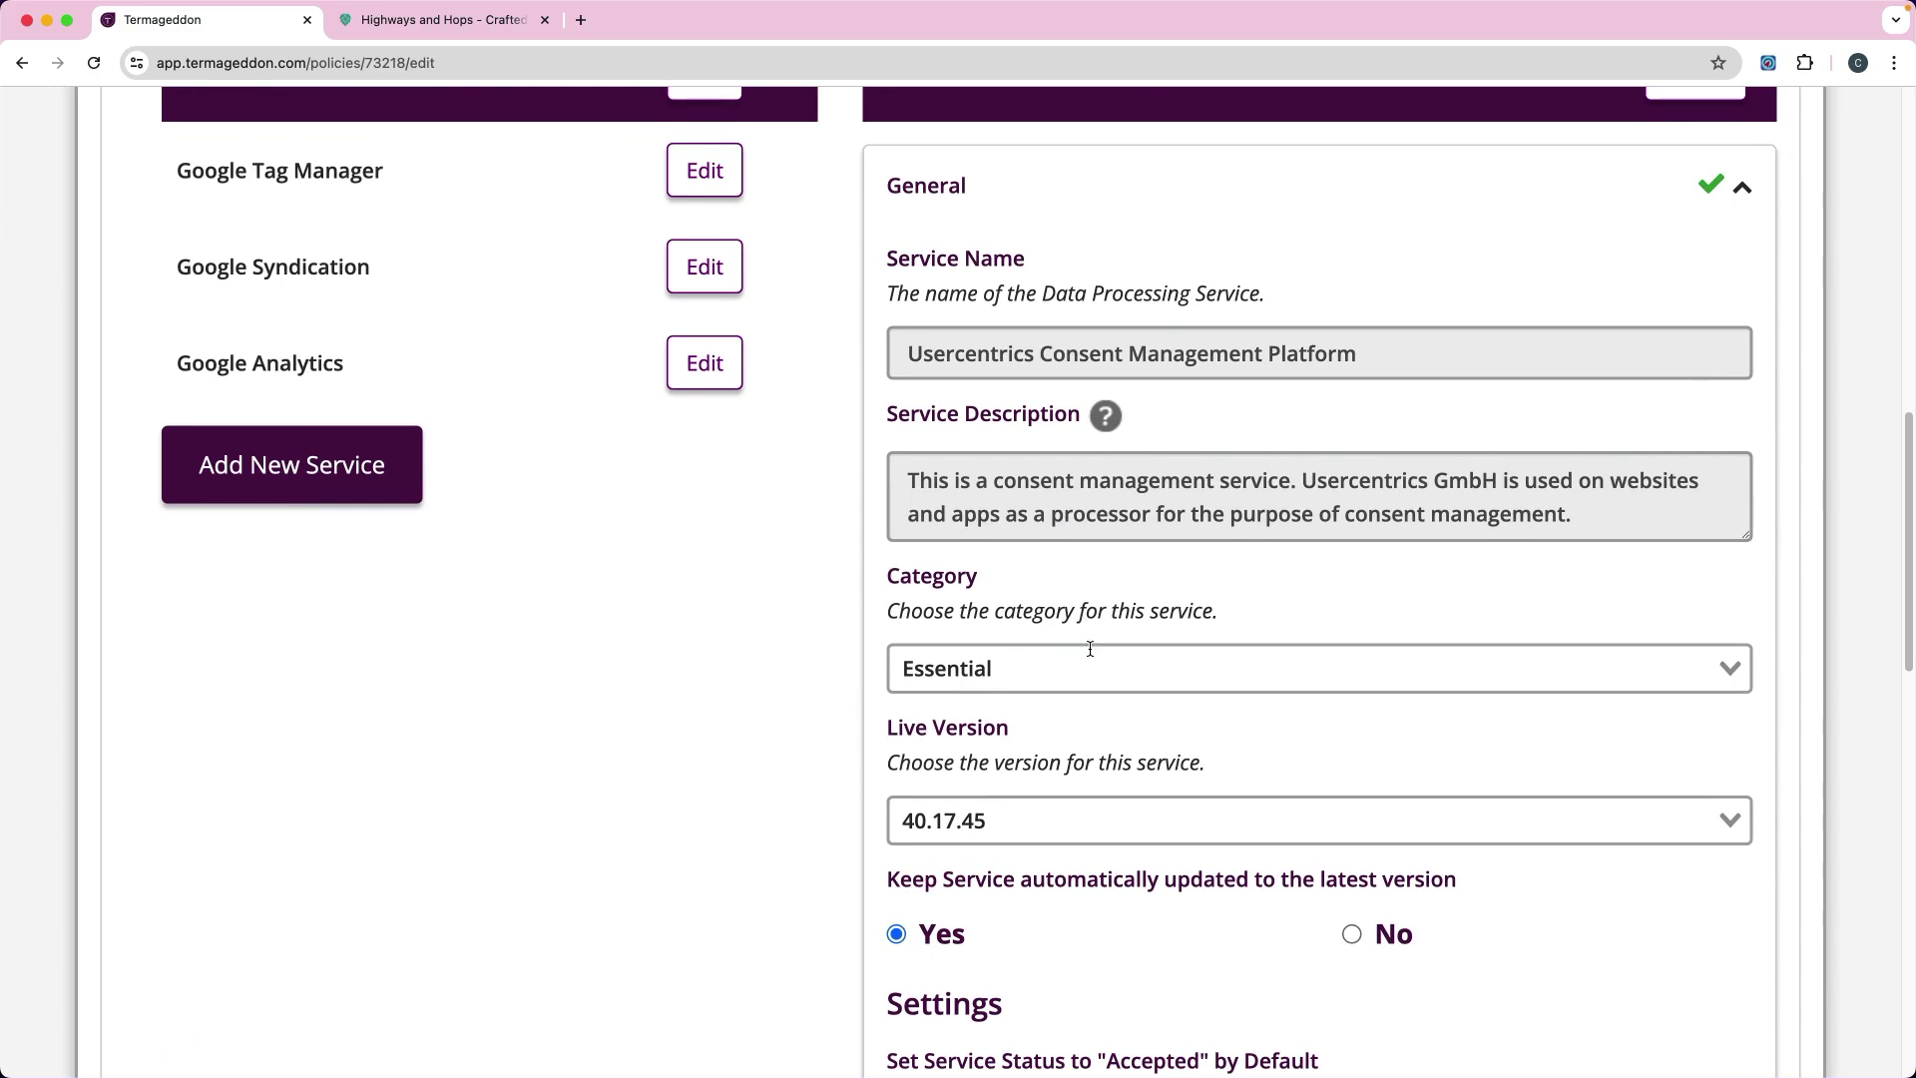
pyautogui.click(1727, 670)
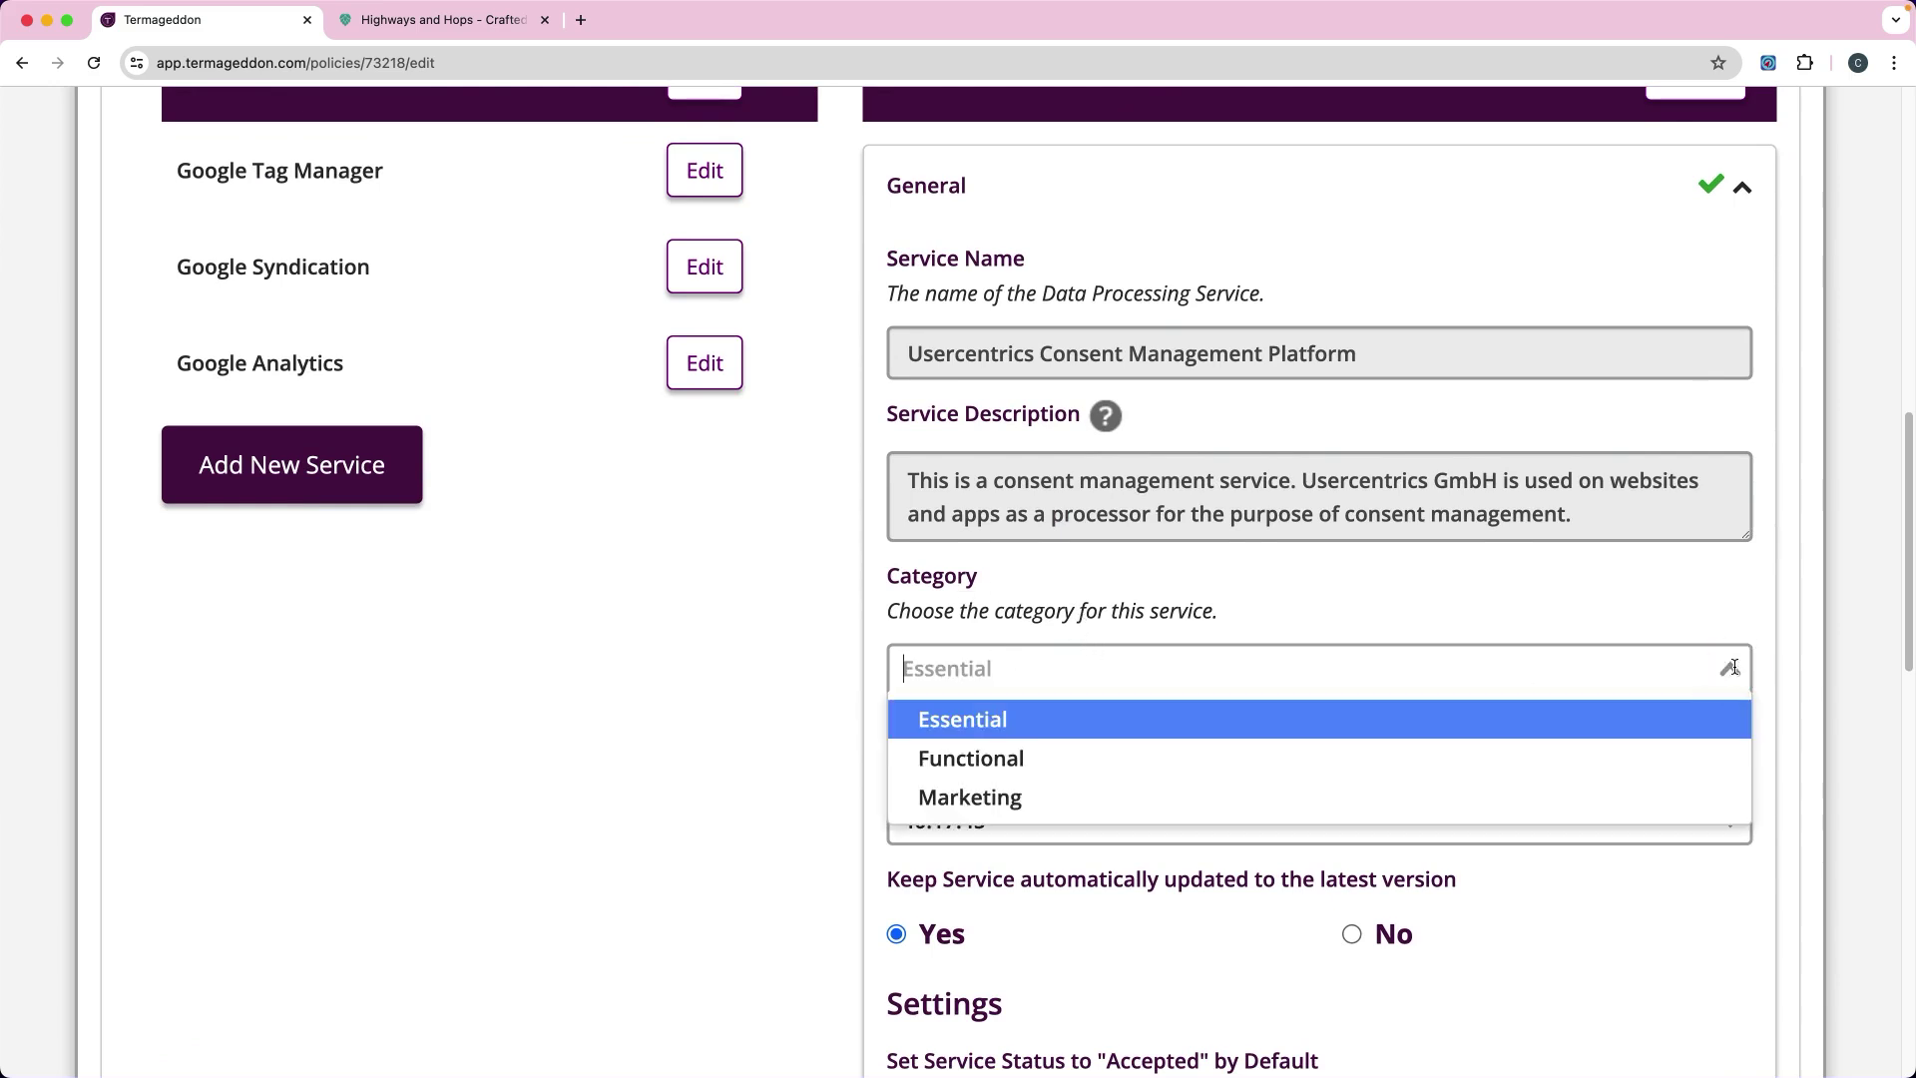
pyautogui.click(1235, 731)
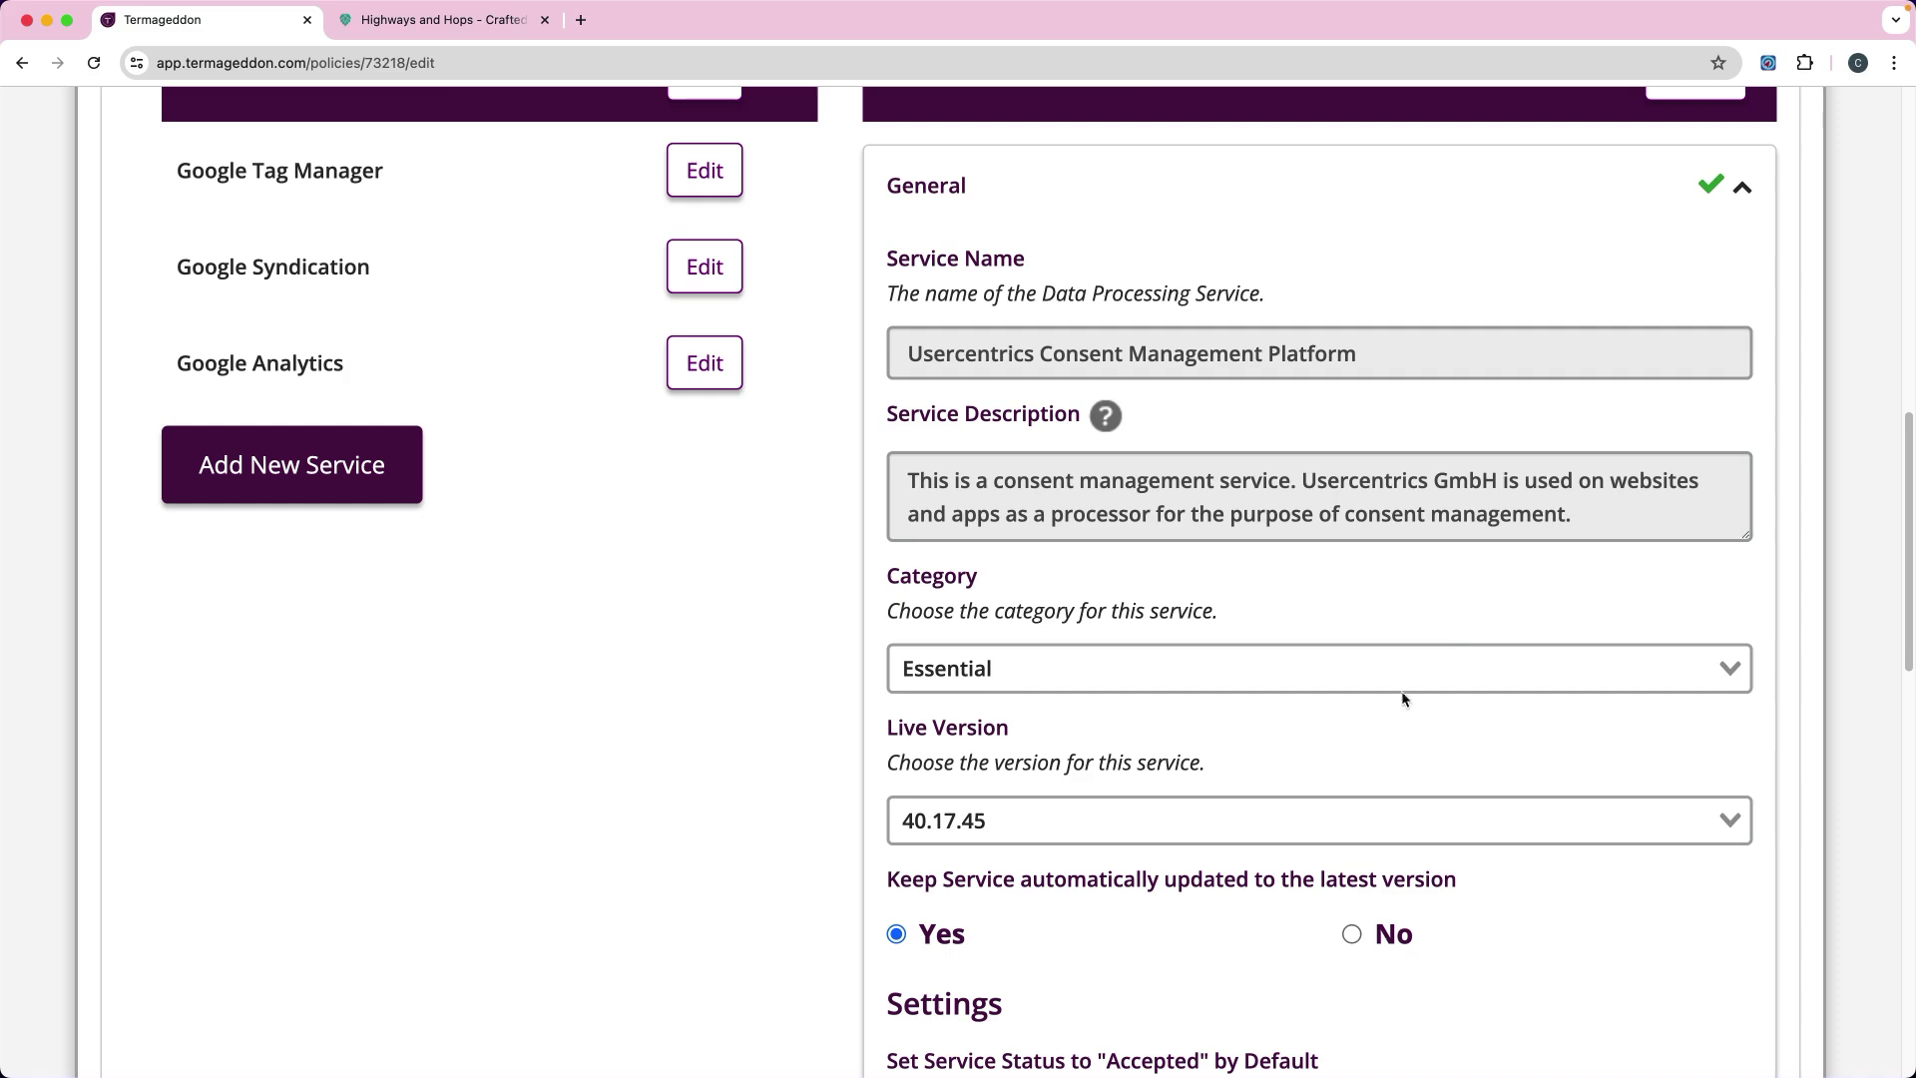
# - Review the category choices and General settings of the Usercentrics Consent Management Platform service, keeping the Essential category
pyautogui.click(1435, 673)
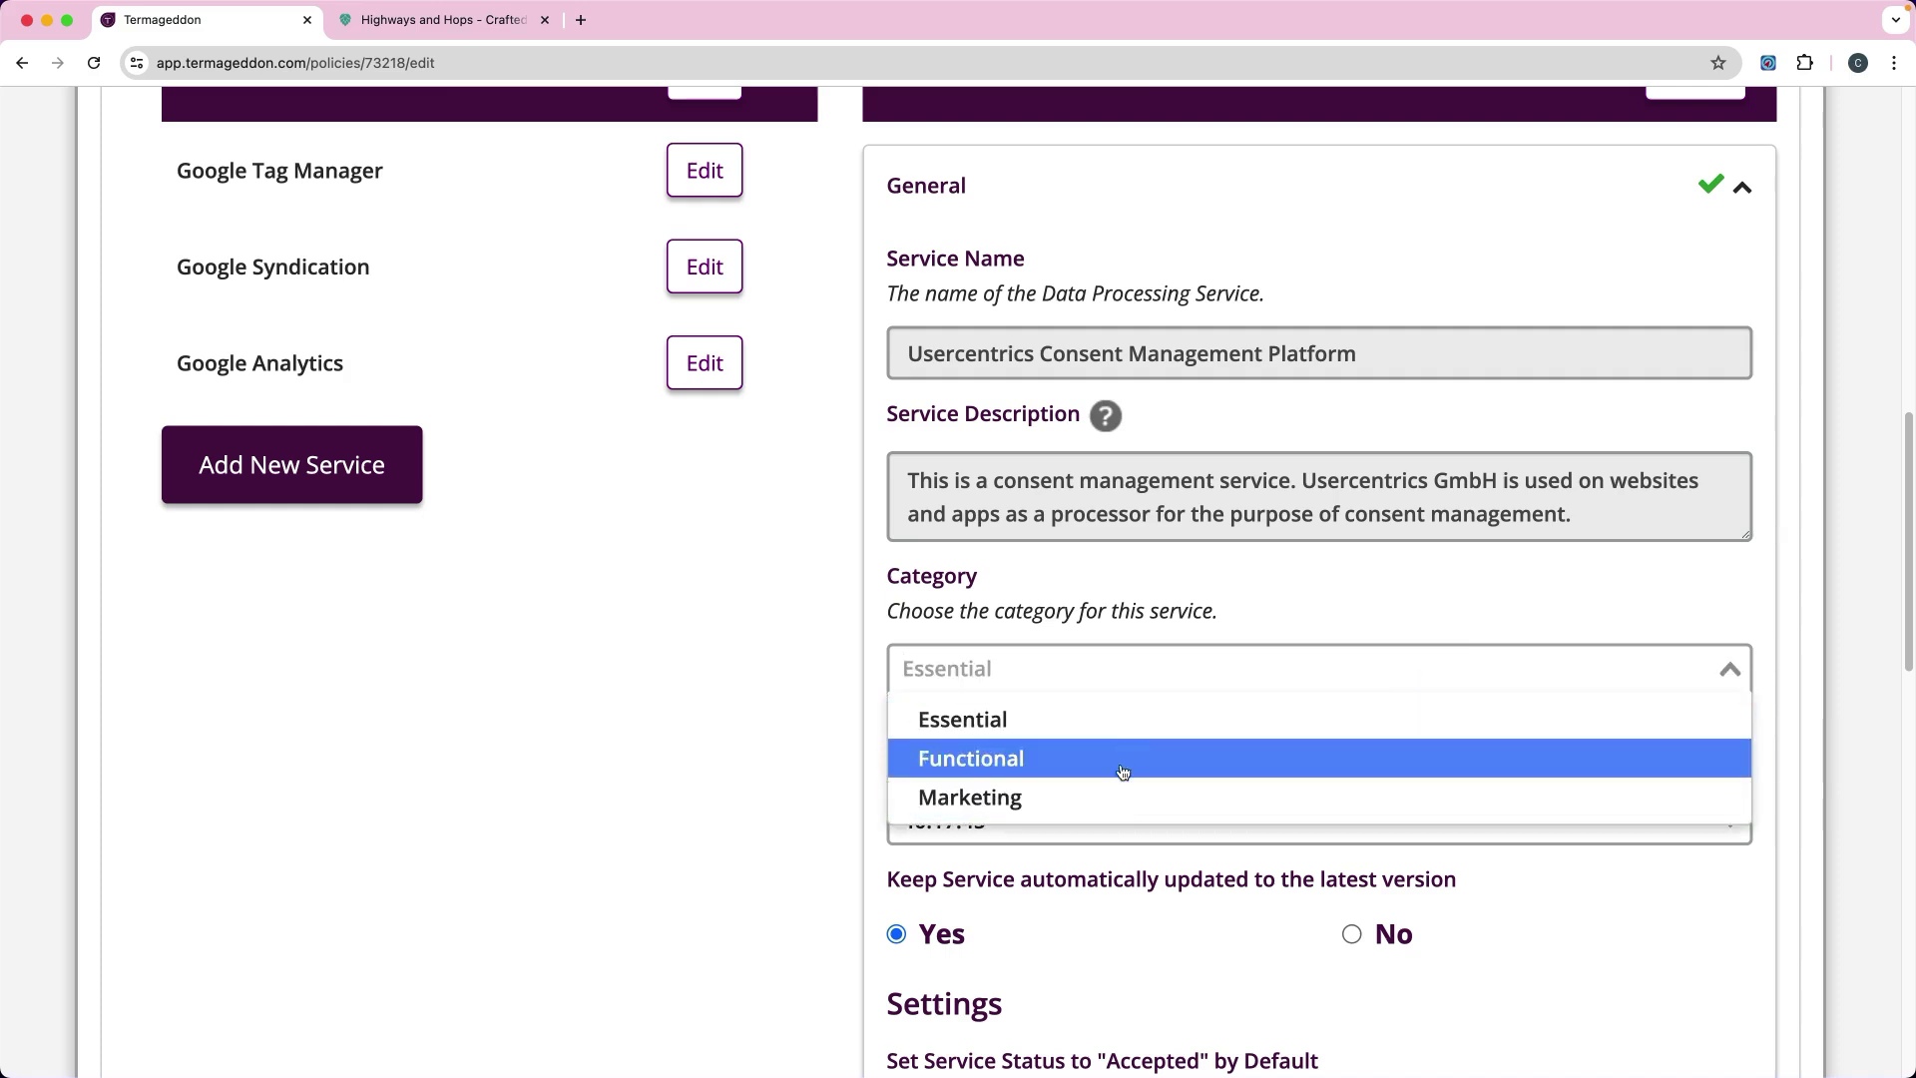
pyautogui.click(1220, 599)
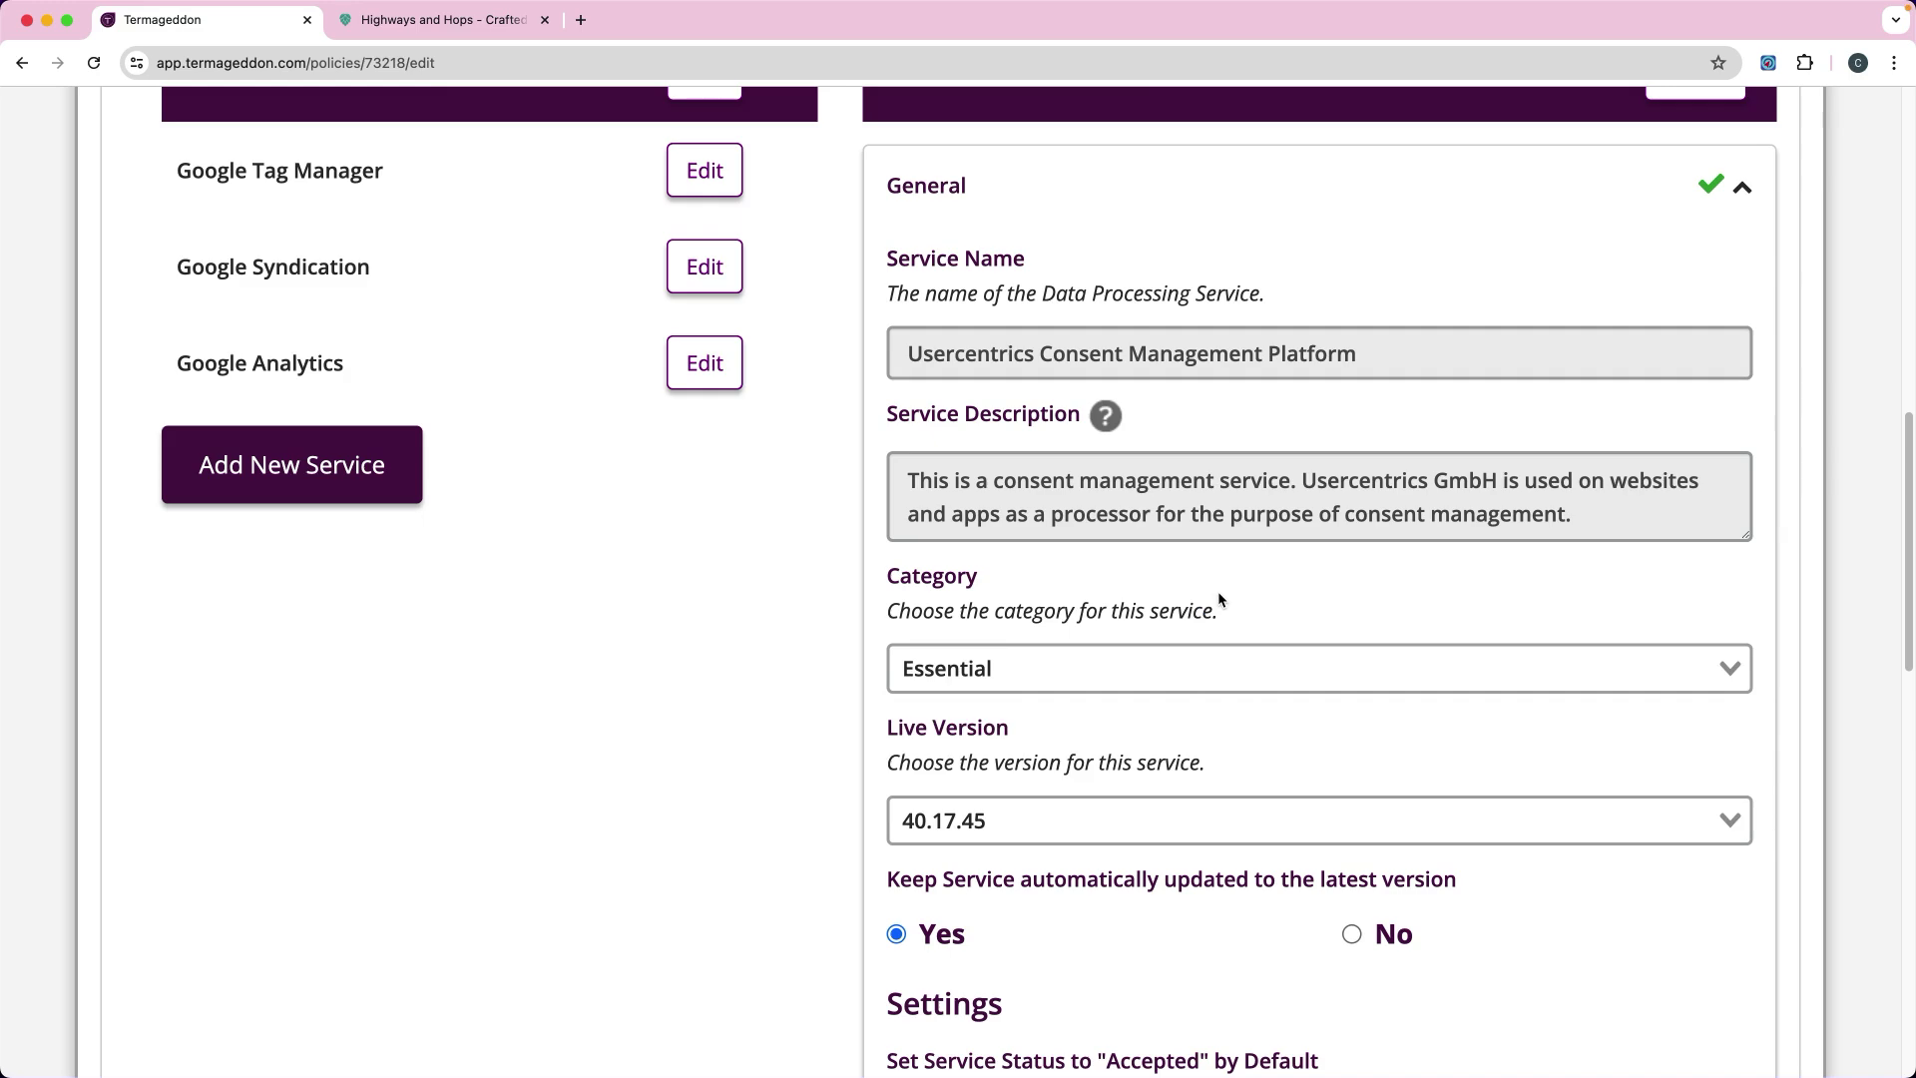
pyautogui.click(1733, 661)
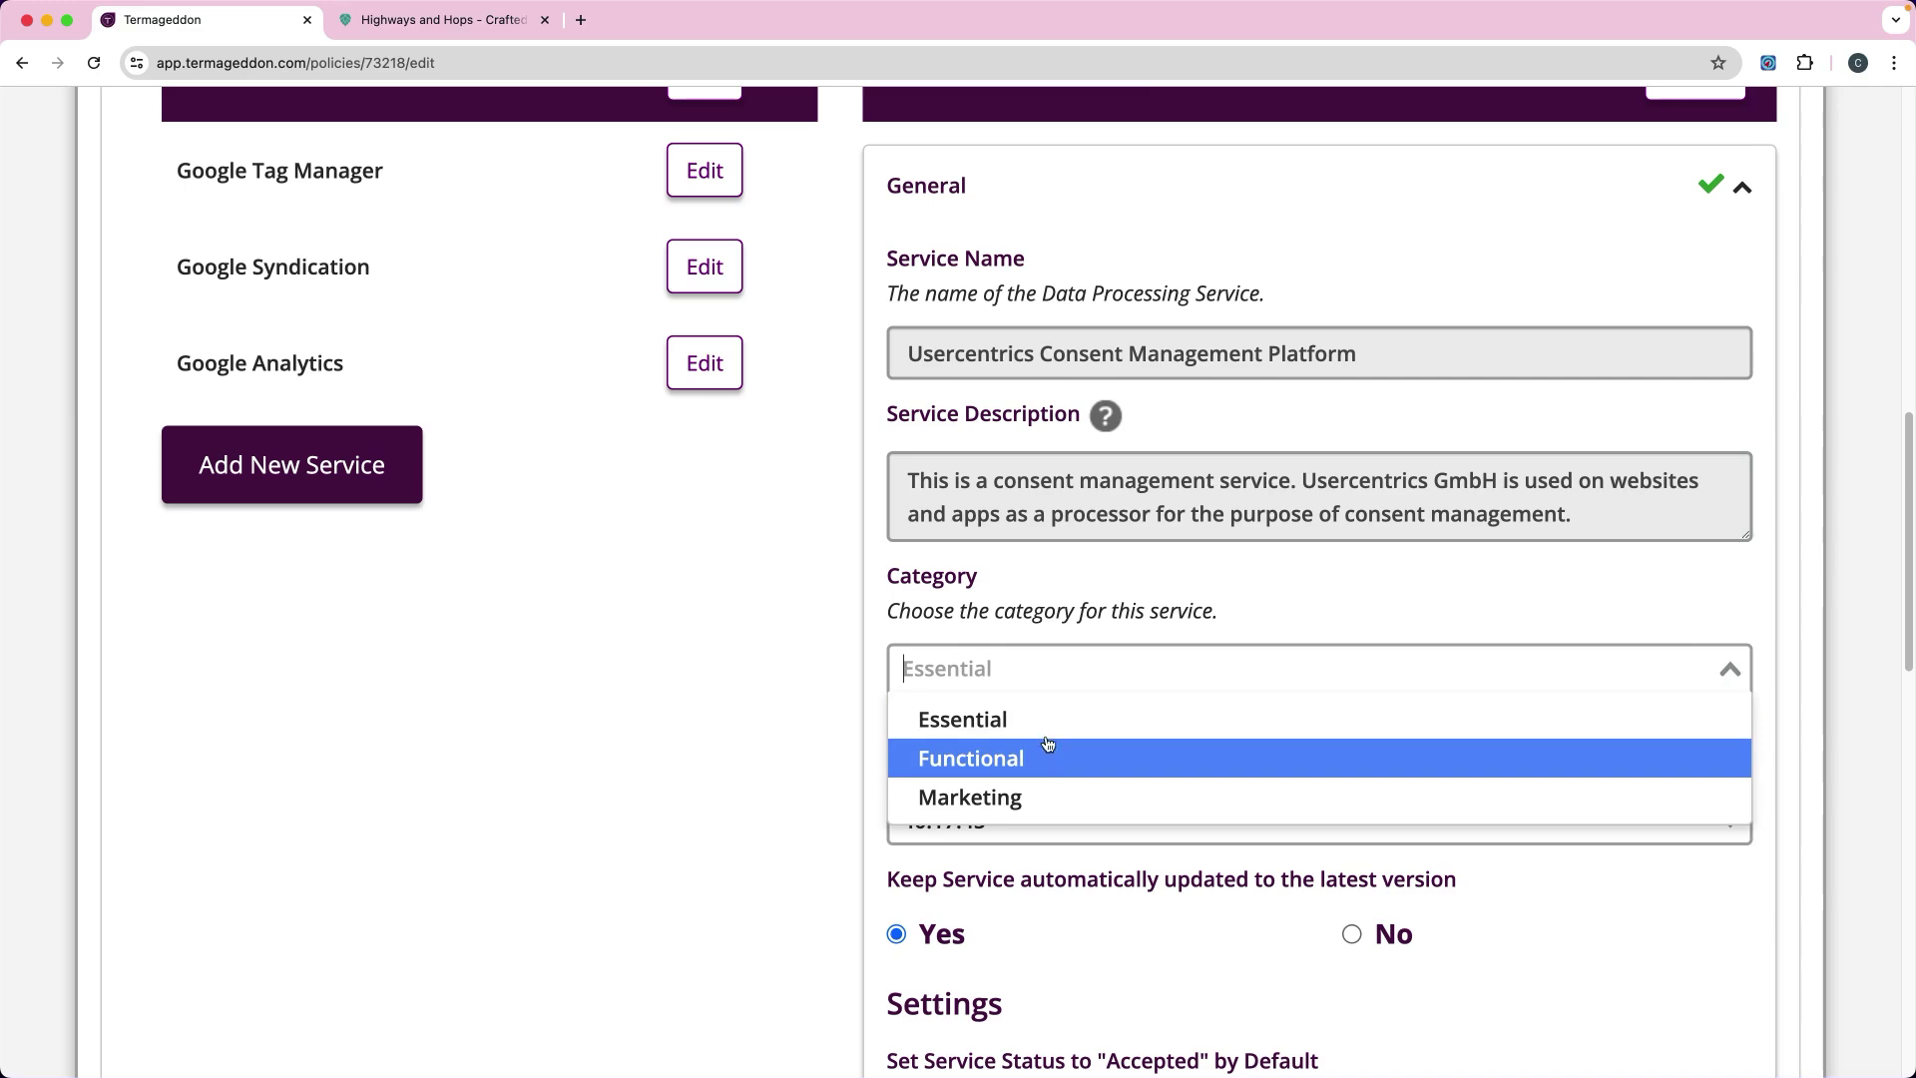
pyautogui.click(994, 715)
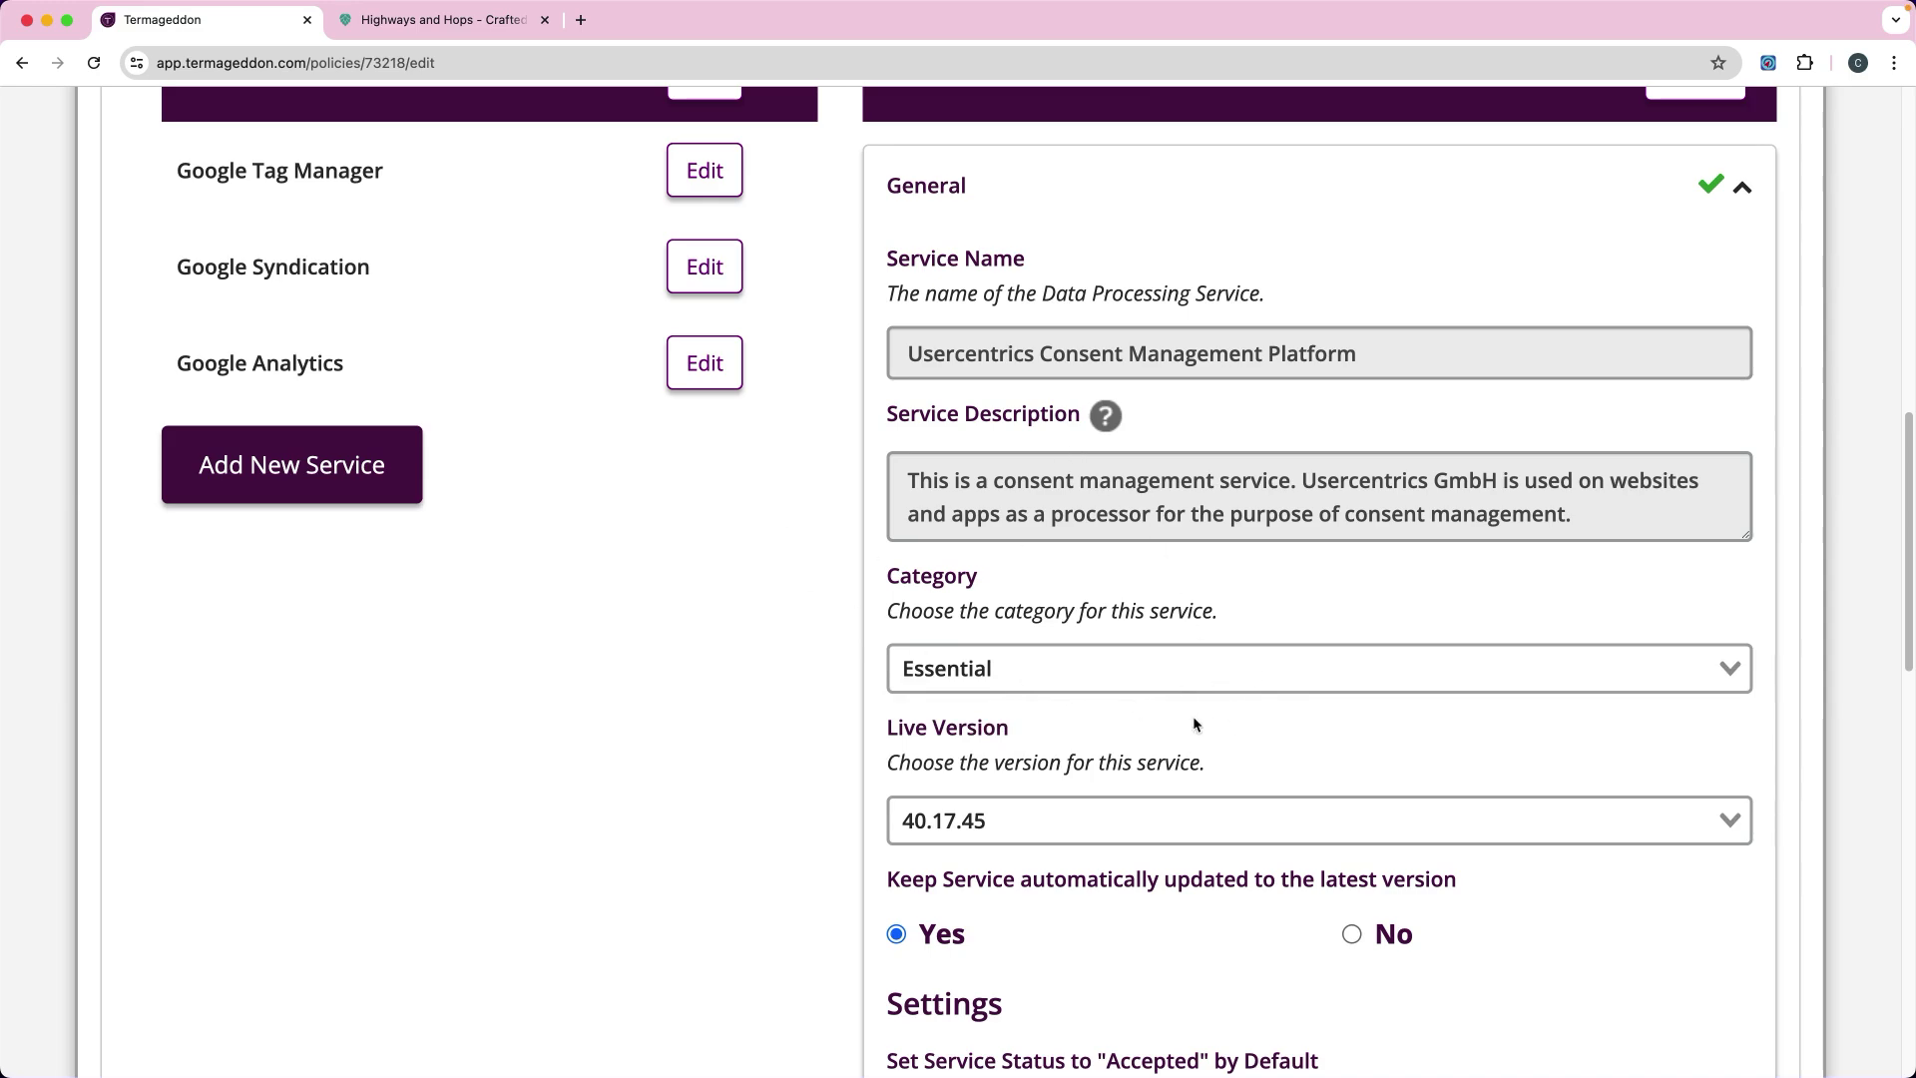
pyautogui.scroll(-5, 1207, 719)
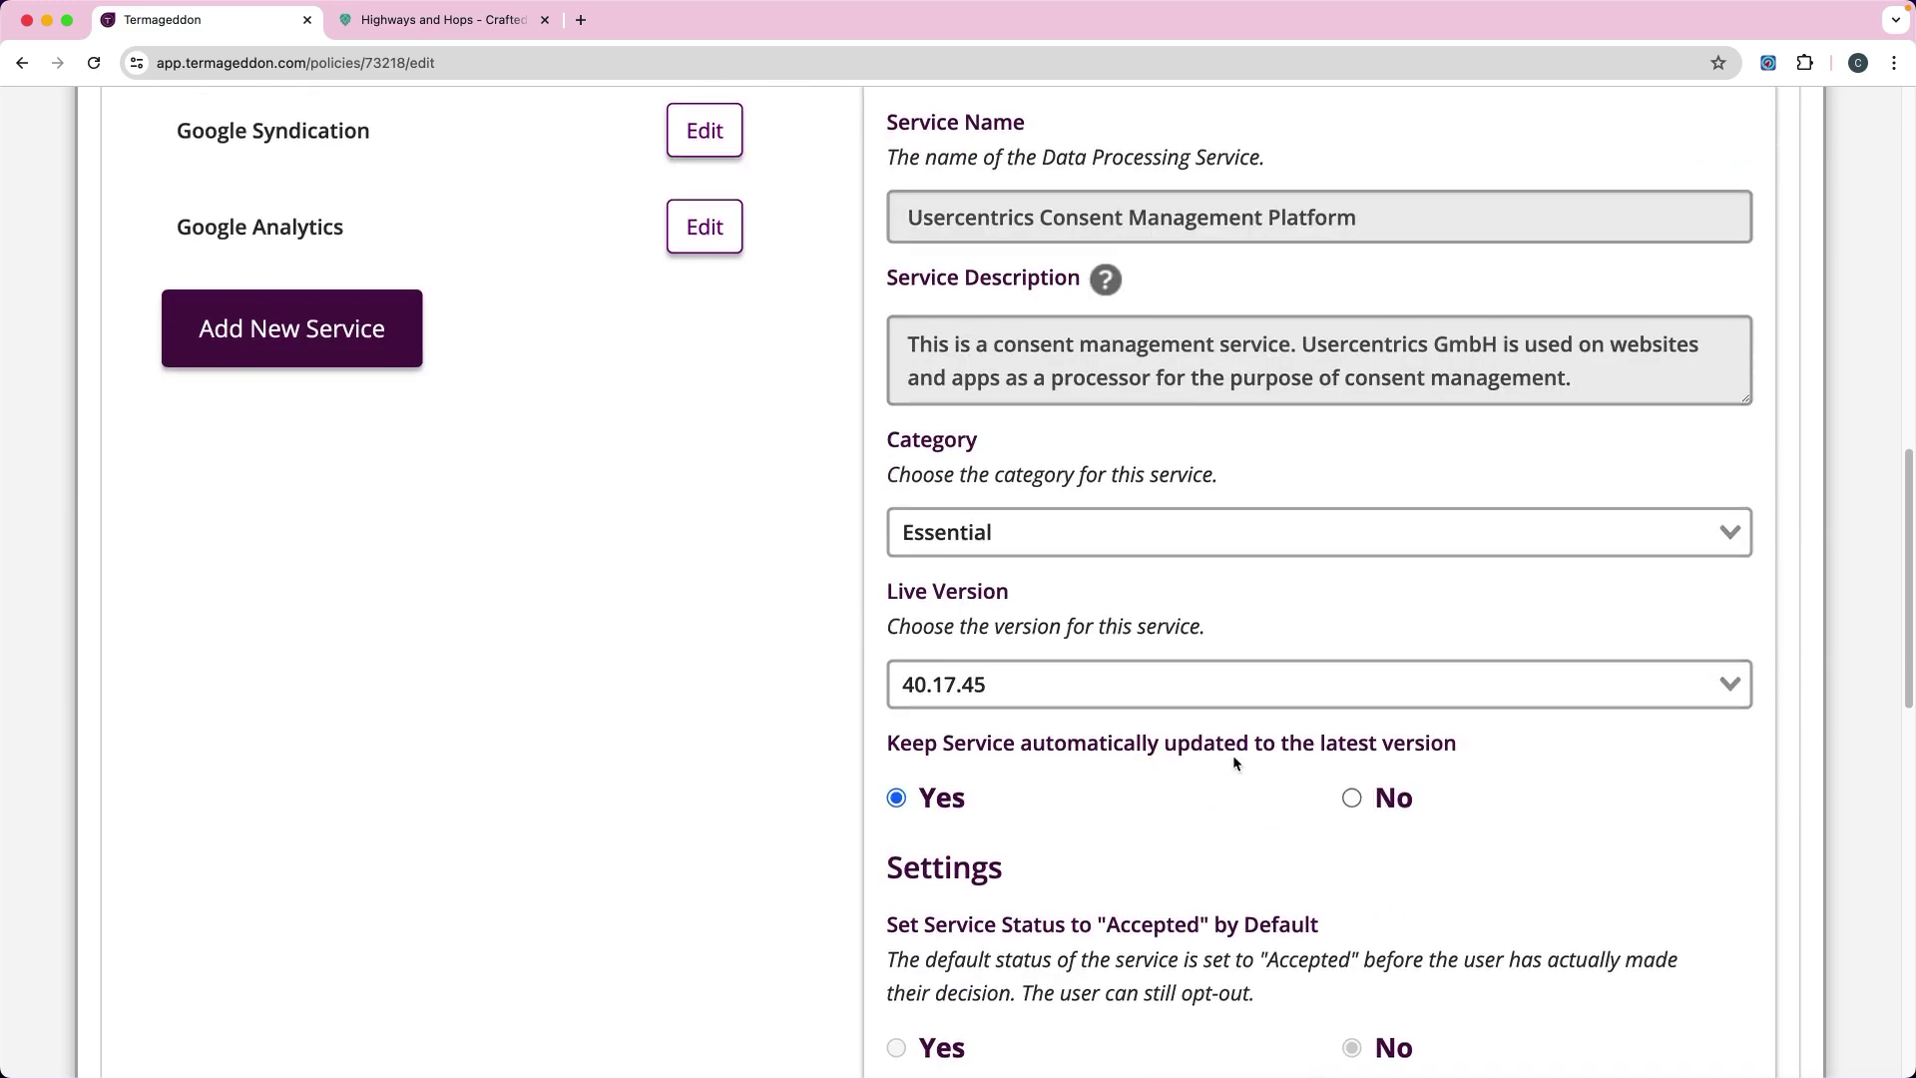
pyautogui.scroll(-3, 1231, 754)
pyautogui.scroll(3, 1231, 755)
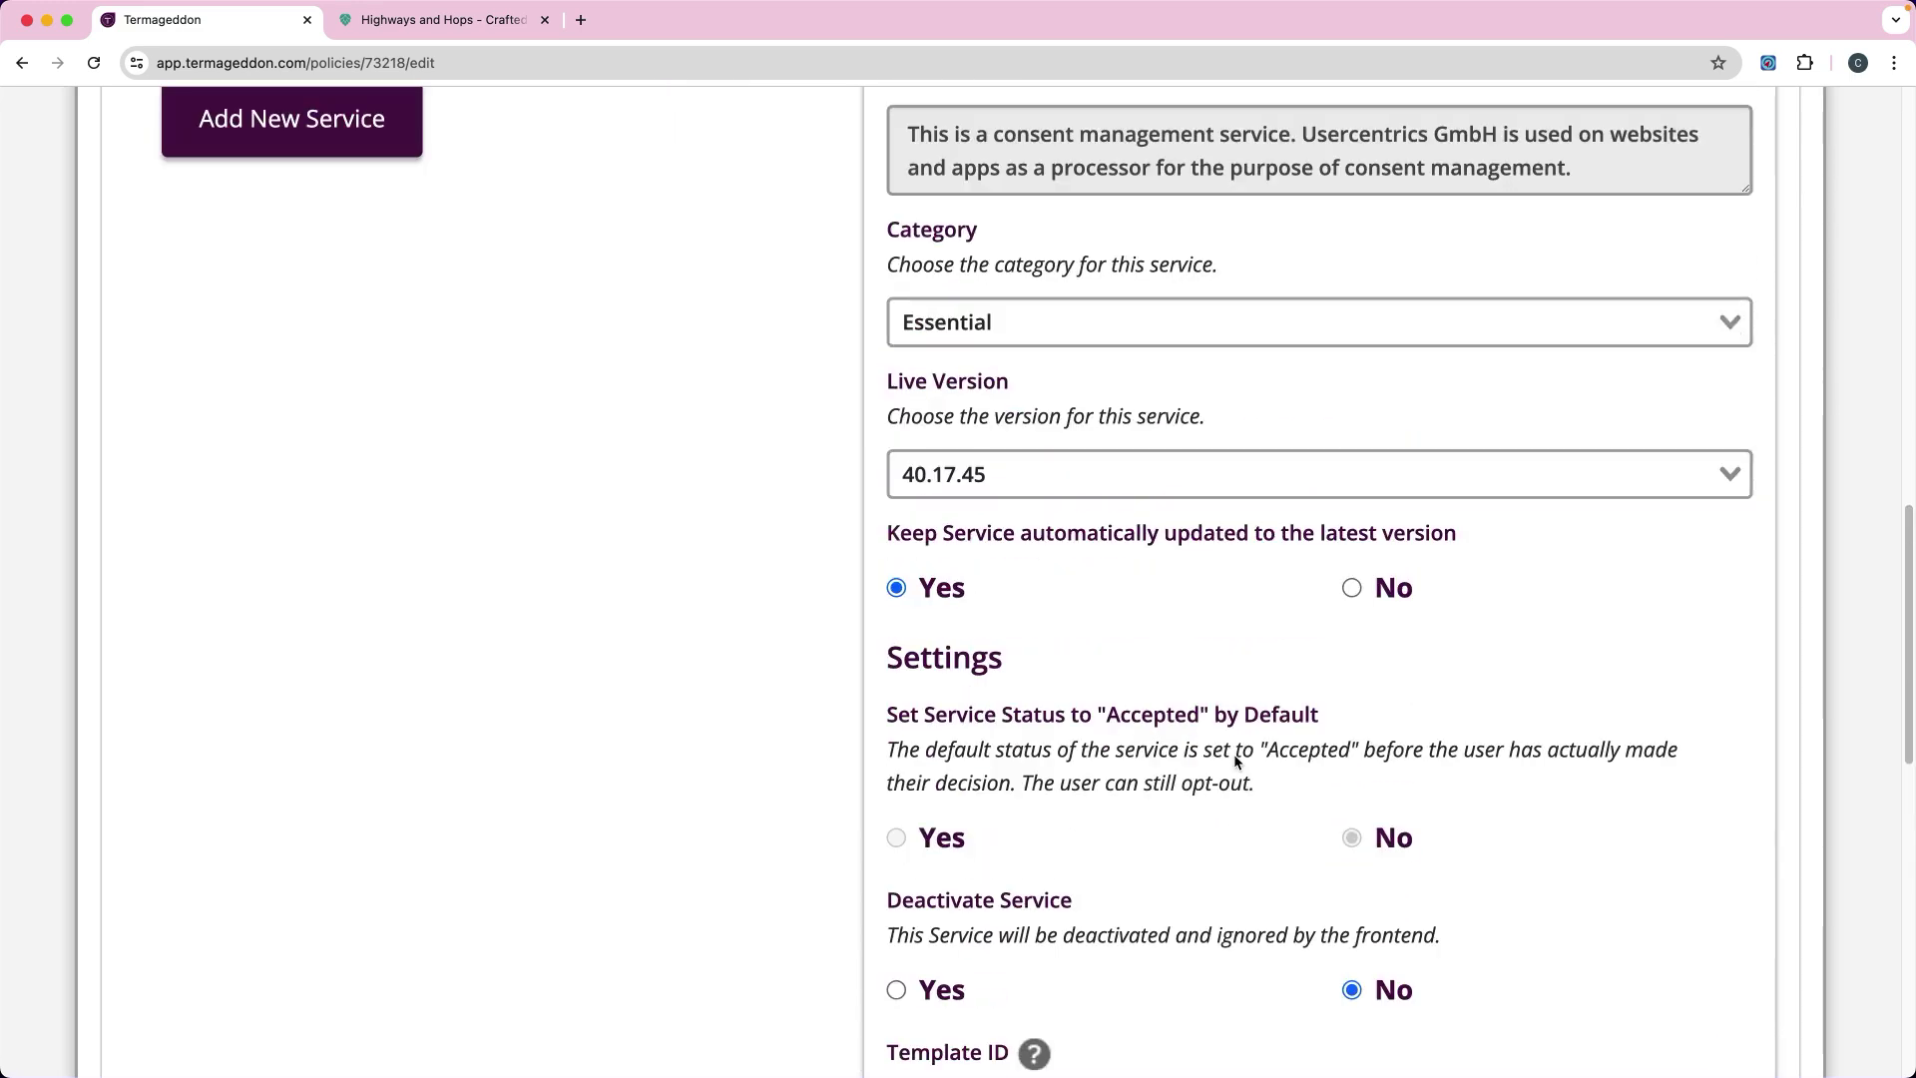
pyautogui.scroll(12, 1235, 755)
pyautogui.scroll(-5, 1362, 805)
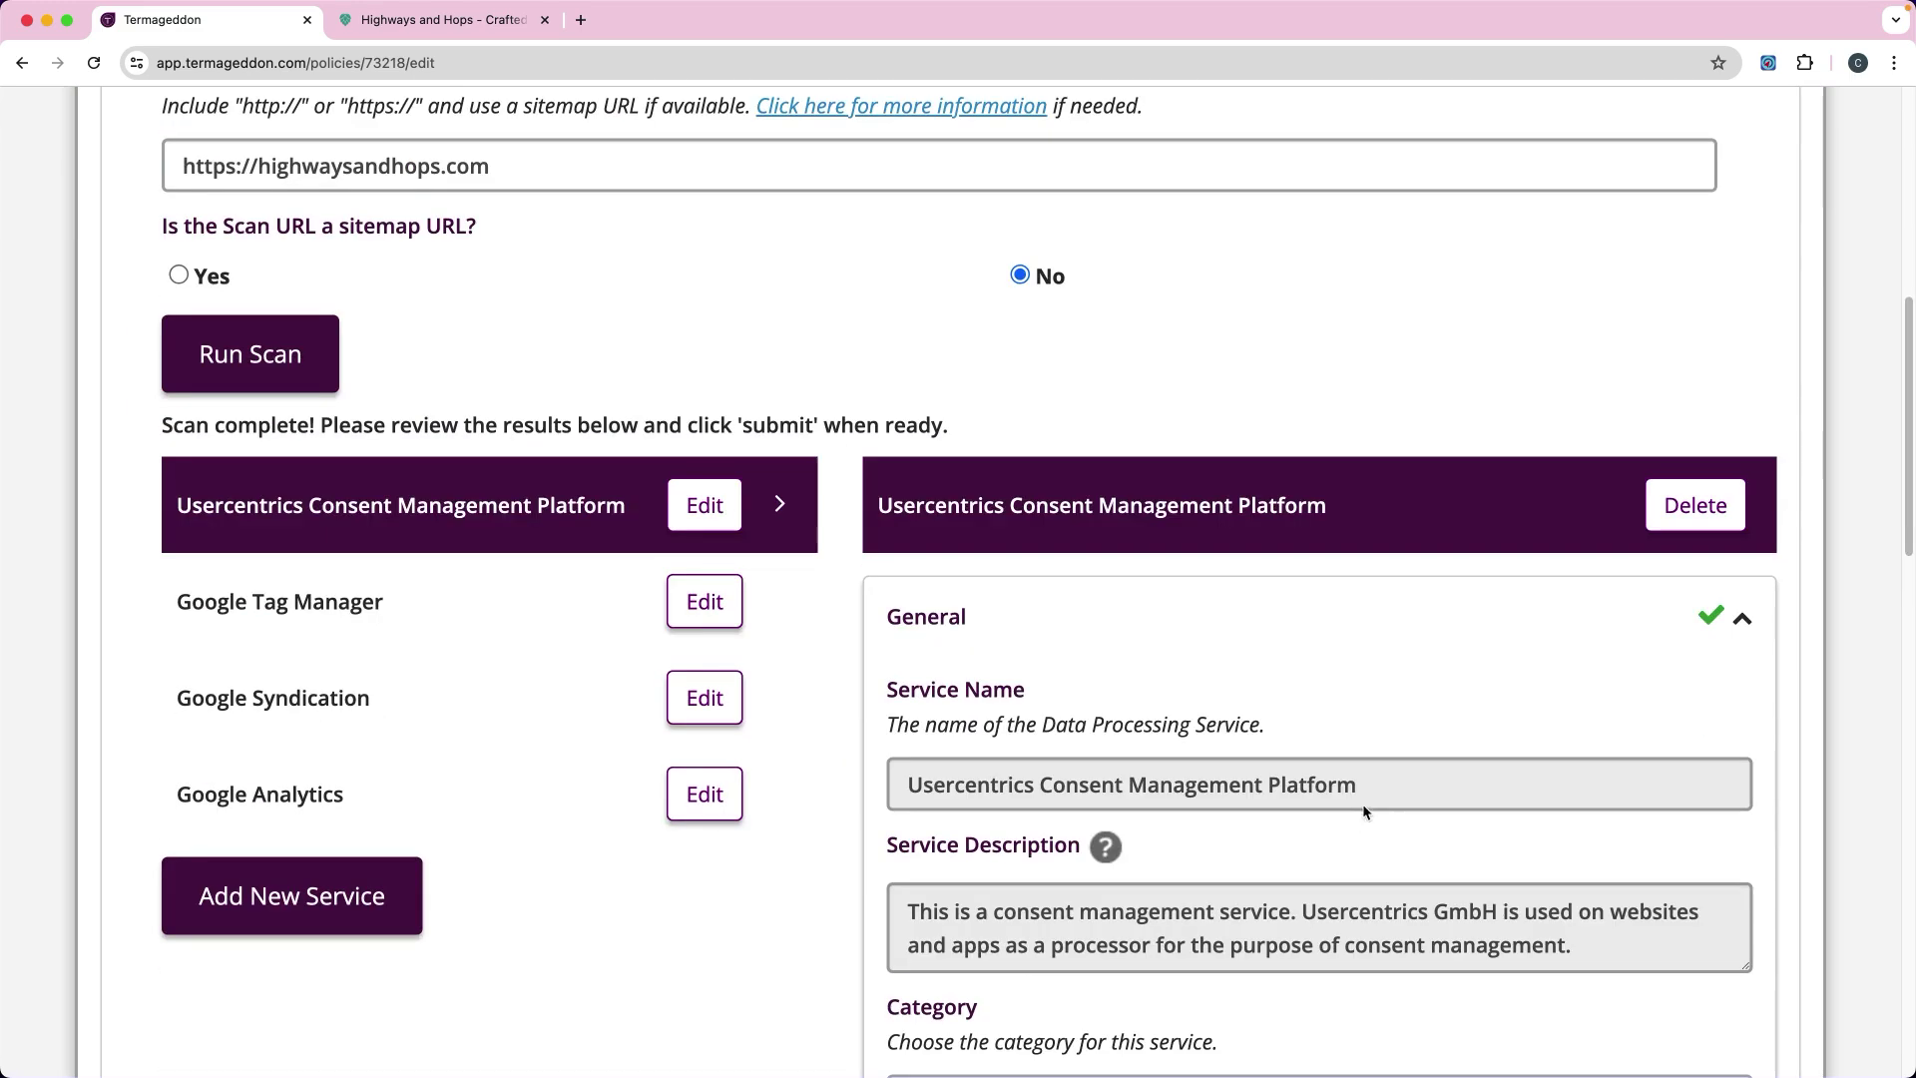
pyautogui.click(1741, 618)
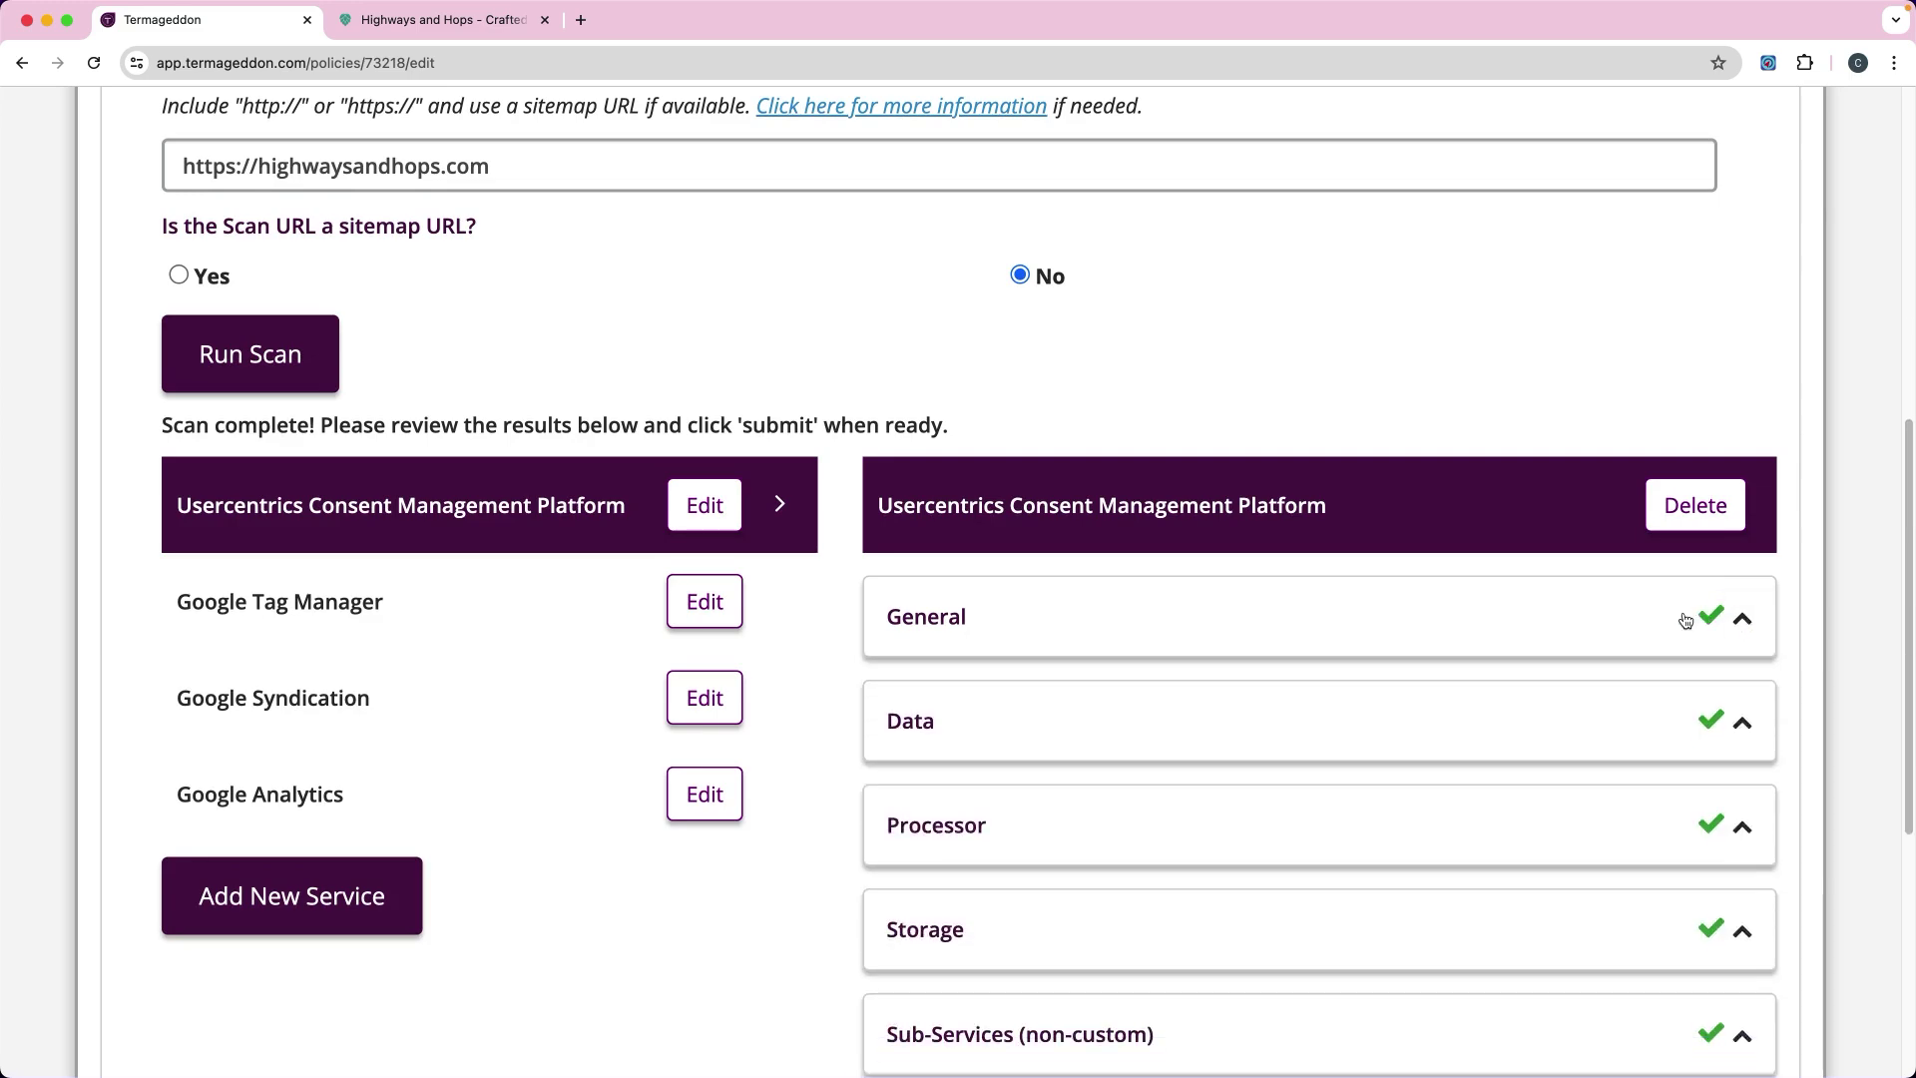
pyautogui.click(1741, 618)
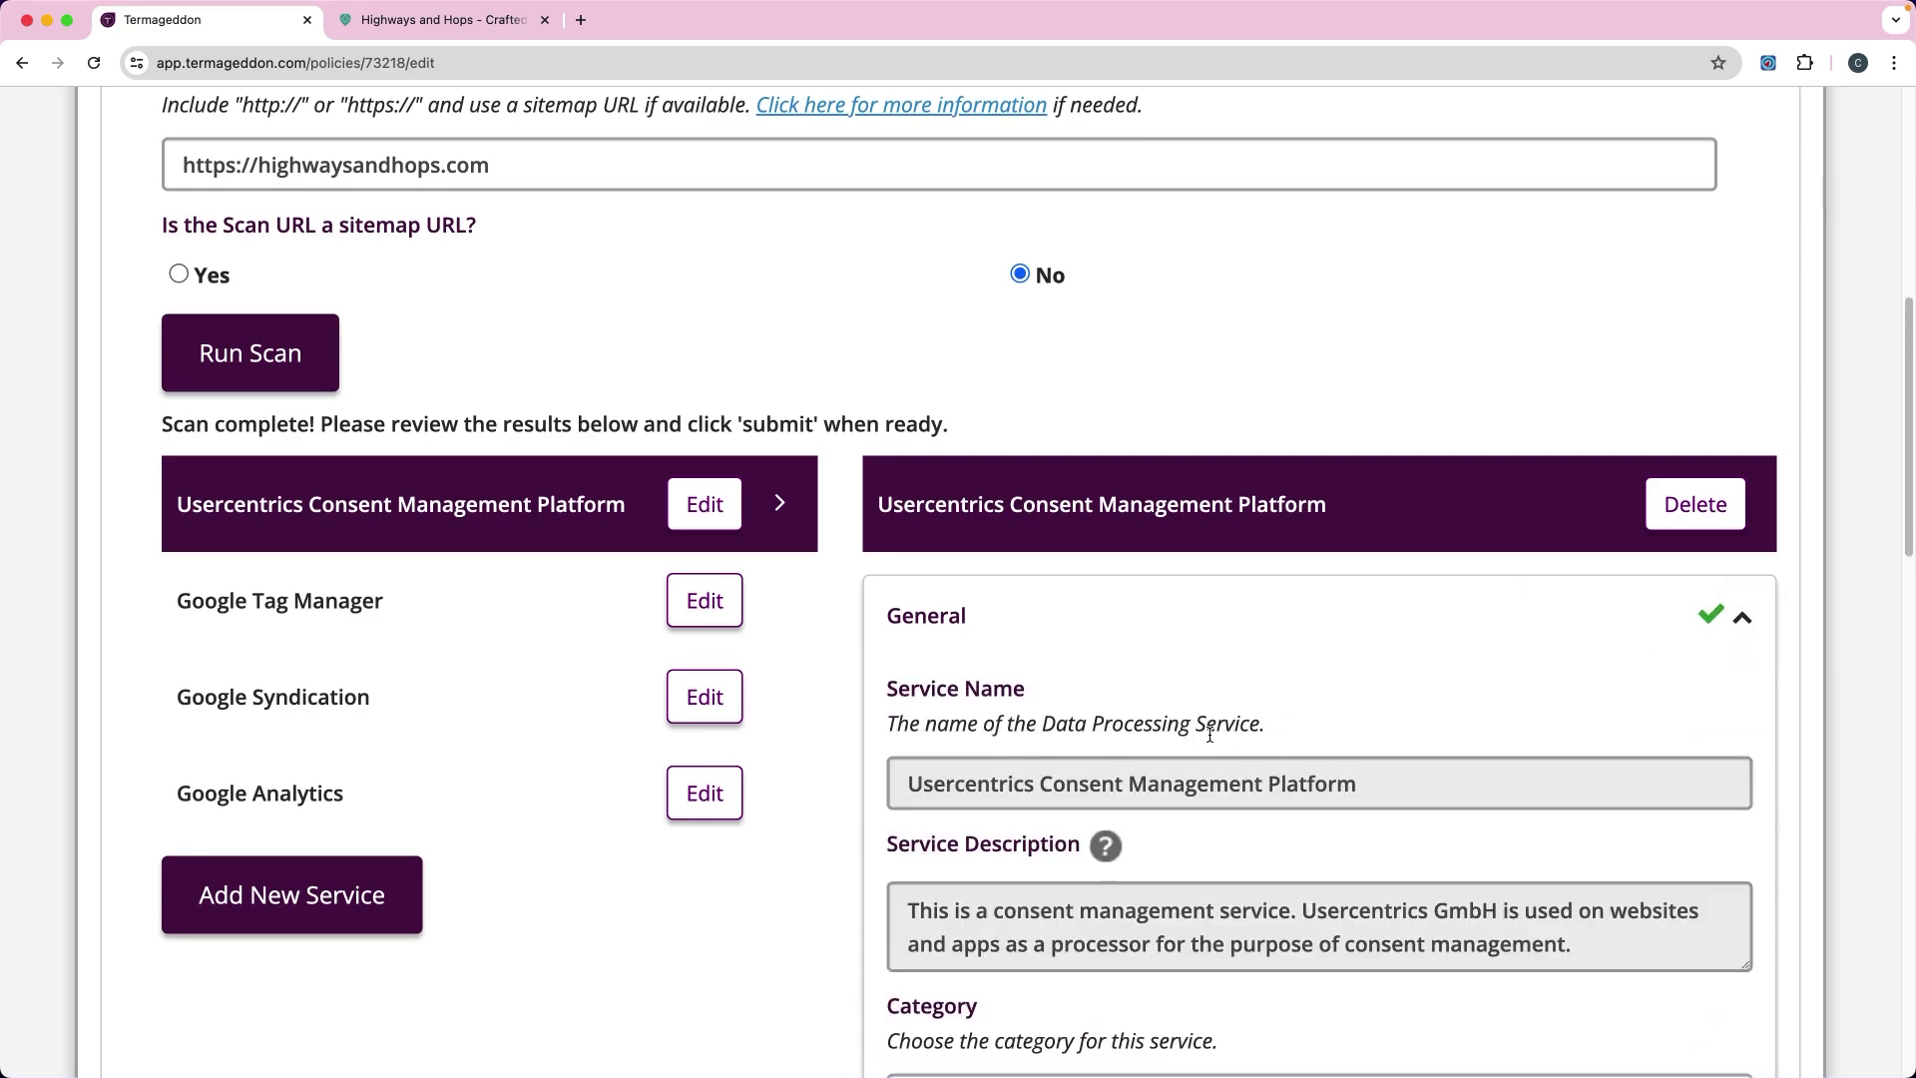
# - Submit the Cookie Policy and Consent Tool questionnaire and copy the Cookie Policy embed code
pyautogui.scroll(-6, 1209, 735)
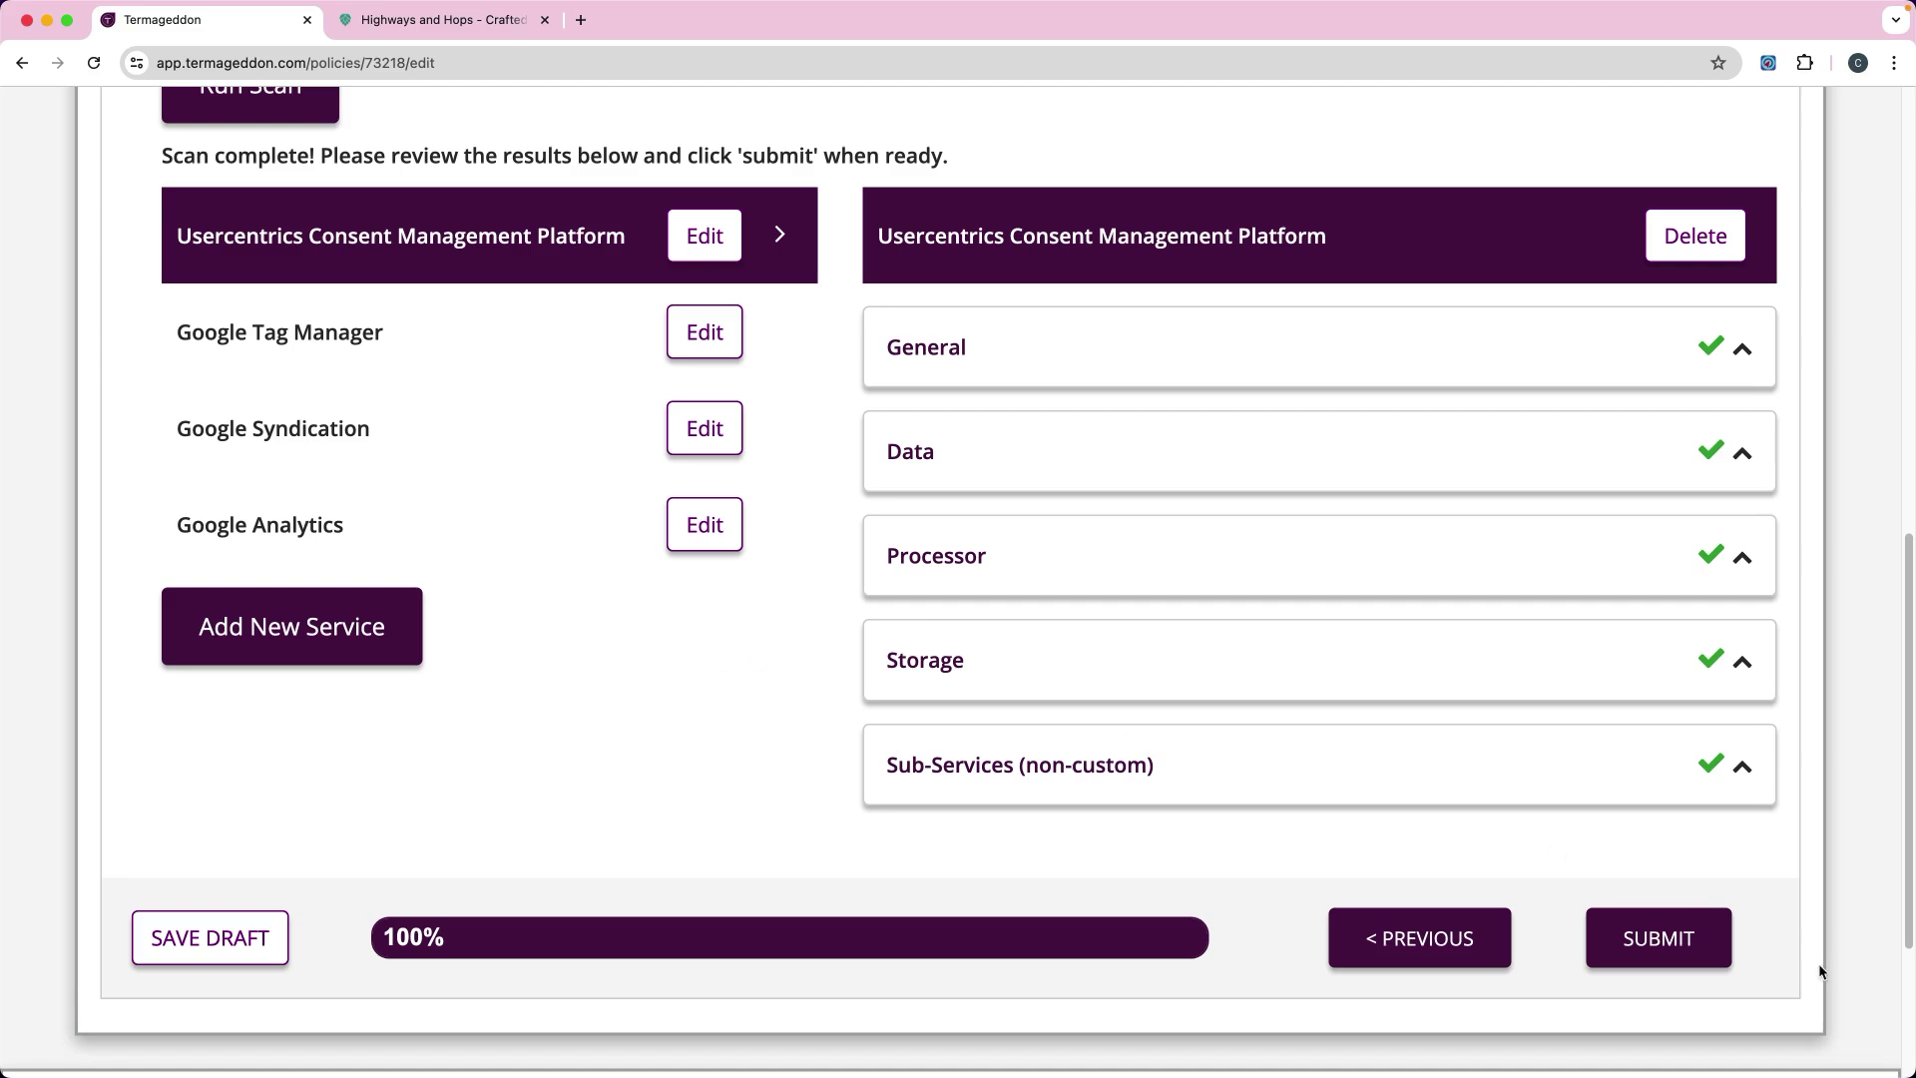
pyautogui.click(1716, 950)
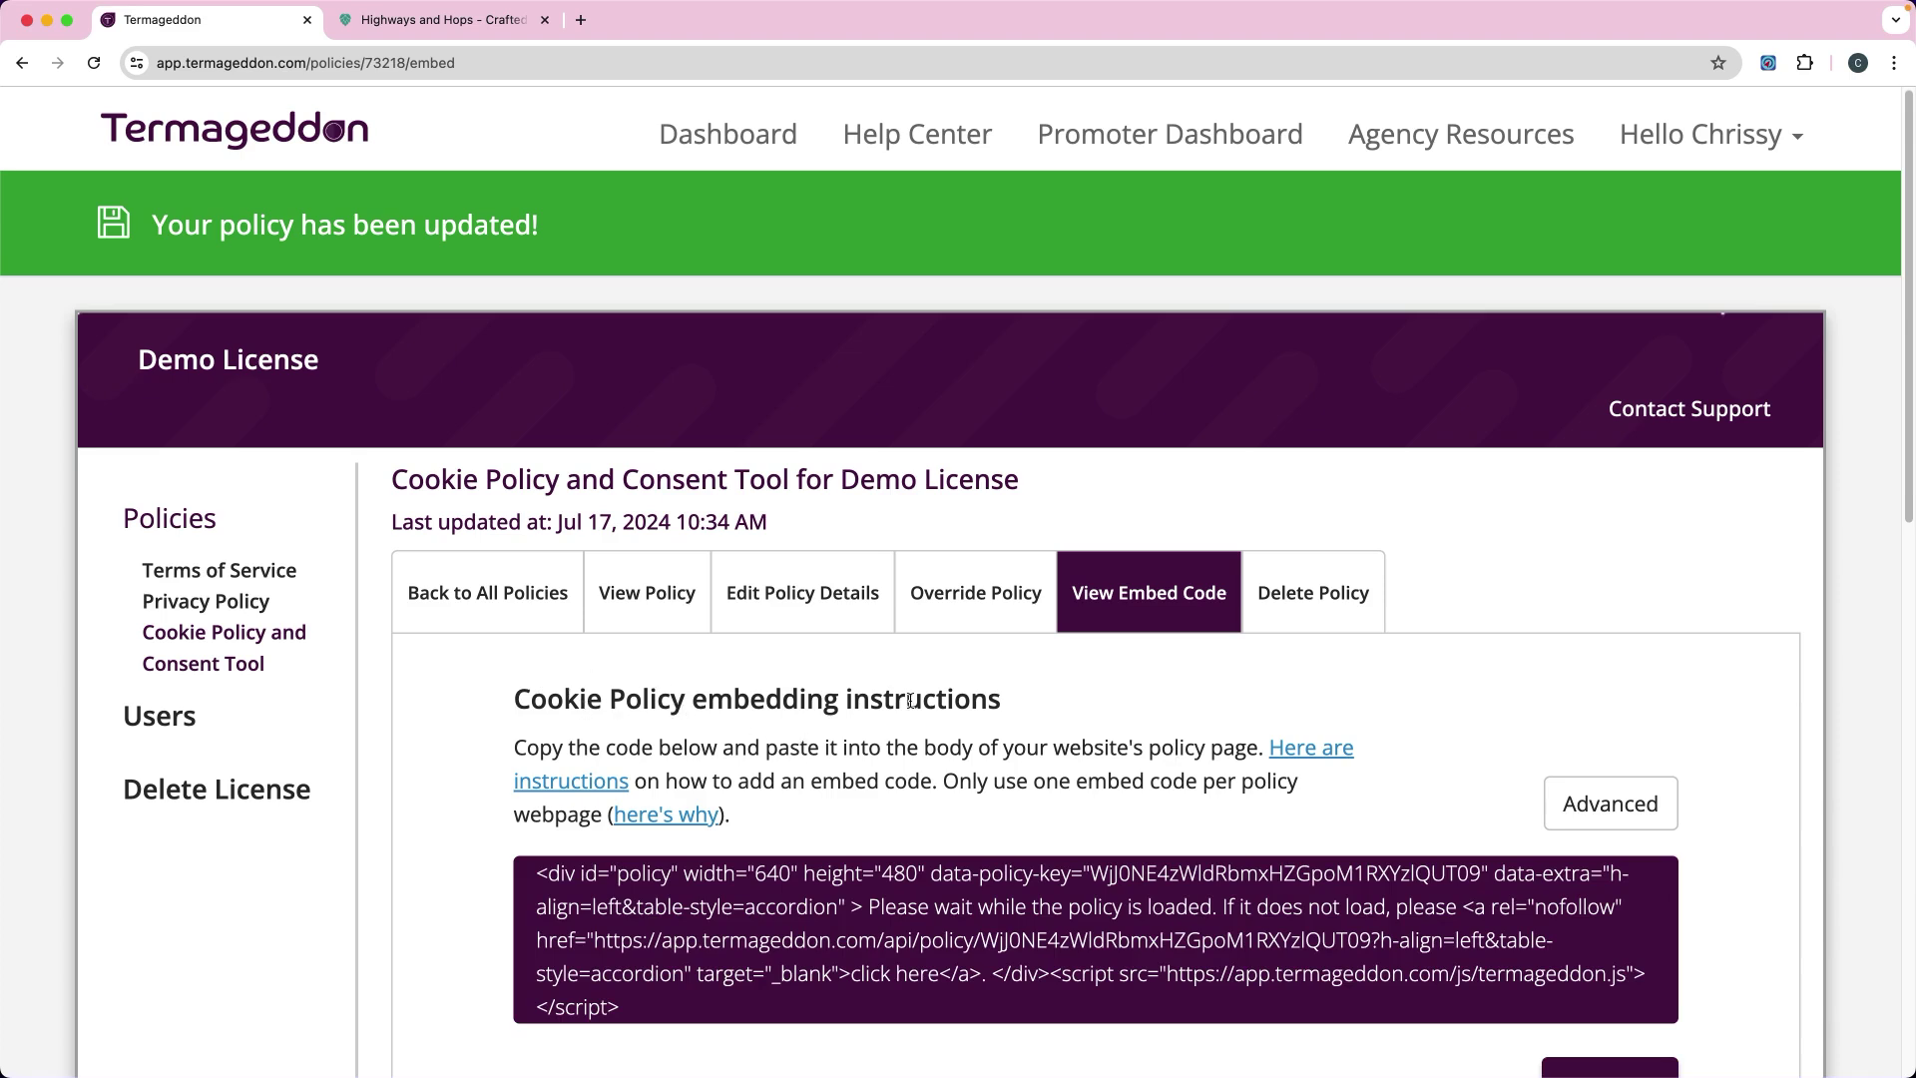
pyautogui.scroll(-3, 910, 701)
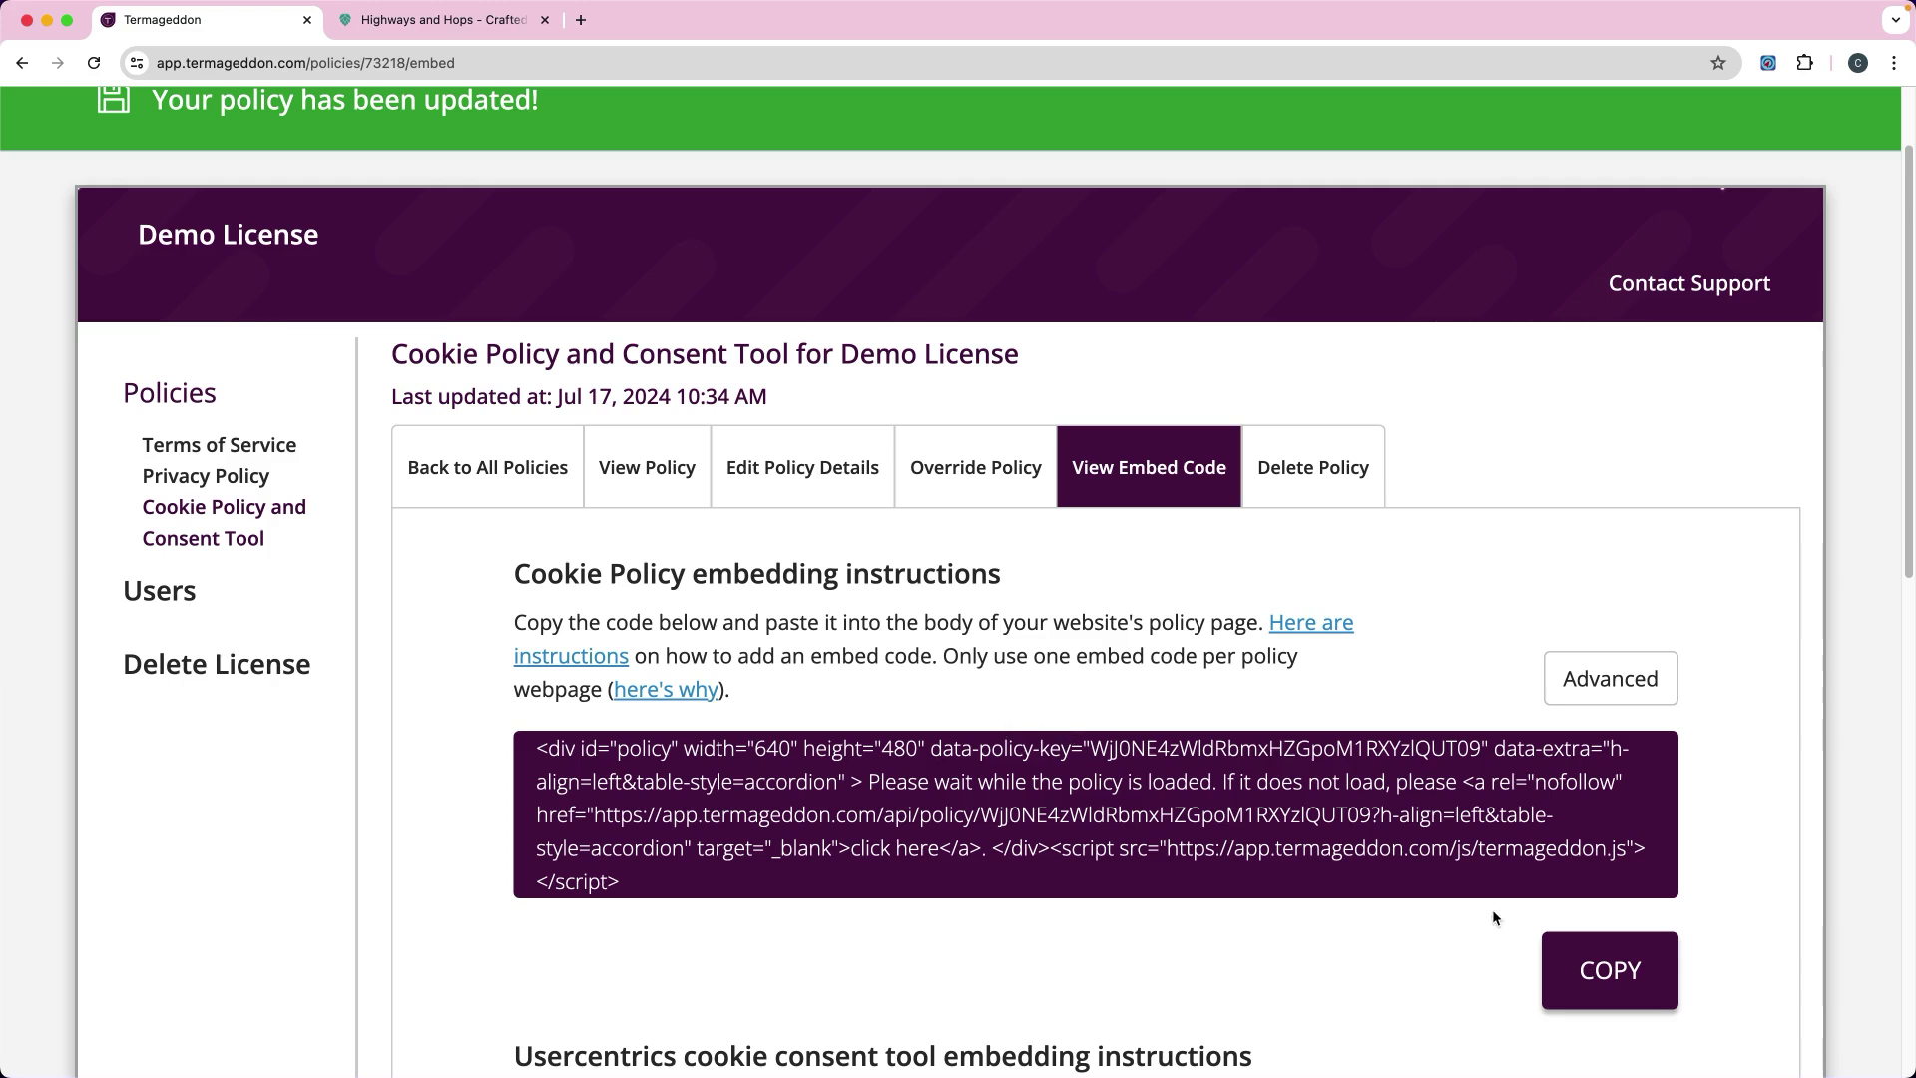
pyautogui.click(1608, 982)
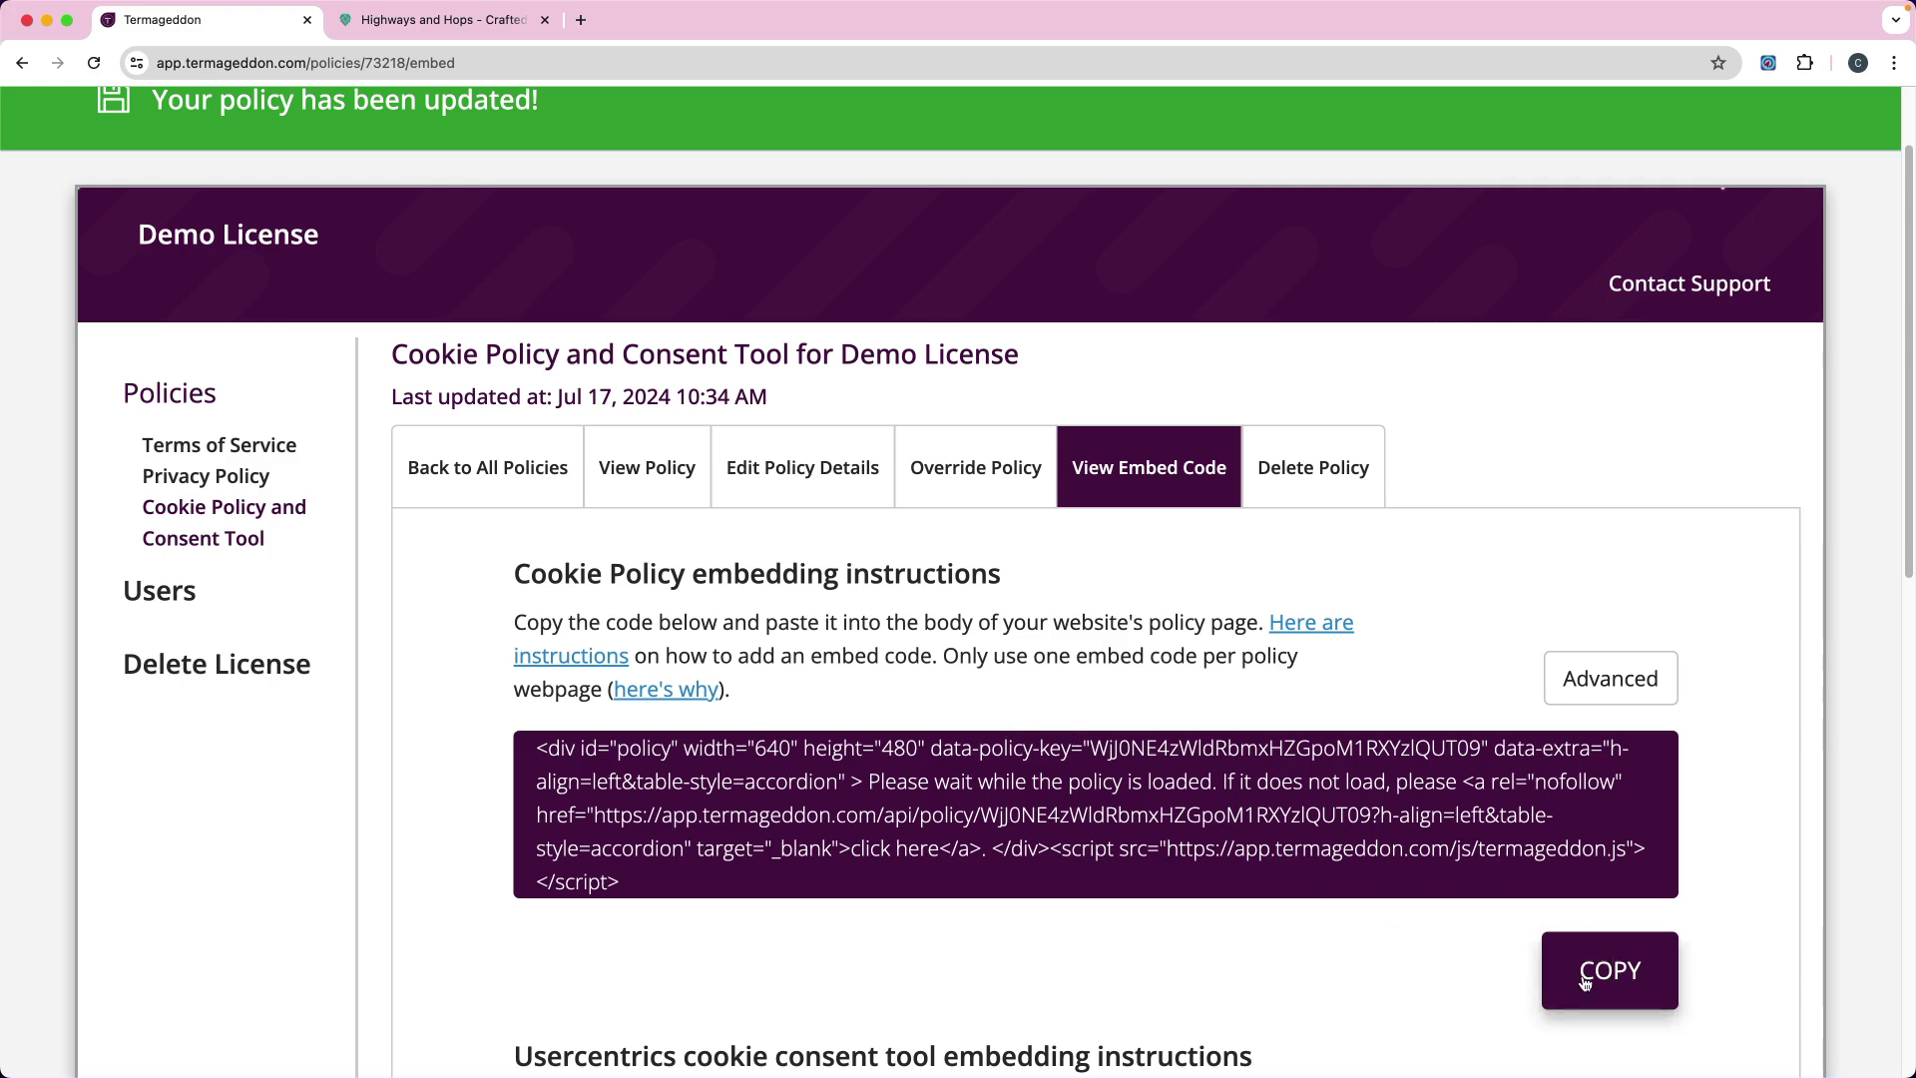
# - Switch to the Highways and Hops website and open its Cookie Policy page for editing from the WordPress pages list
pyautogui.click(403, 24)
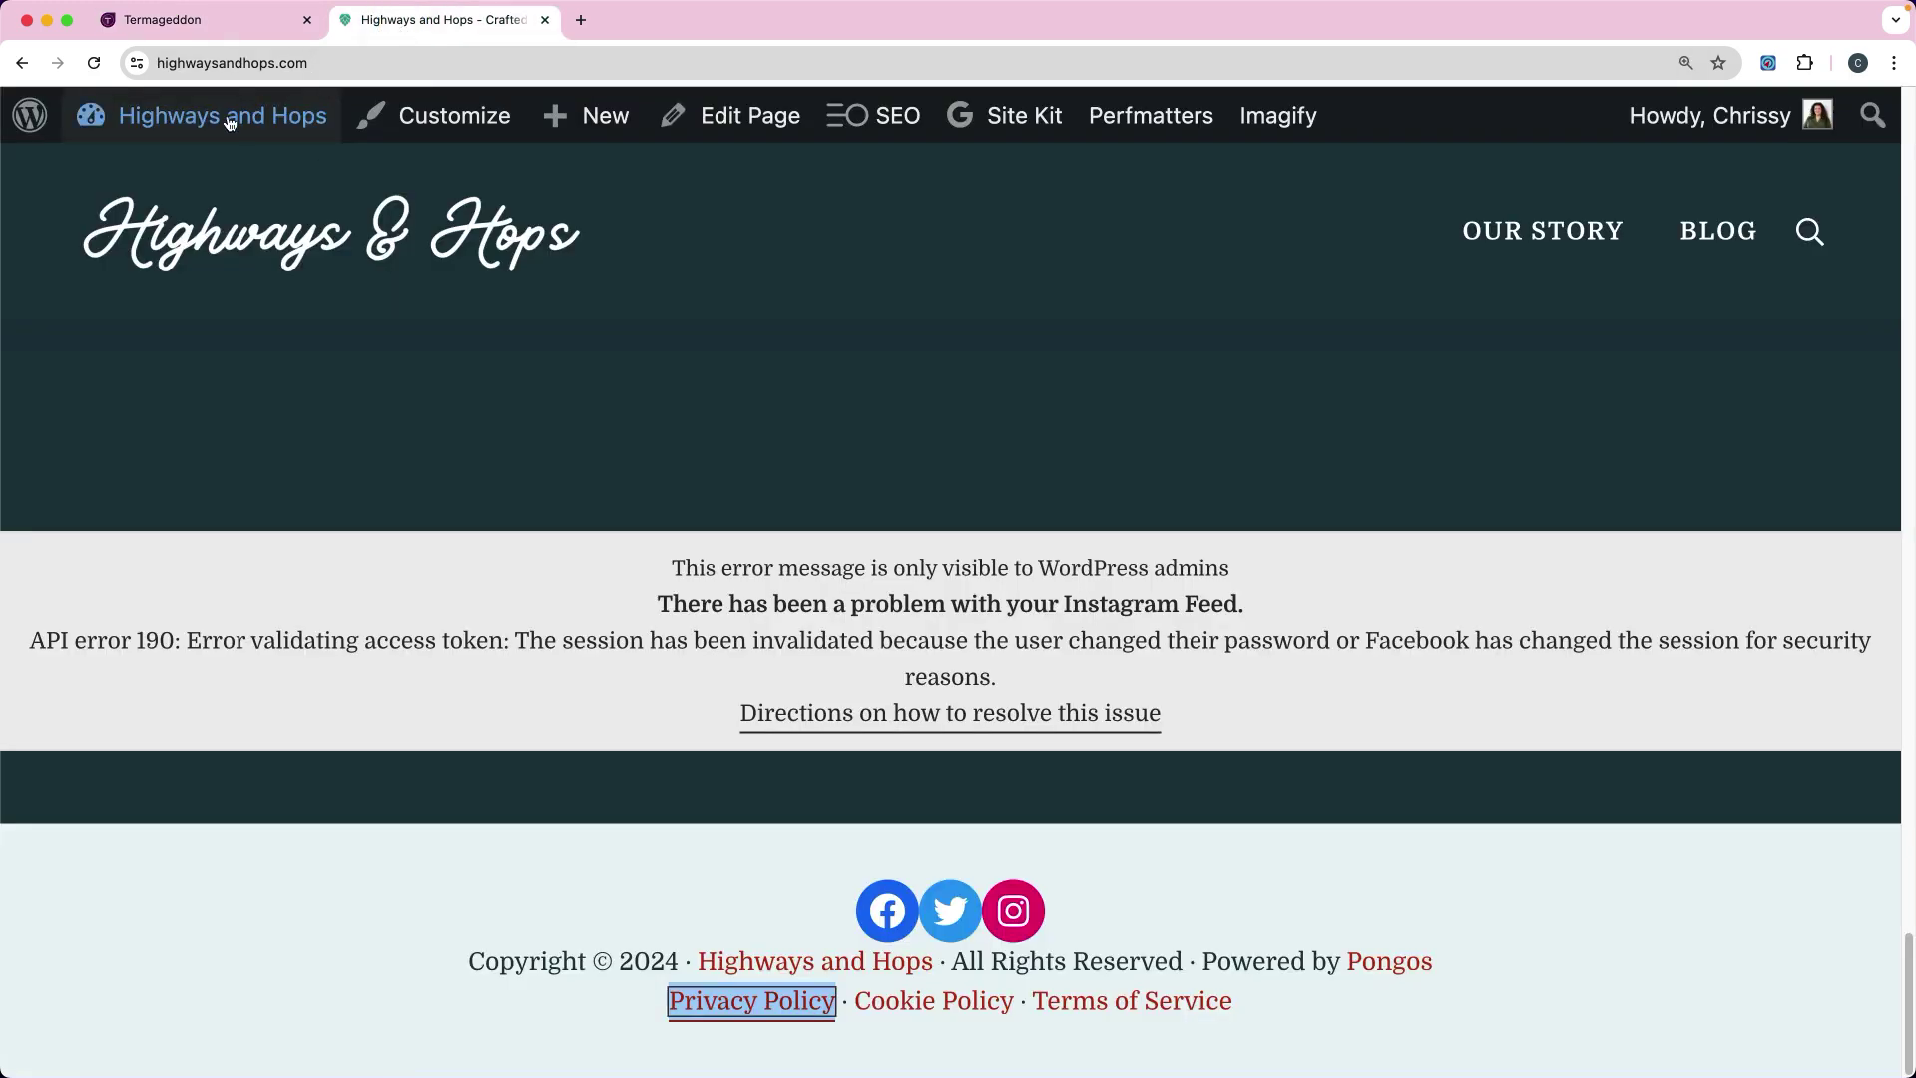
pyautogui.moveTo(224, 124)
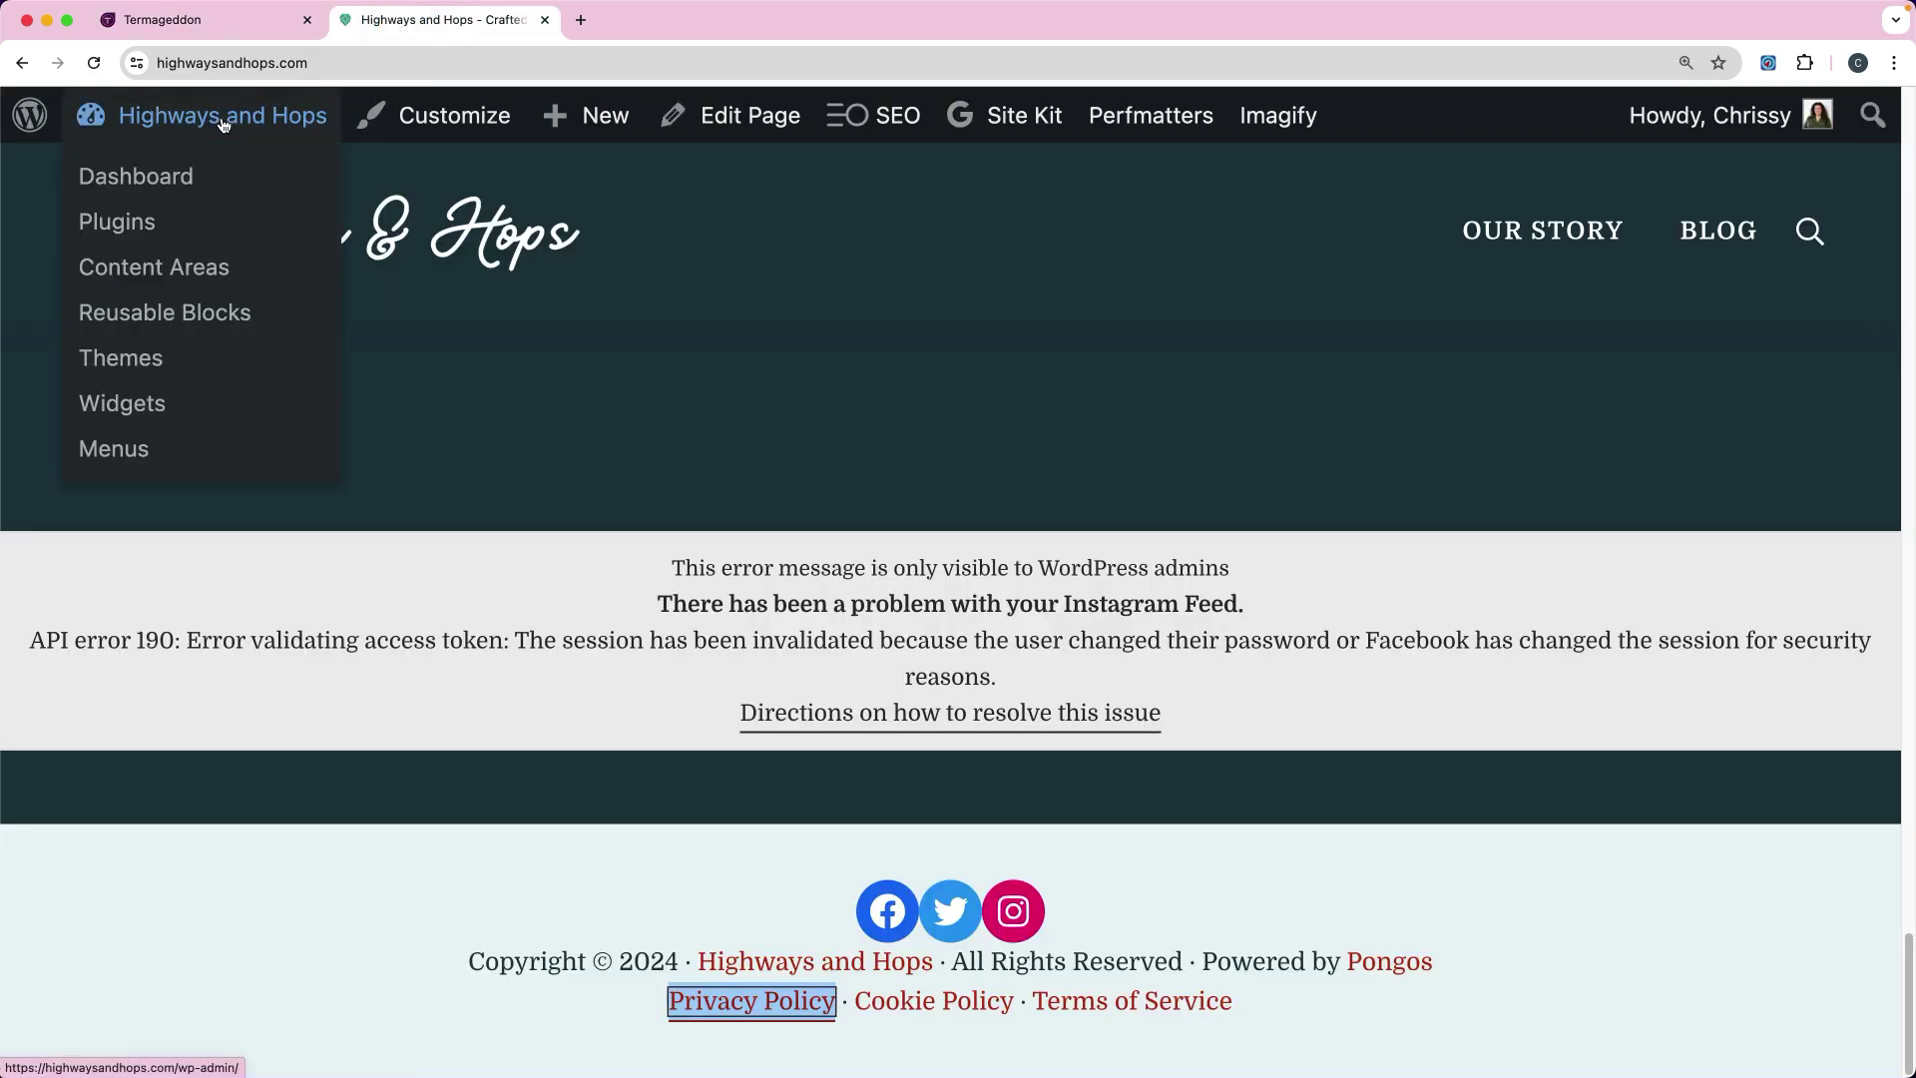
pyautogui.click(199, 178)
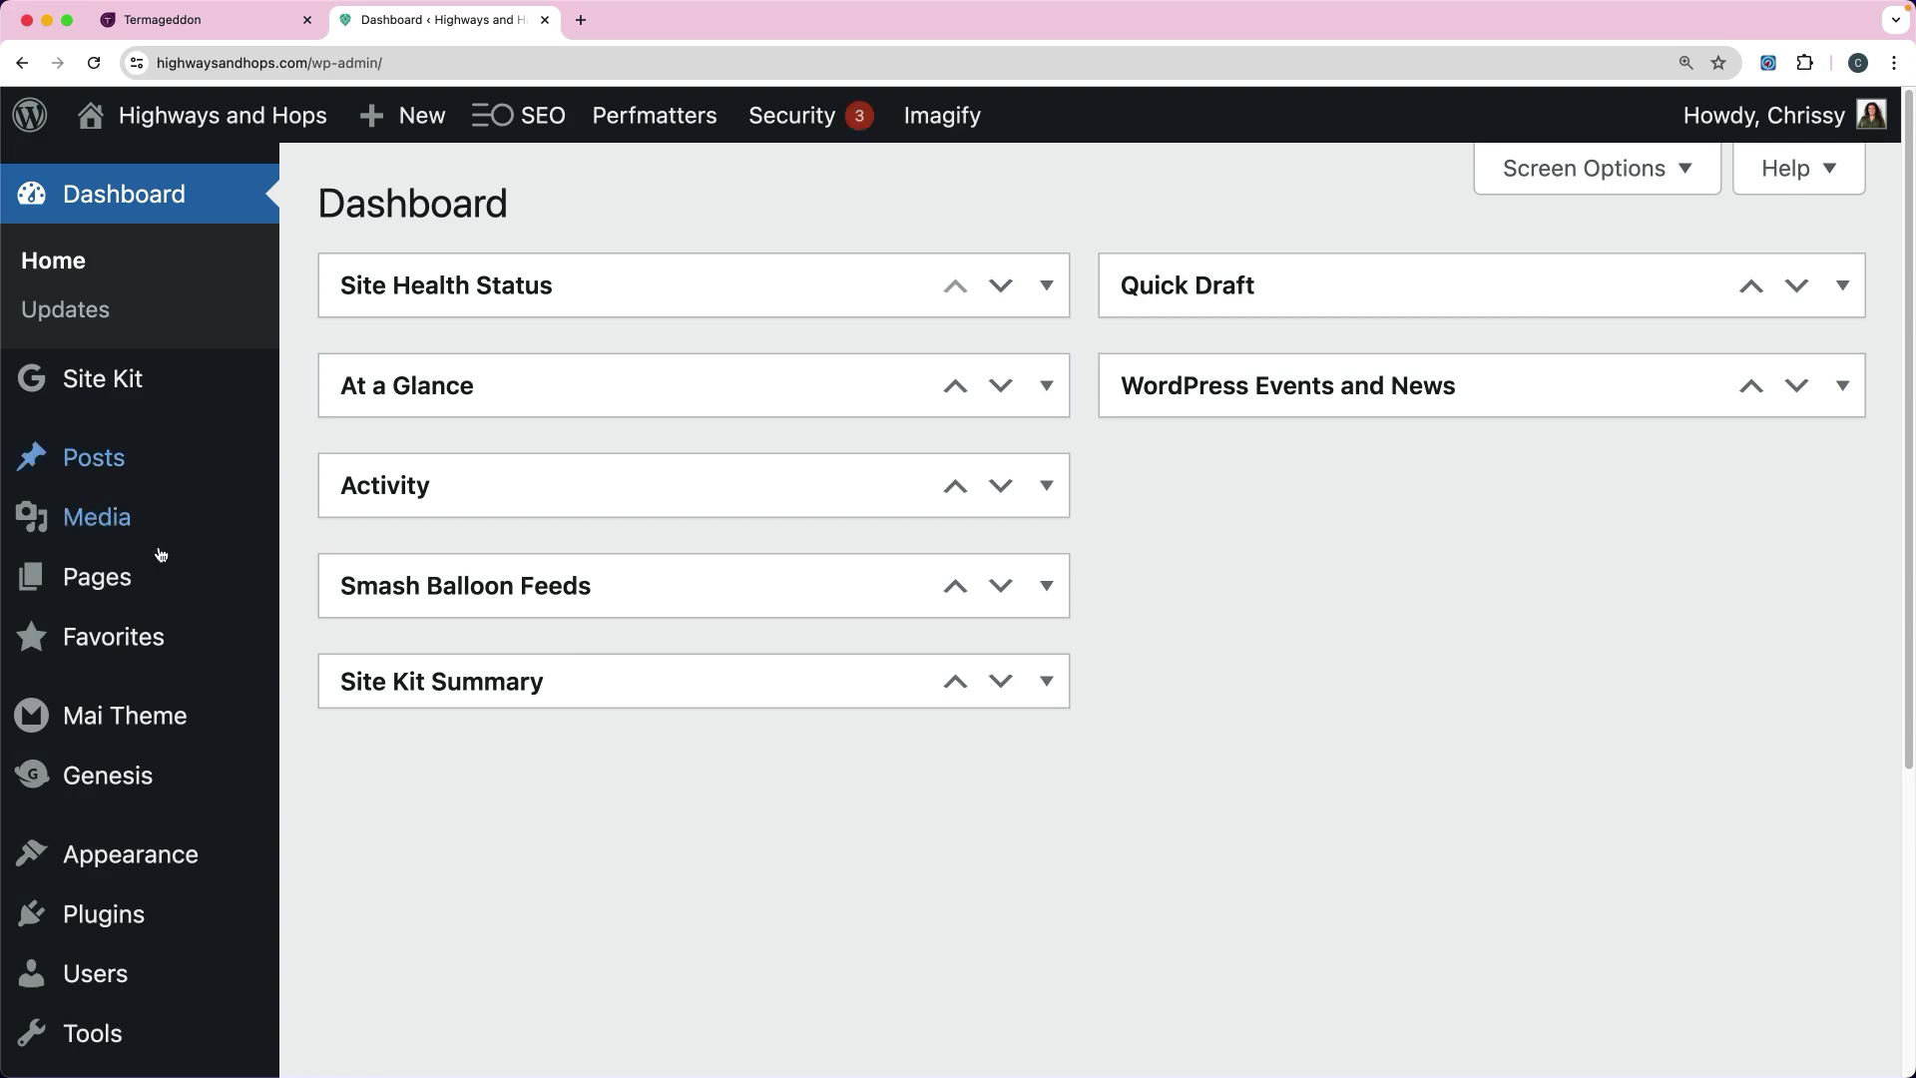
pyautogui.moveTo(90, 583)
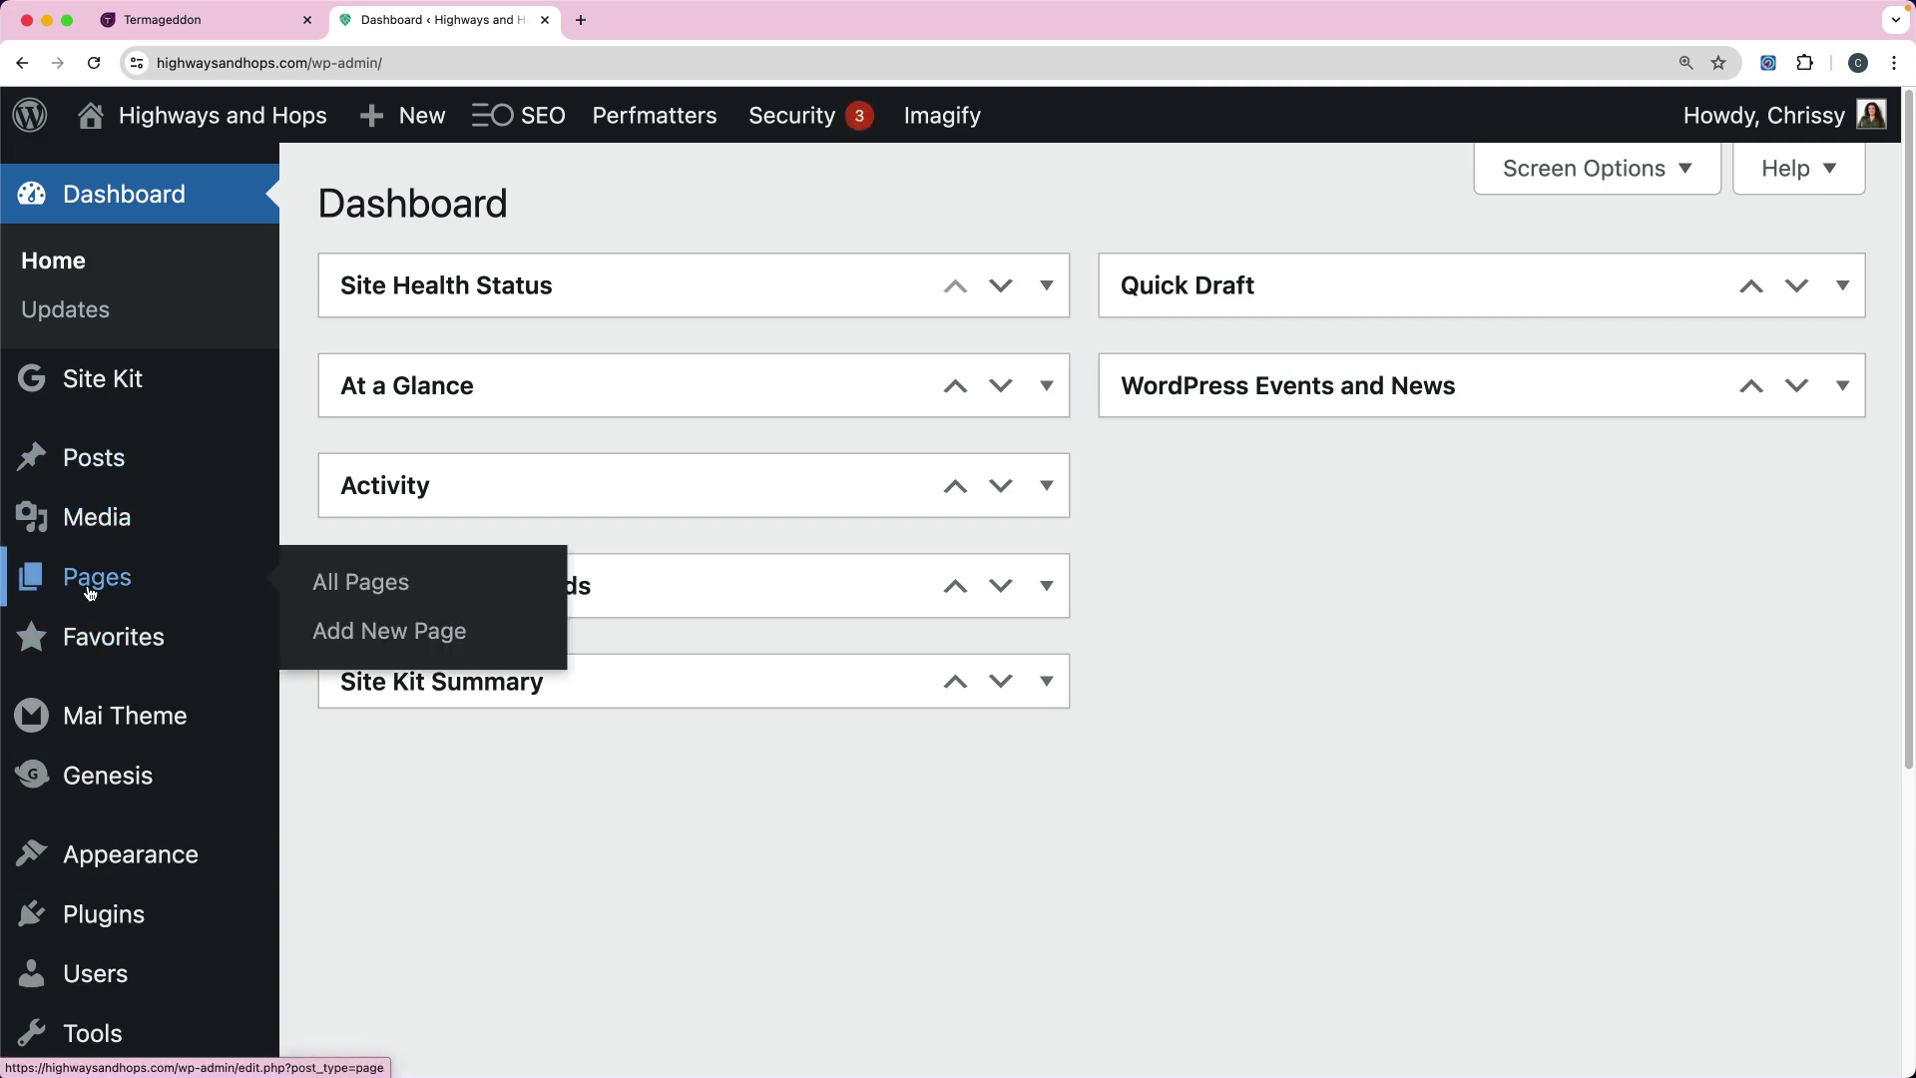
pyautogui.click(90, 592)
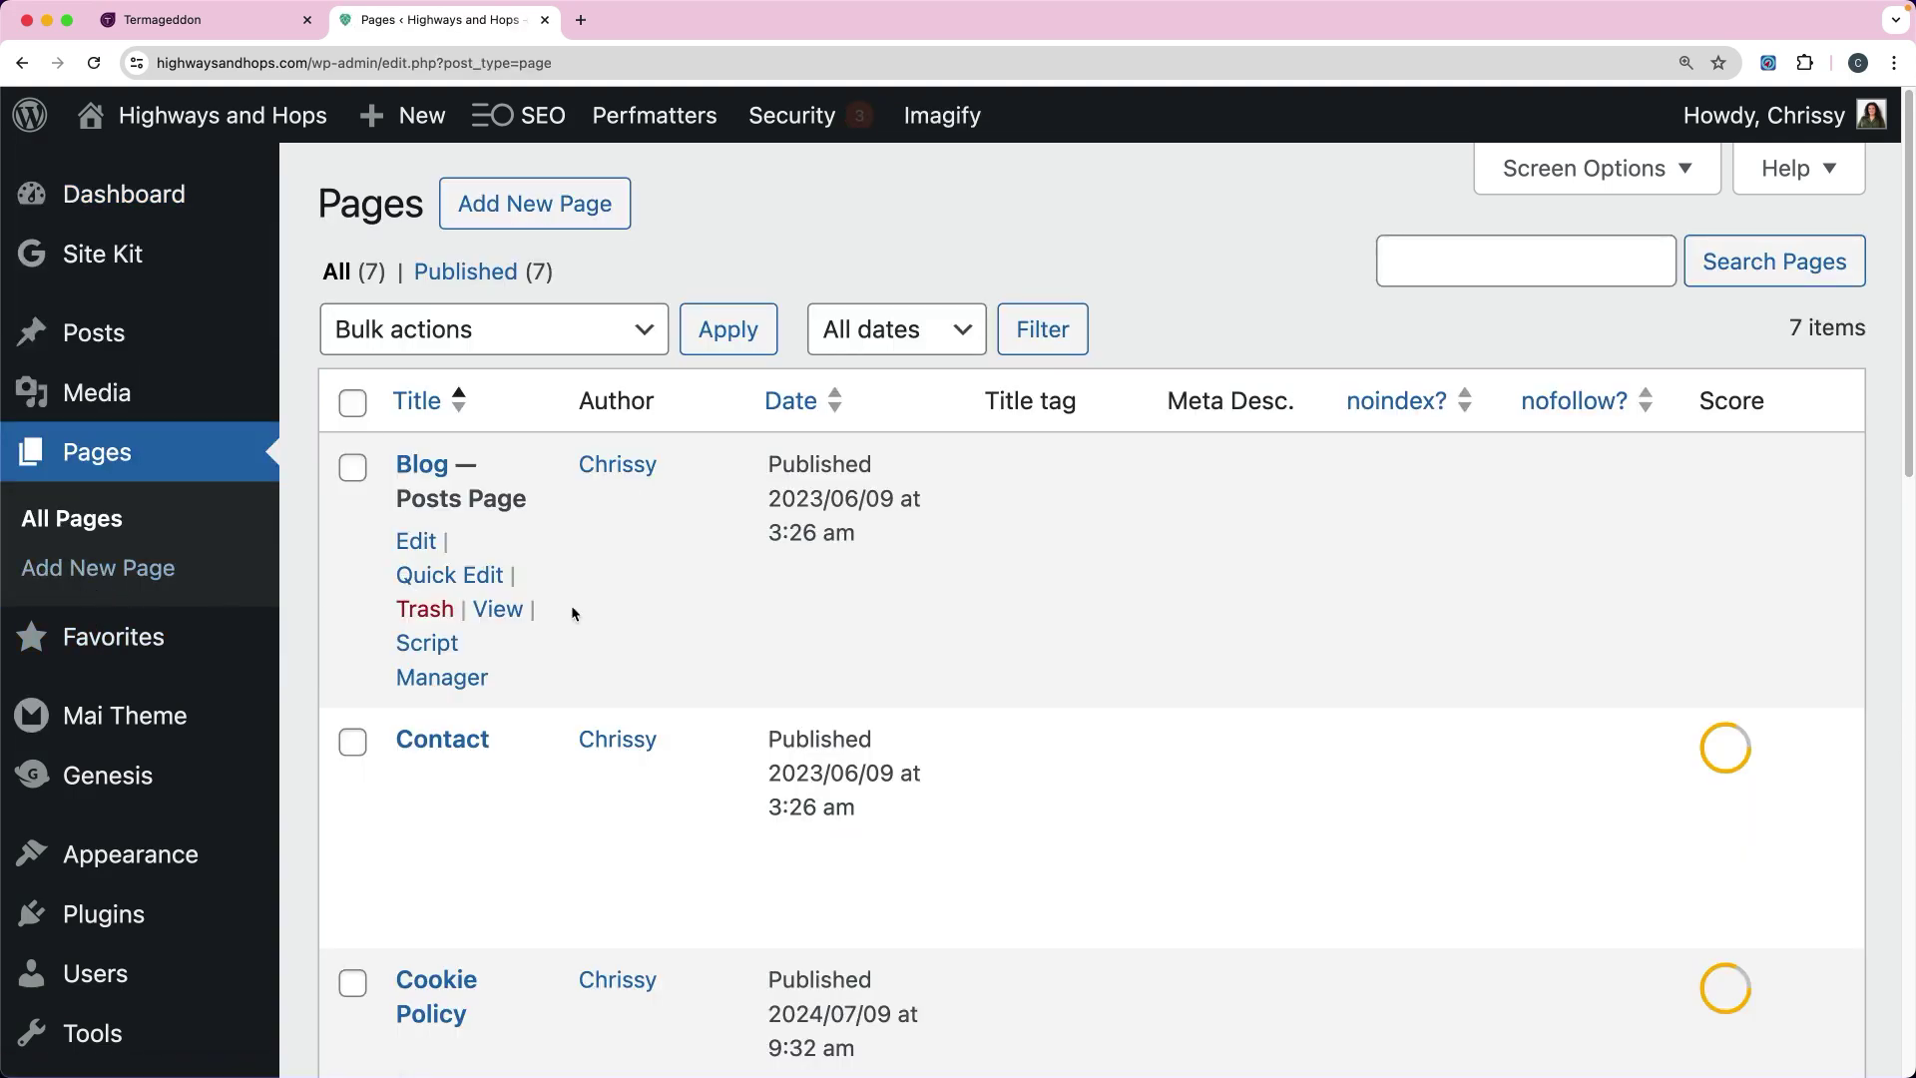
pyautogui.scroll(-5, 589, 624)
pyautogui.click(415, 743)
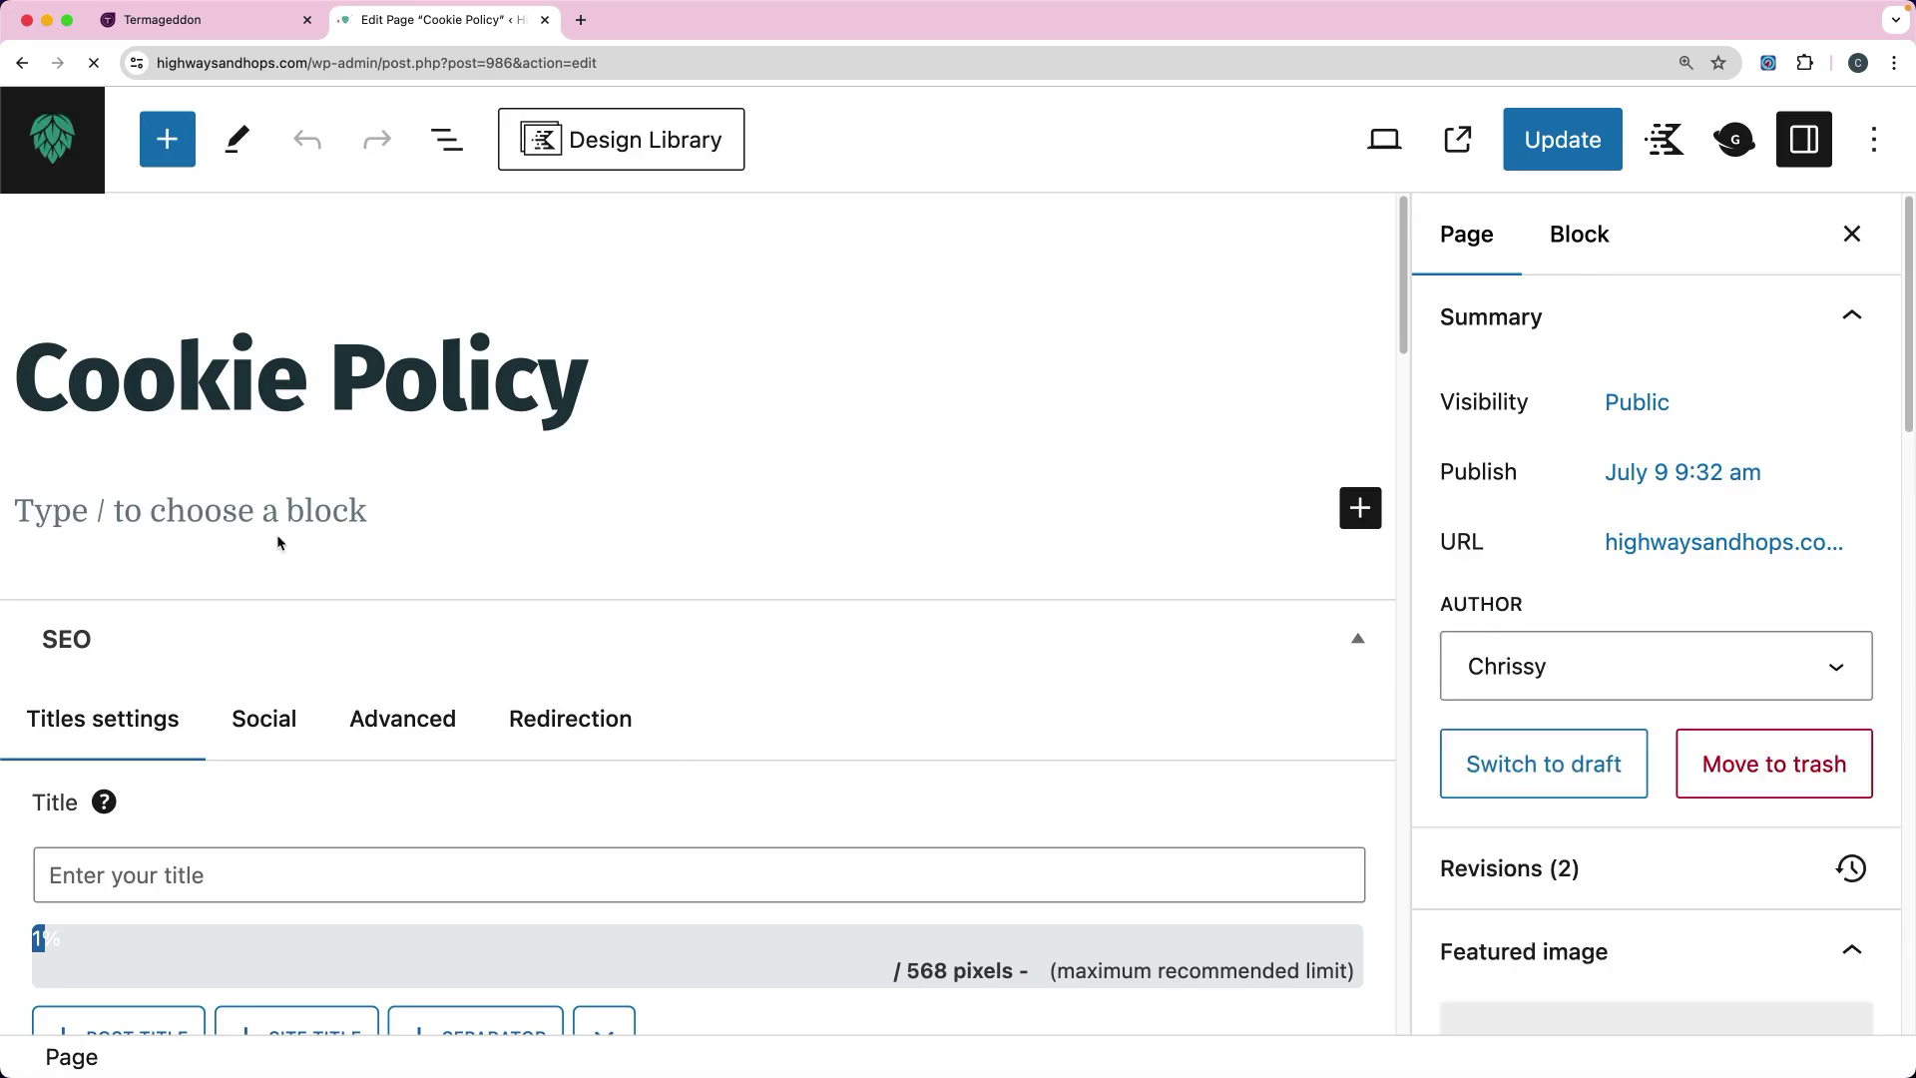
# - Add a Custom HTML block containing the copied Cookie Policy embed code to the page and update the page
pyautogui.click(236, 509)
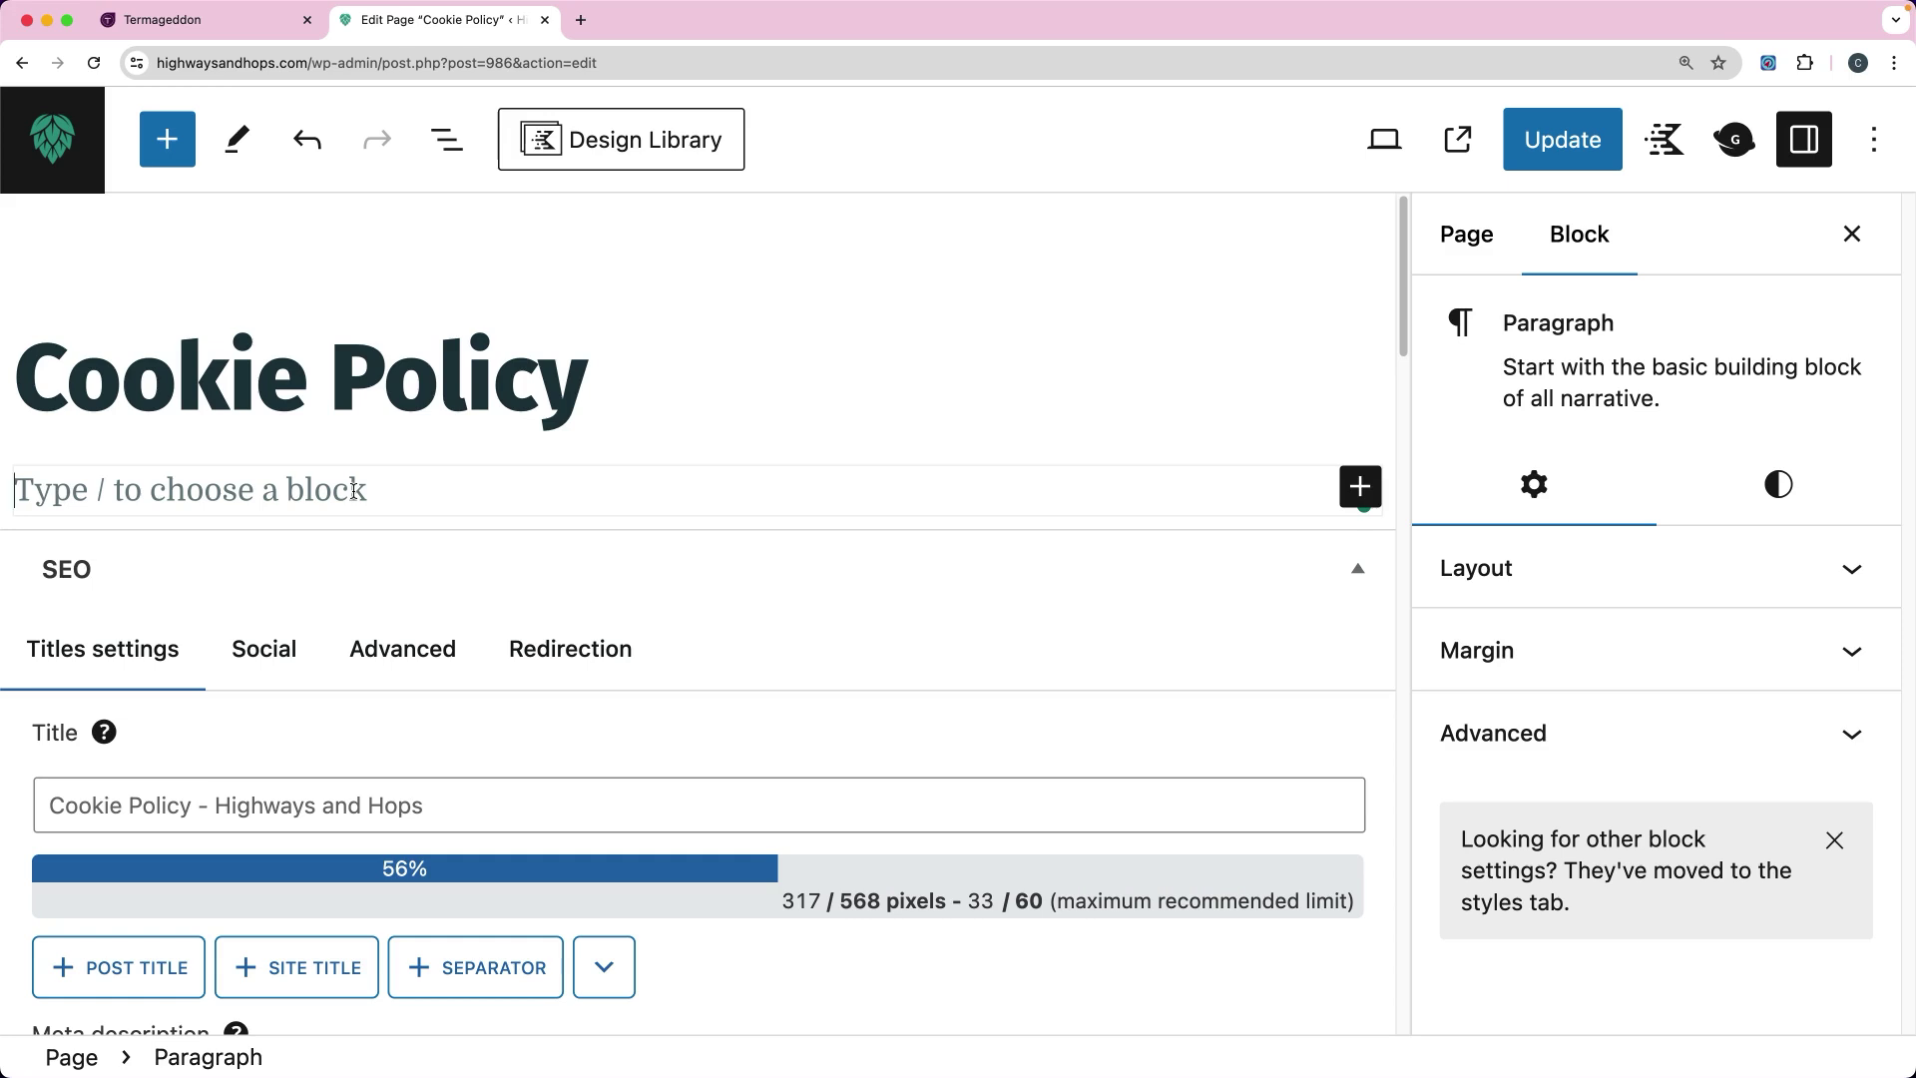
pyautogui.write('/htn')
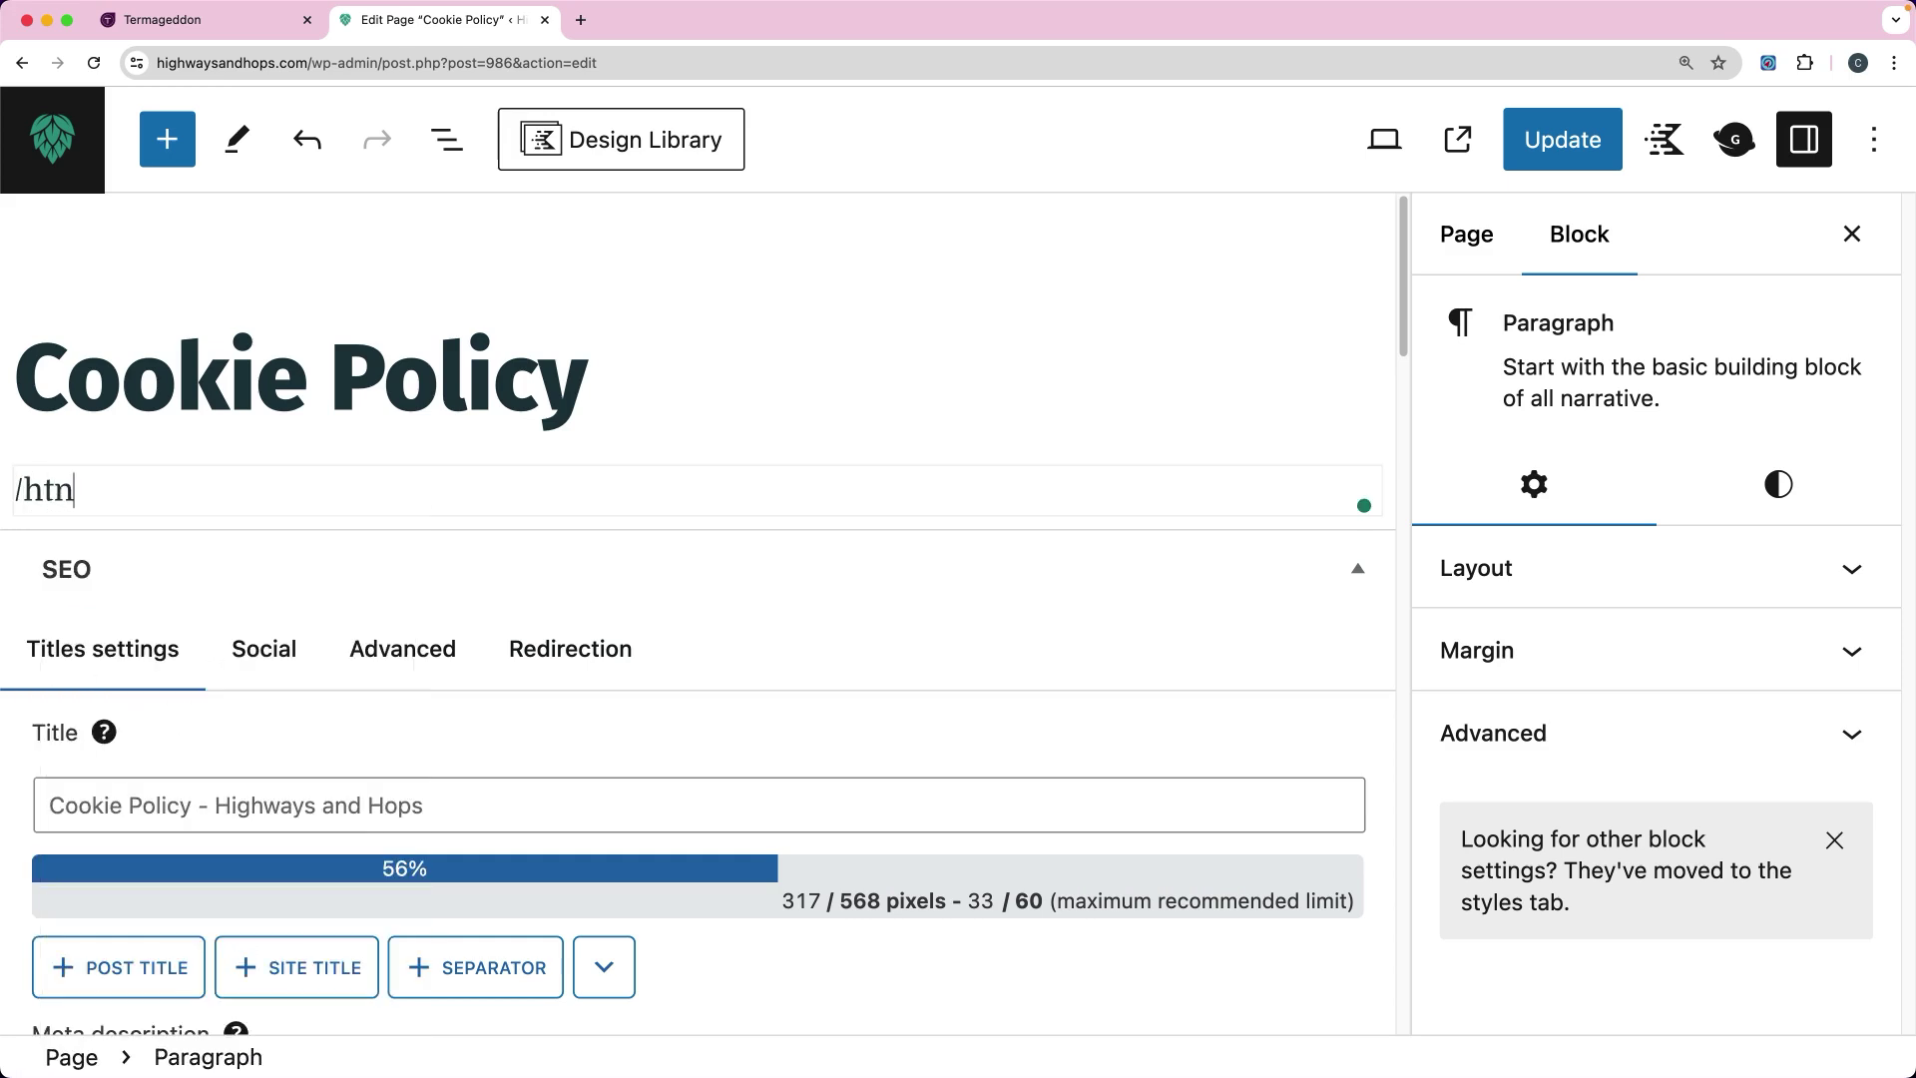
pyautogui.press('BackSpace')
pyautogui.write('ml')
pyautogui.press('Return')
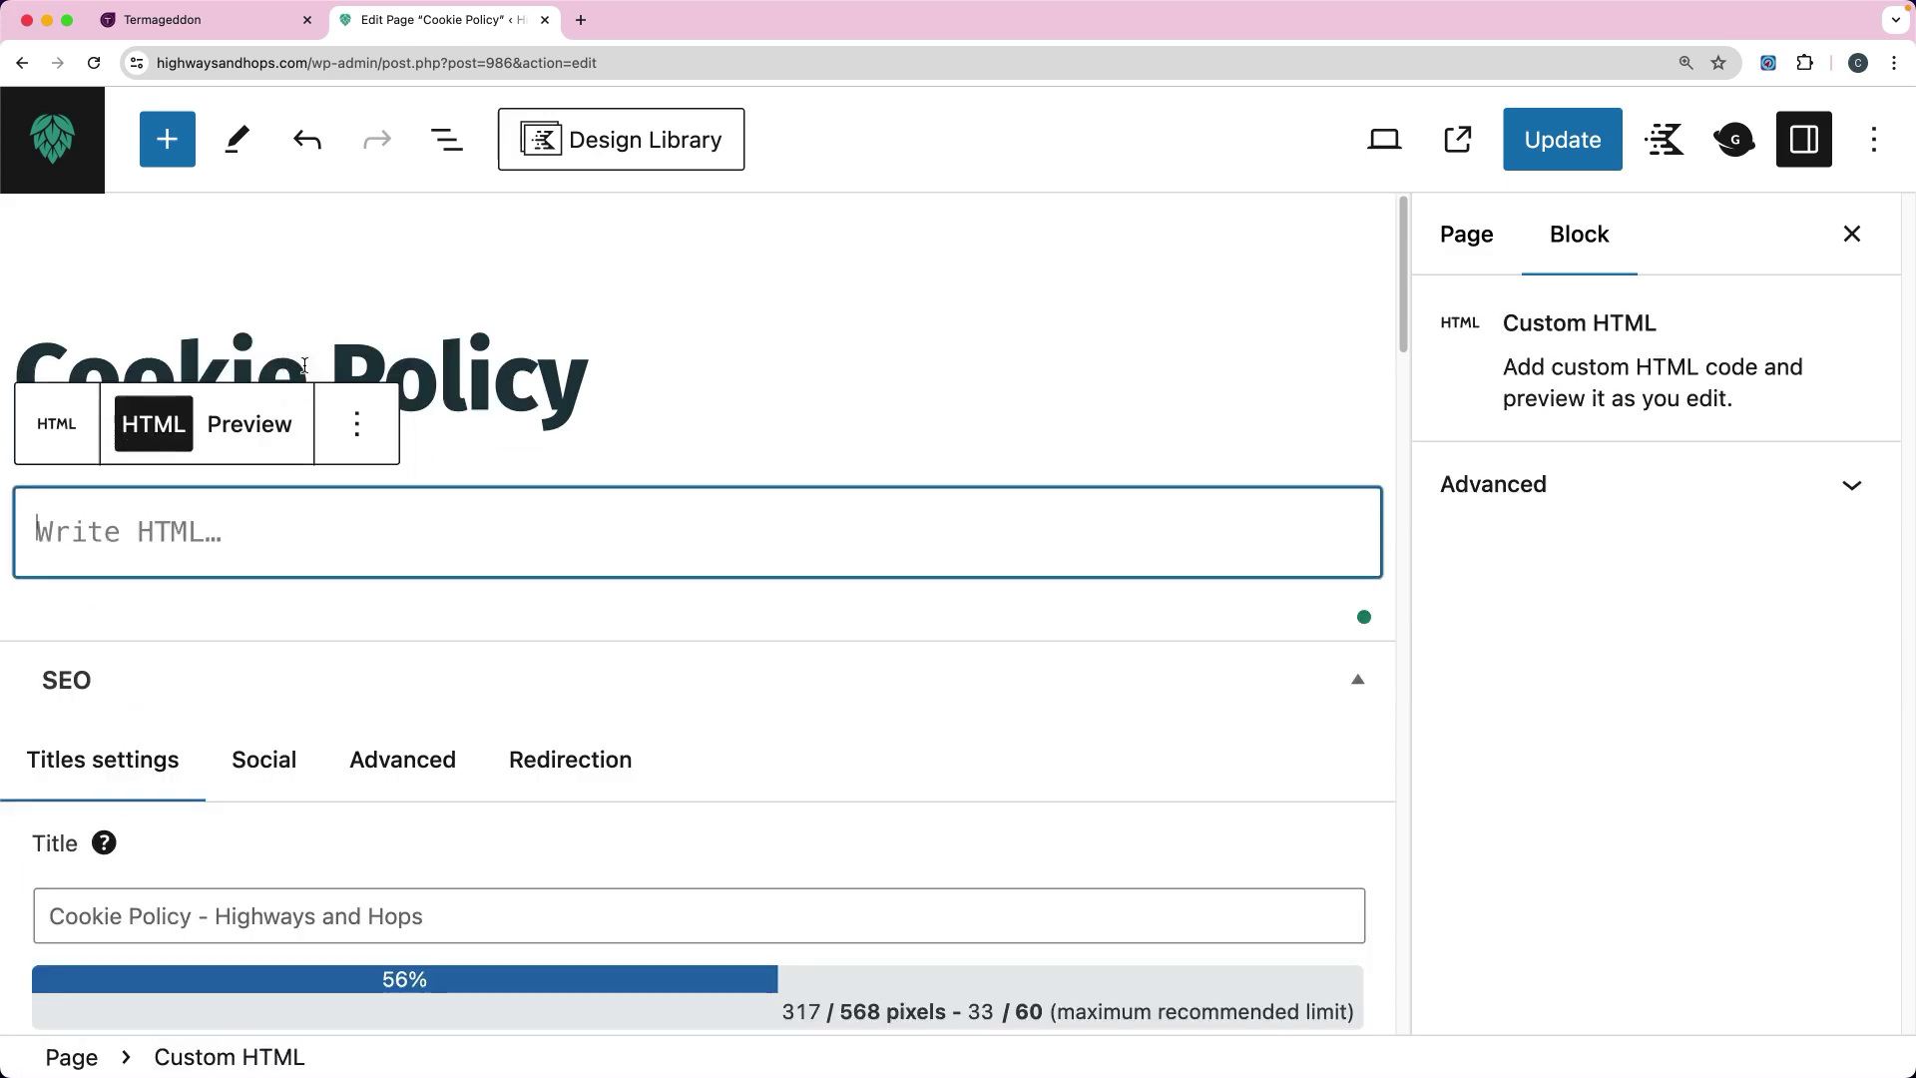
pyautogui.click(133, 539)
pyautogui.press('super+v')
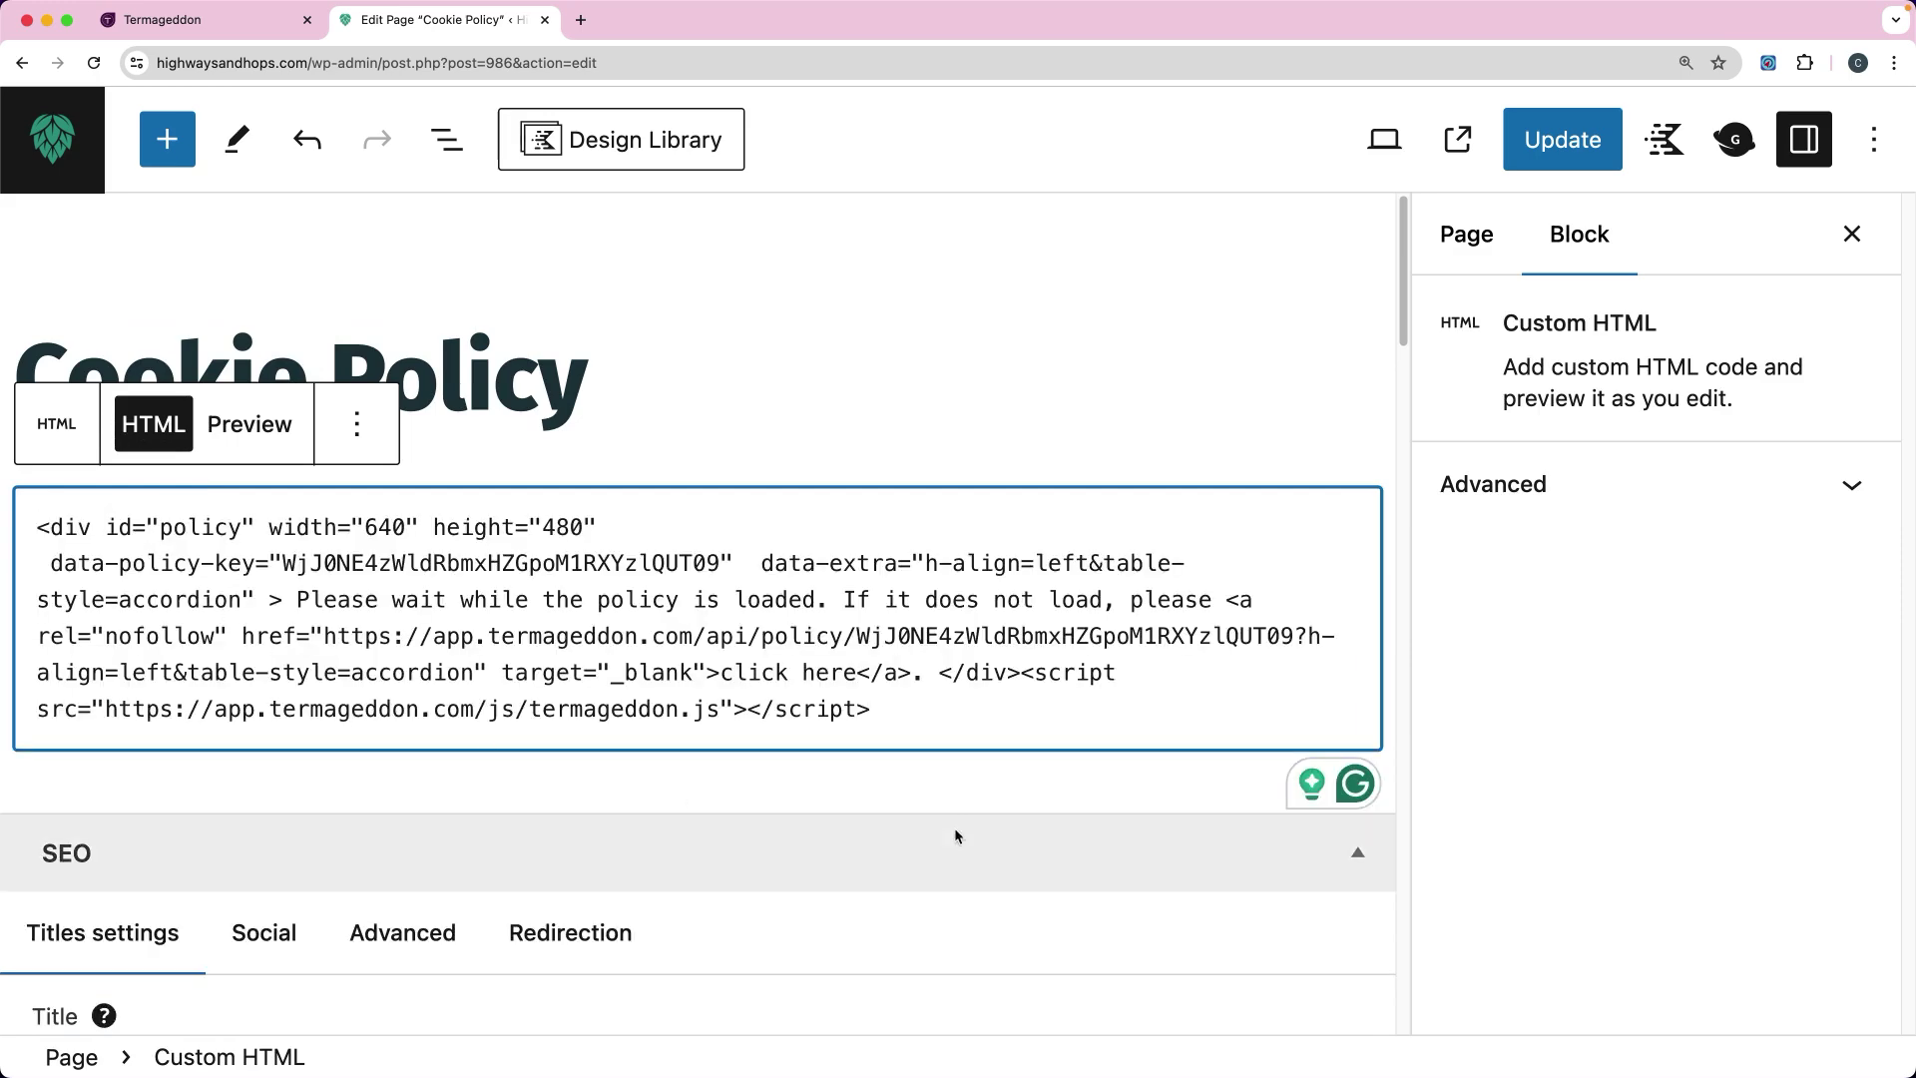
pyautogui.press('super+a')
pyautogui.click(1537, 150)
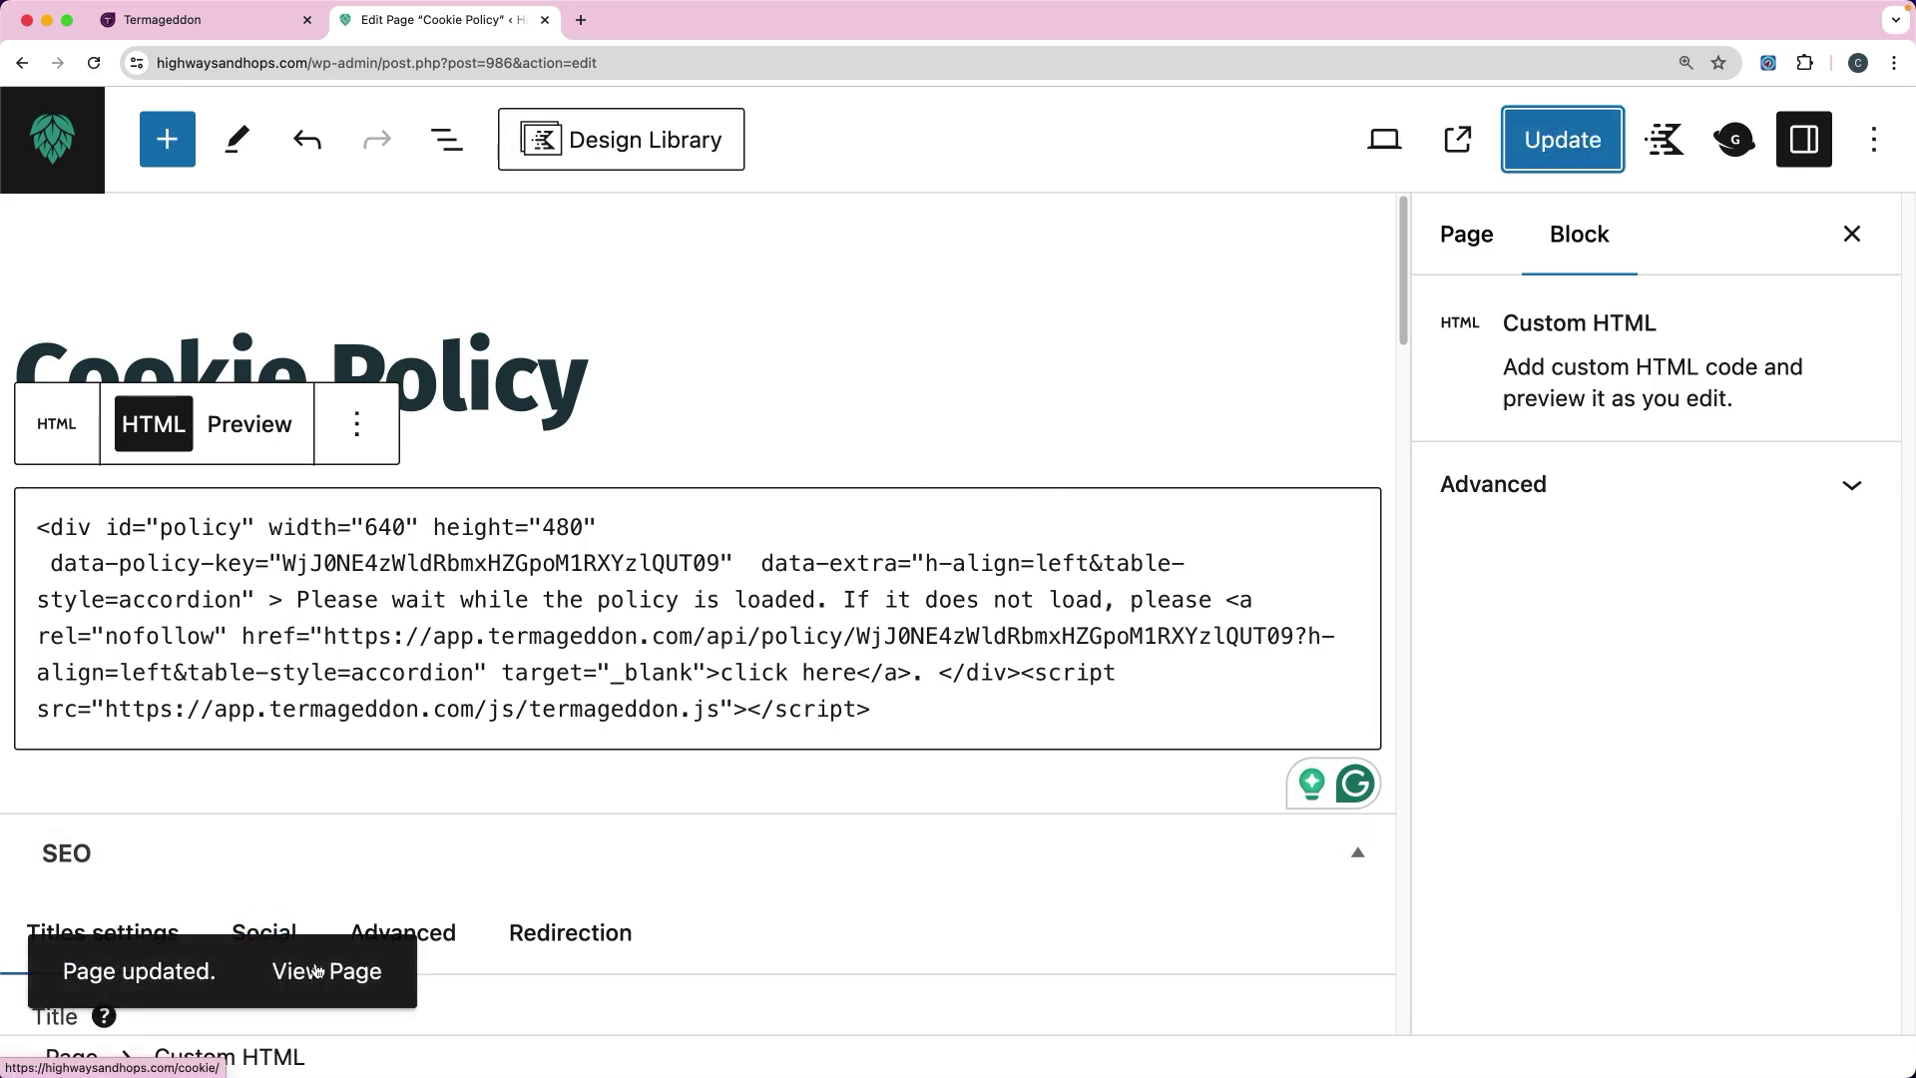
# - View the published Cookie Policy page and examine its policy text and its essential, functional and marketing cookie sections
pyautogui.click(317, 970)
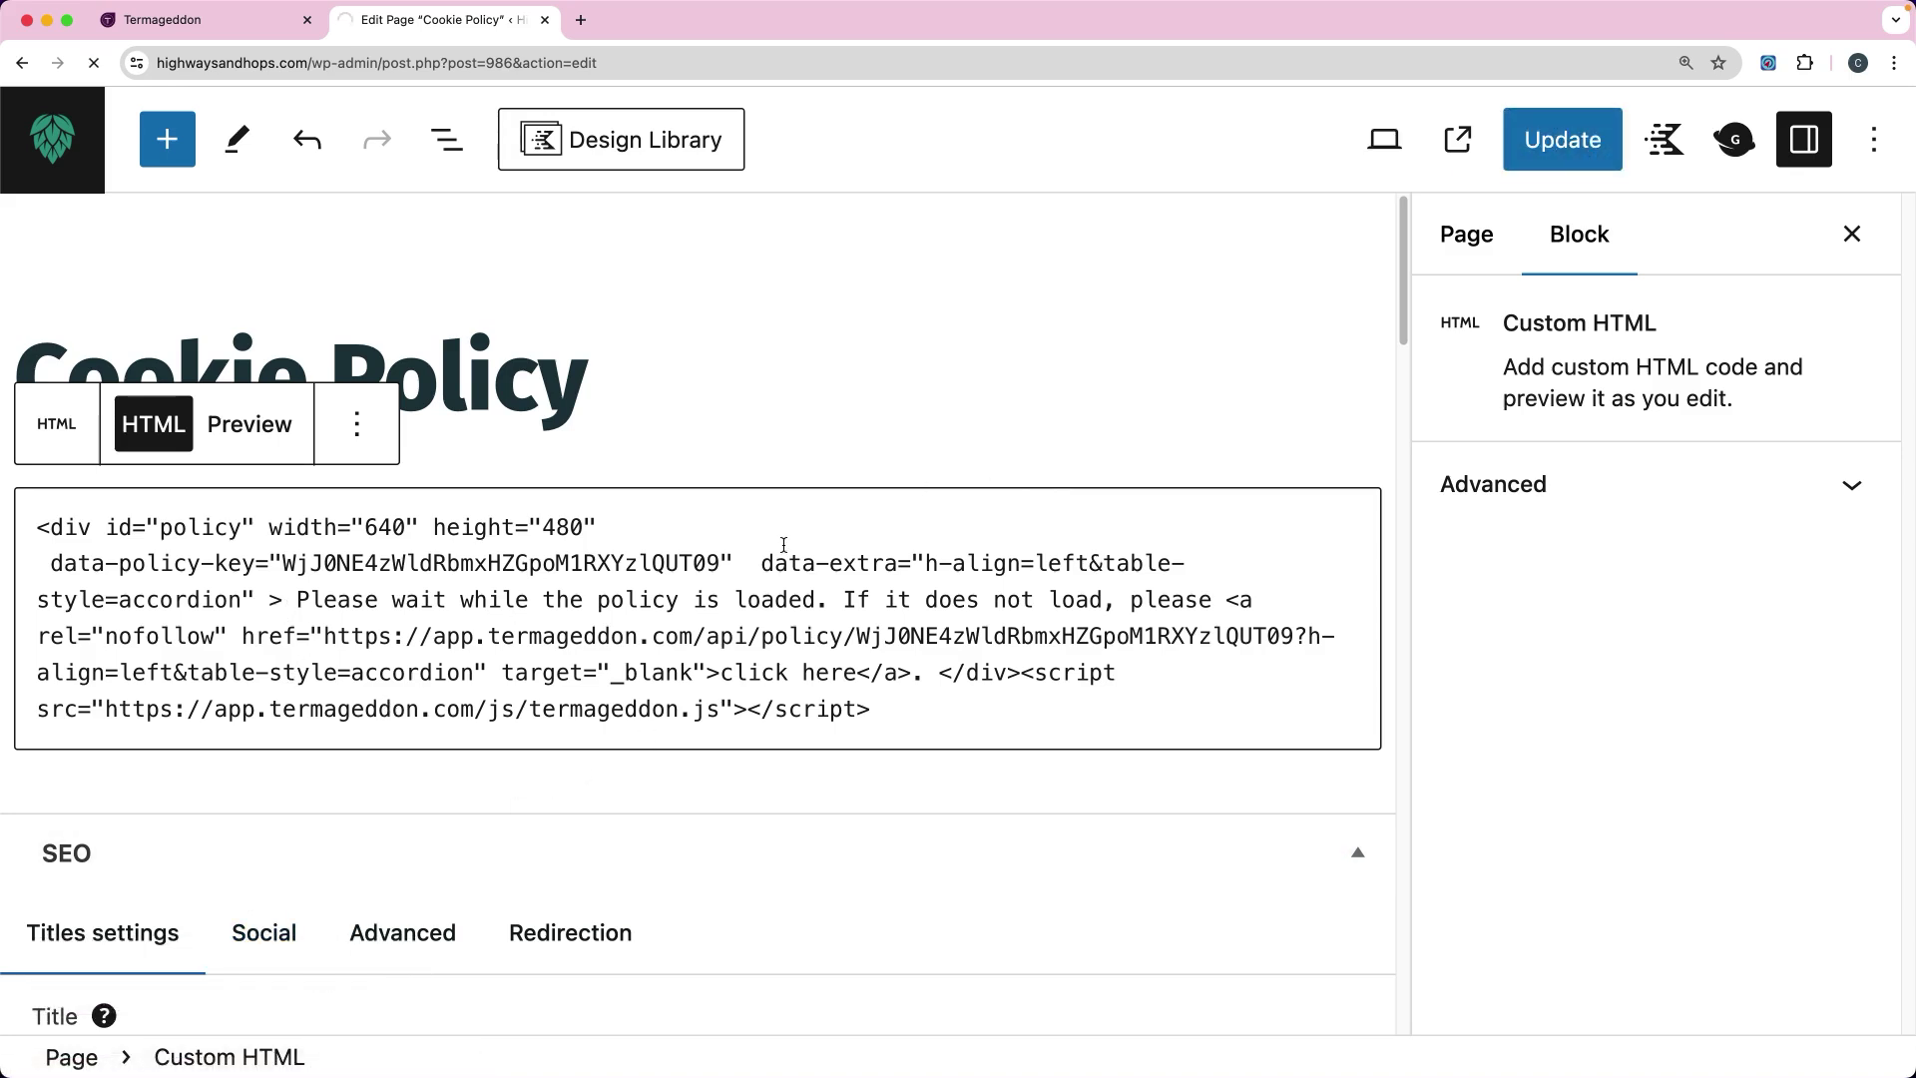
pyautogui.scroll(-5, 1047, 684)
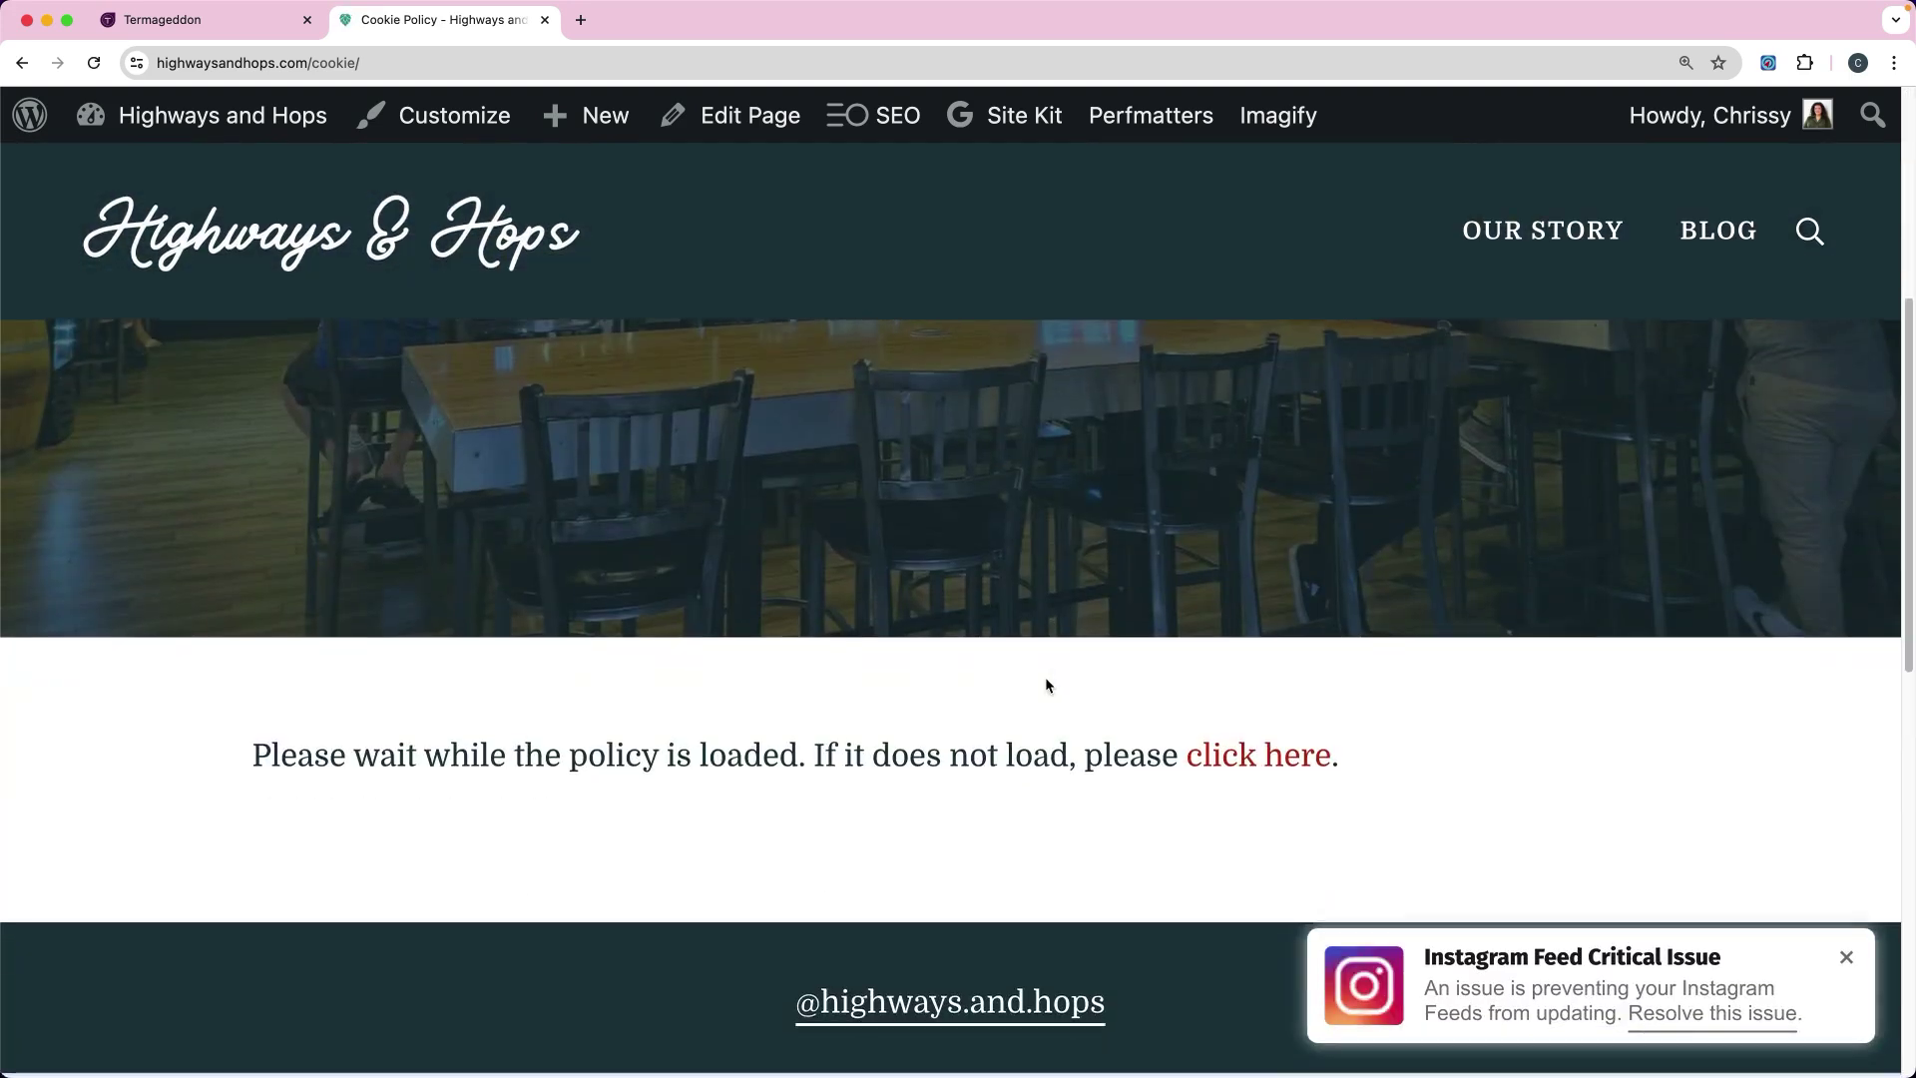
pyautogui.scroll(-5, 1047, 685)
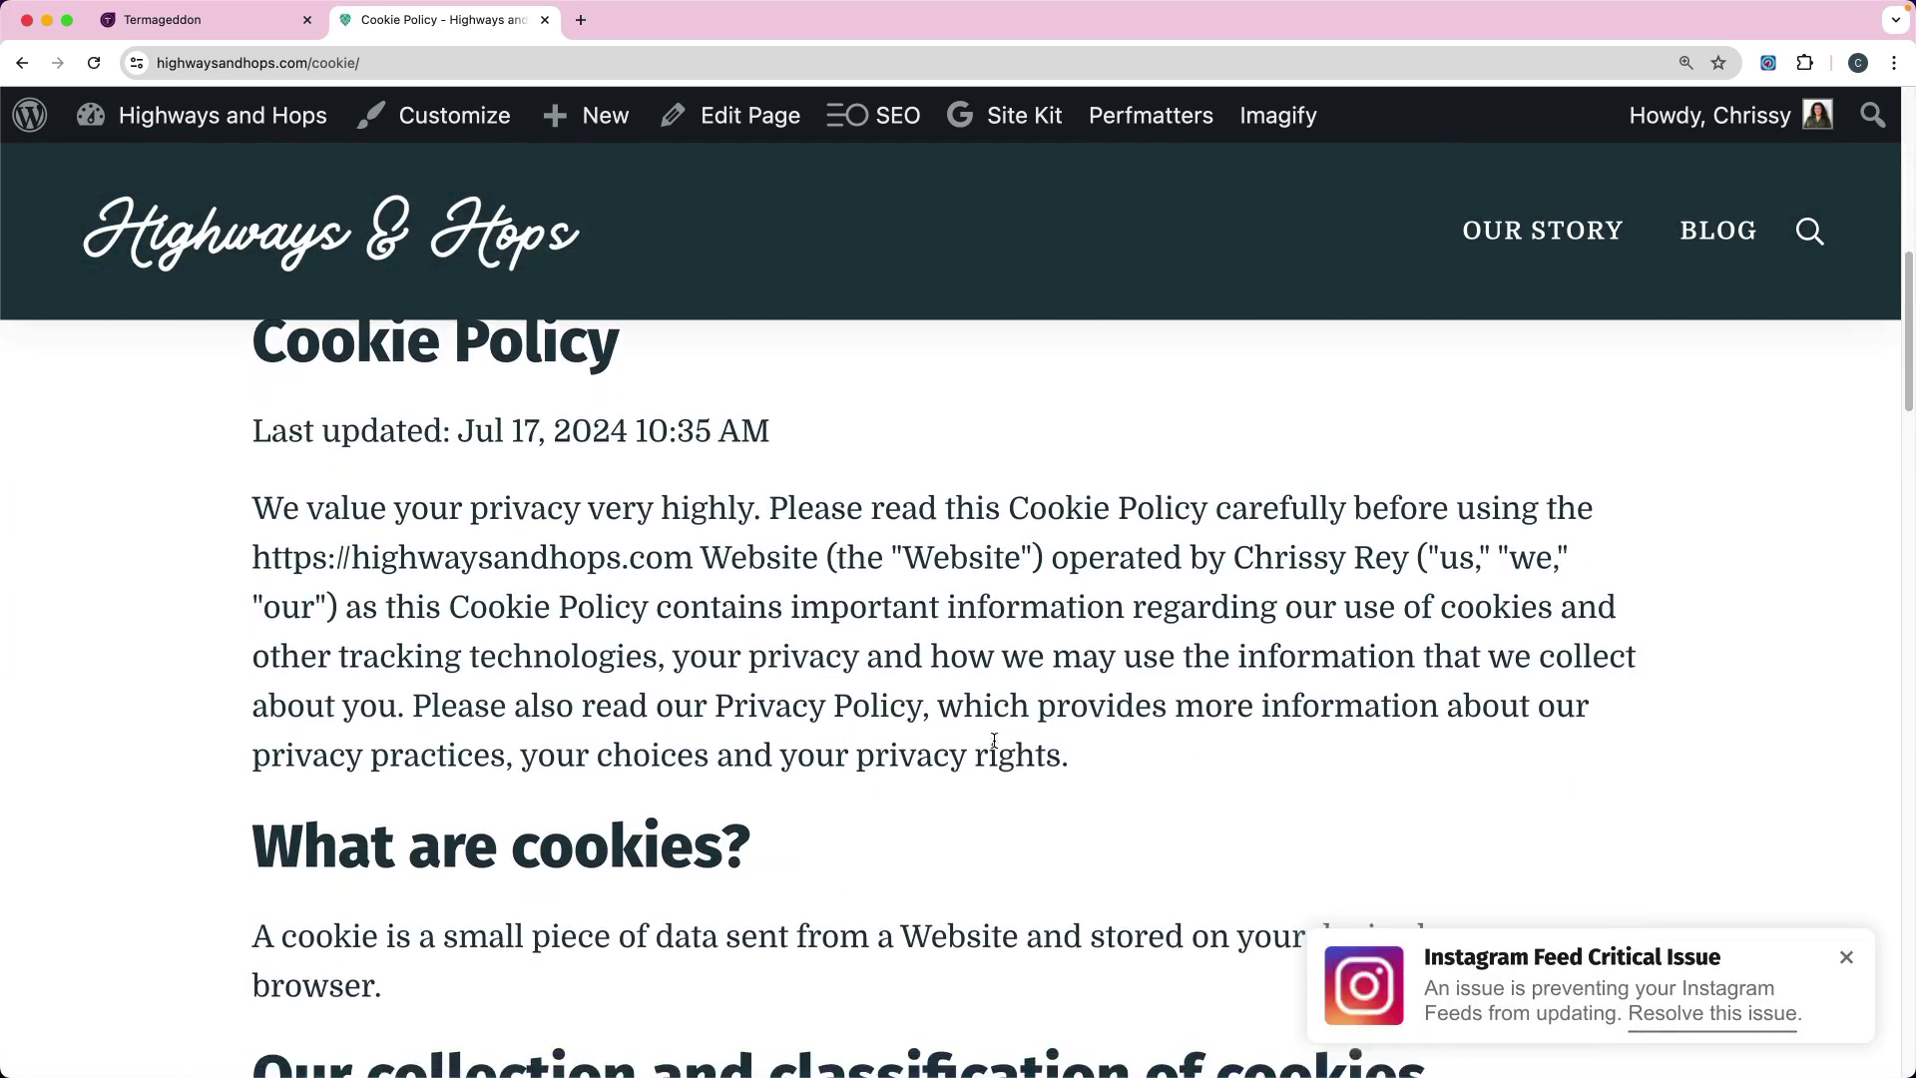
pyautogui.scroll(-10, 928, 634)
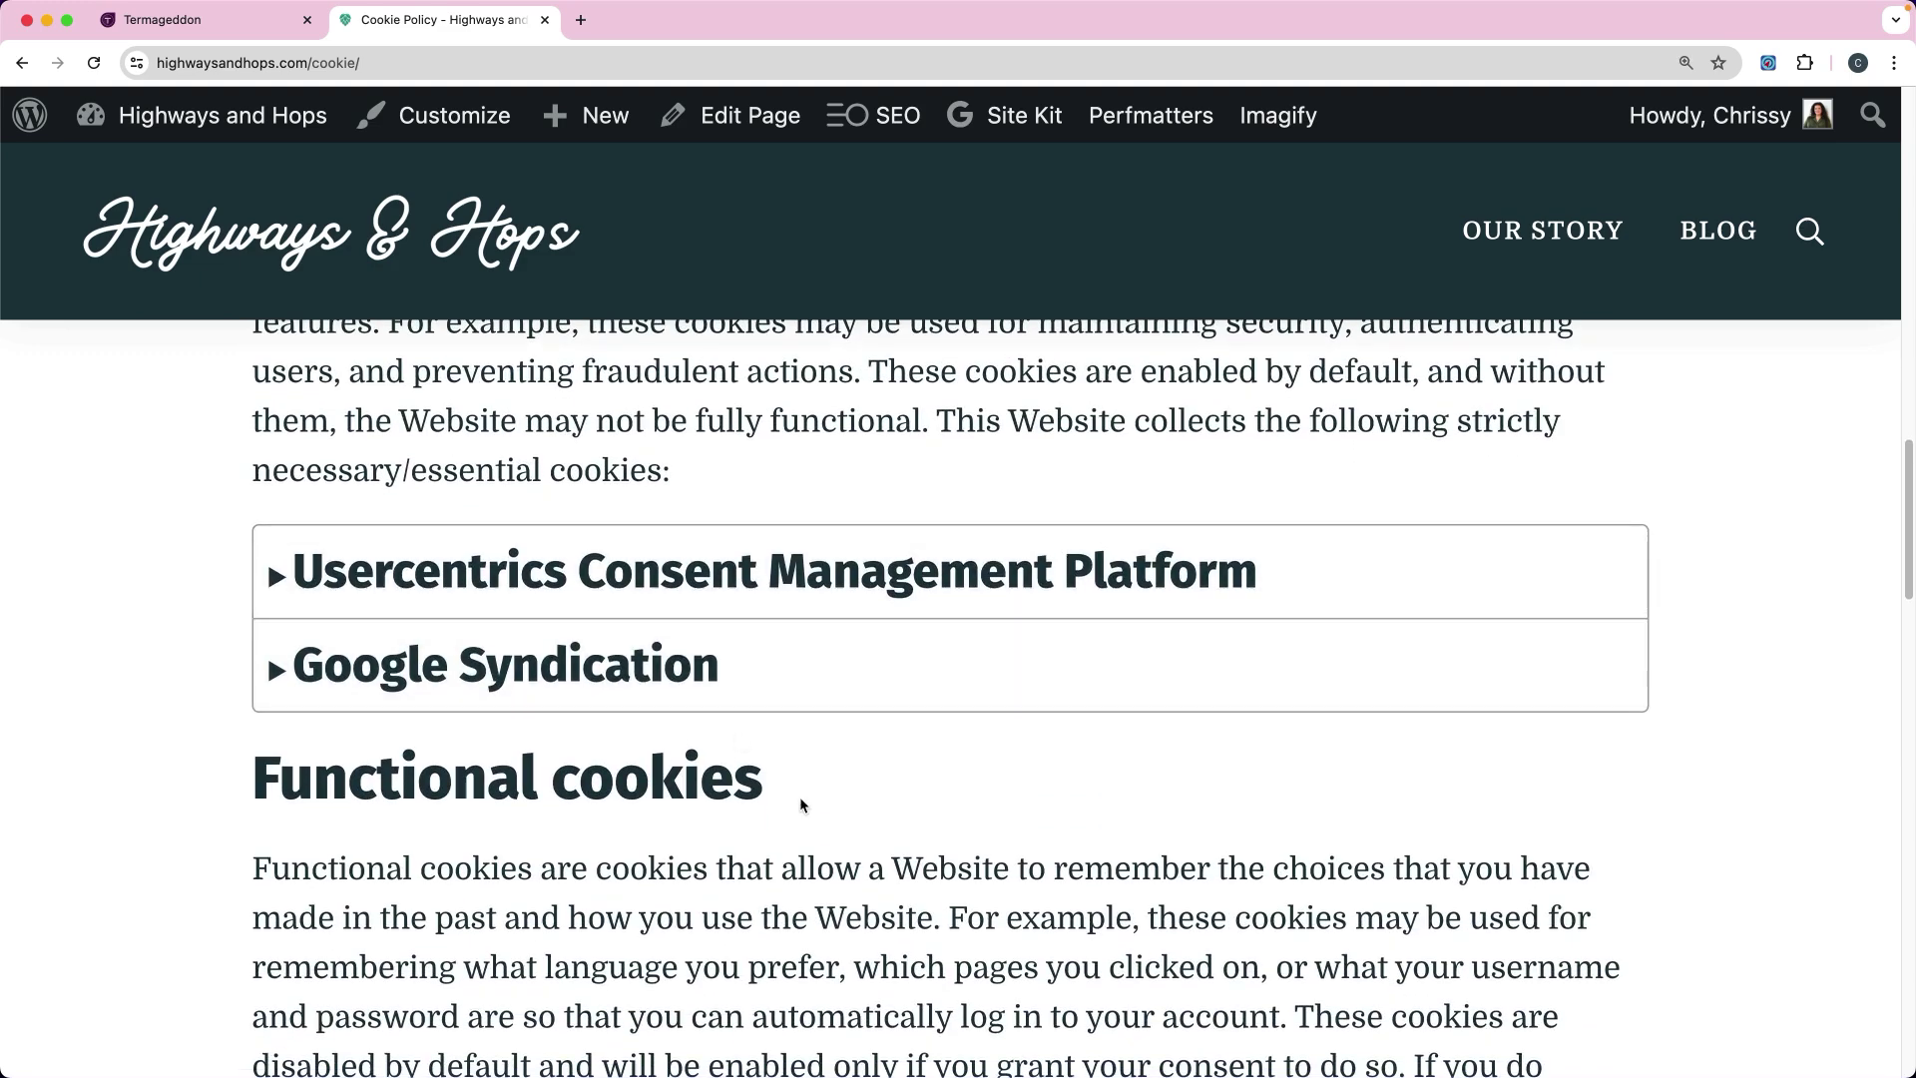
pyautogui.scroll(15, 802, 804)
pyautogui.scroll(-5, 816, 791)
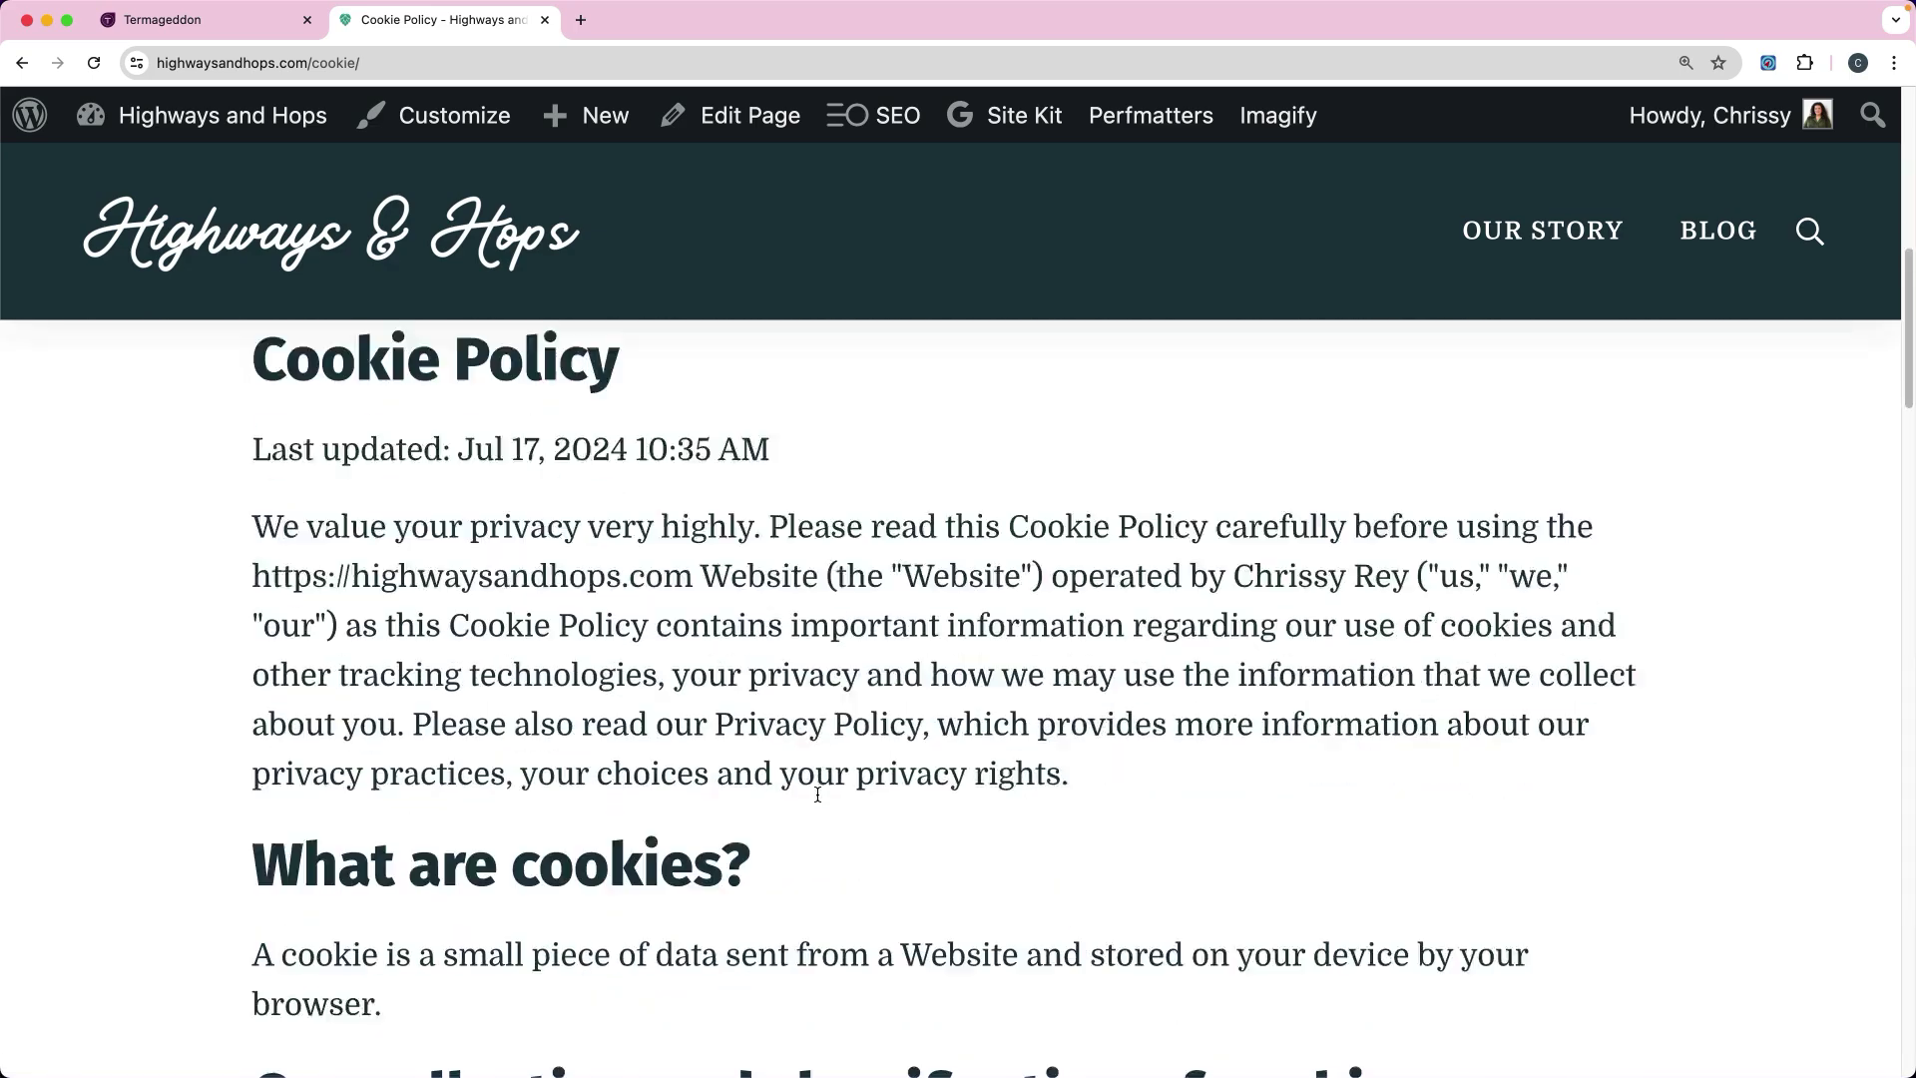
pyautogui.scroll(-10, 815, 795)
pyautogui.scroll(-3, 638, 789)
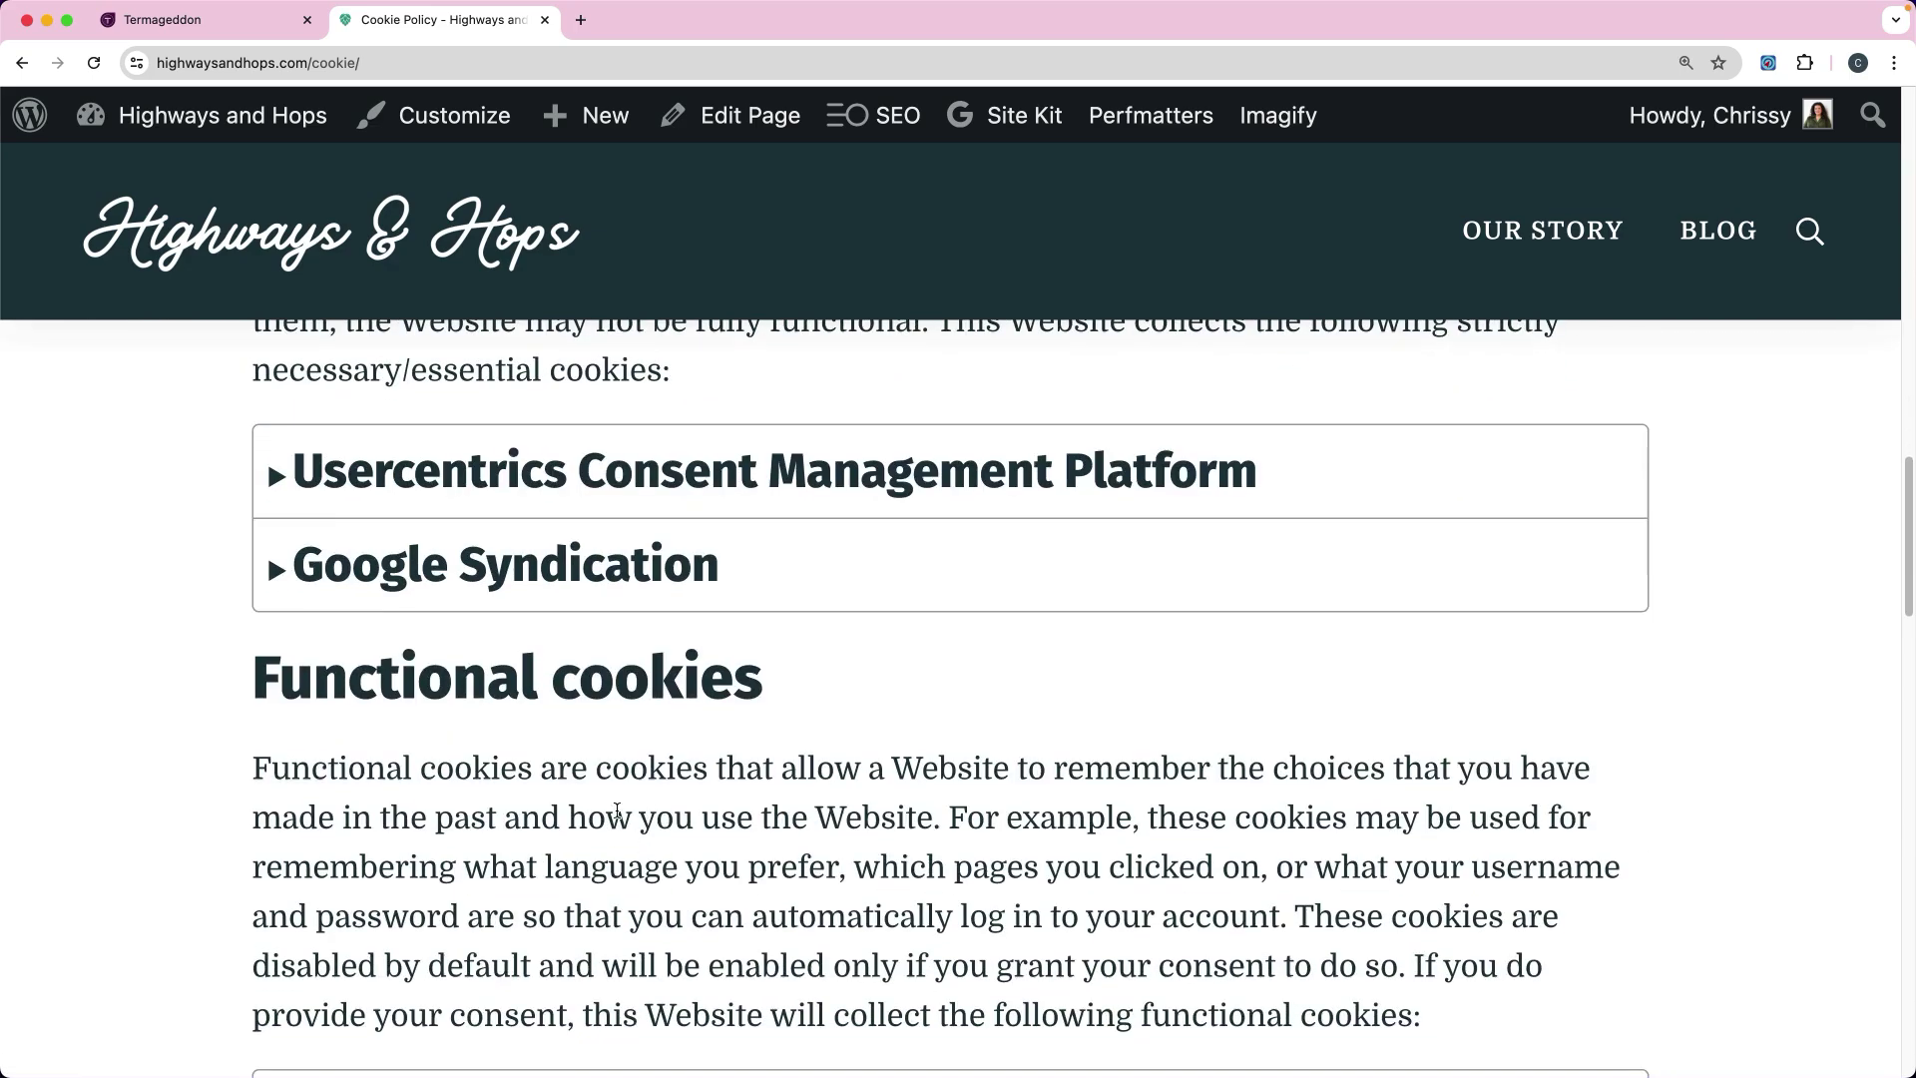
pyautogui.scroll(-4, 619, 808)
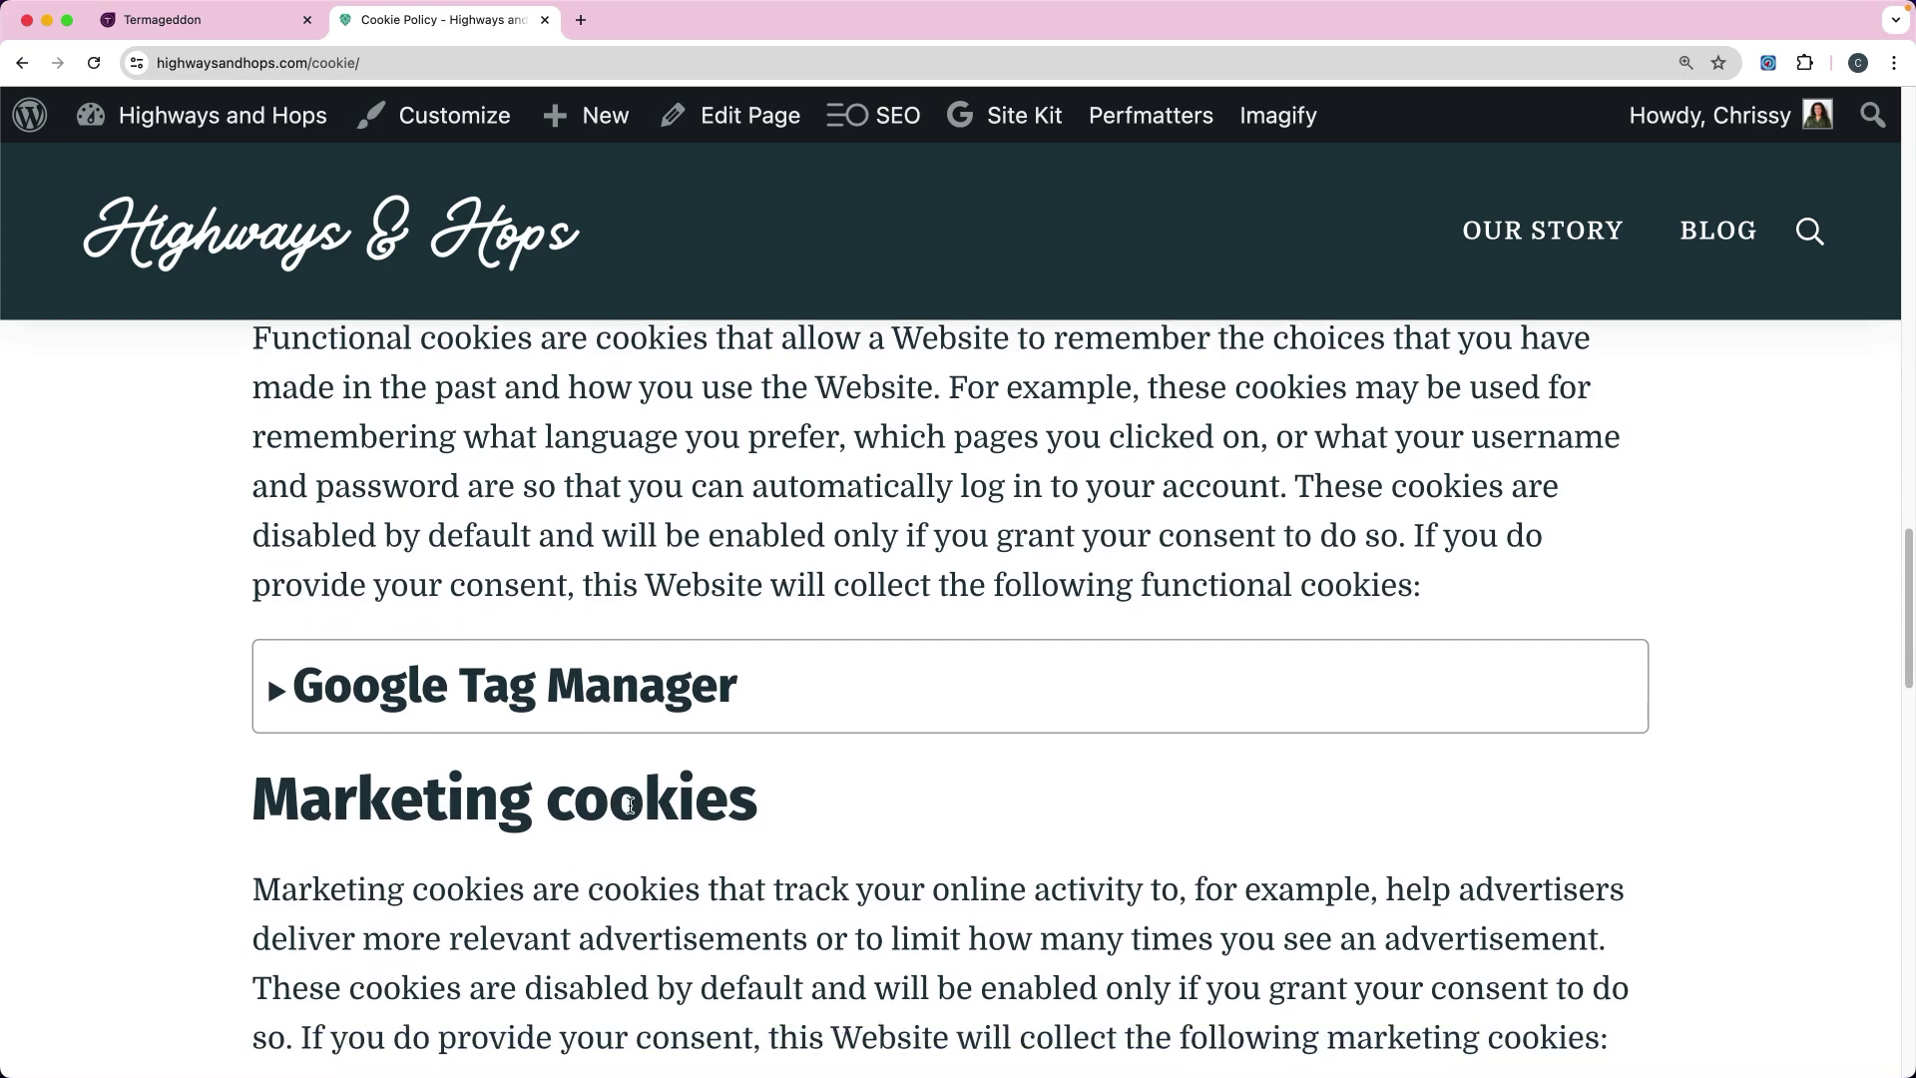
pyautogui.scroll(-5, 630, 805)
pyautogui.scroll(20, 630, 698)
# - Return to Termageddon and review the Usercentrics cookie consent tool embedding instructions and code
pyautogui.click(122, 22)
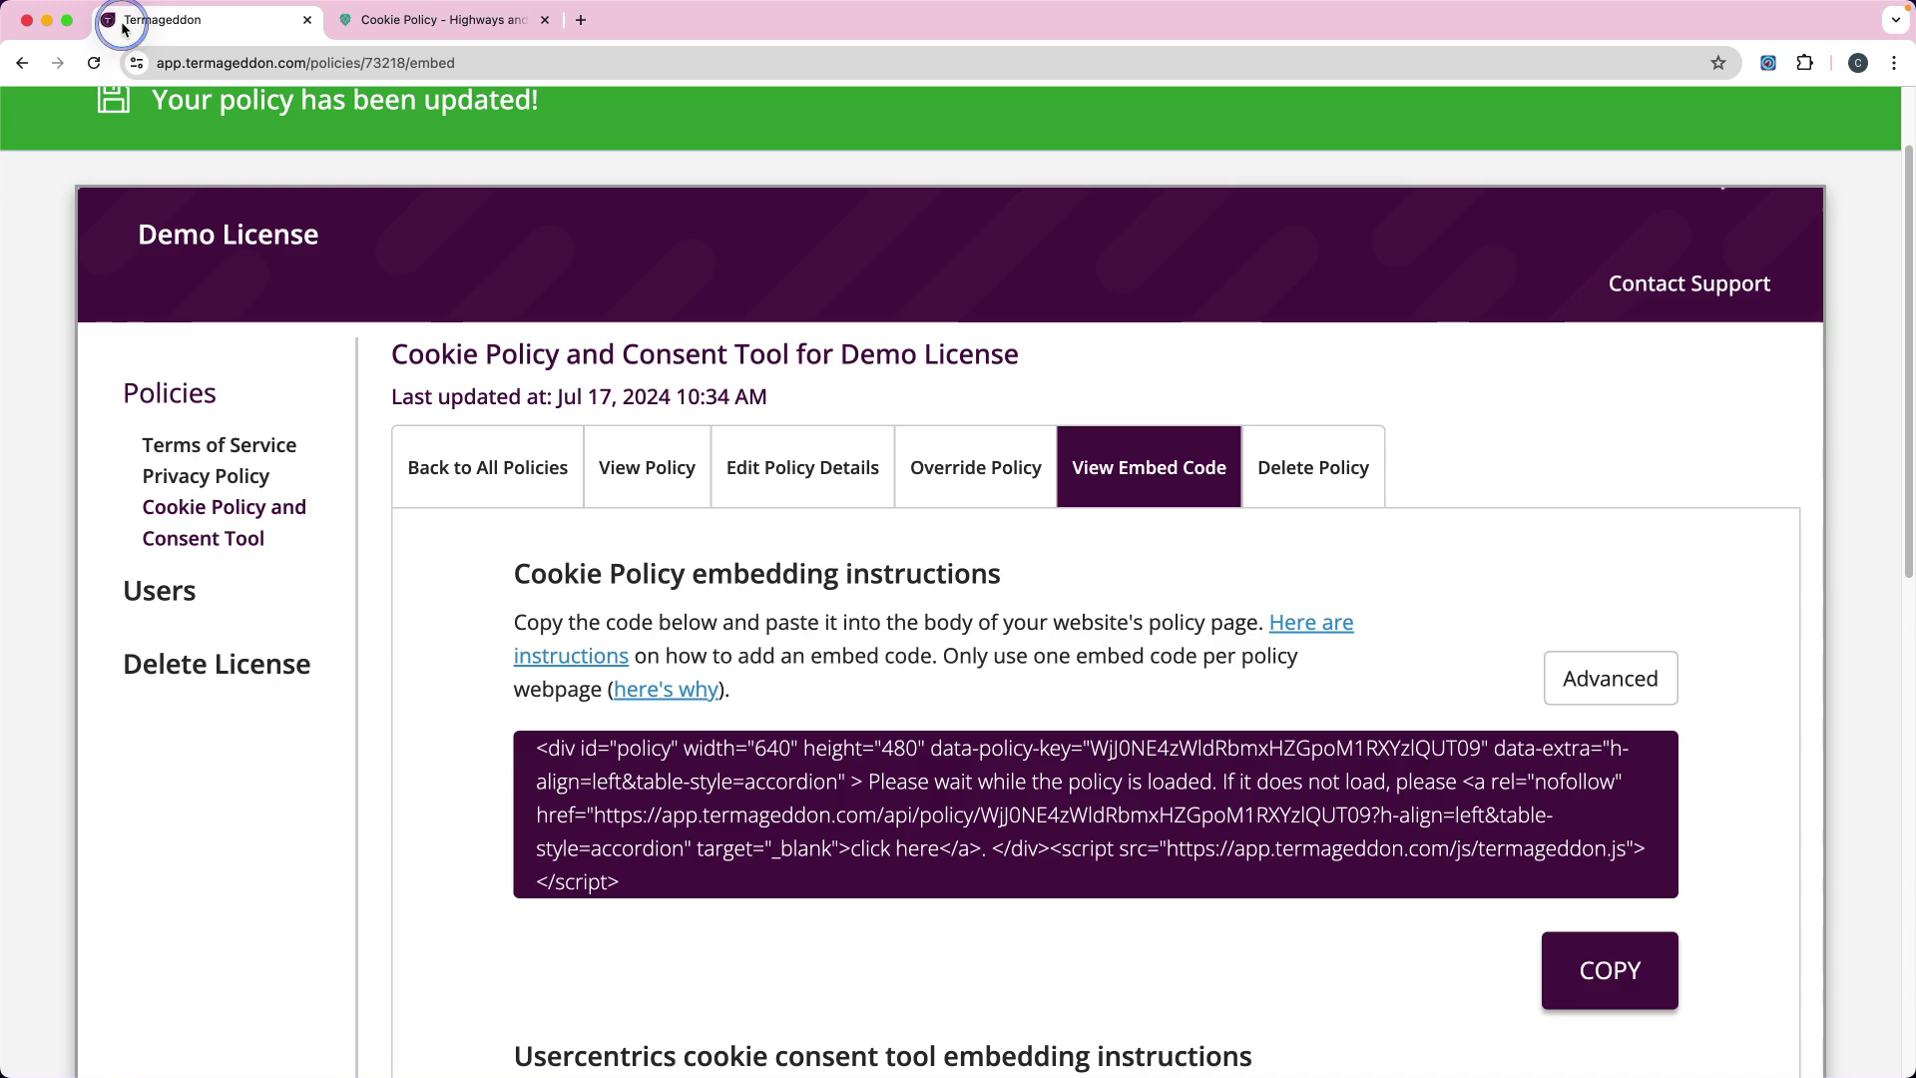
pyautogui.scroll(-5, 895, 830)
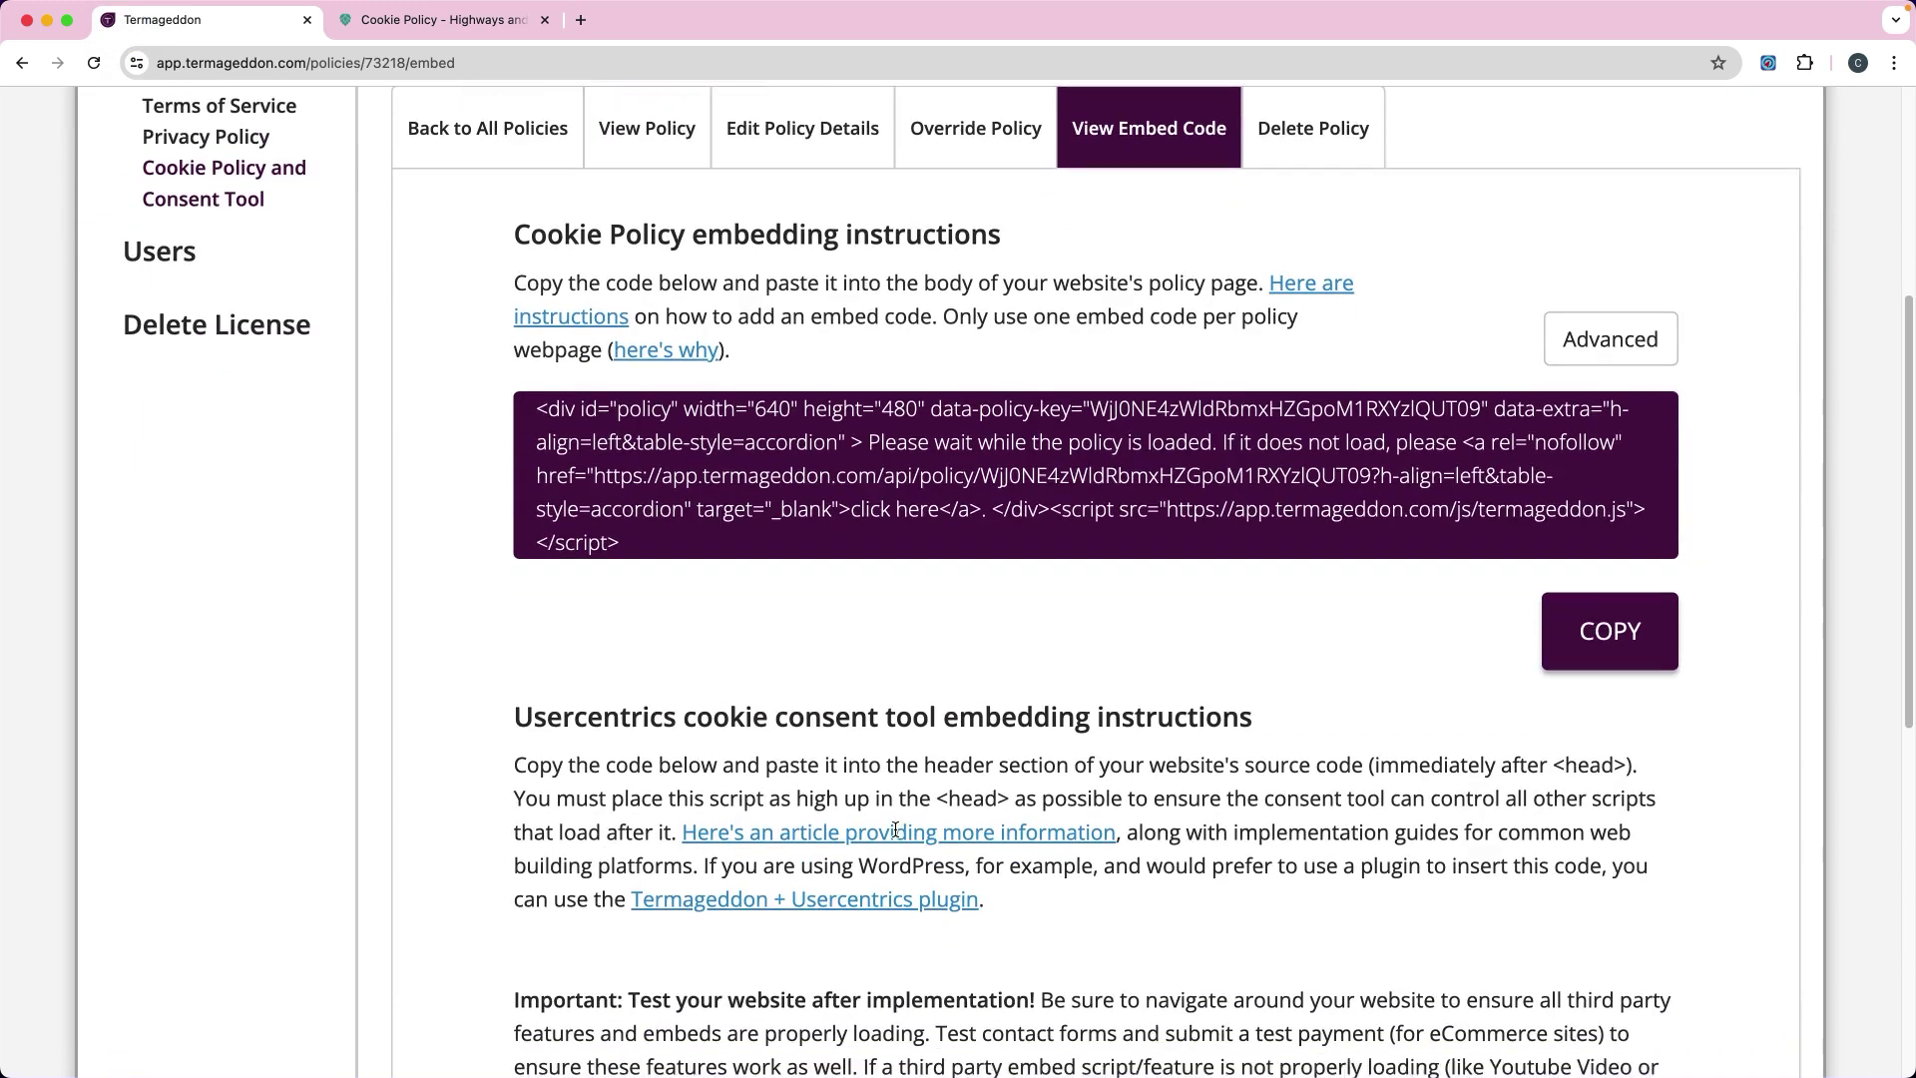
pyautogui.scroll(-3, 895, 830)
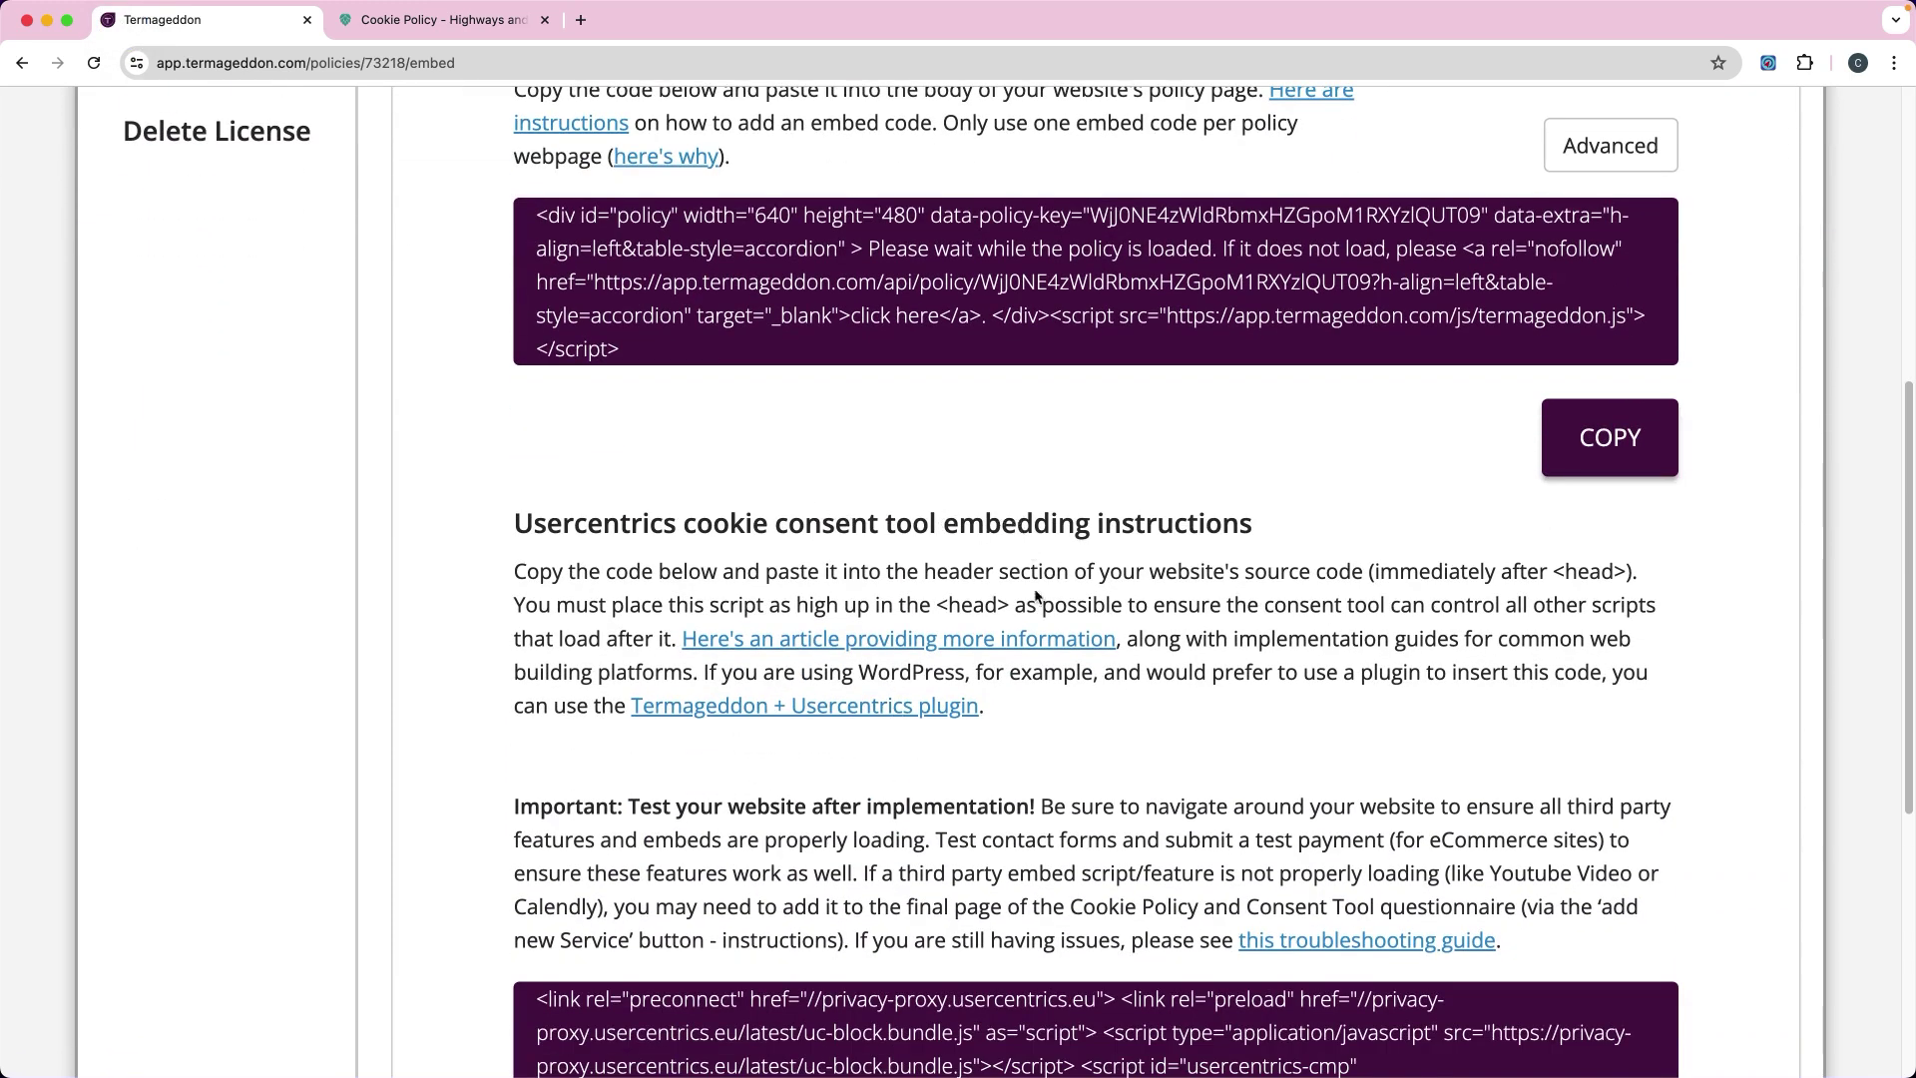
pyautogui.scroll(-5, 1036, 595)
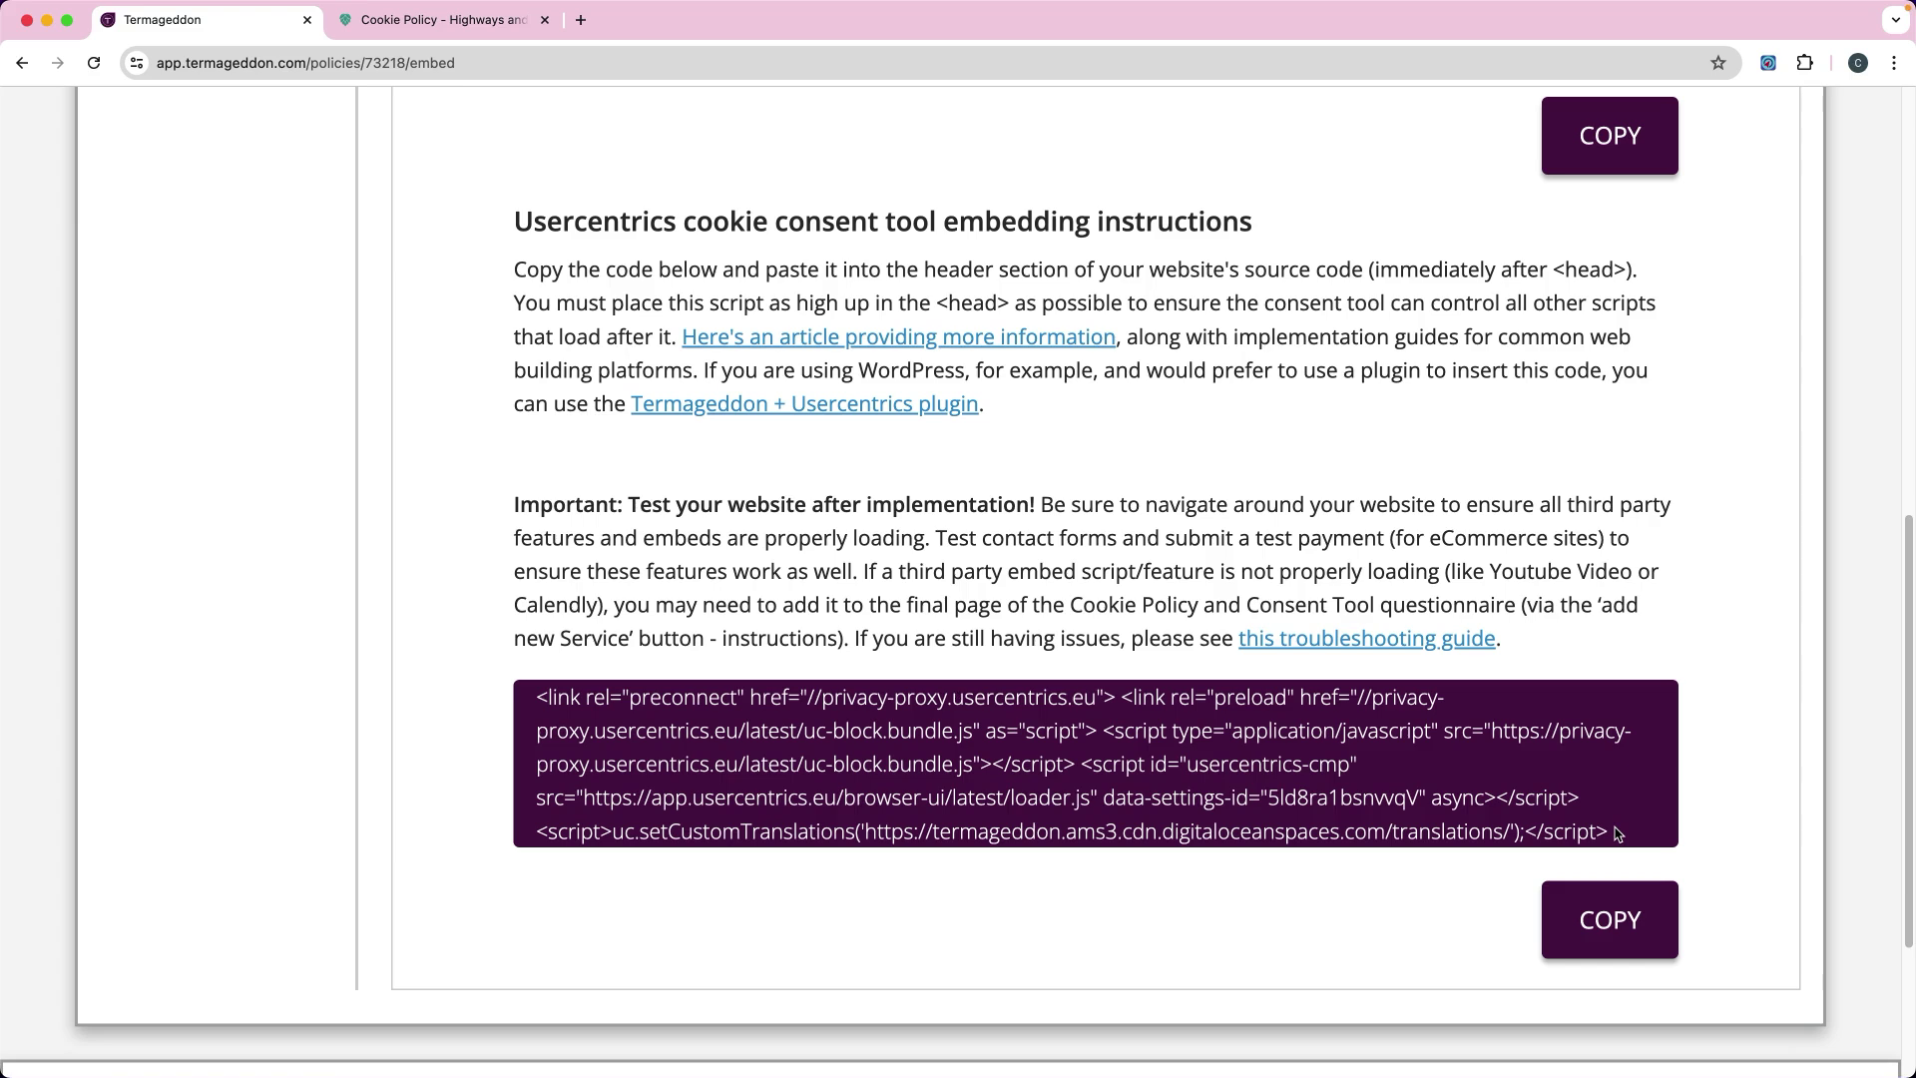
# - Copy the Usercentrics cookie consent tool embed code from Termageddon and open the Highways and Hops WordPress page for adding a new plugin
pyautogui.click(1610, 919)
pyautogui.click(381, 27)
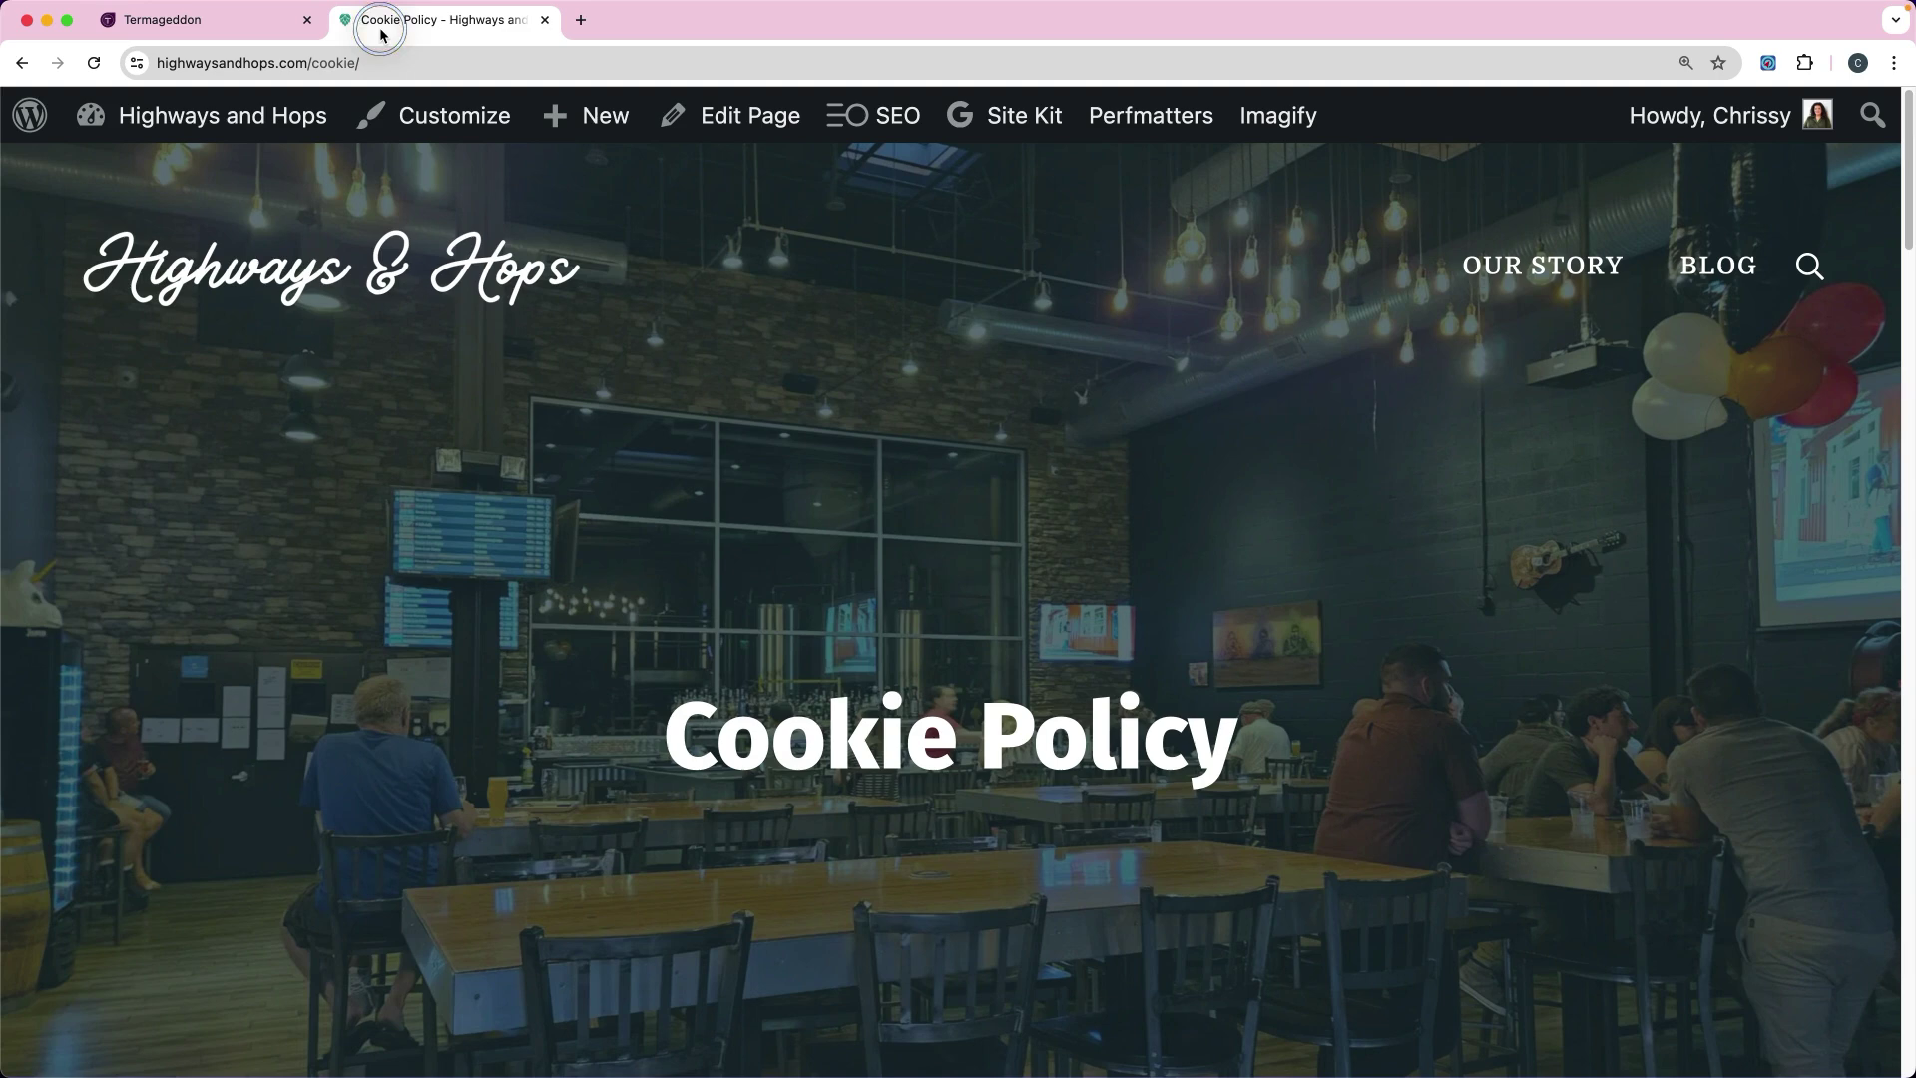
pyautogui.moveTo(201, 138)
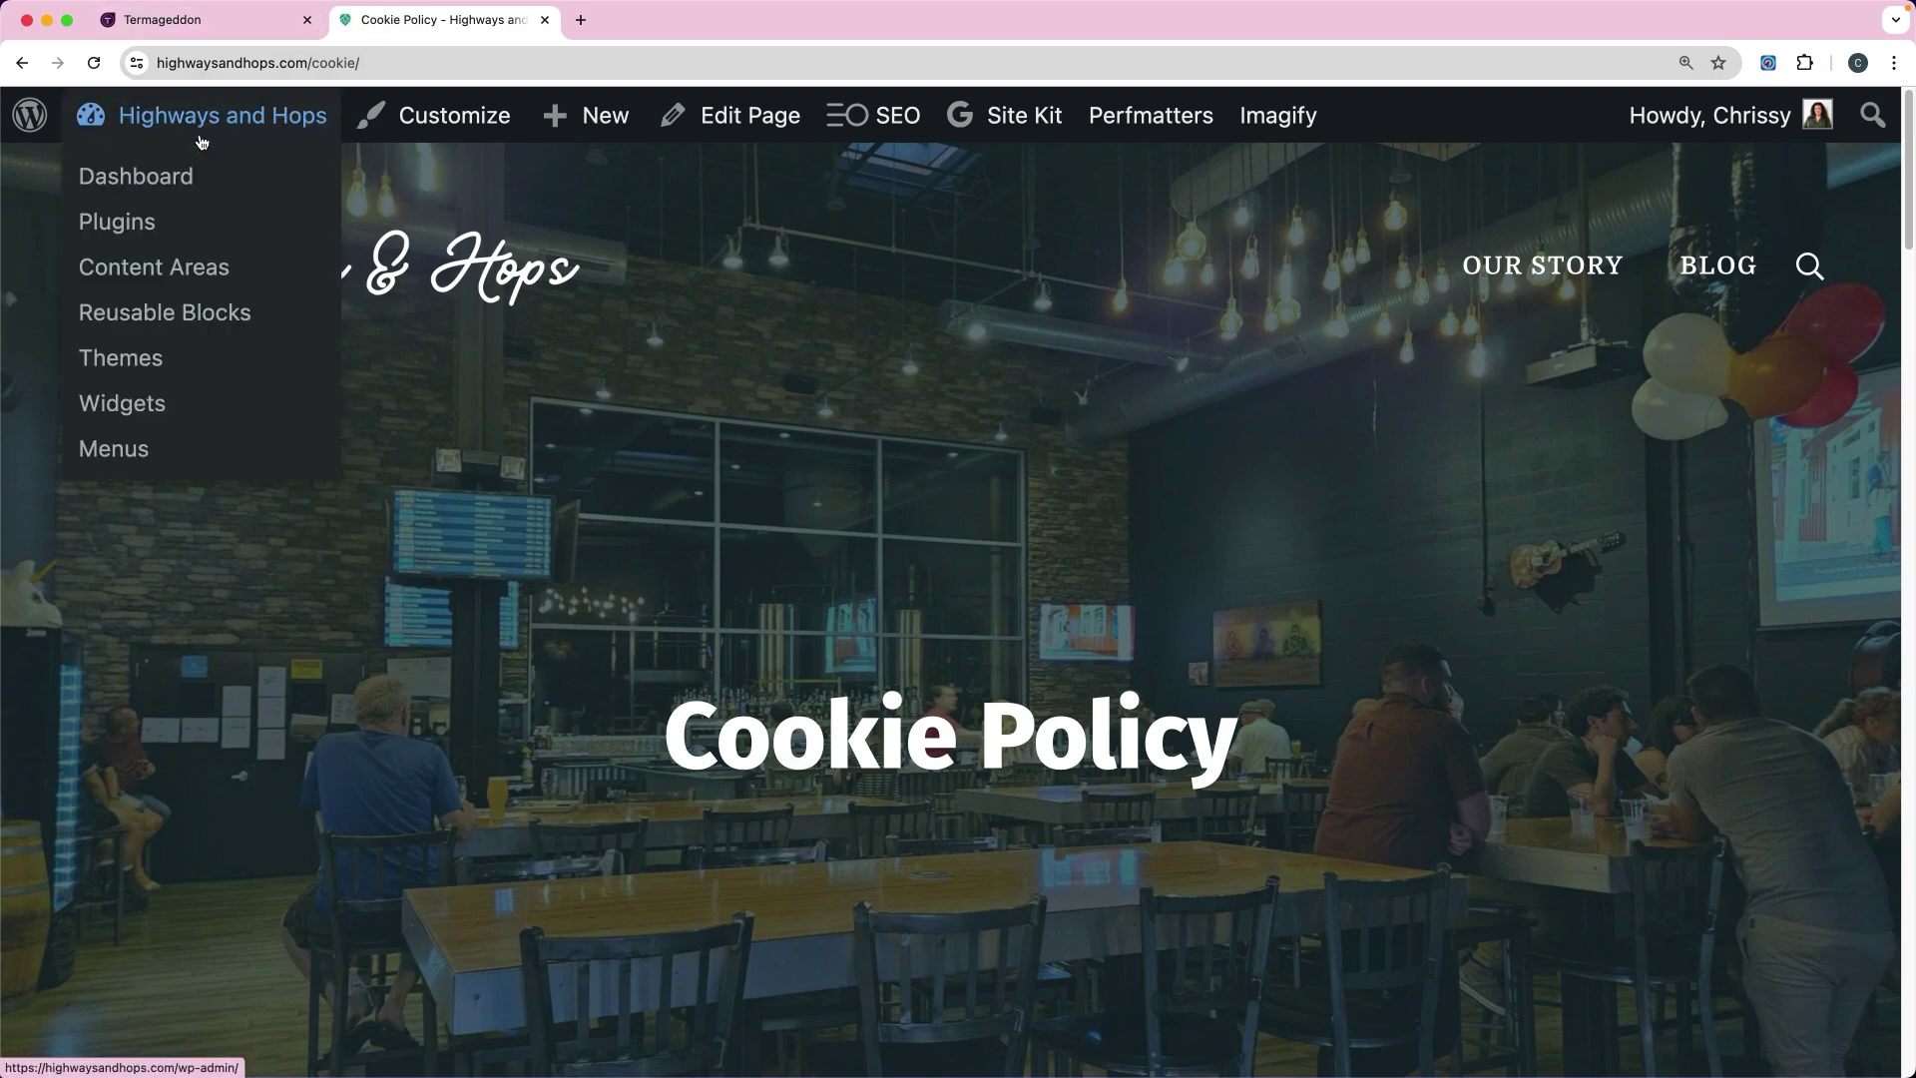
pyautogui.click(172, 189)
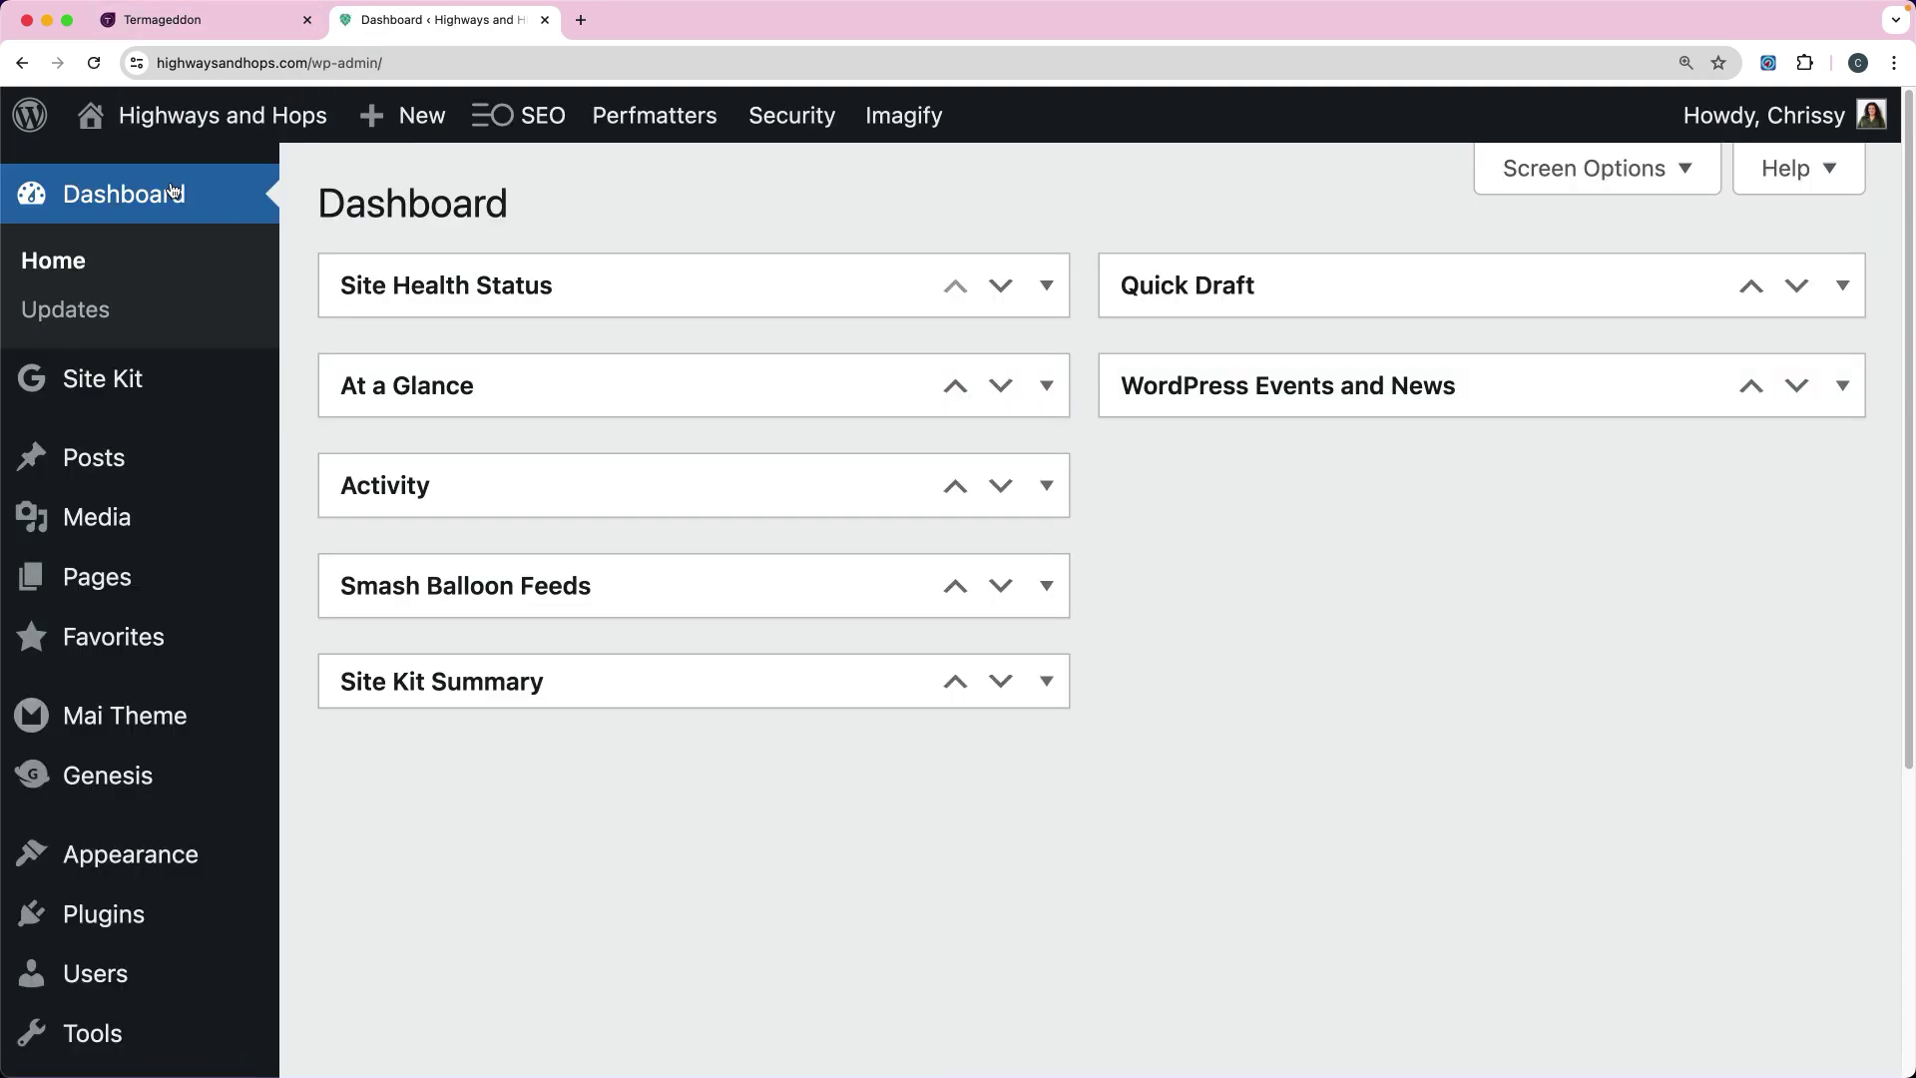
pyautogui.moveTo(94, 919)
pyautogui.click(416, 935)
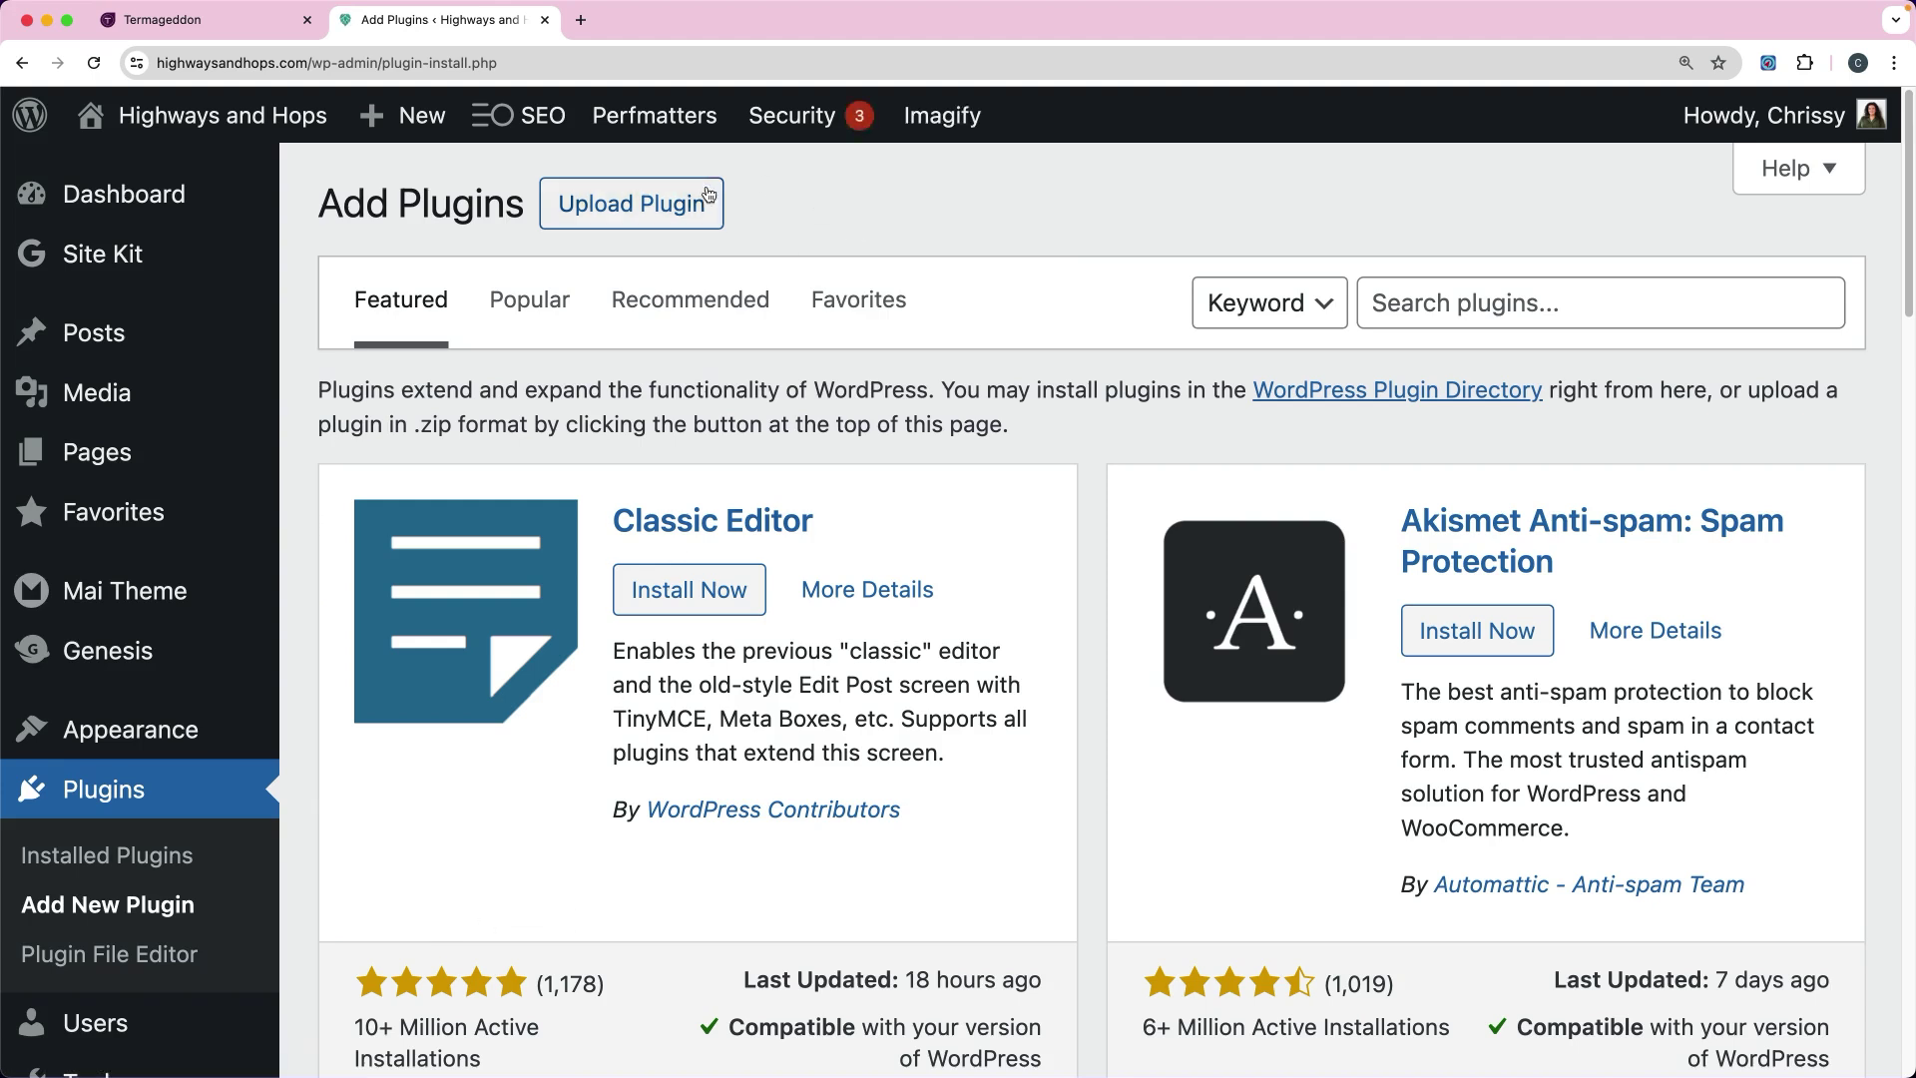
# - Search the plugin directory for "termageddon", and install and activate the Termageddon + Usercentrics plugin
pyautogui.click(1417, 300)
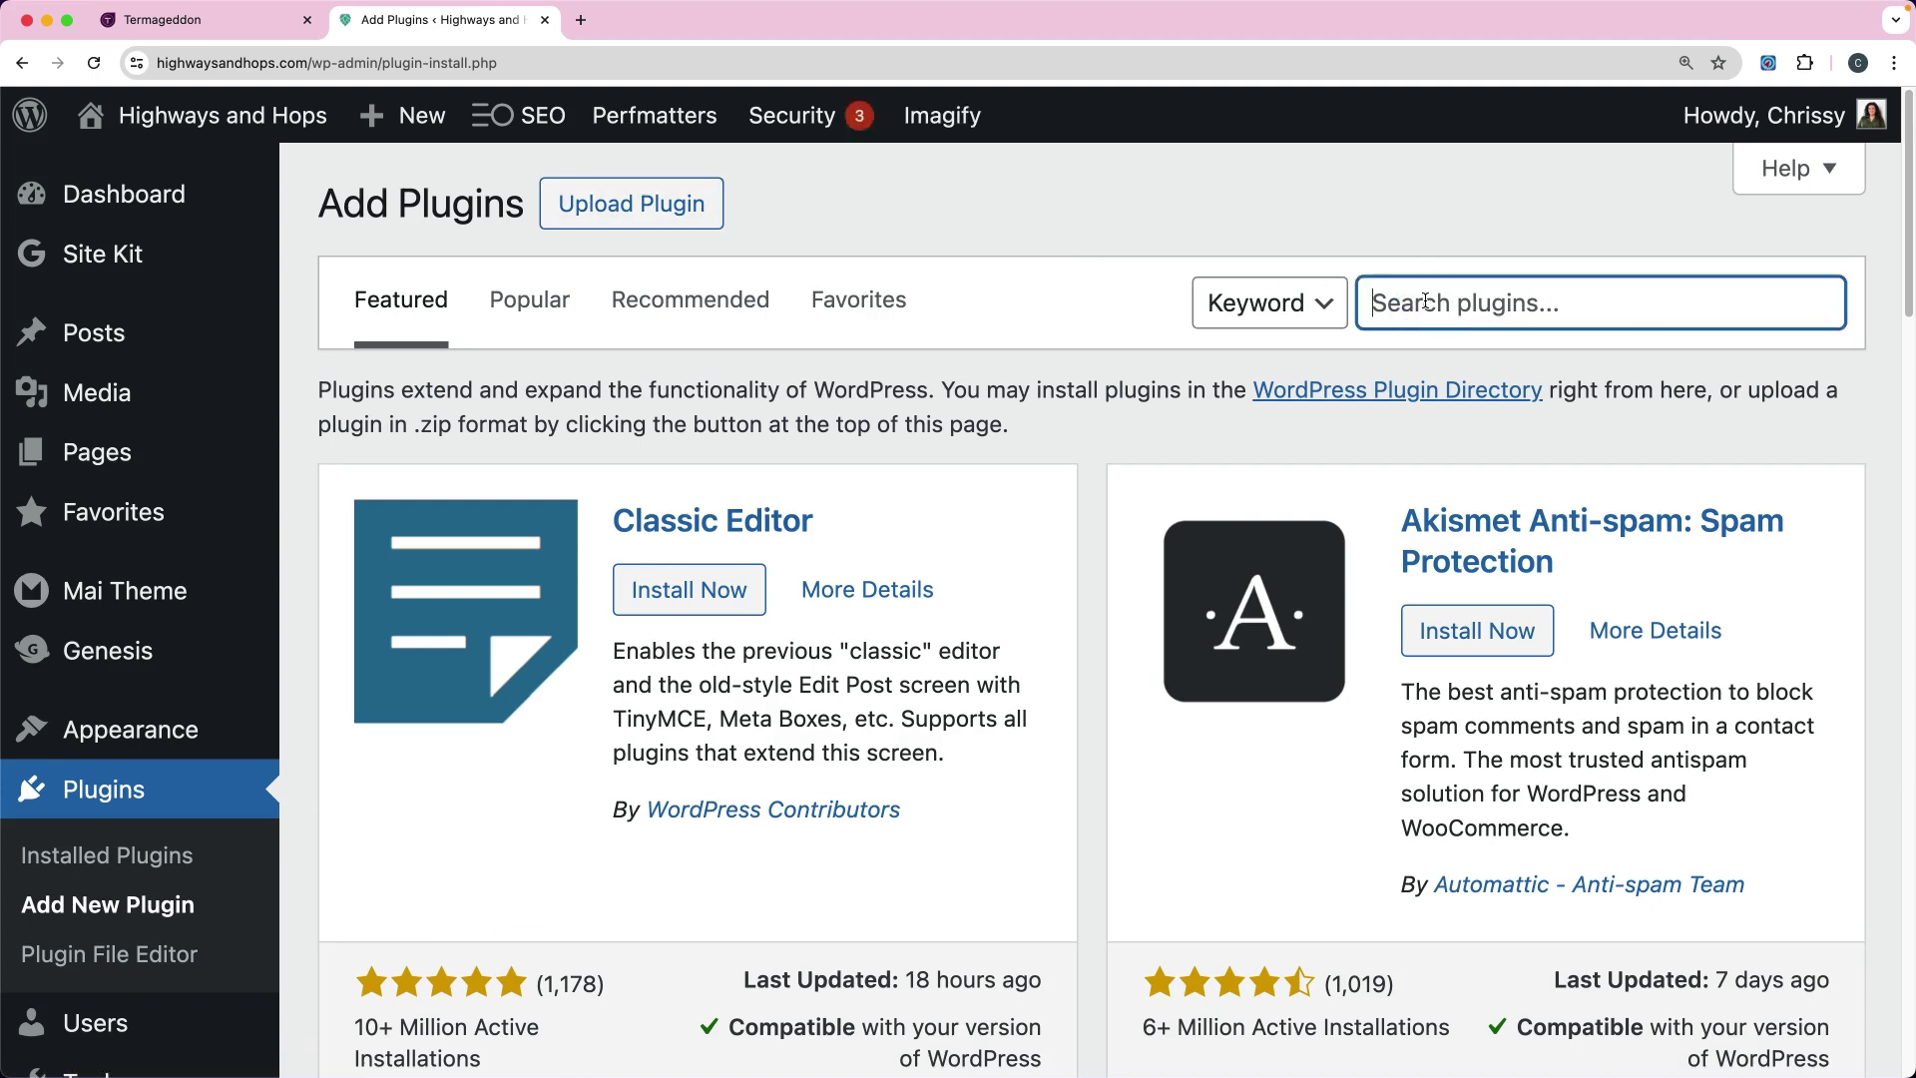
pyautogui.write('termageddon')
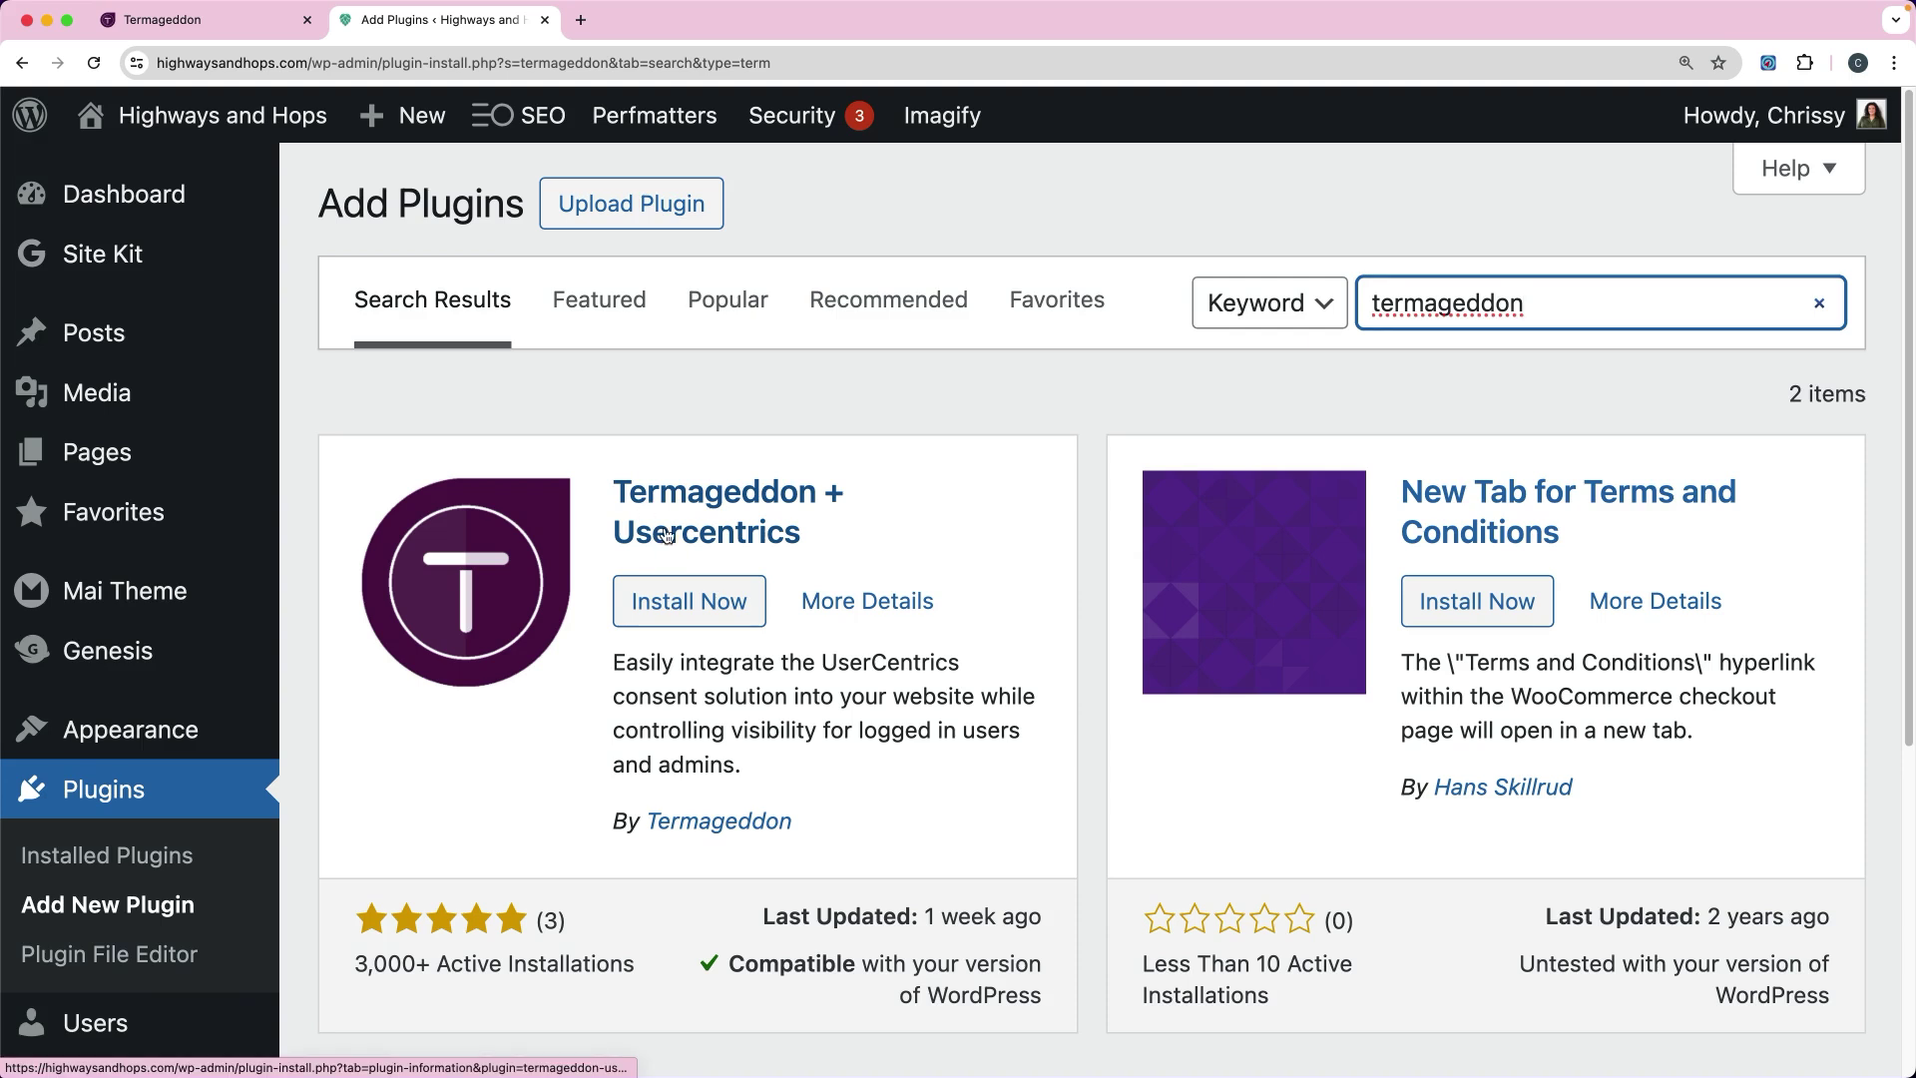
pyautogui.click(682, 603)
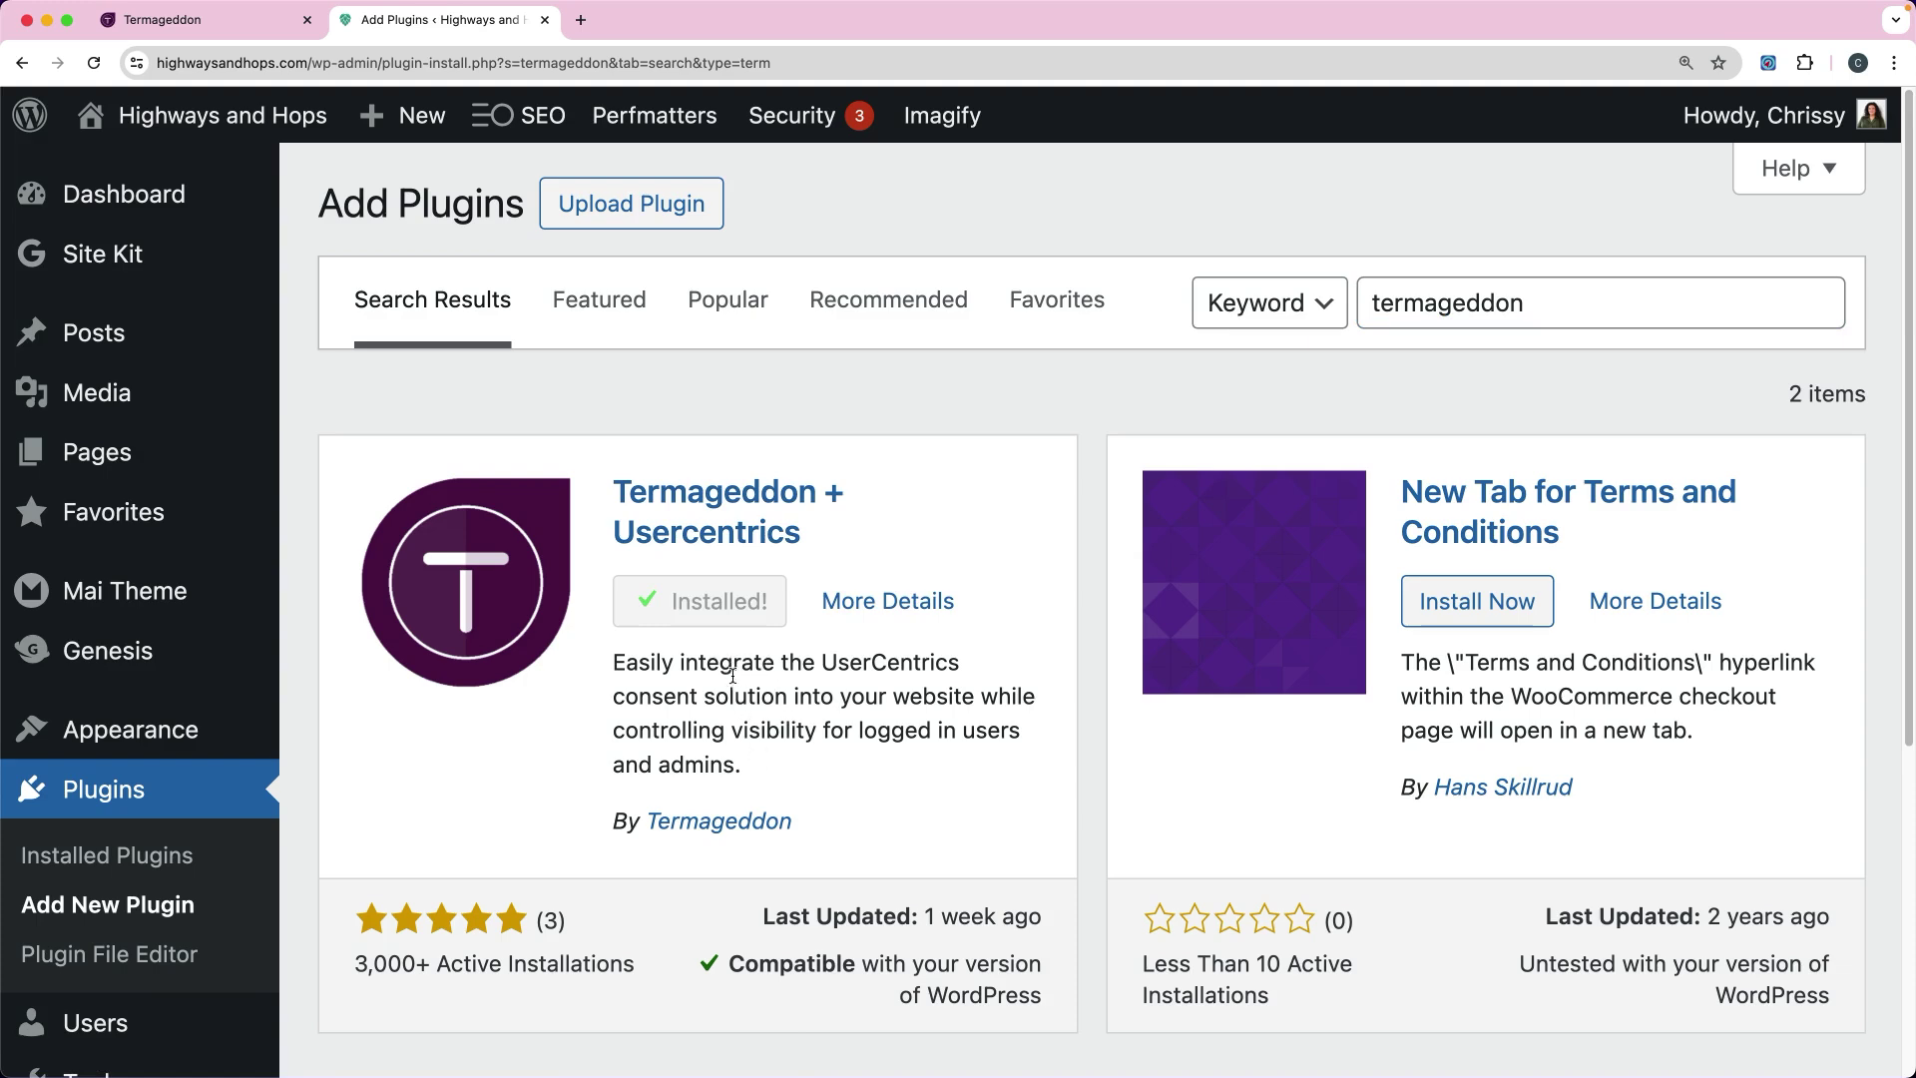
pyautogui.click(695, 617)
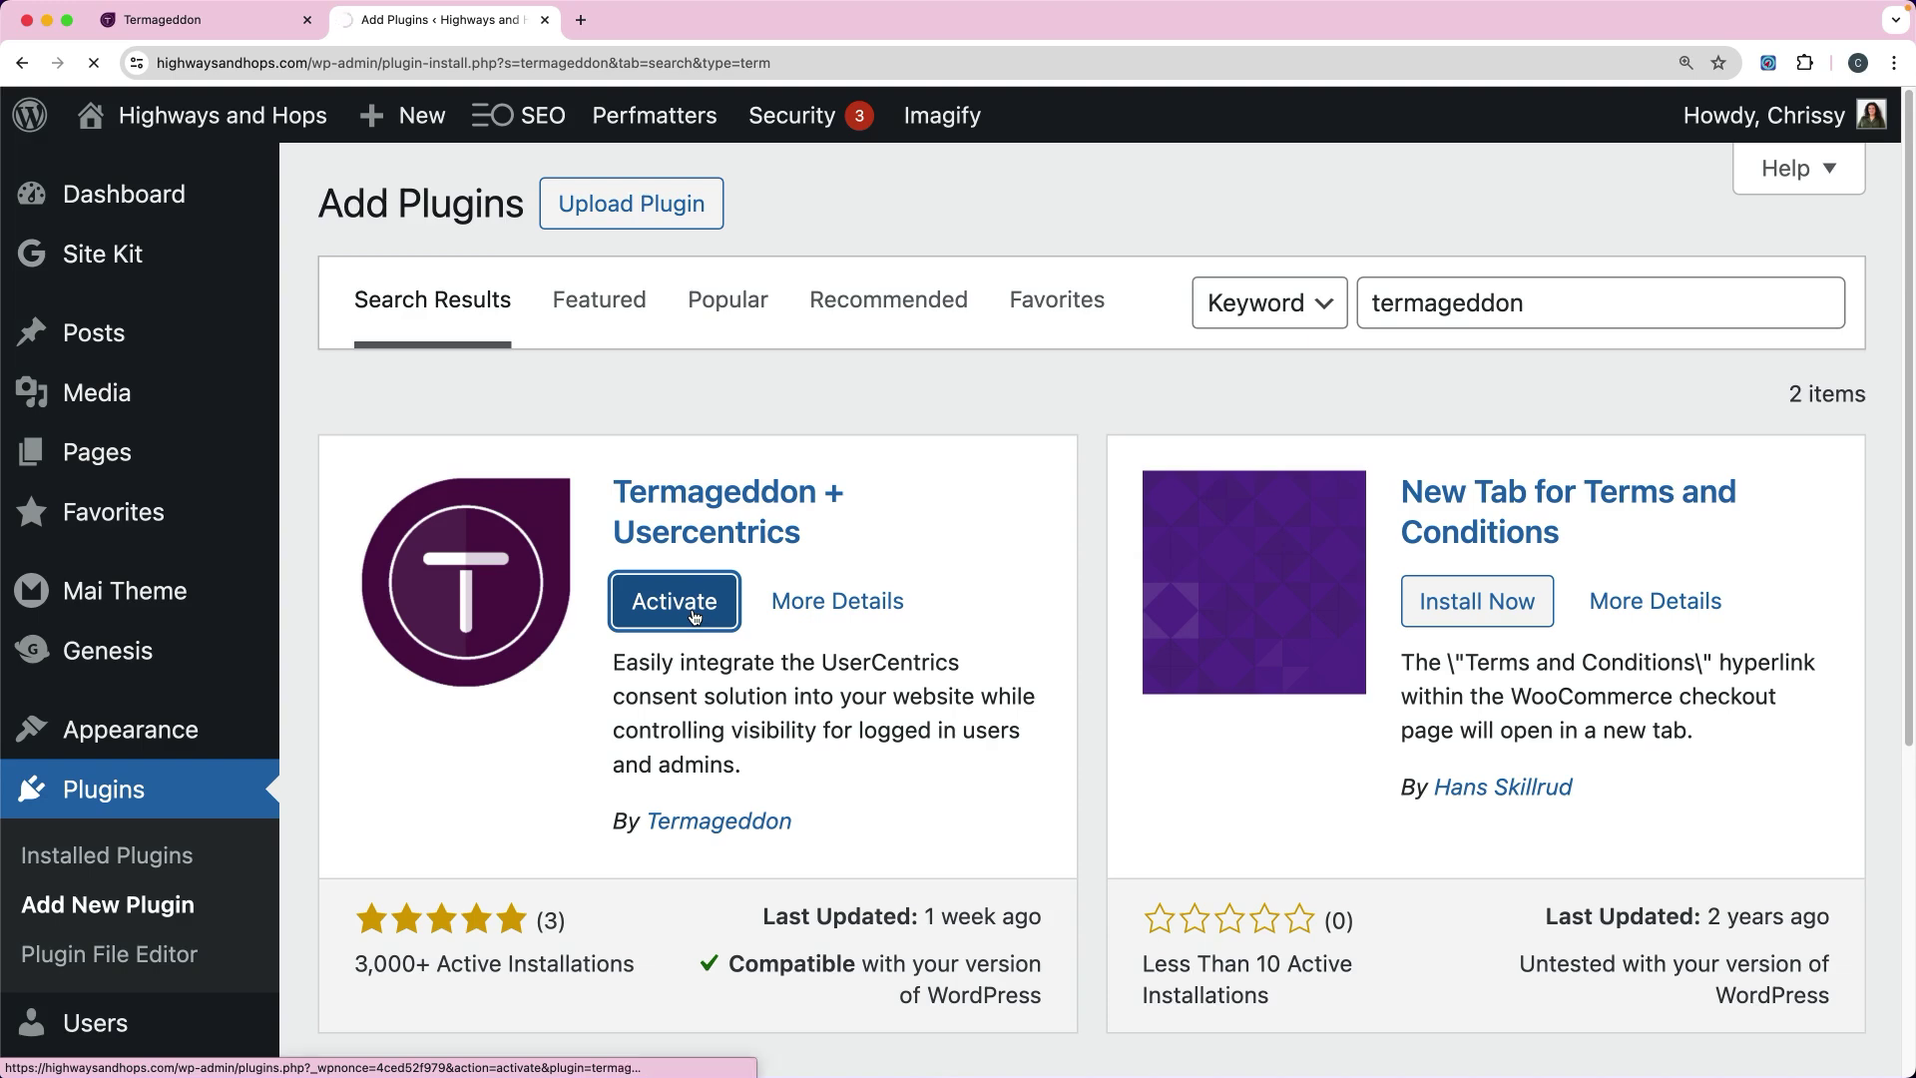
# - Open the Termageddon + Usercentrics plugin's configuration, insert the copied consent tool code as its Embed Code, and save the changes
pyautogui.scroll(-2, 427, 701)
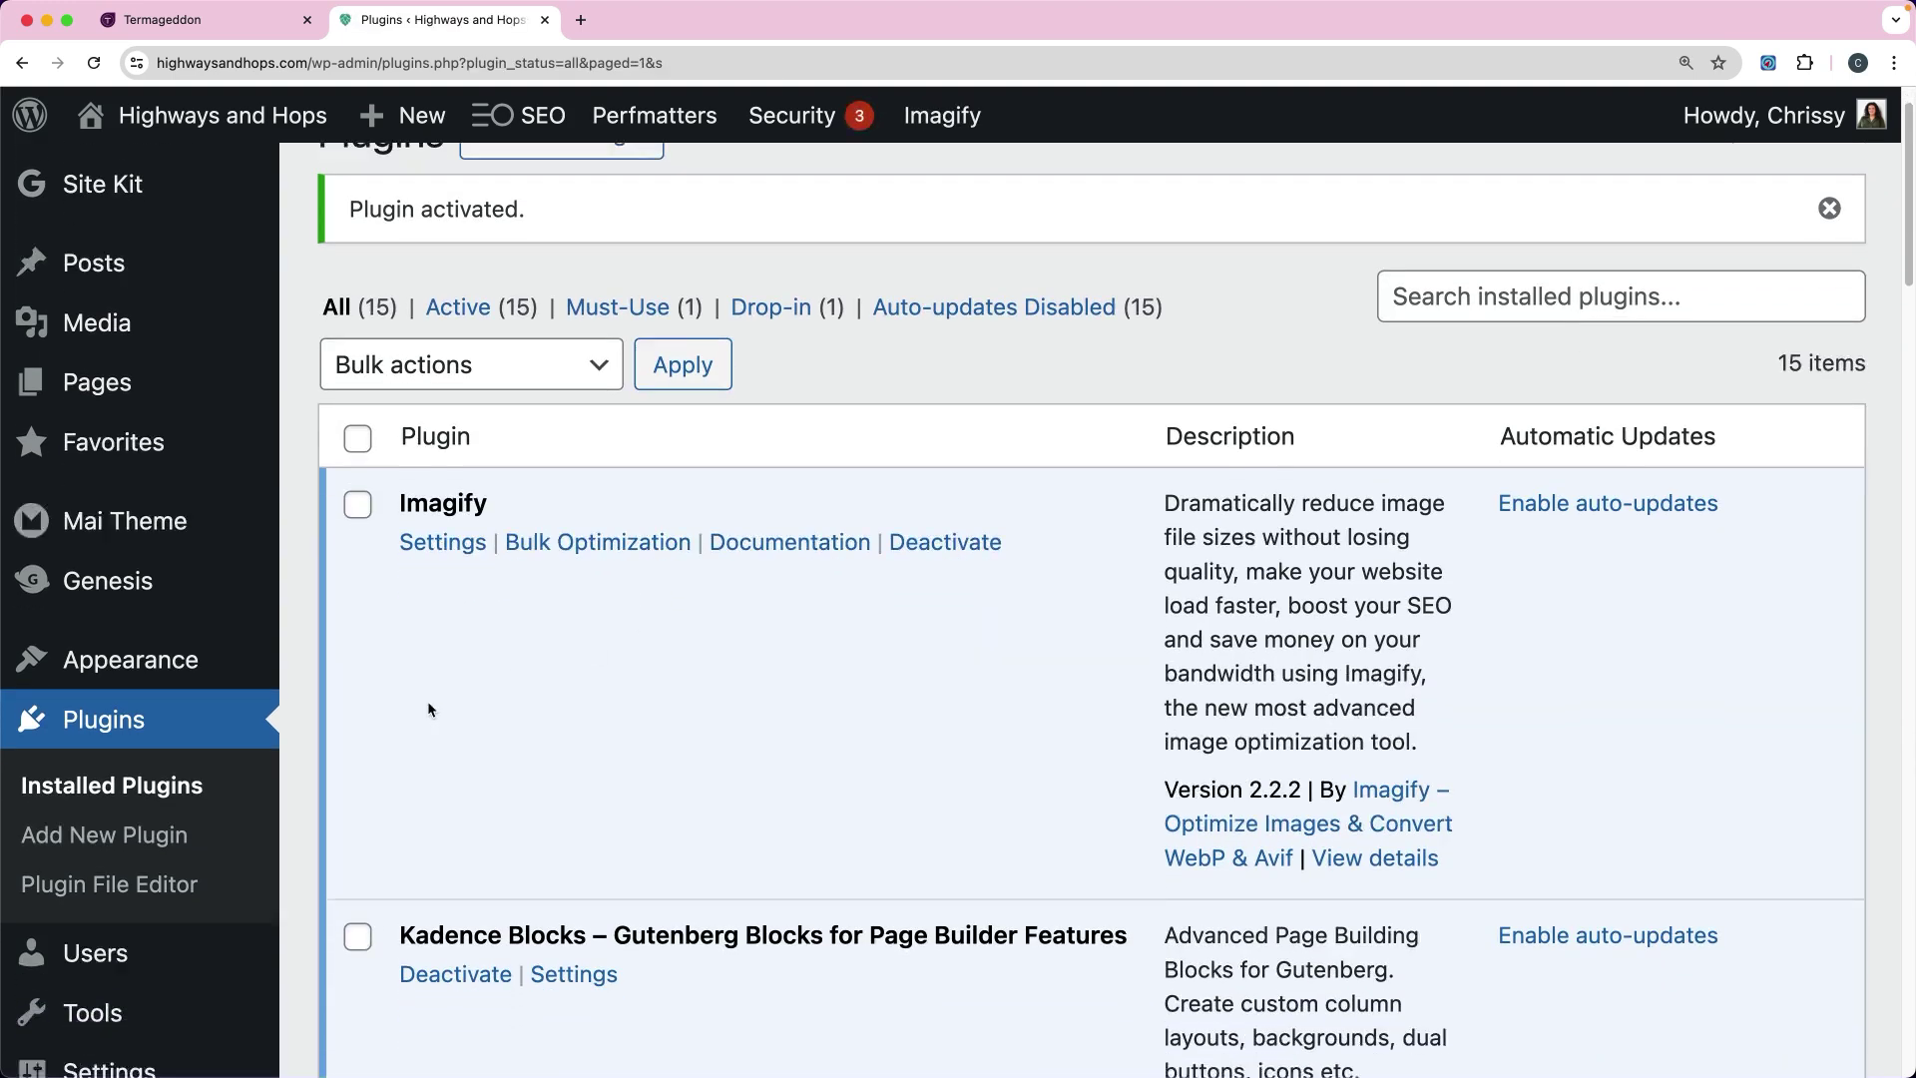
pyautogui.scroll(-4, 160, 754)
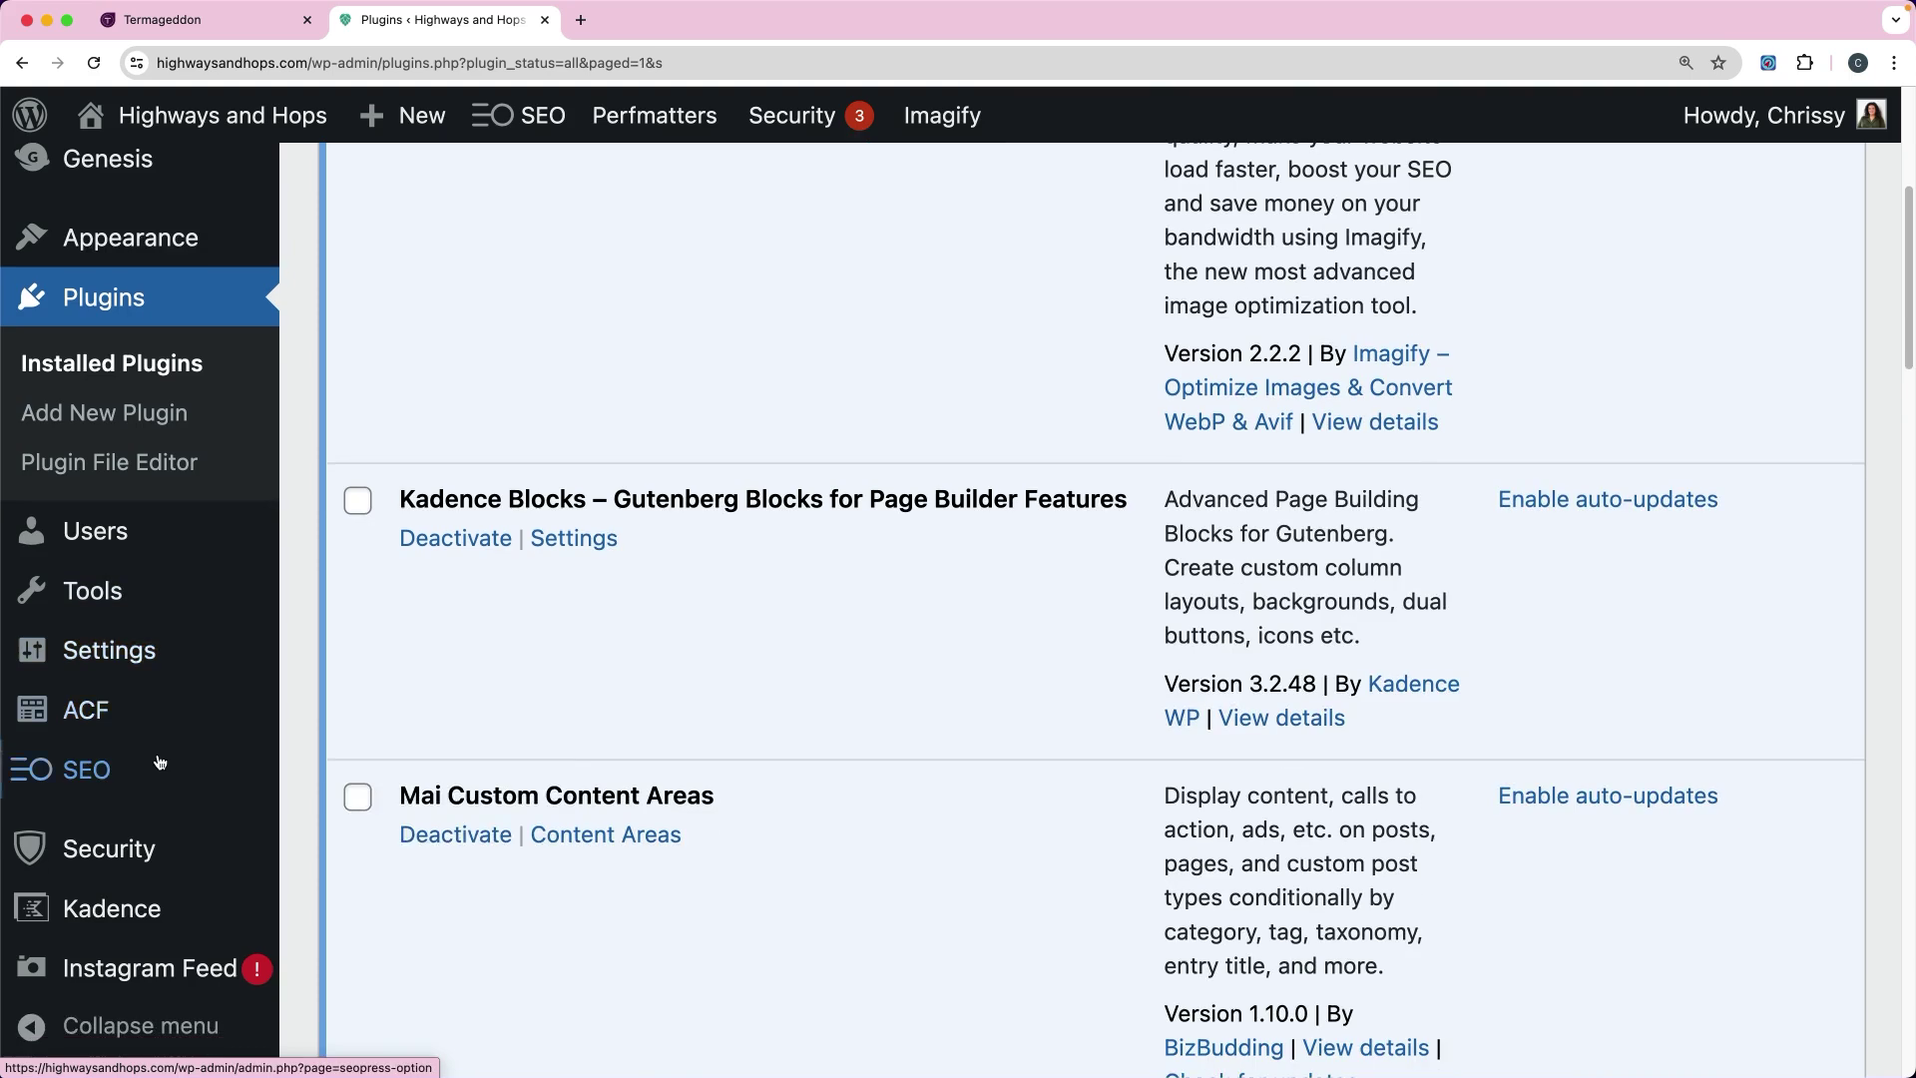
pyautogui.moveTo(96, 588)
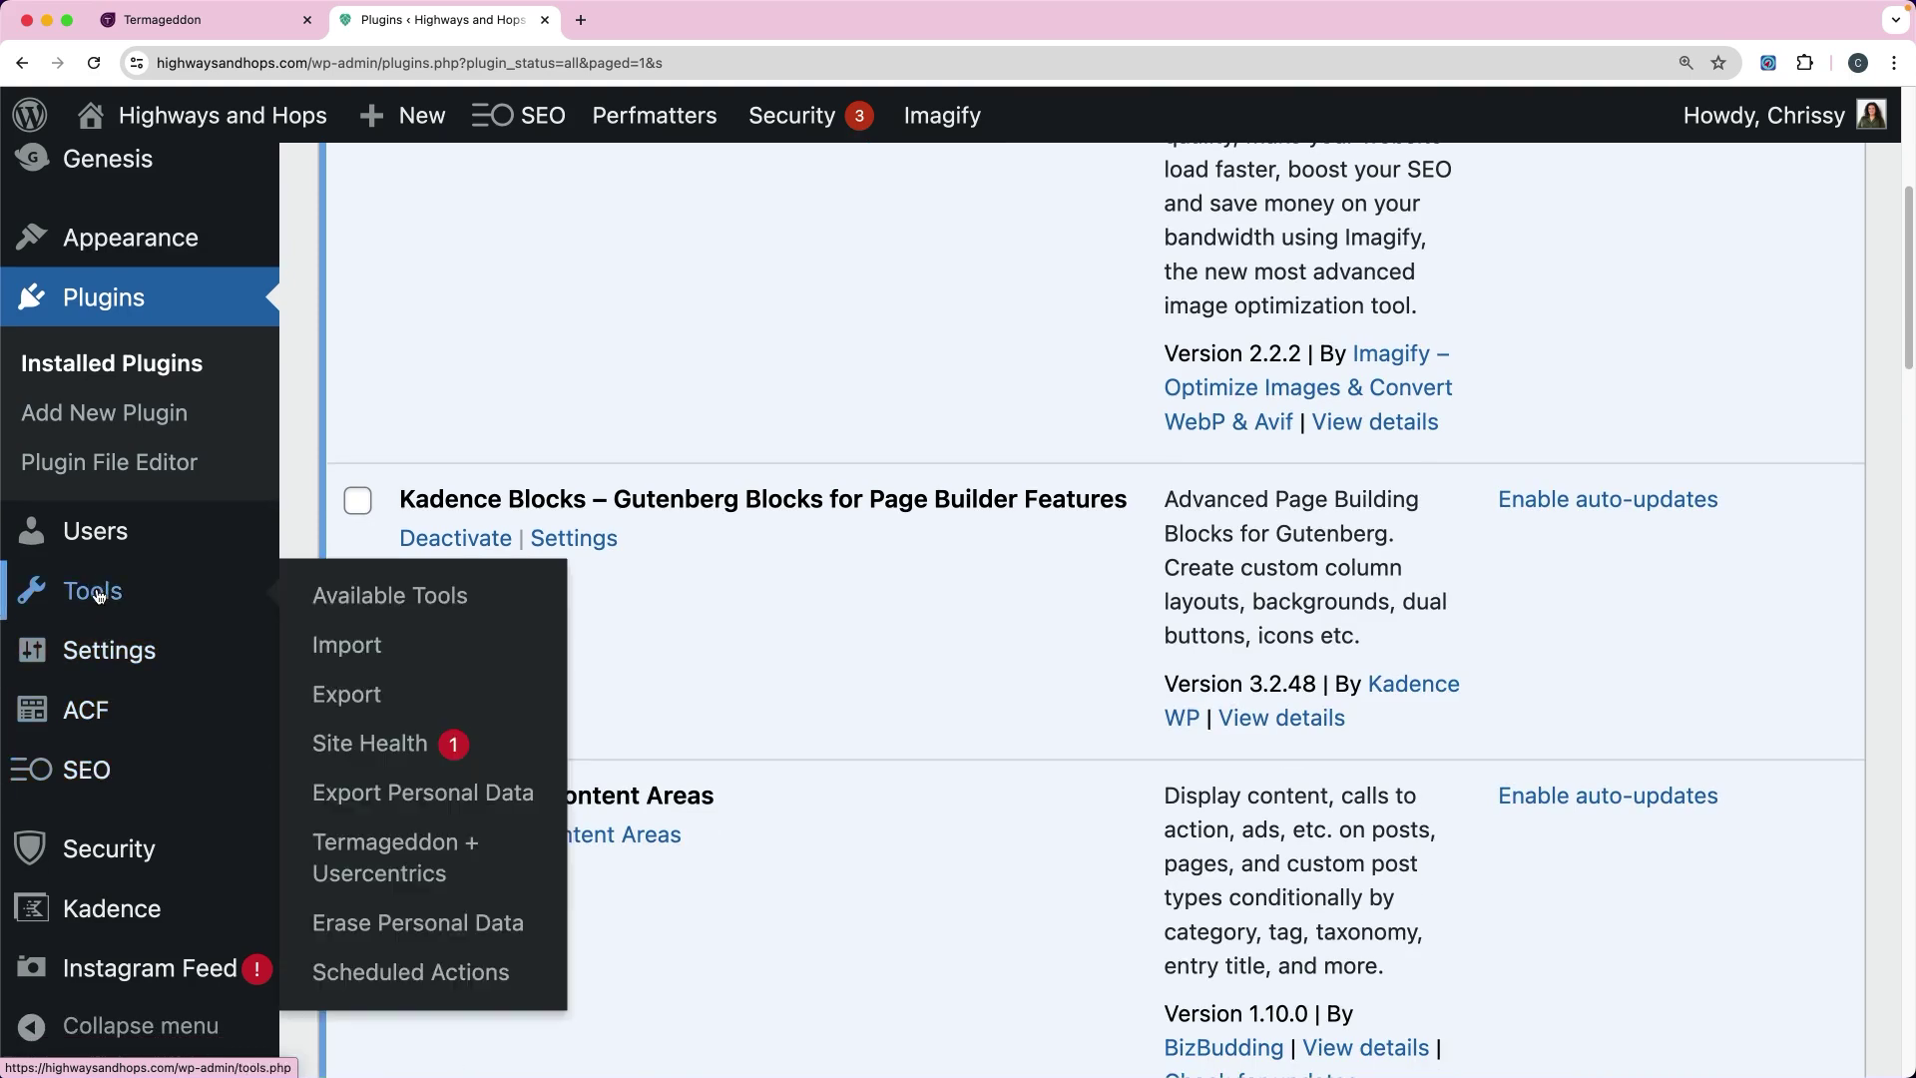
pyautogui.click(380, 870)
pyautogui.click(908, 584)
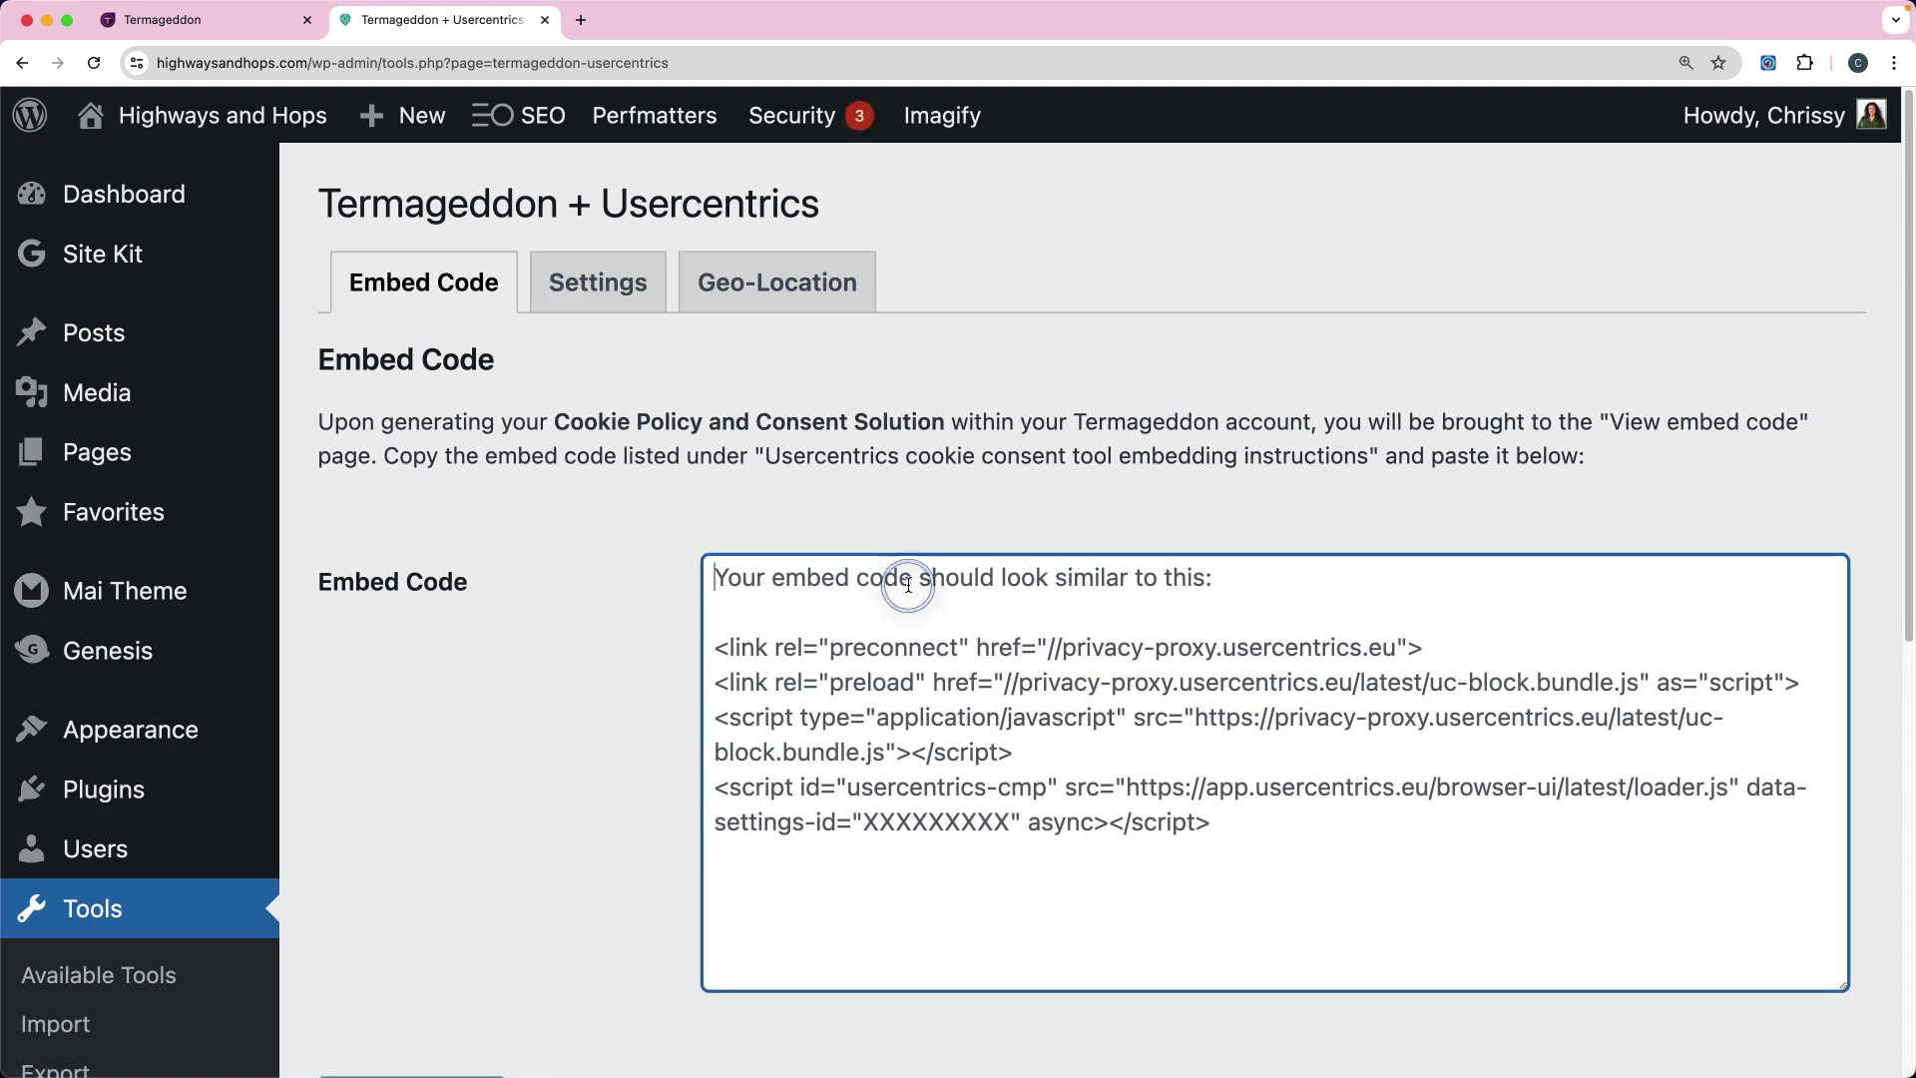
pyautogui.press('super+v')
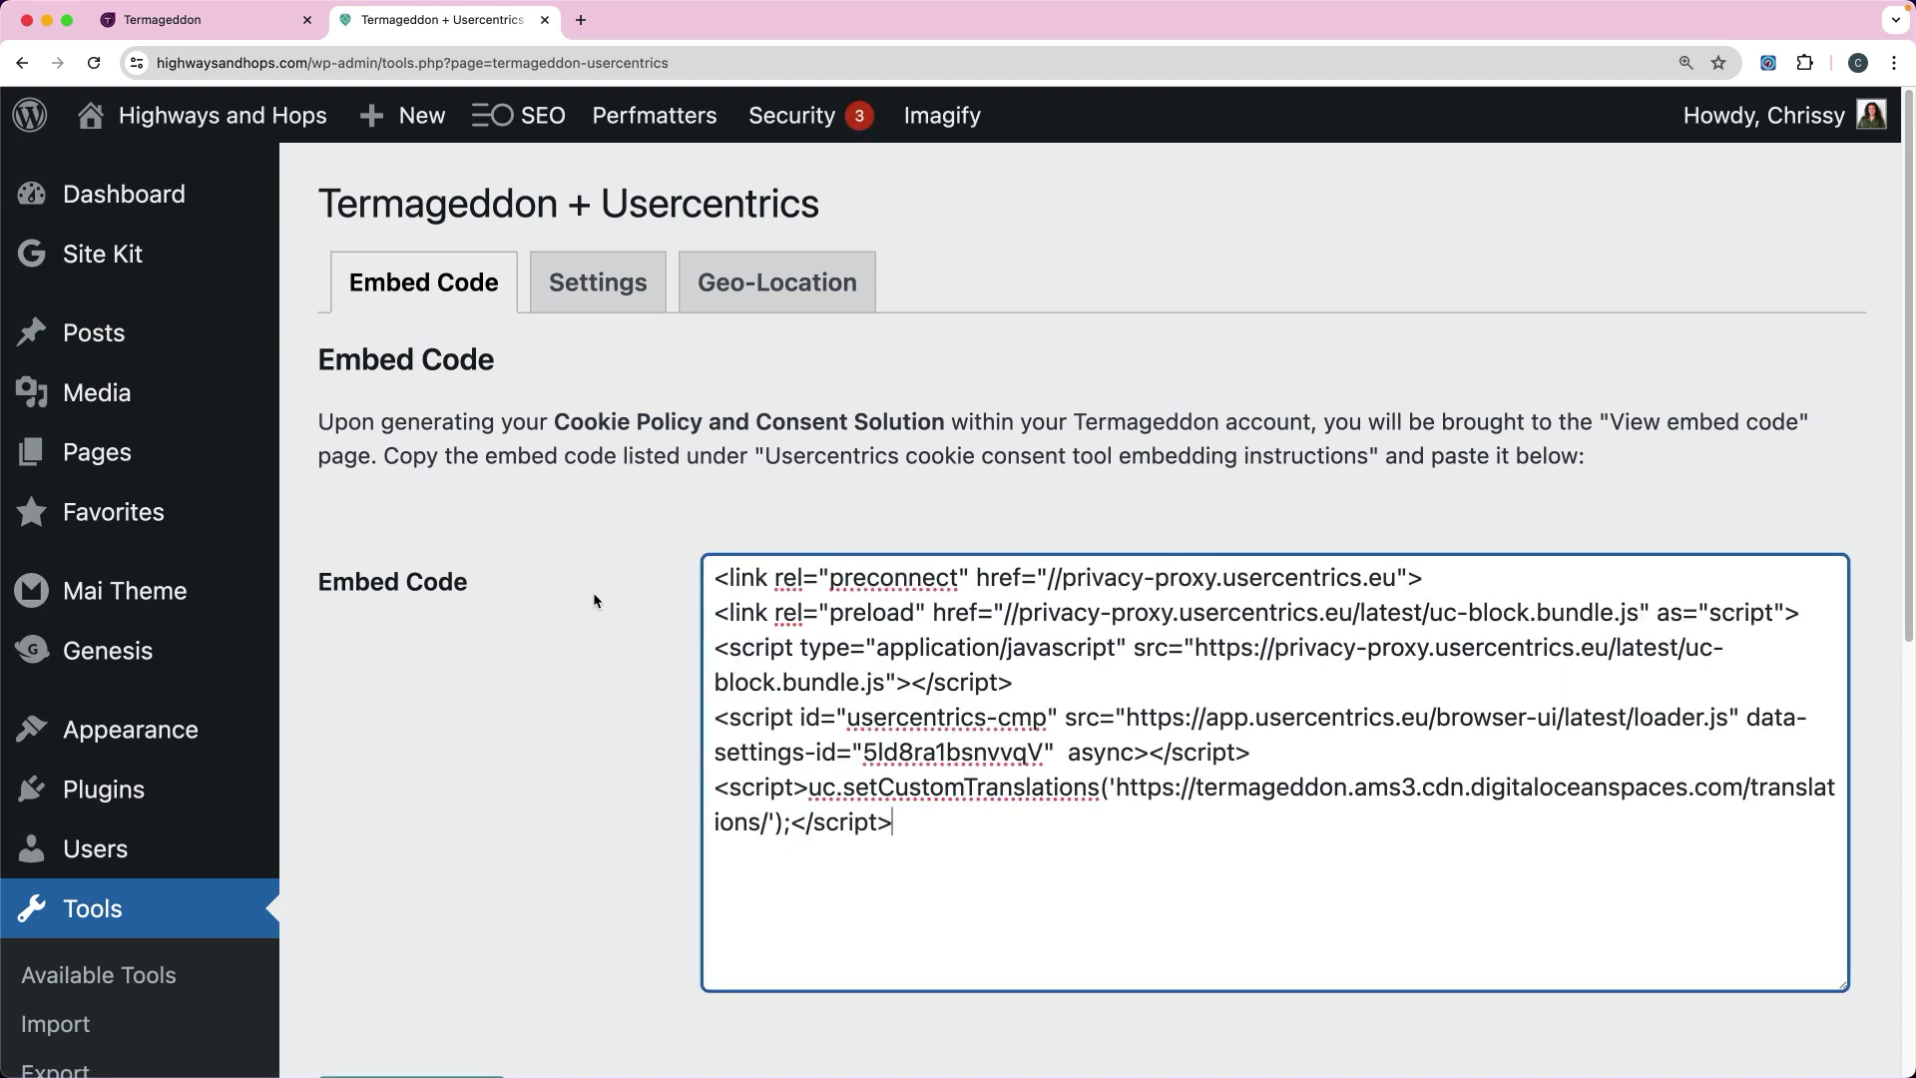
pyautogui.scroll(-3, 593, 593)
pyautogui.click(437, 964)
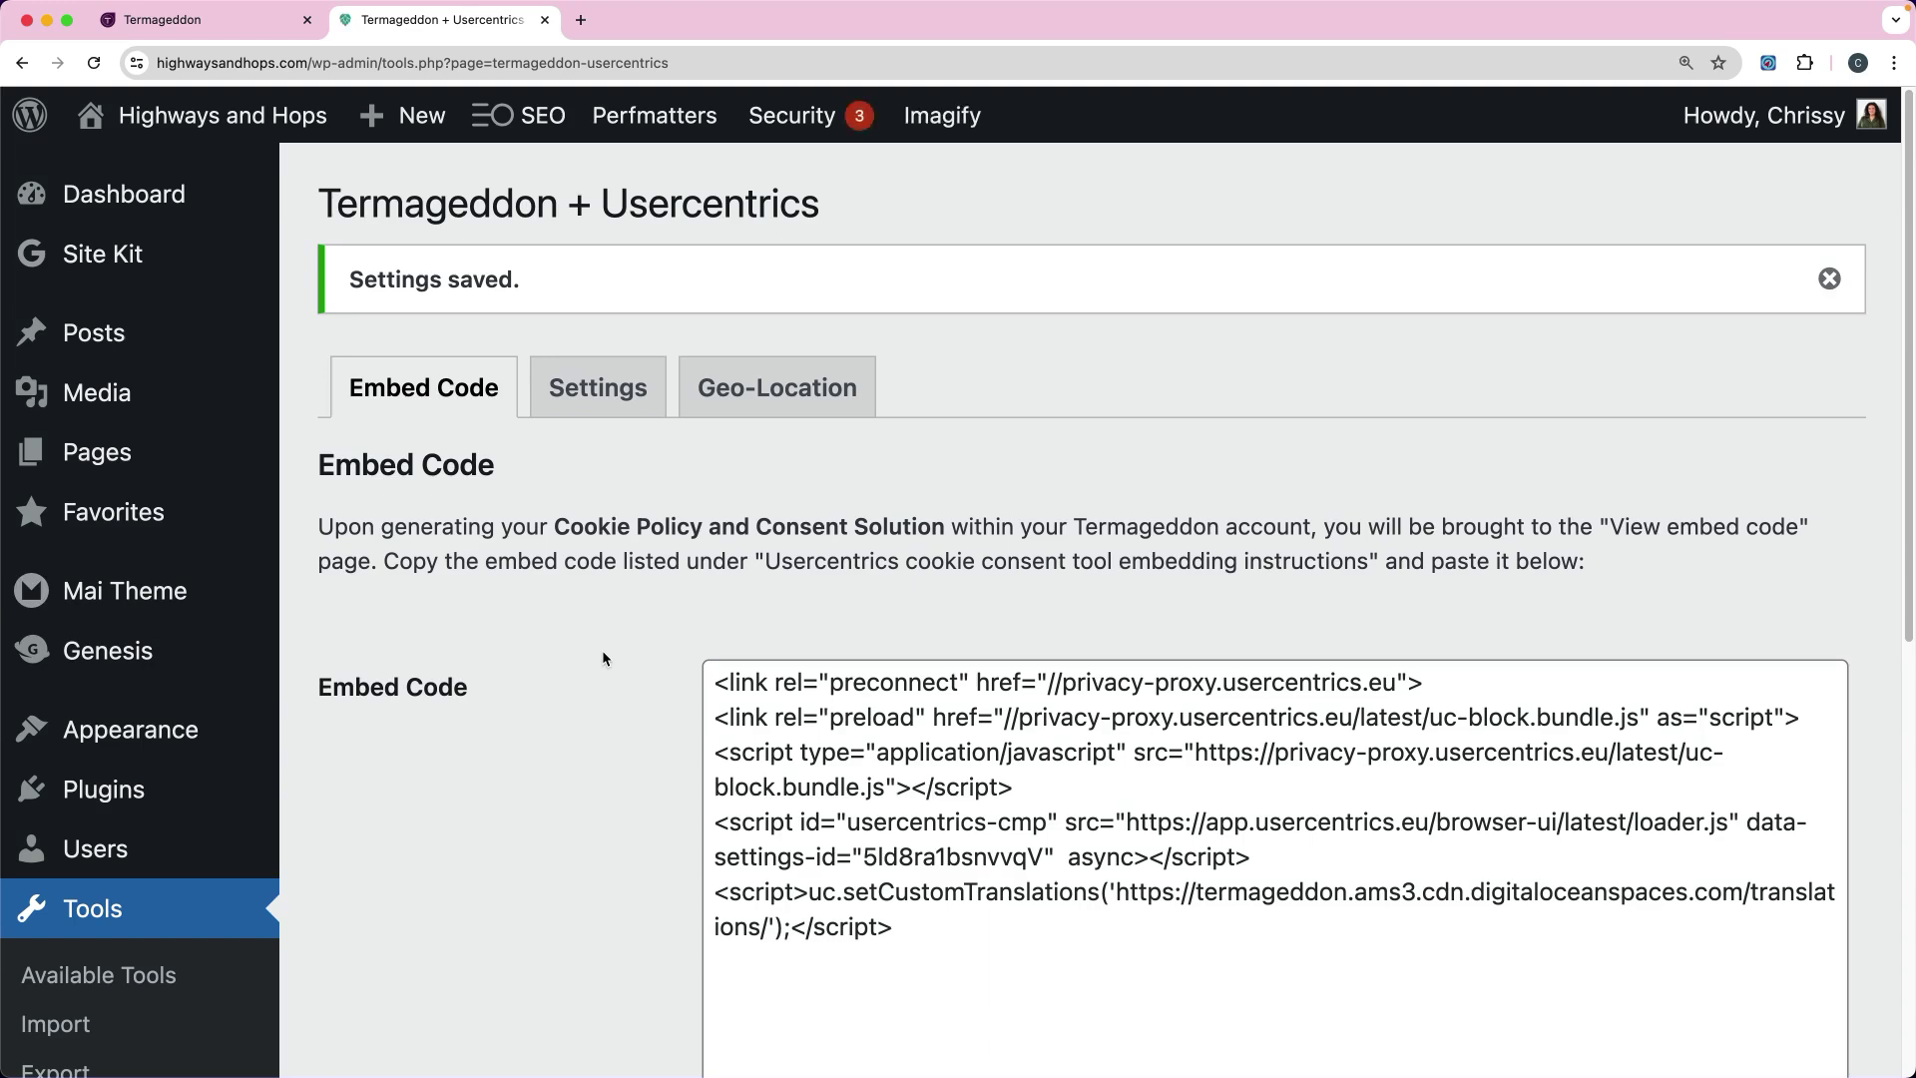
# - Review the plugin's settings for hiding the widget from logged-in roles and for the Privacy Settings link
pyautogui.click(570, 413)
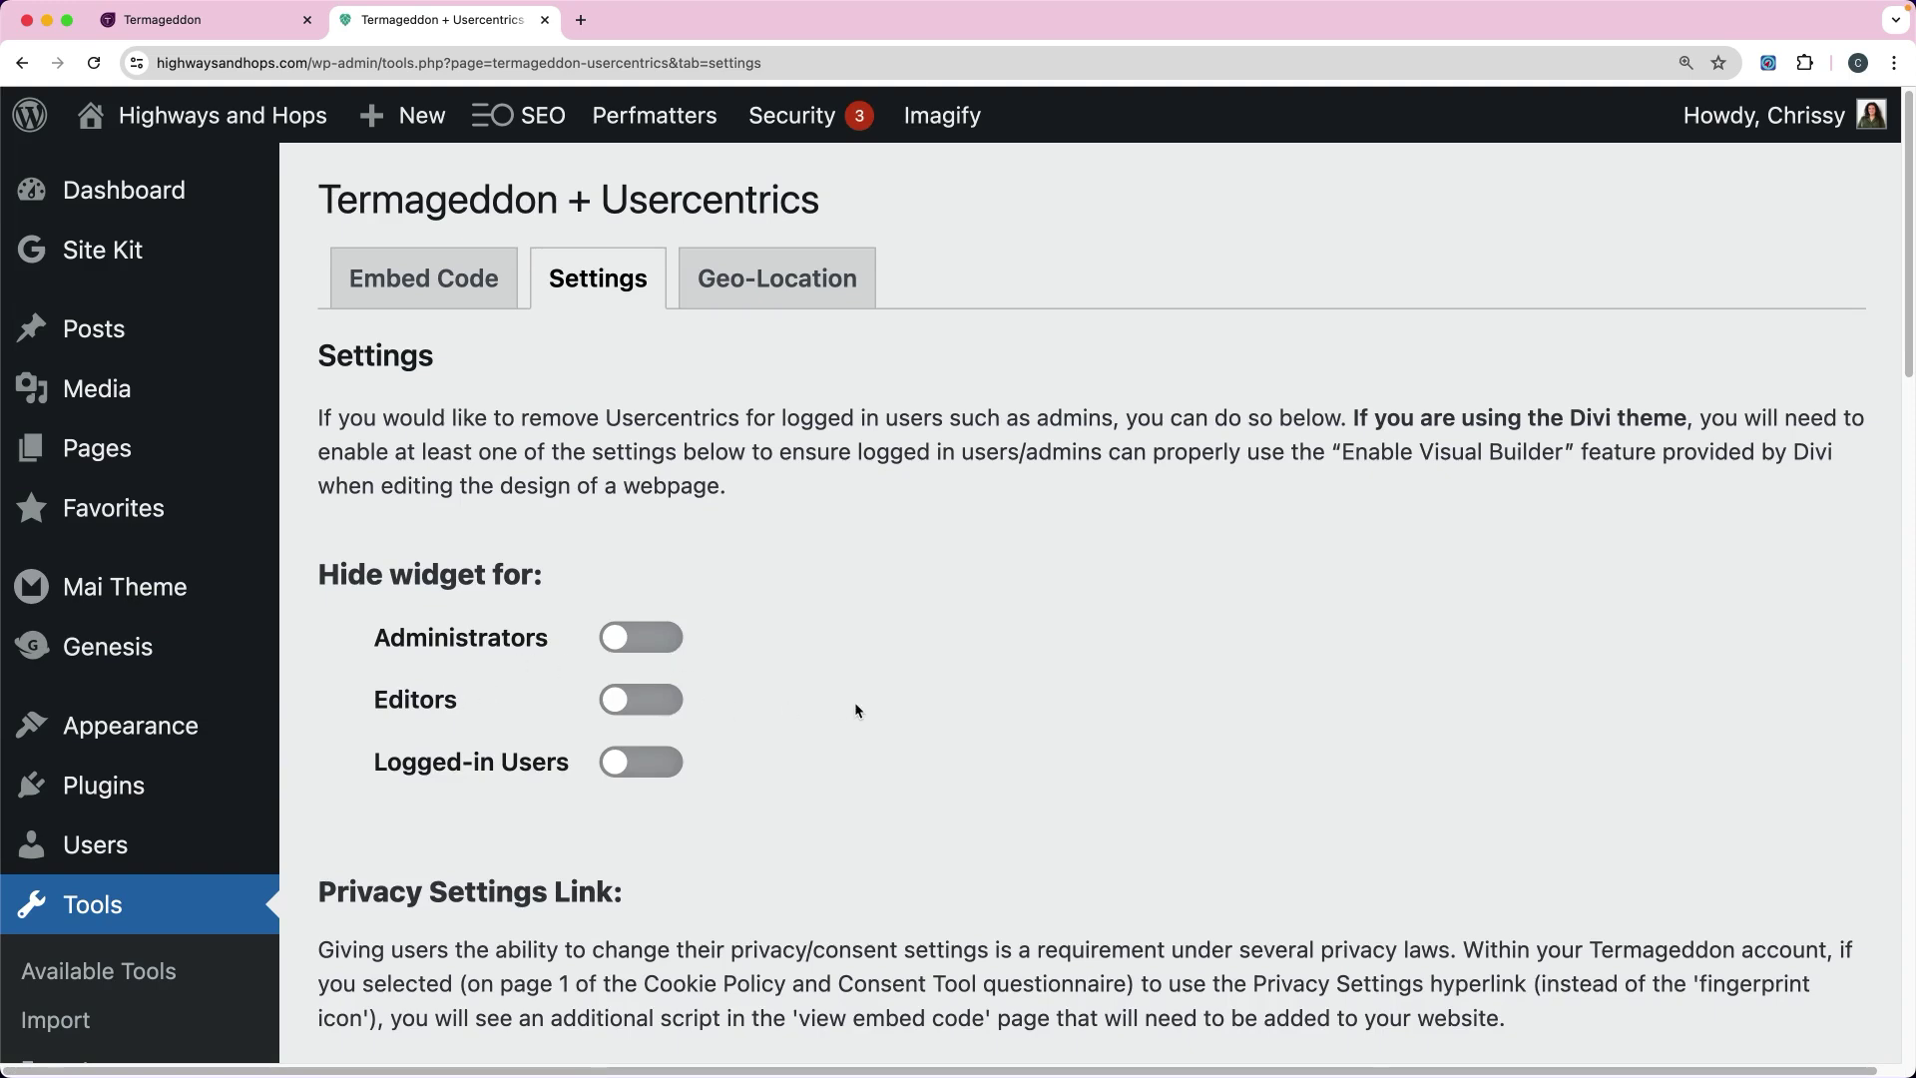
pyautogui.scroll(-1, 862, 703)
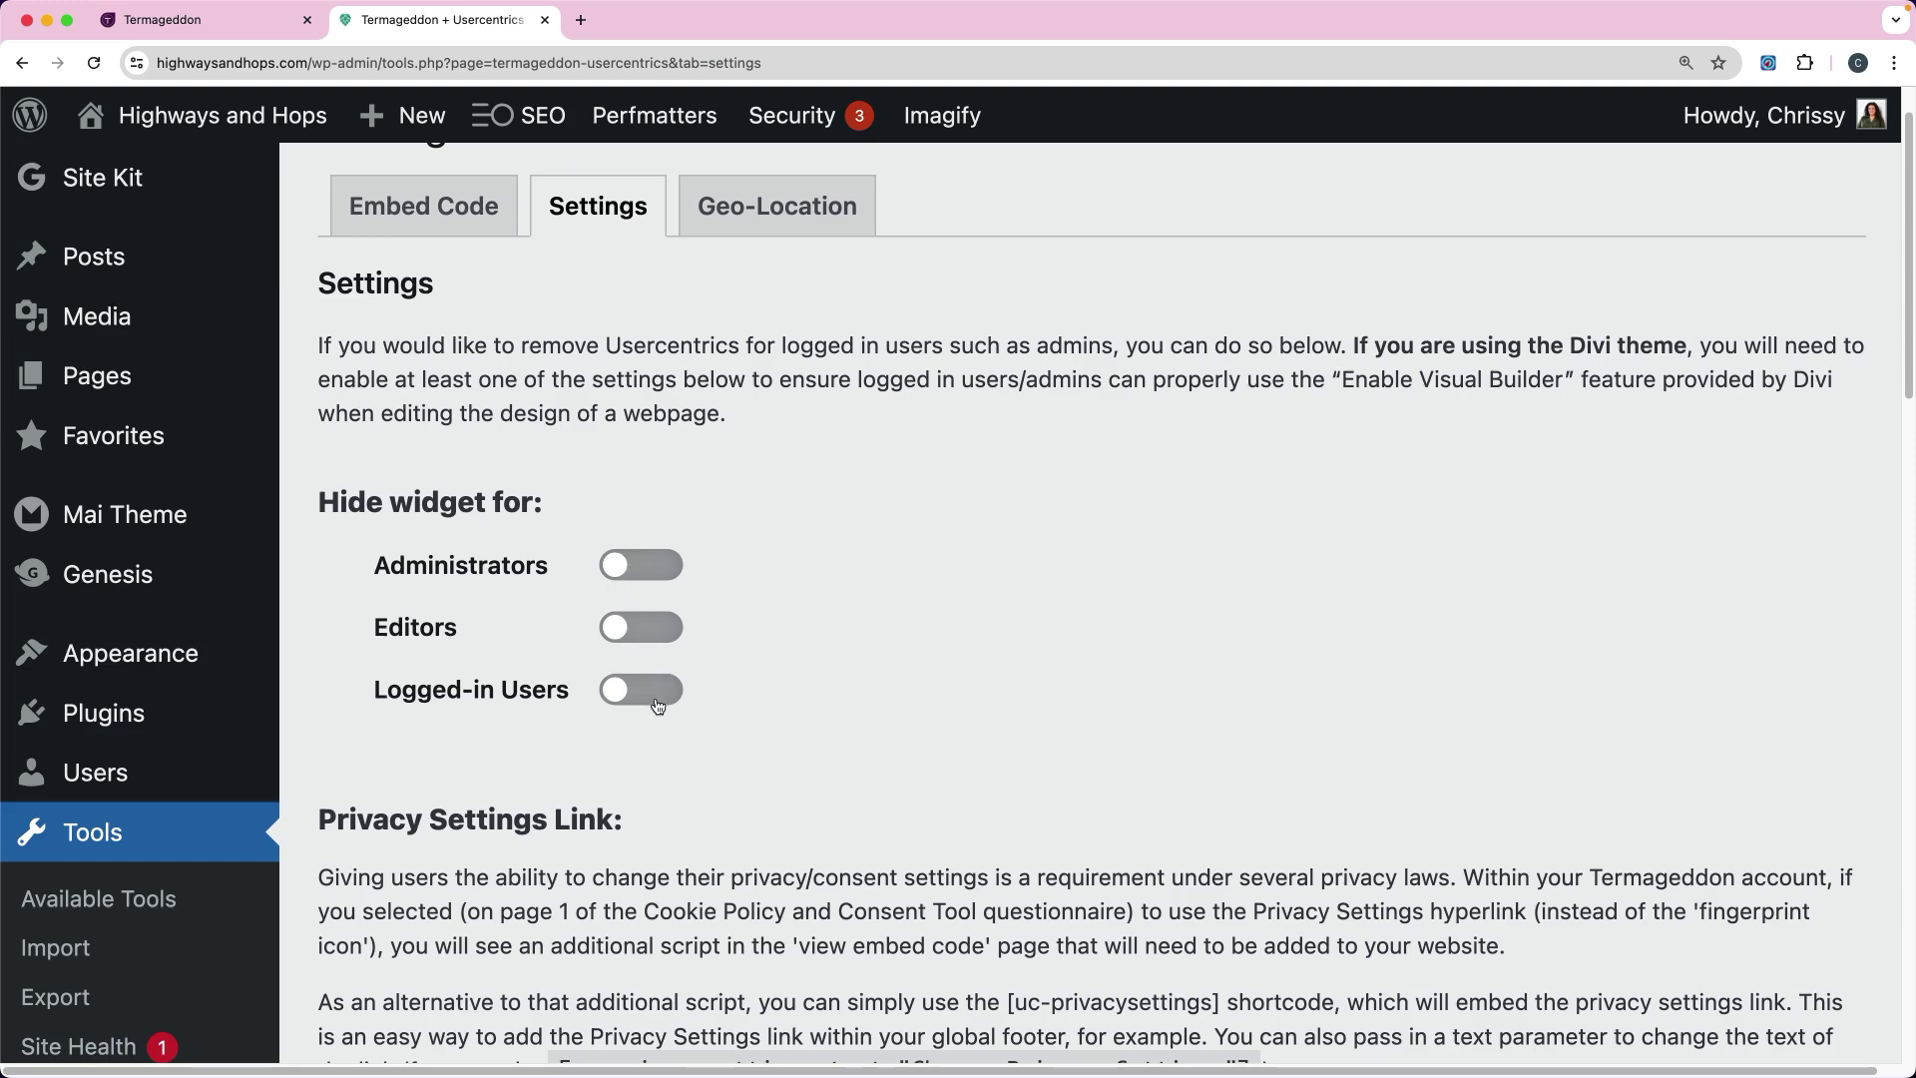
pyautogui.scroll(-3, 766, 671)
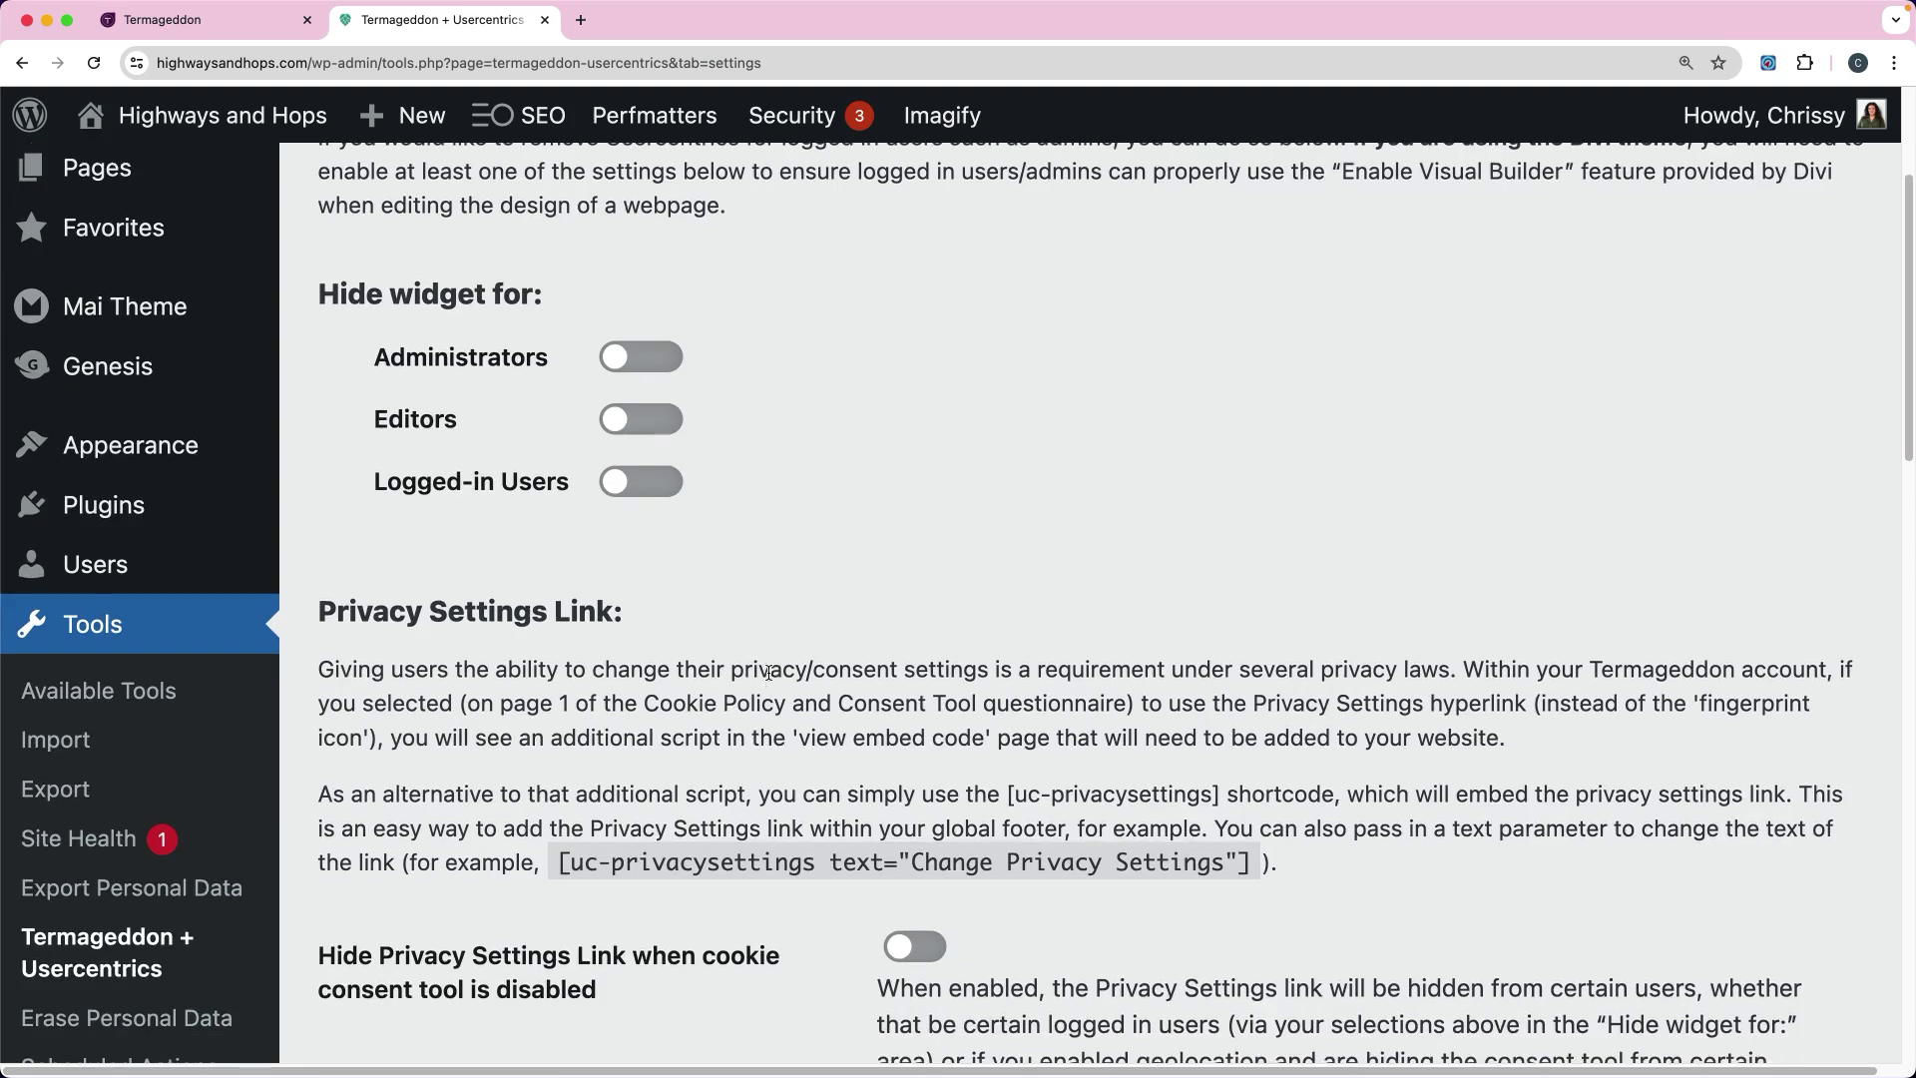
pyautogui.scroll(5, 1010, 596)
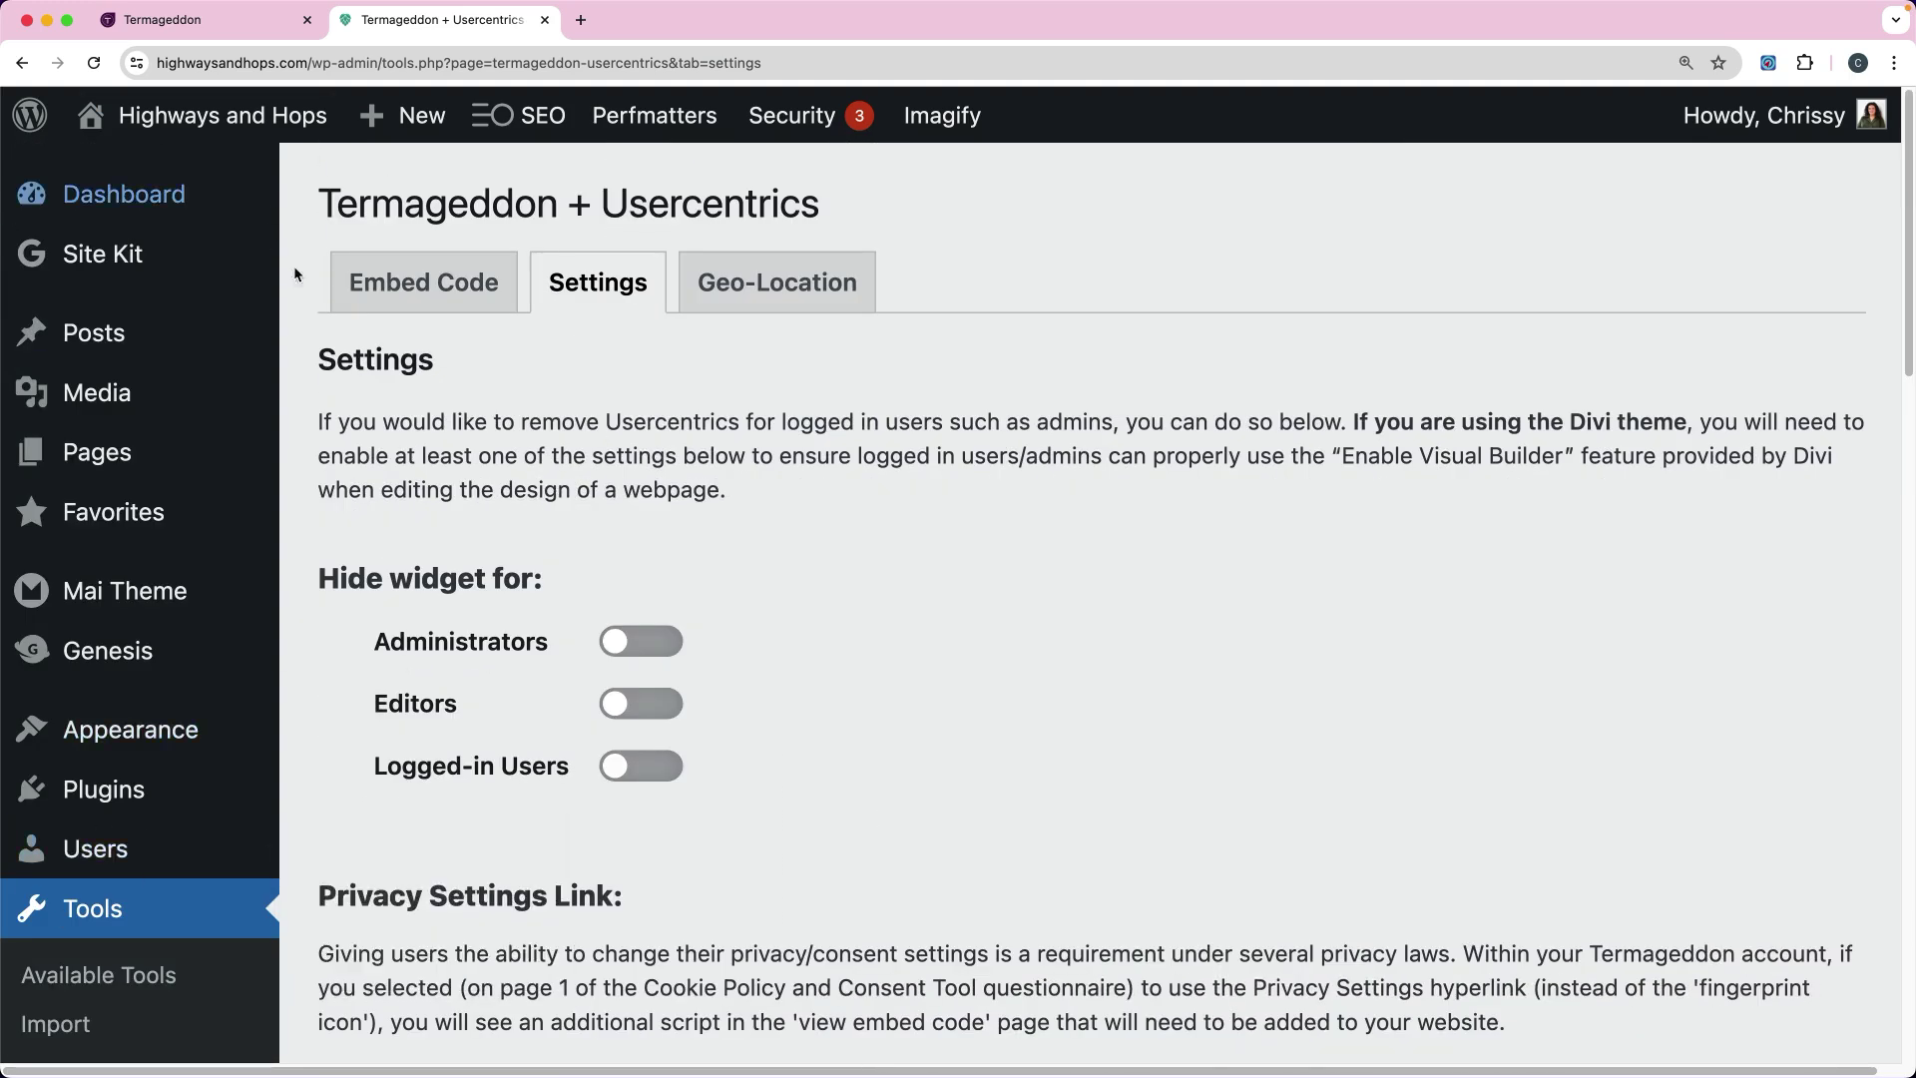
# - Visit the live homepage, try switching Functional and Marketing on and off in the Privacy Settings banner, and accept all technologies
pyautogui.moveTo(188, 126)
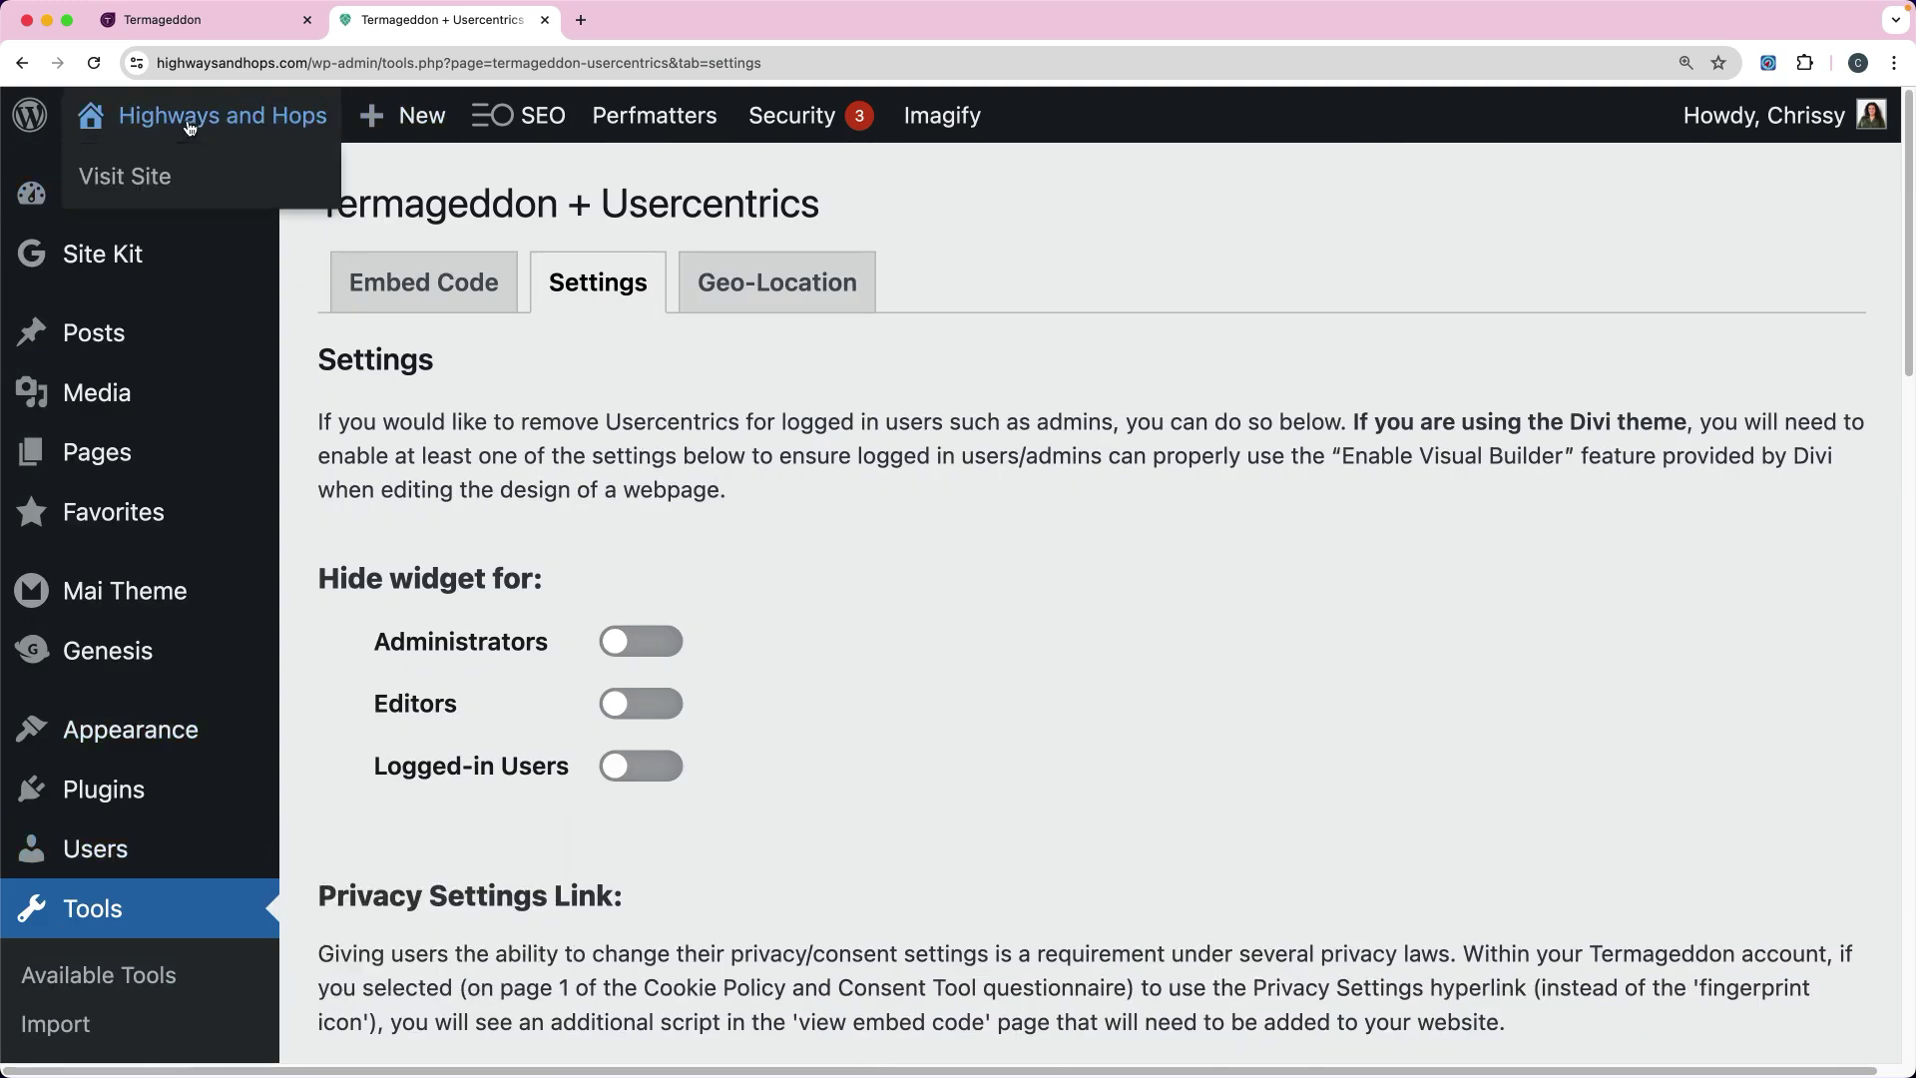
pyautogui.click(166, 176)
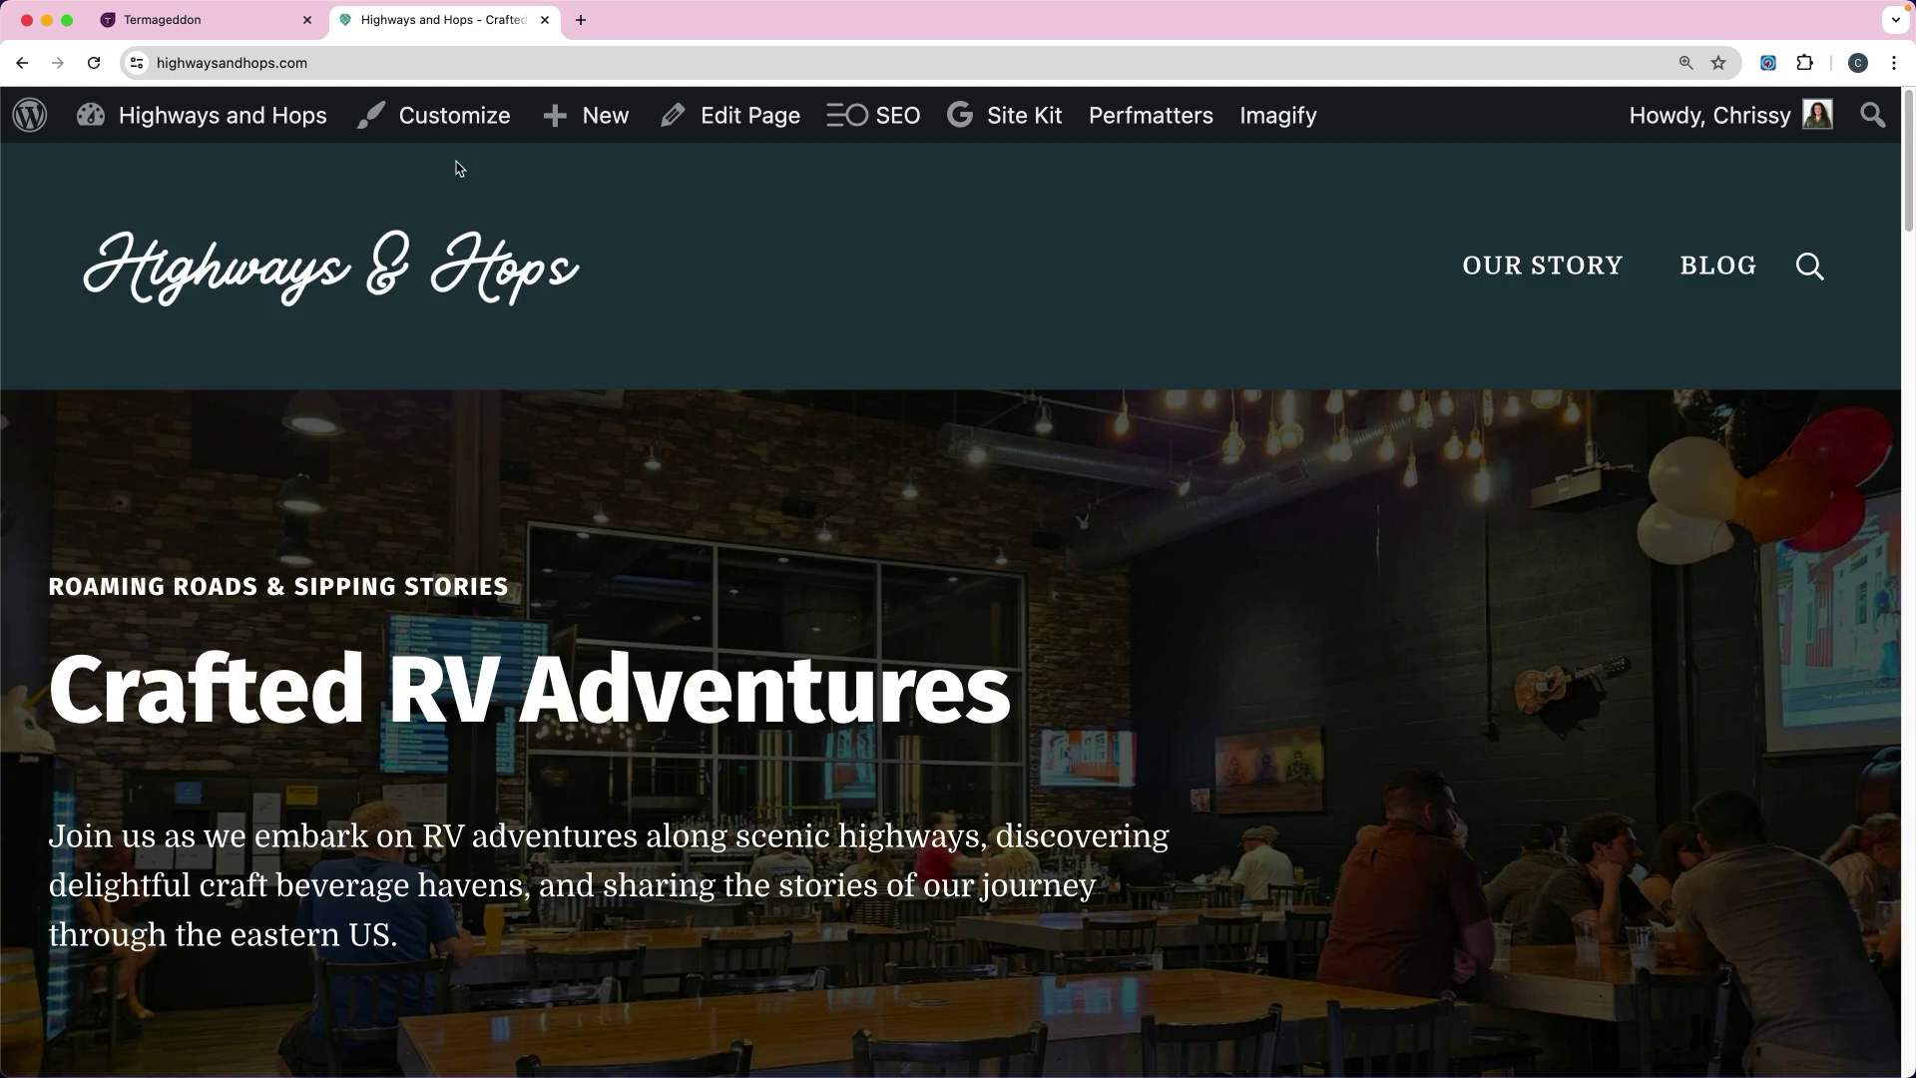
pyautogui.click(341, 65)
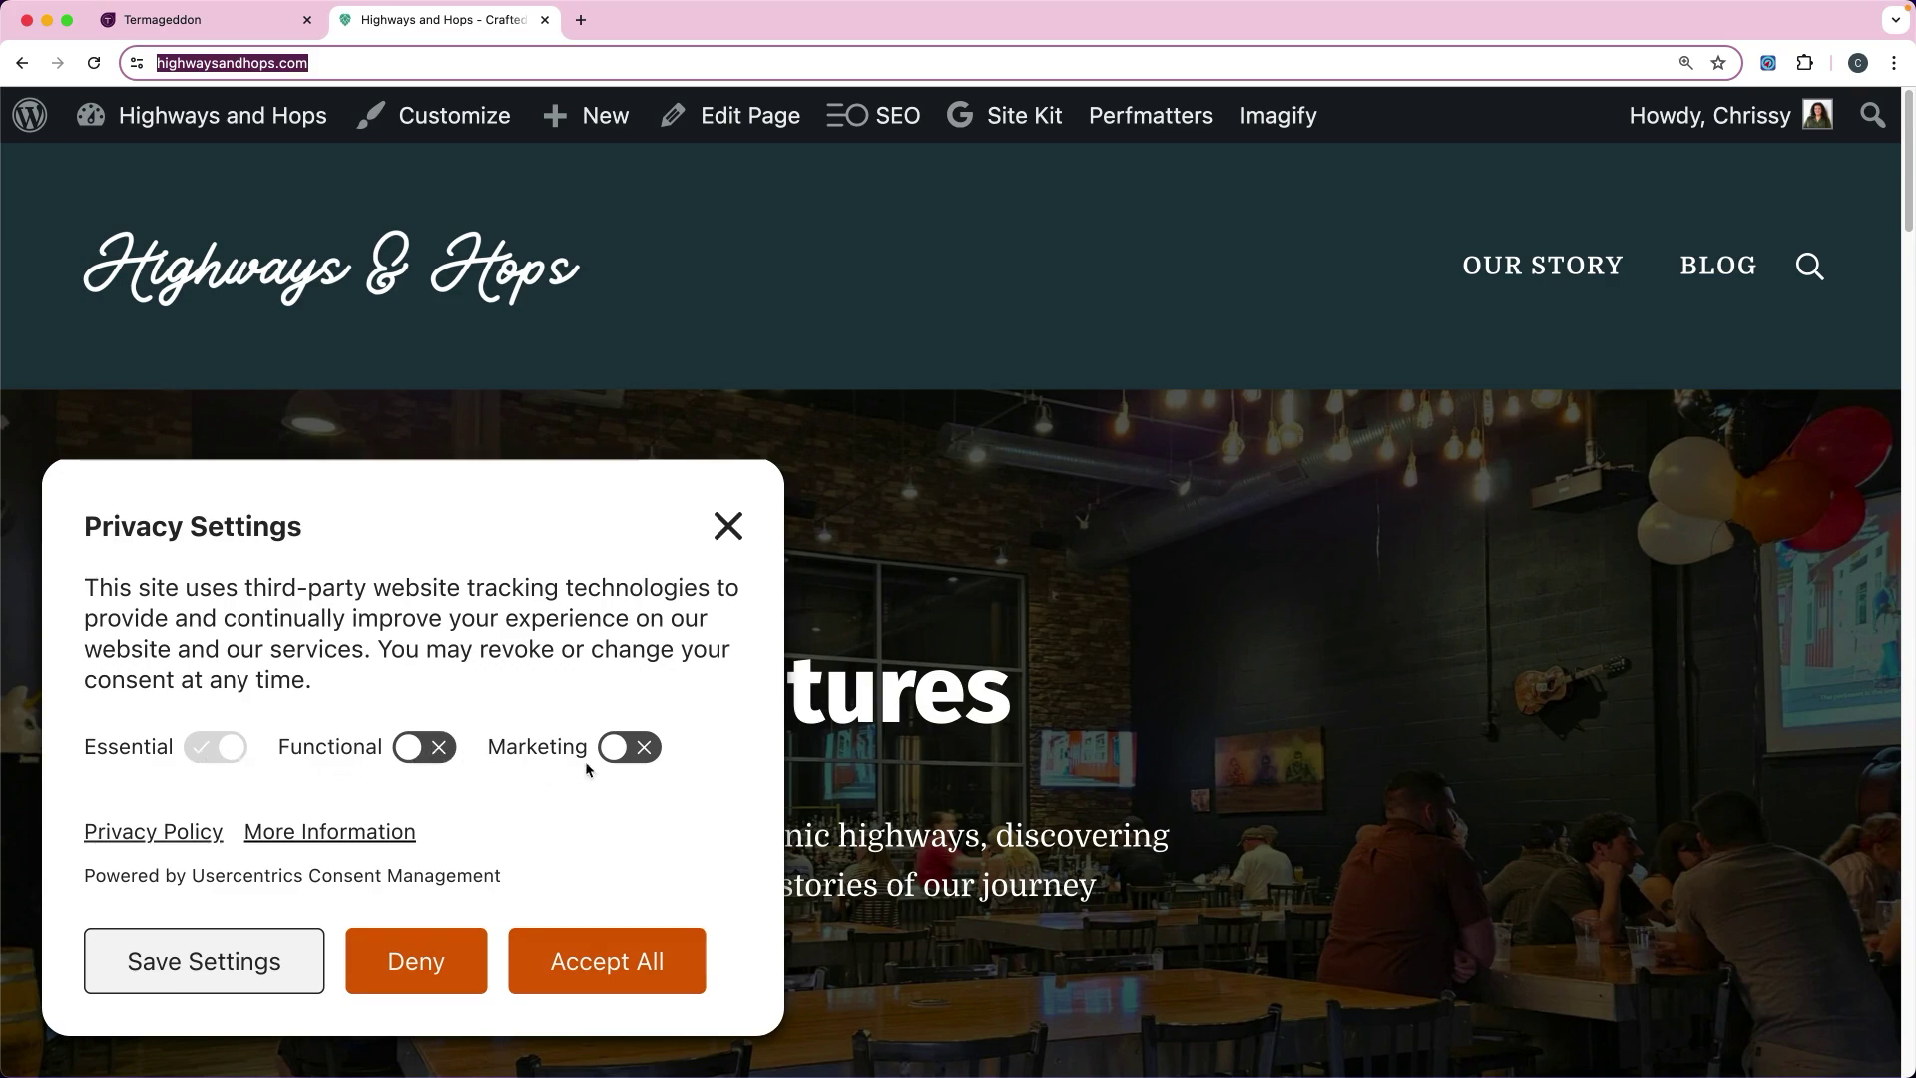
pyautogui.click(439, 752)
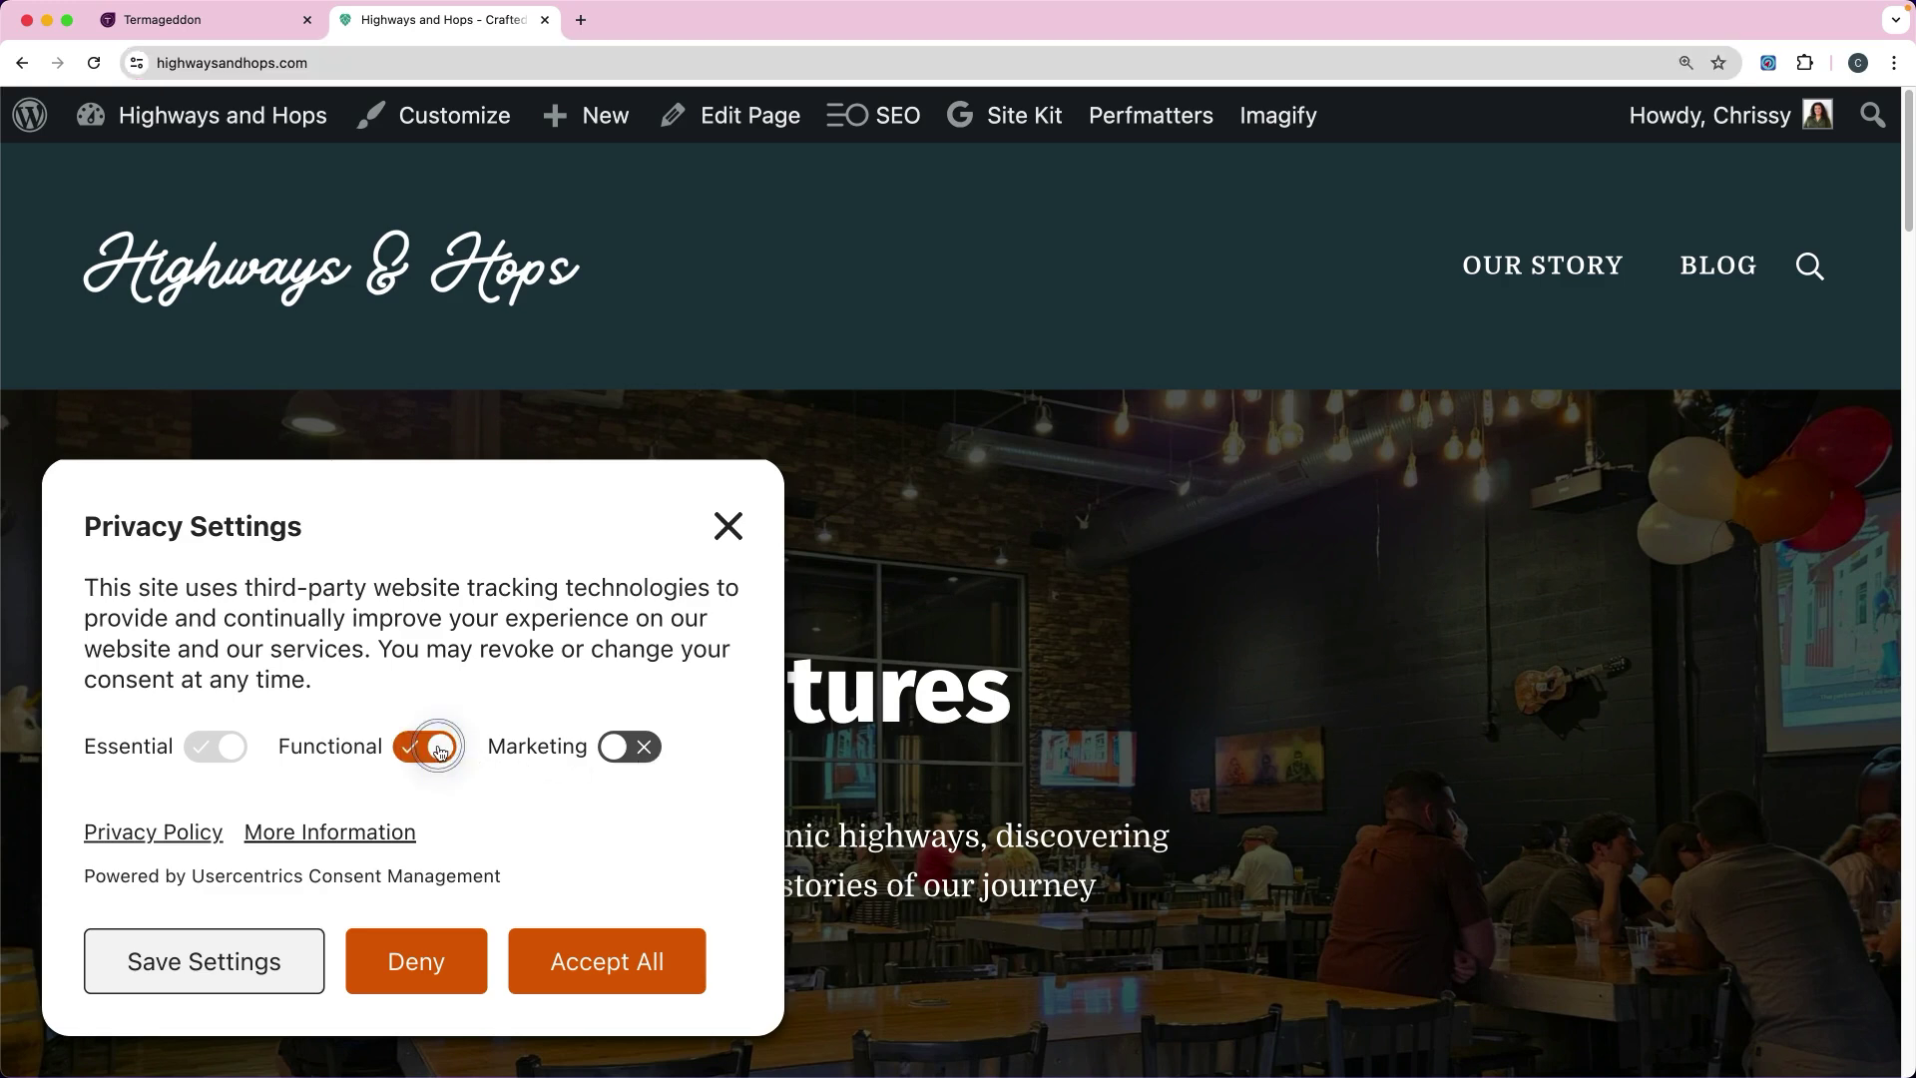
pyautogui.click(642, 753)
pyautogui.click(397, 754)
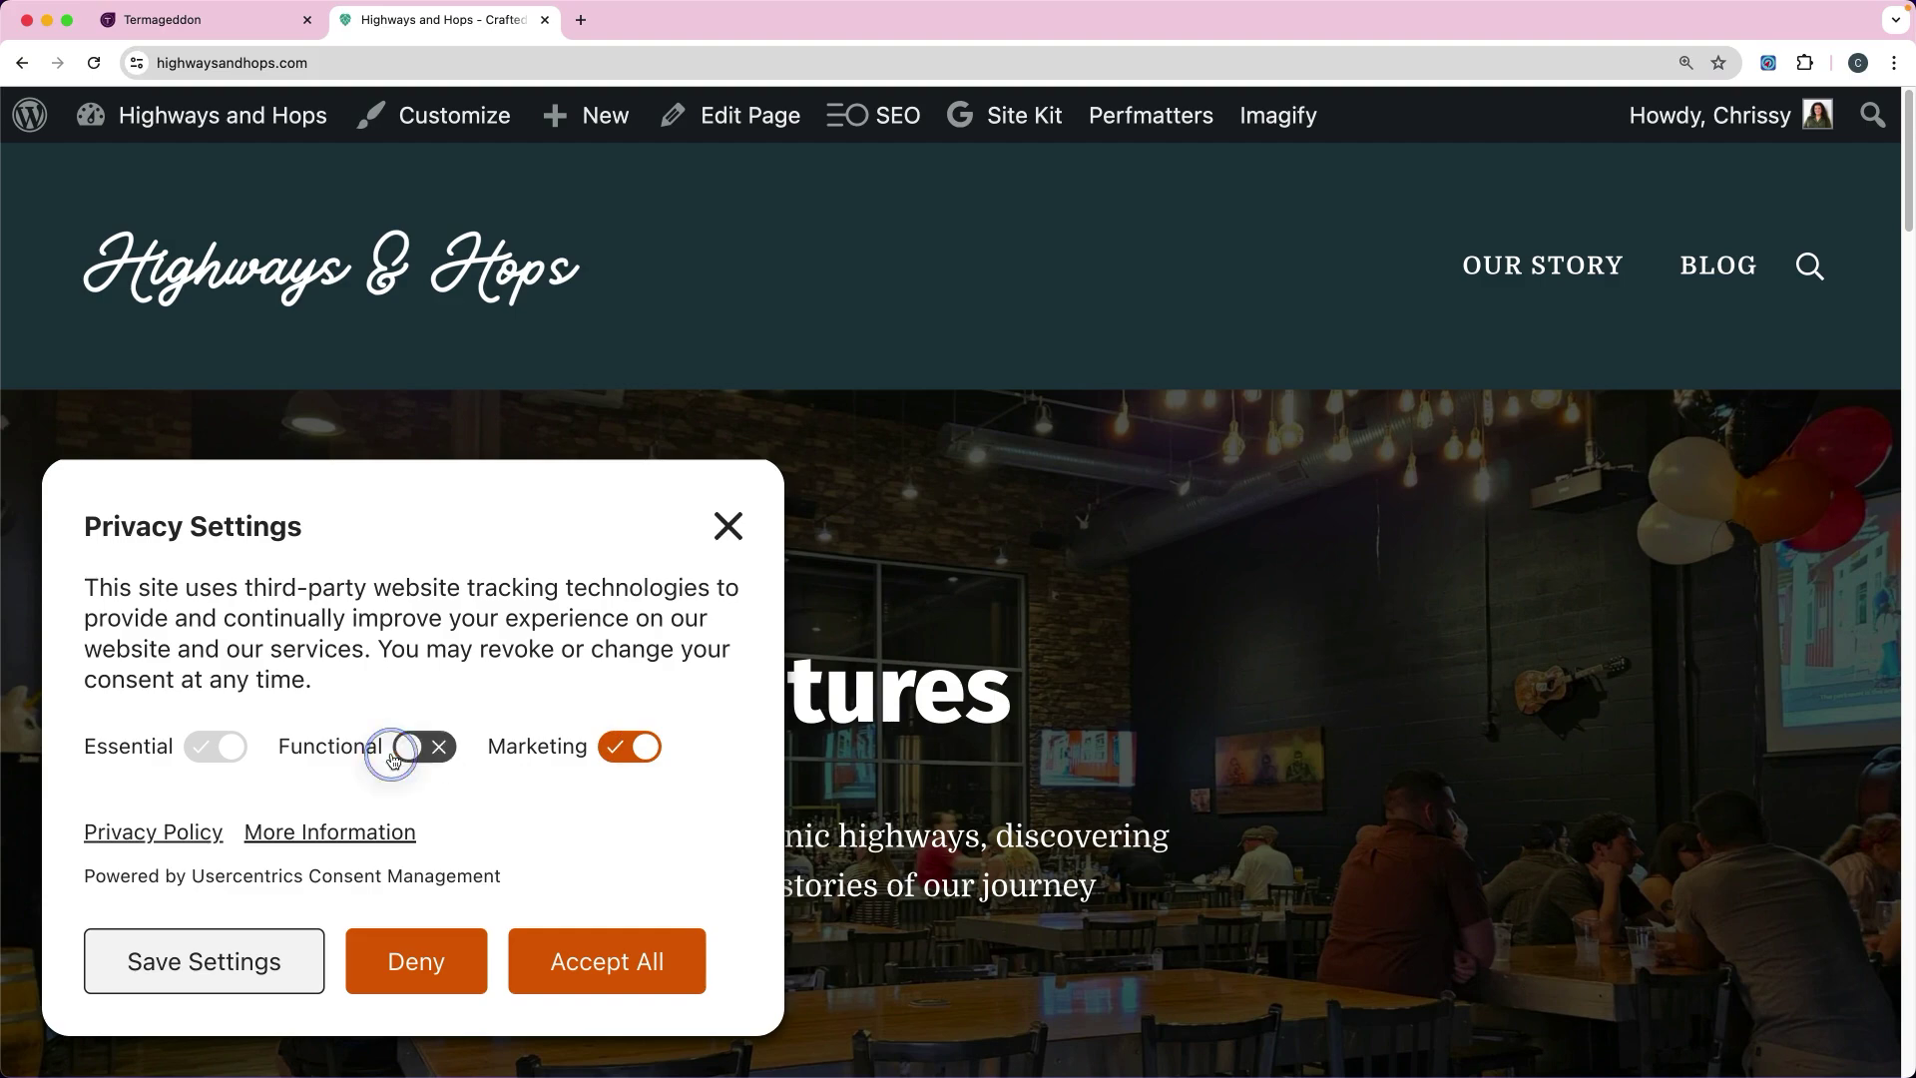
pyautogui.click(611, 748)
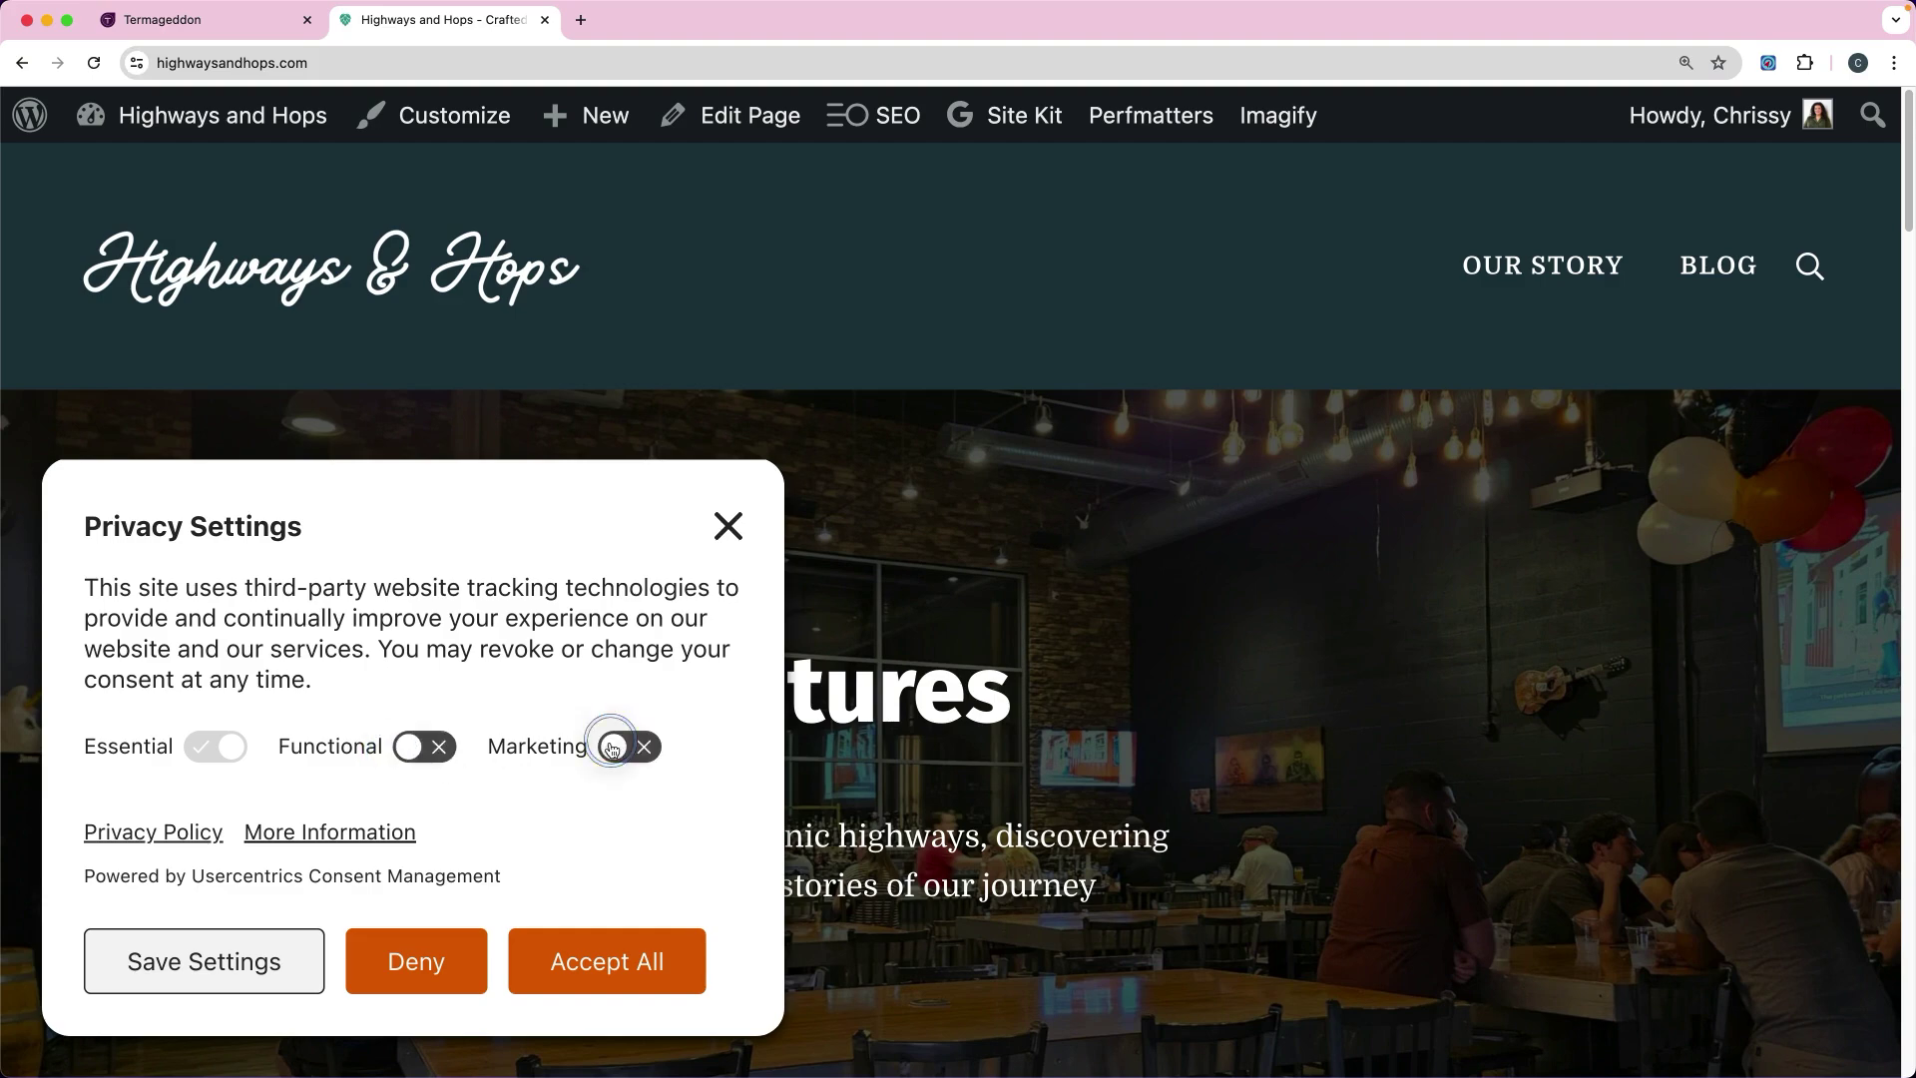
pyautogui.click(569, 963)
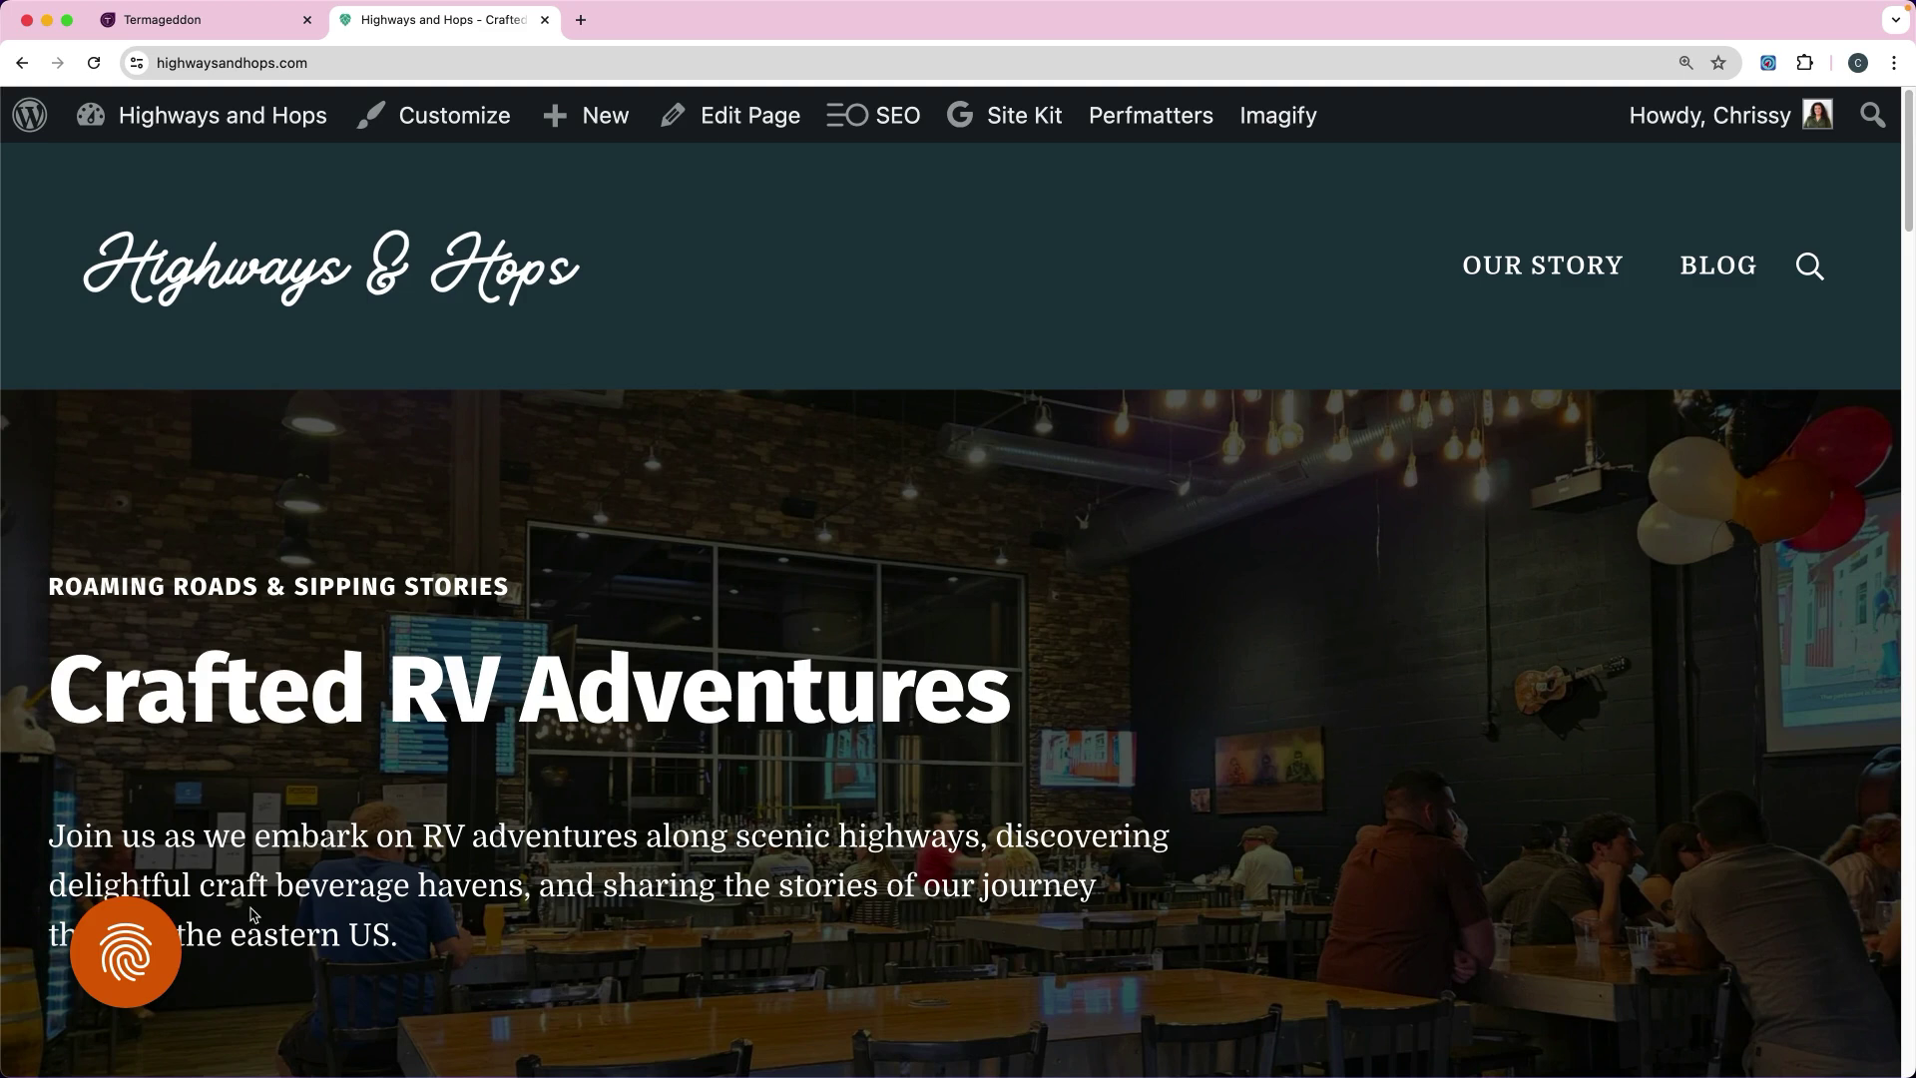
# - Reopen the website's privacy settings, switch off the Functional and Marketing categories, and accept all technologies anyway
pyautogui.click(133, 948)
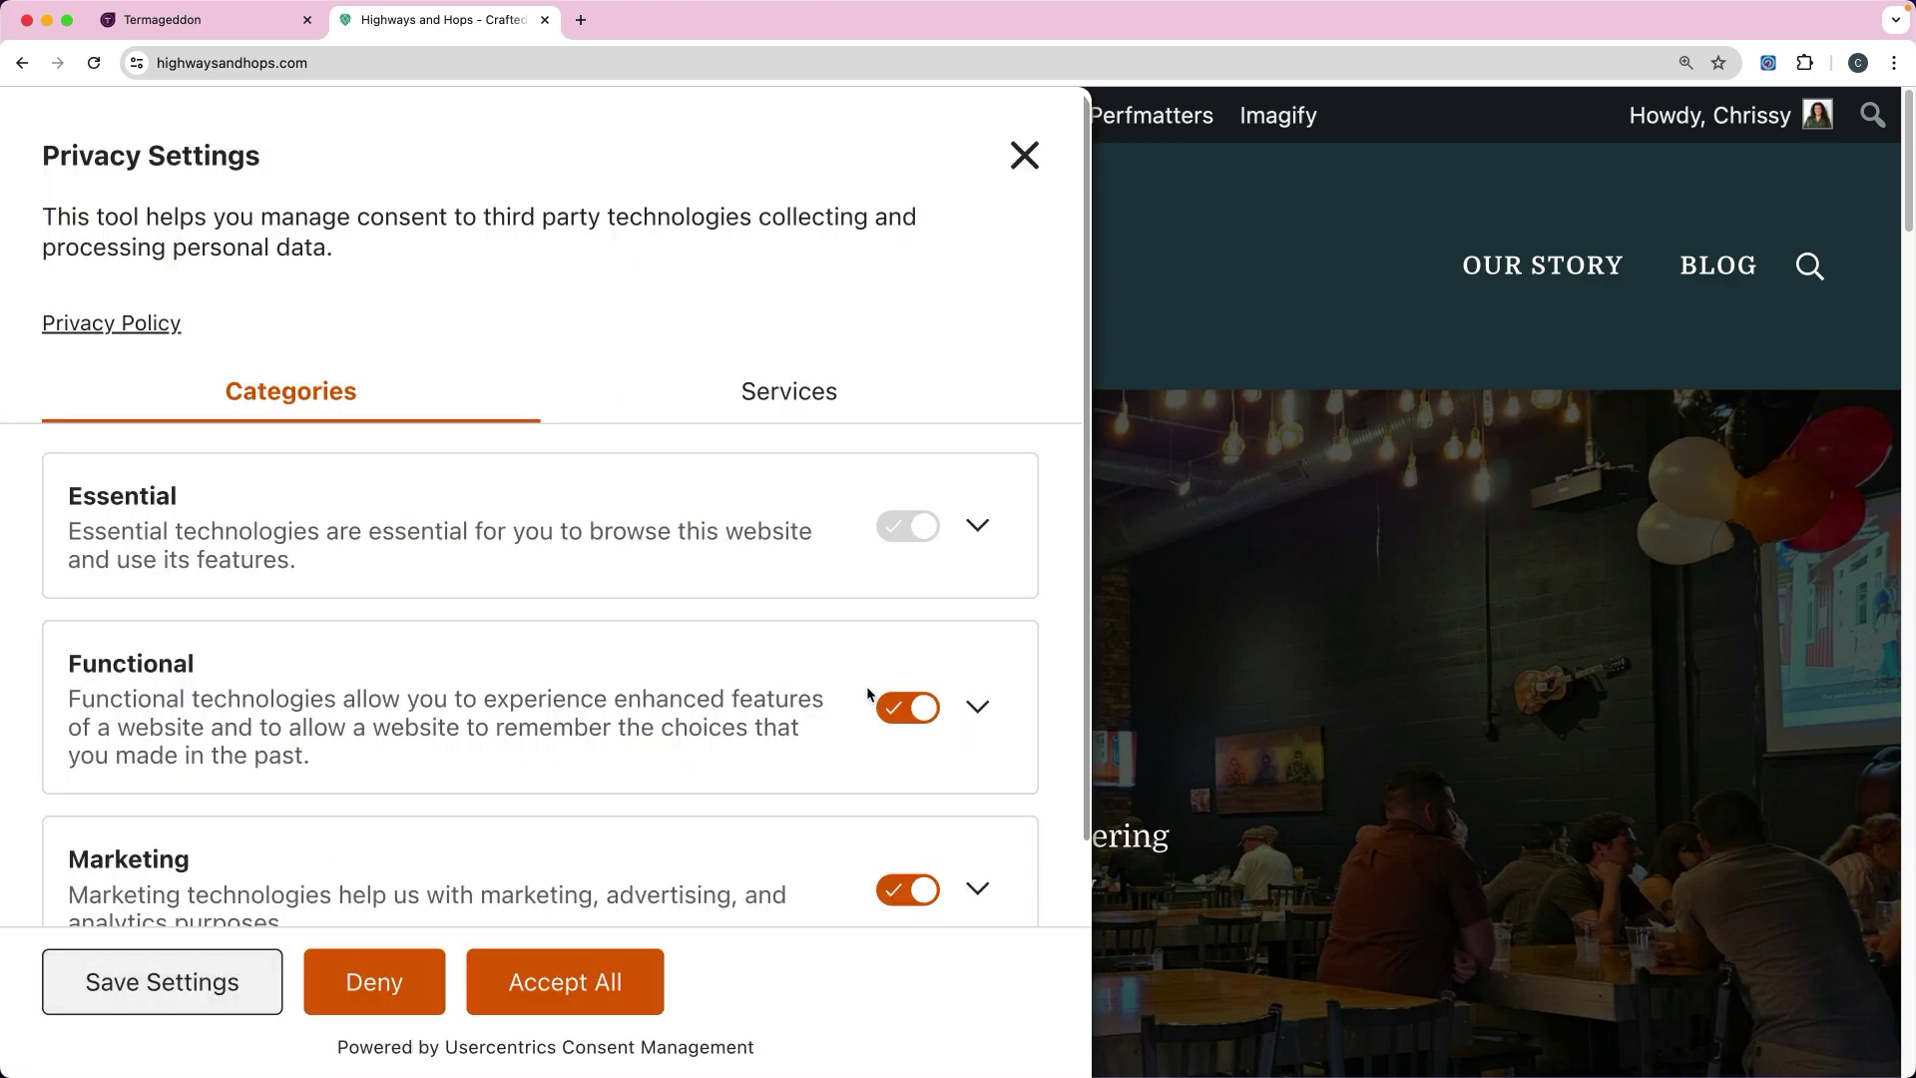
pyautogui.click(895, 715)
pyautogui.click(895, 893)
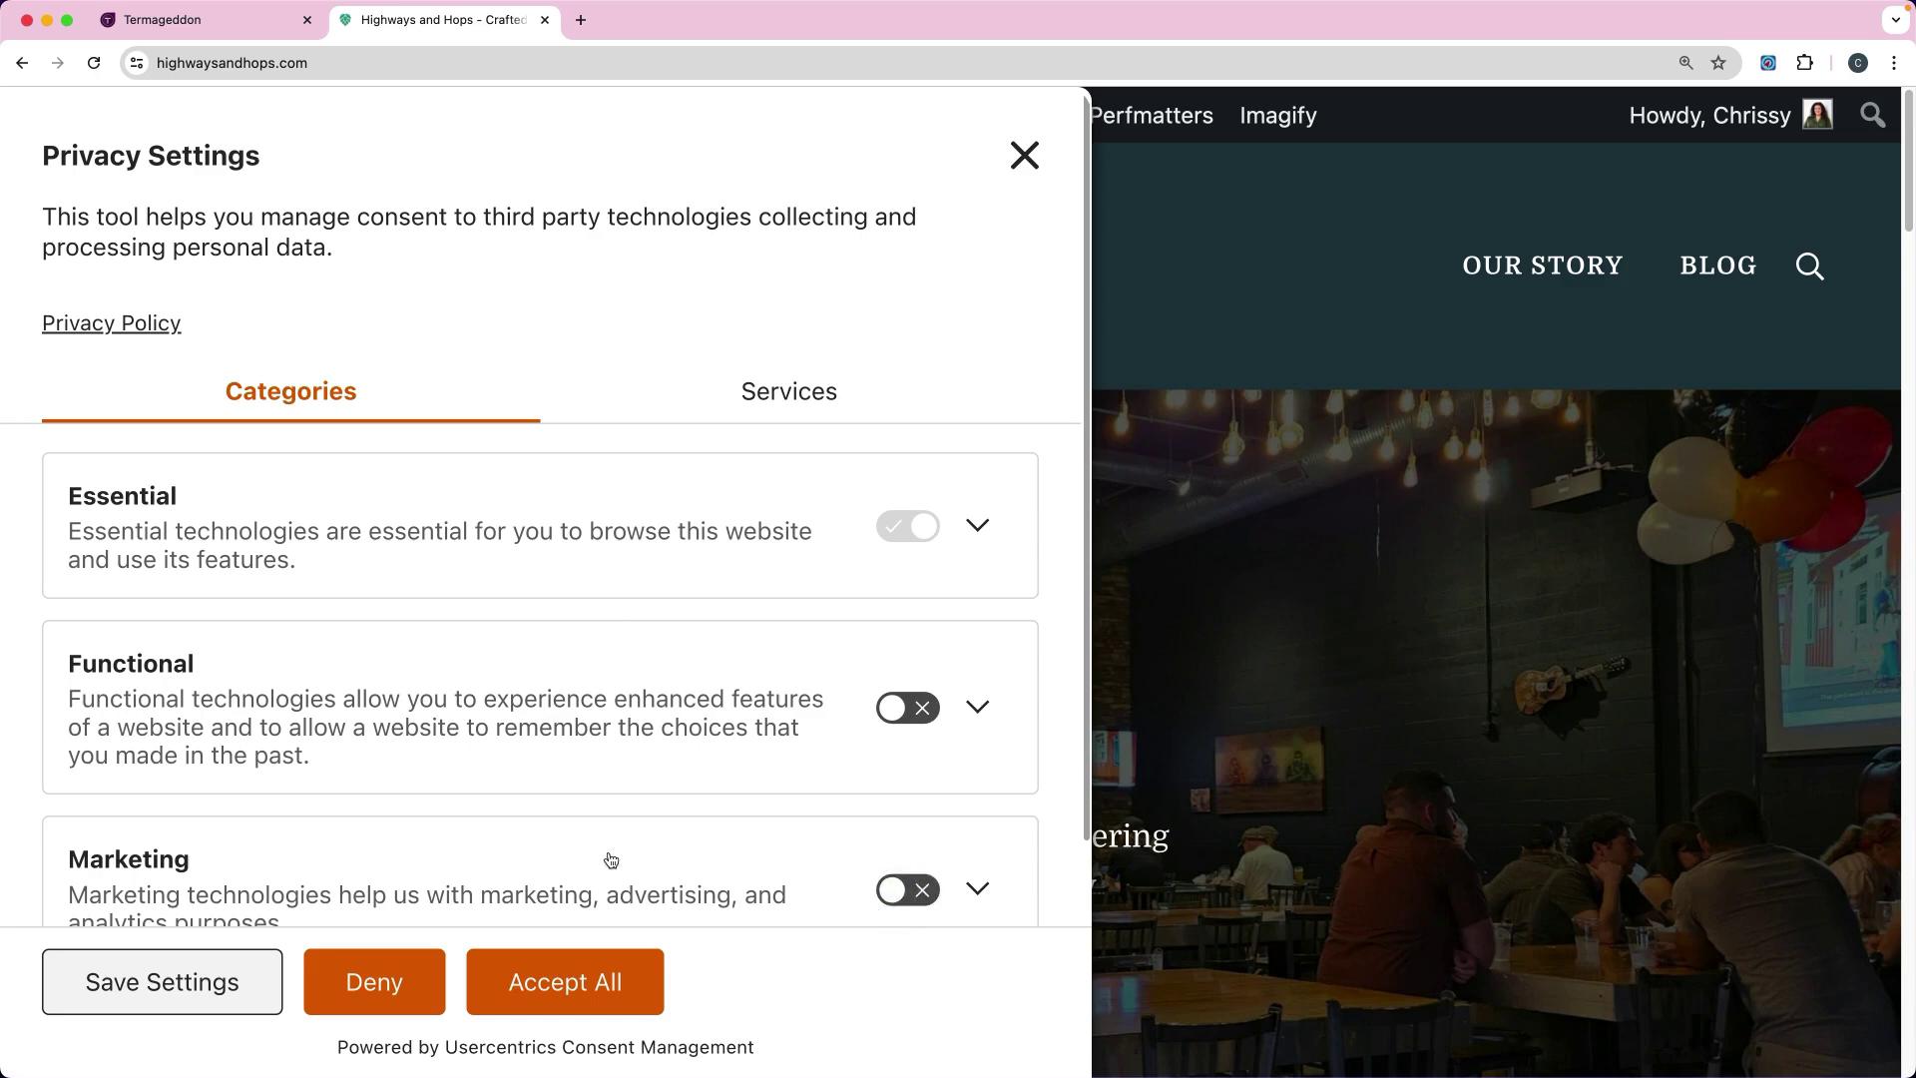
pyautogui.scroll(-1, 663, 843)
pyautogui.click(518, 979)
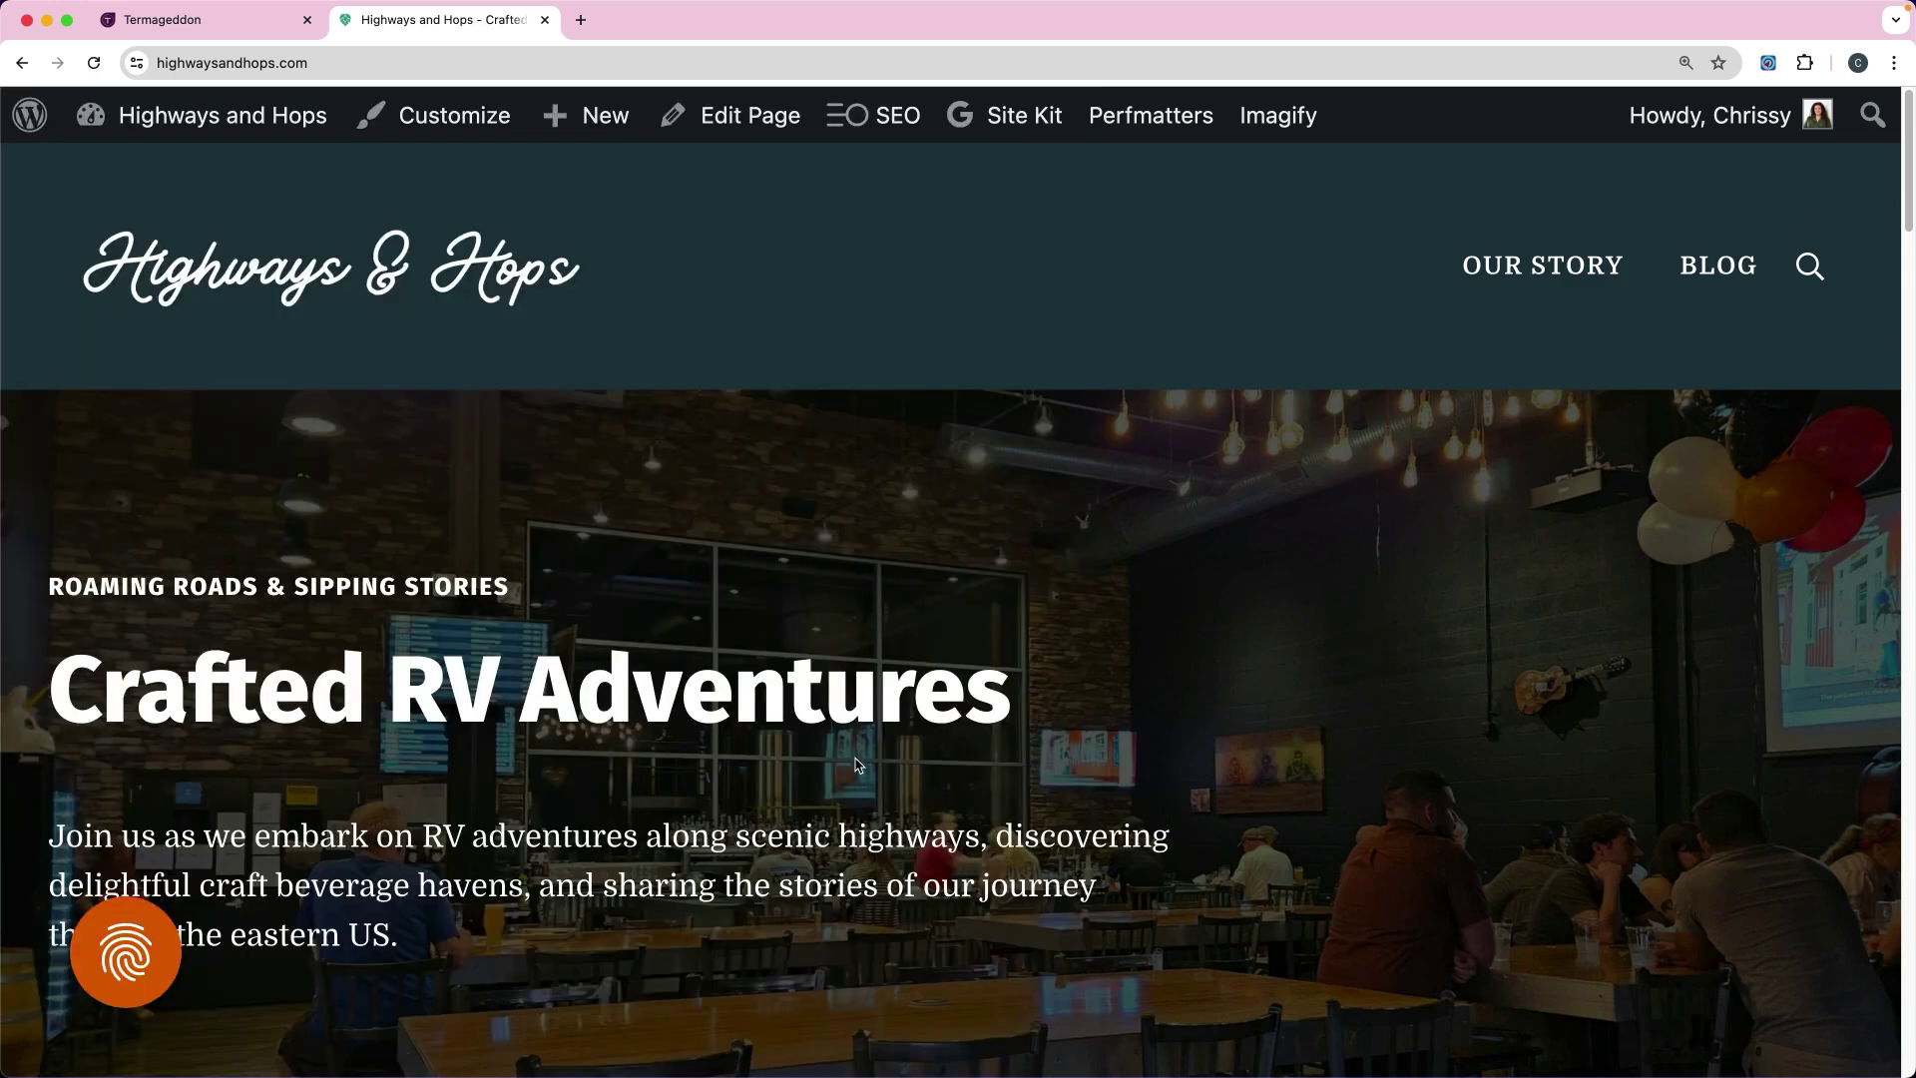
# - Reopen the privacy settings, turn off consent for Functional and Marketing technologies, and save the settings
pyautogui.click(128, 950)
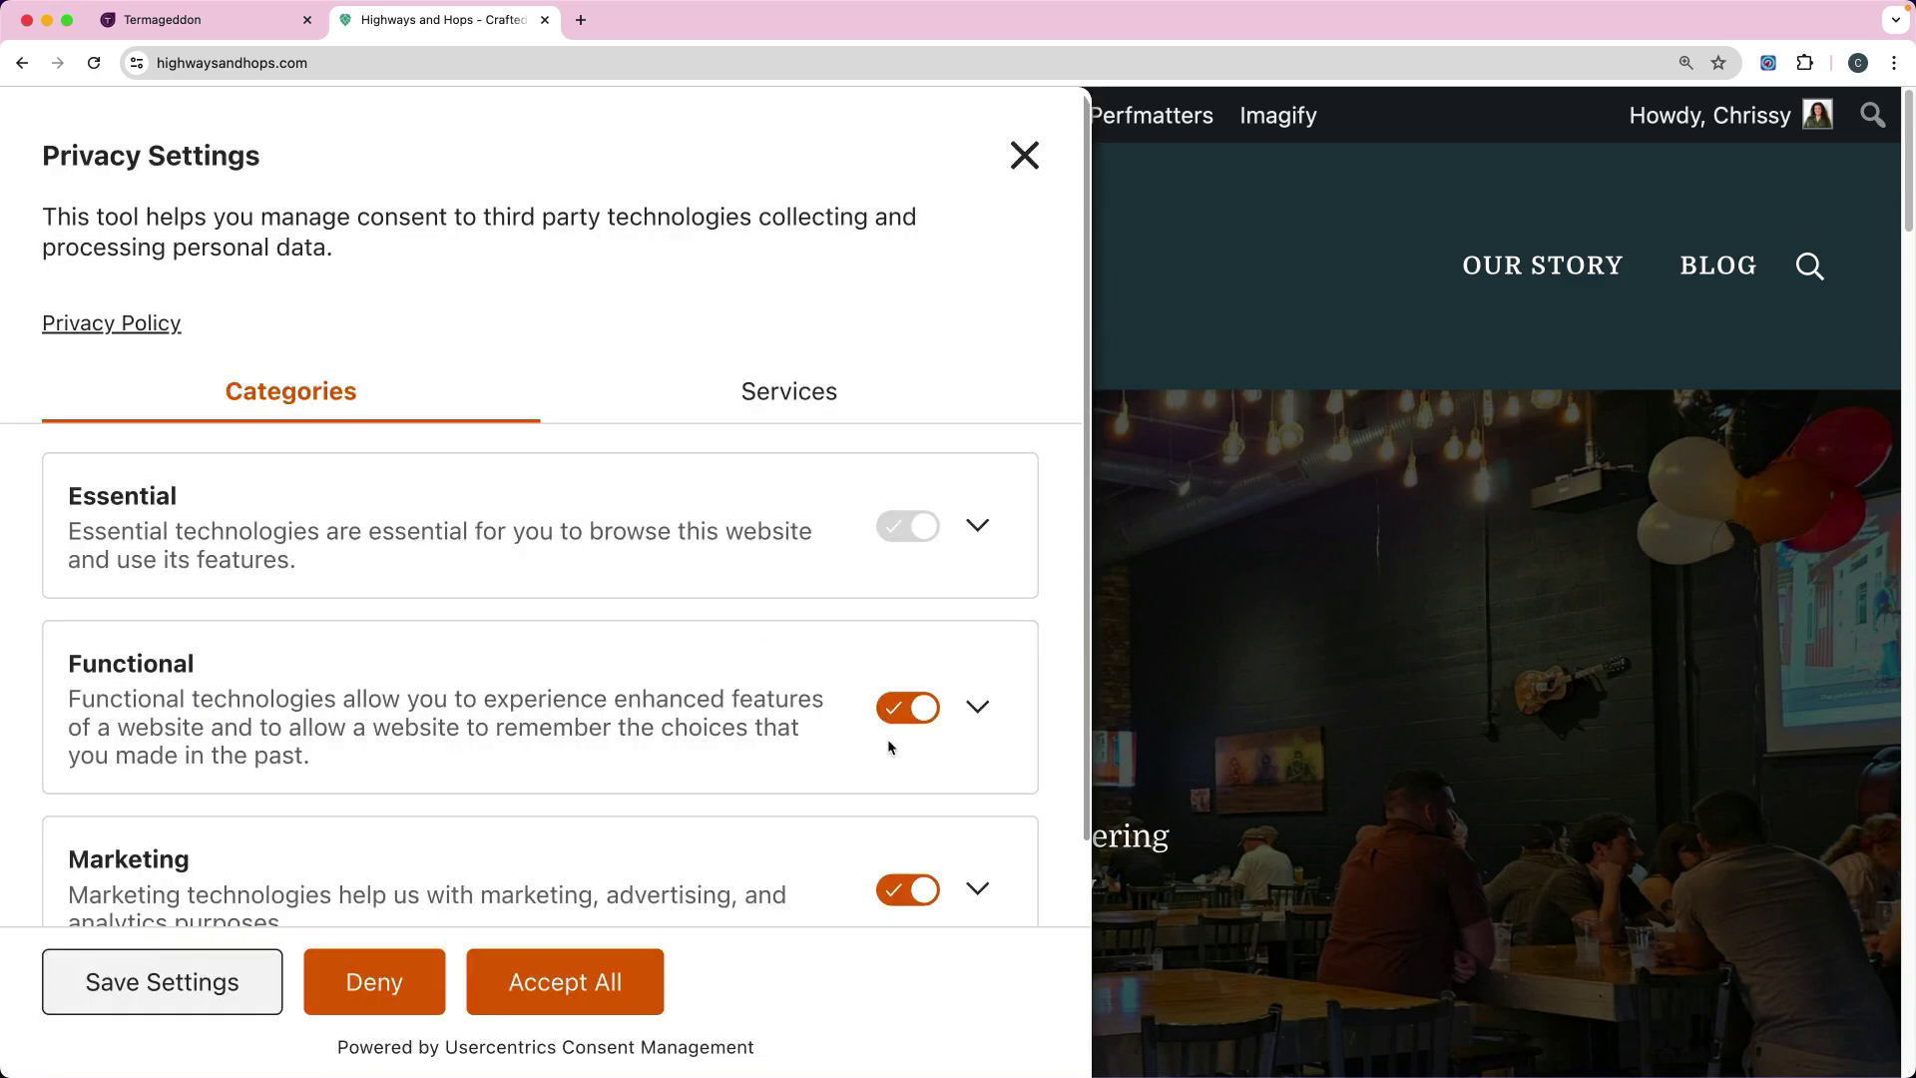
pyautogui.click(895, 709)
pyautogui.click(895, 890)
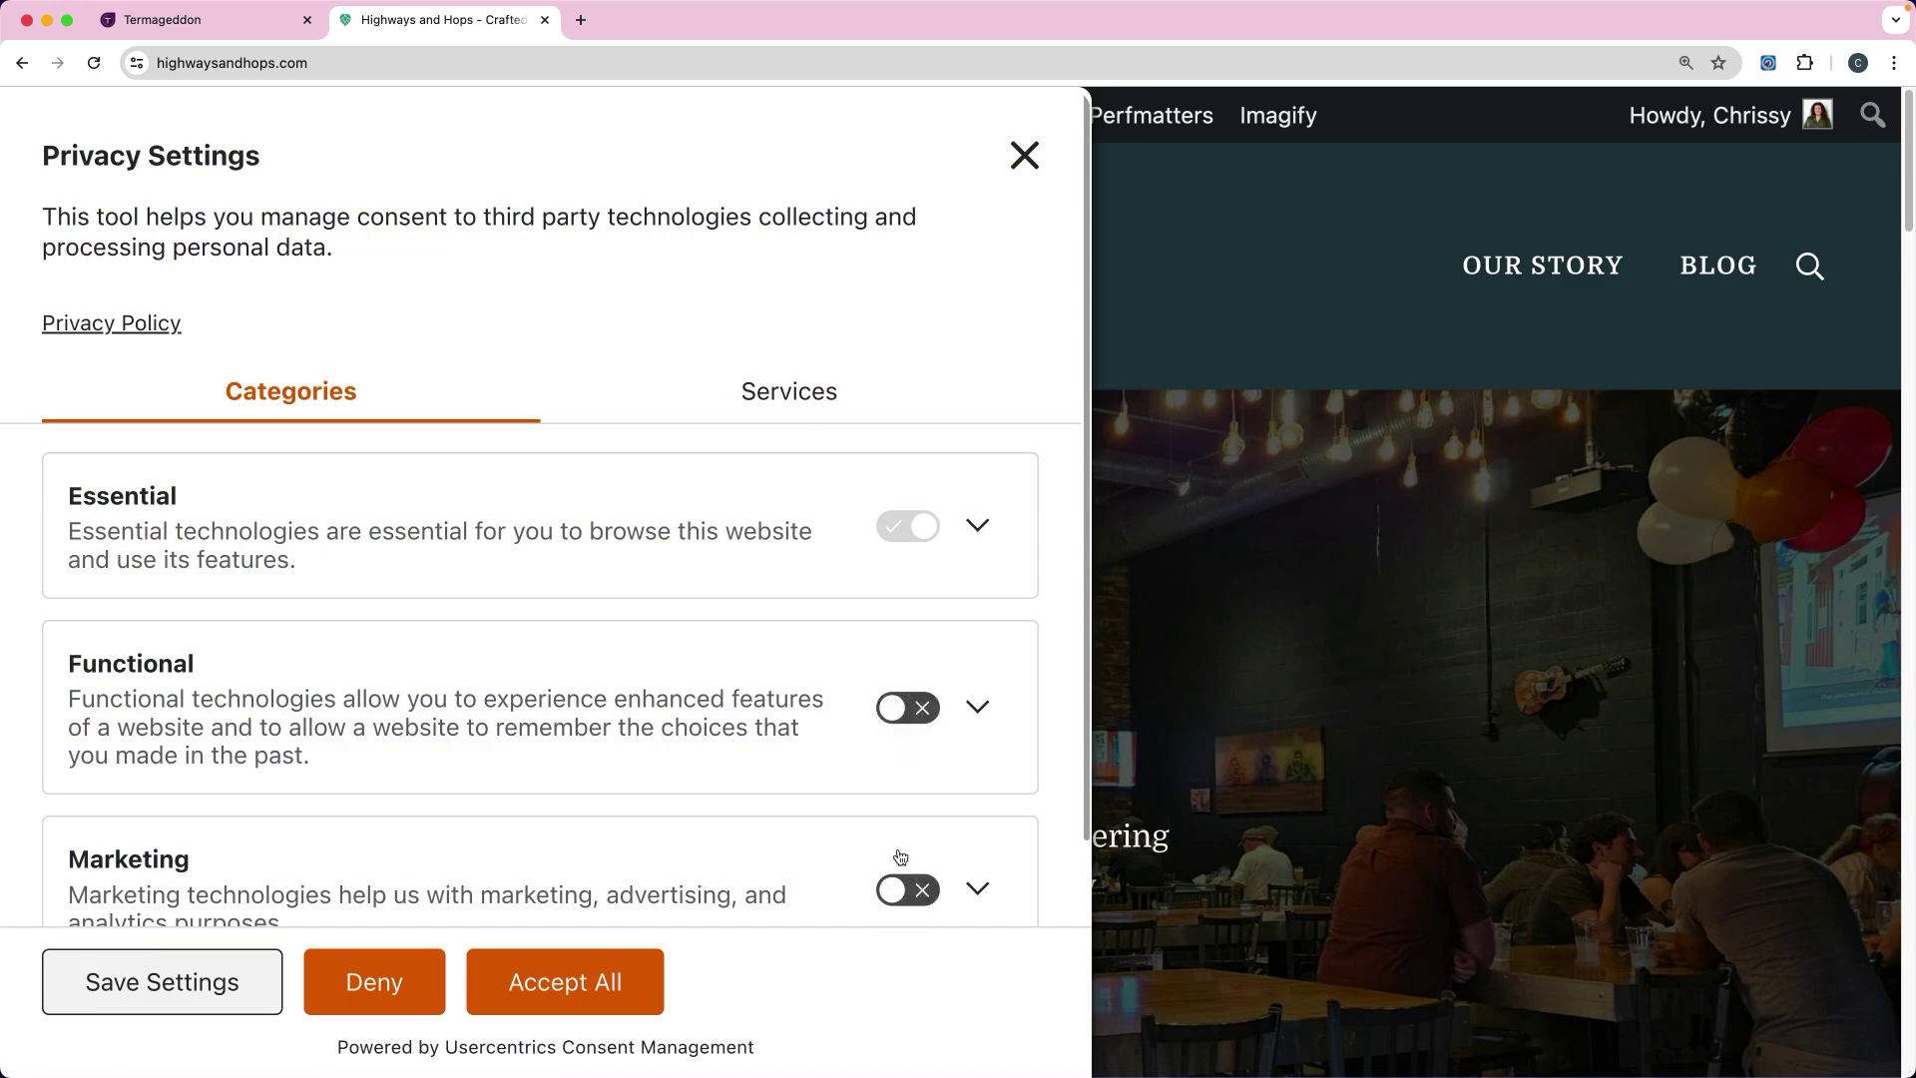
pyautogui.click(149, 979)
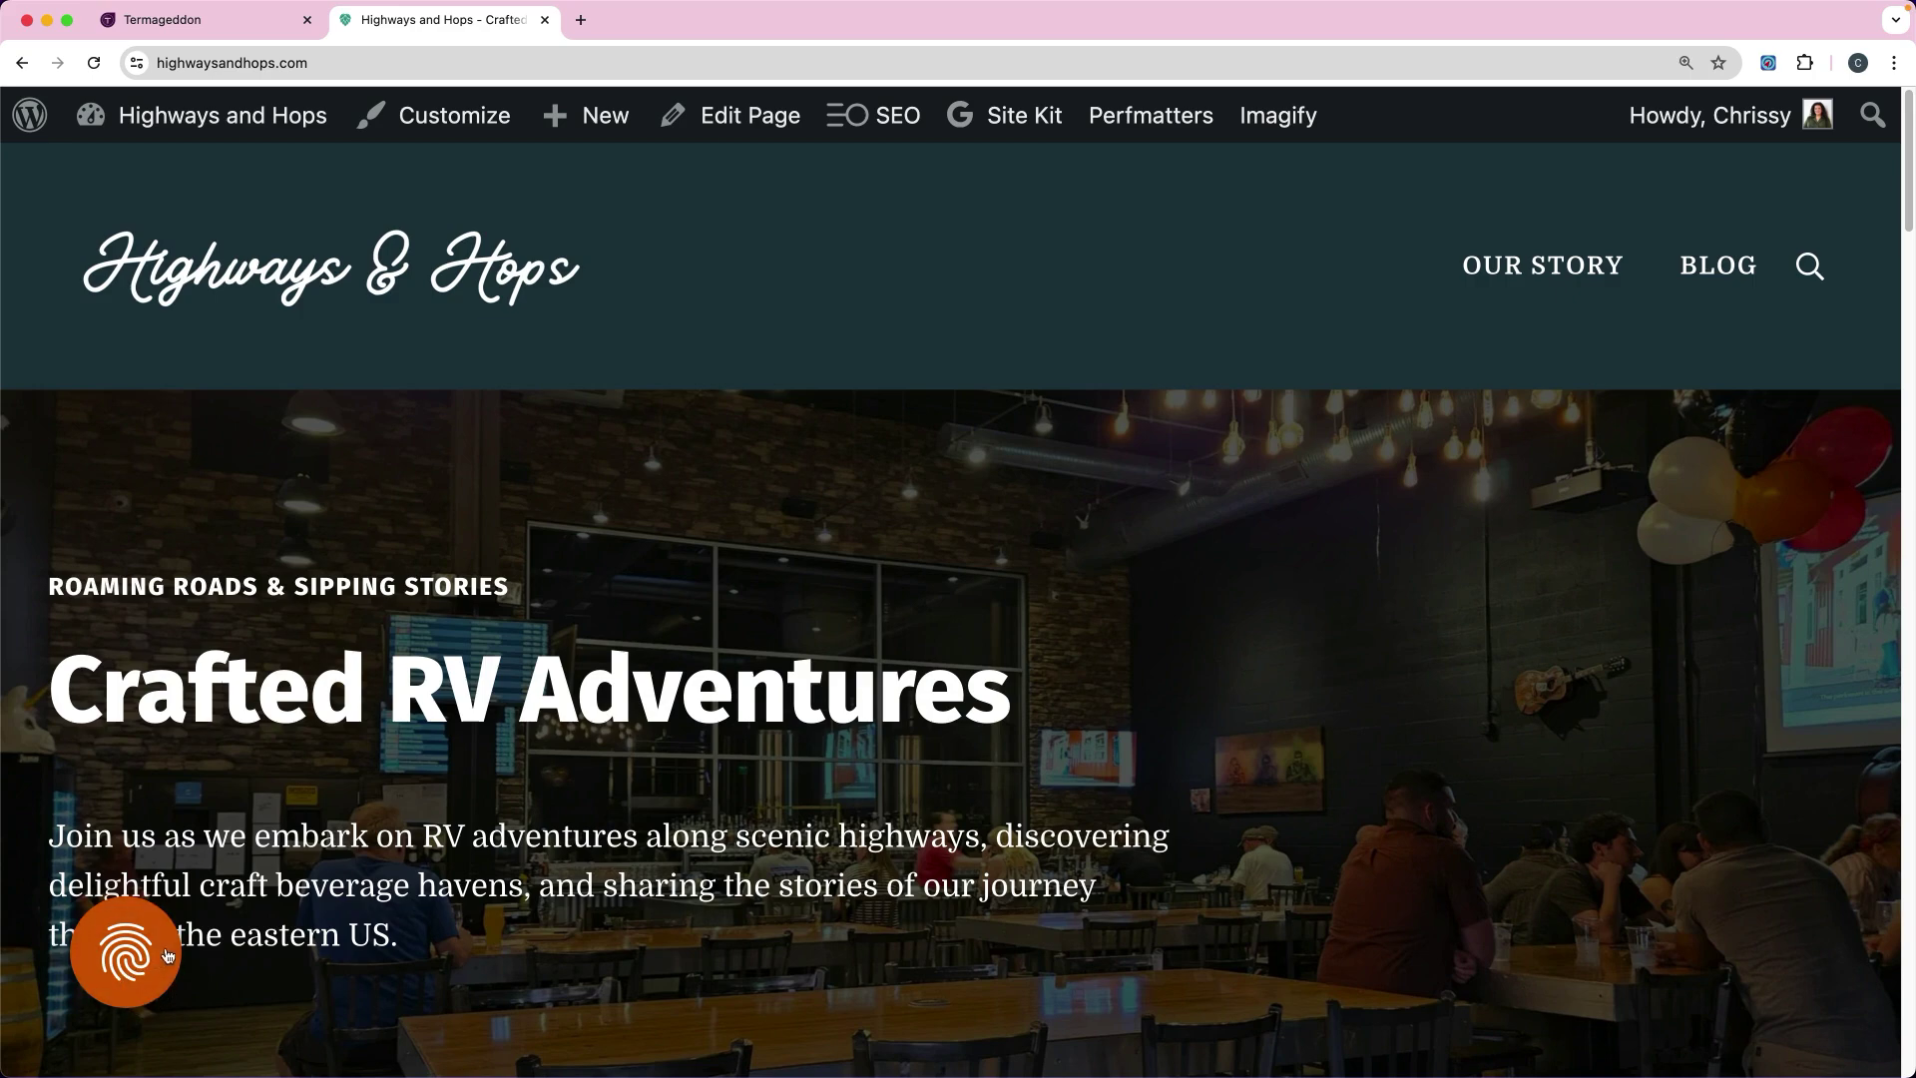
# - Check the saved consent choices in the privacy settings and accept all technologies
pyautogui.click(124, 966)
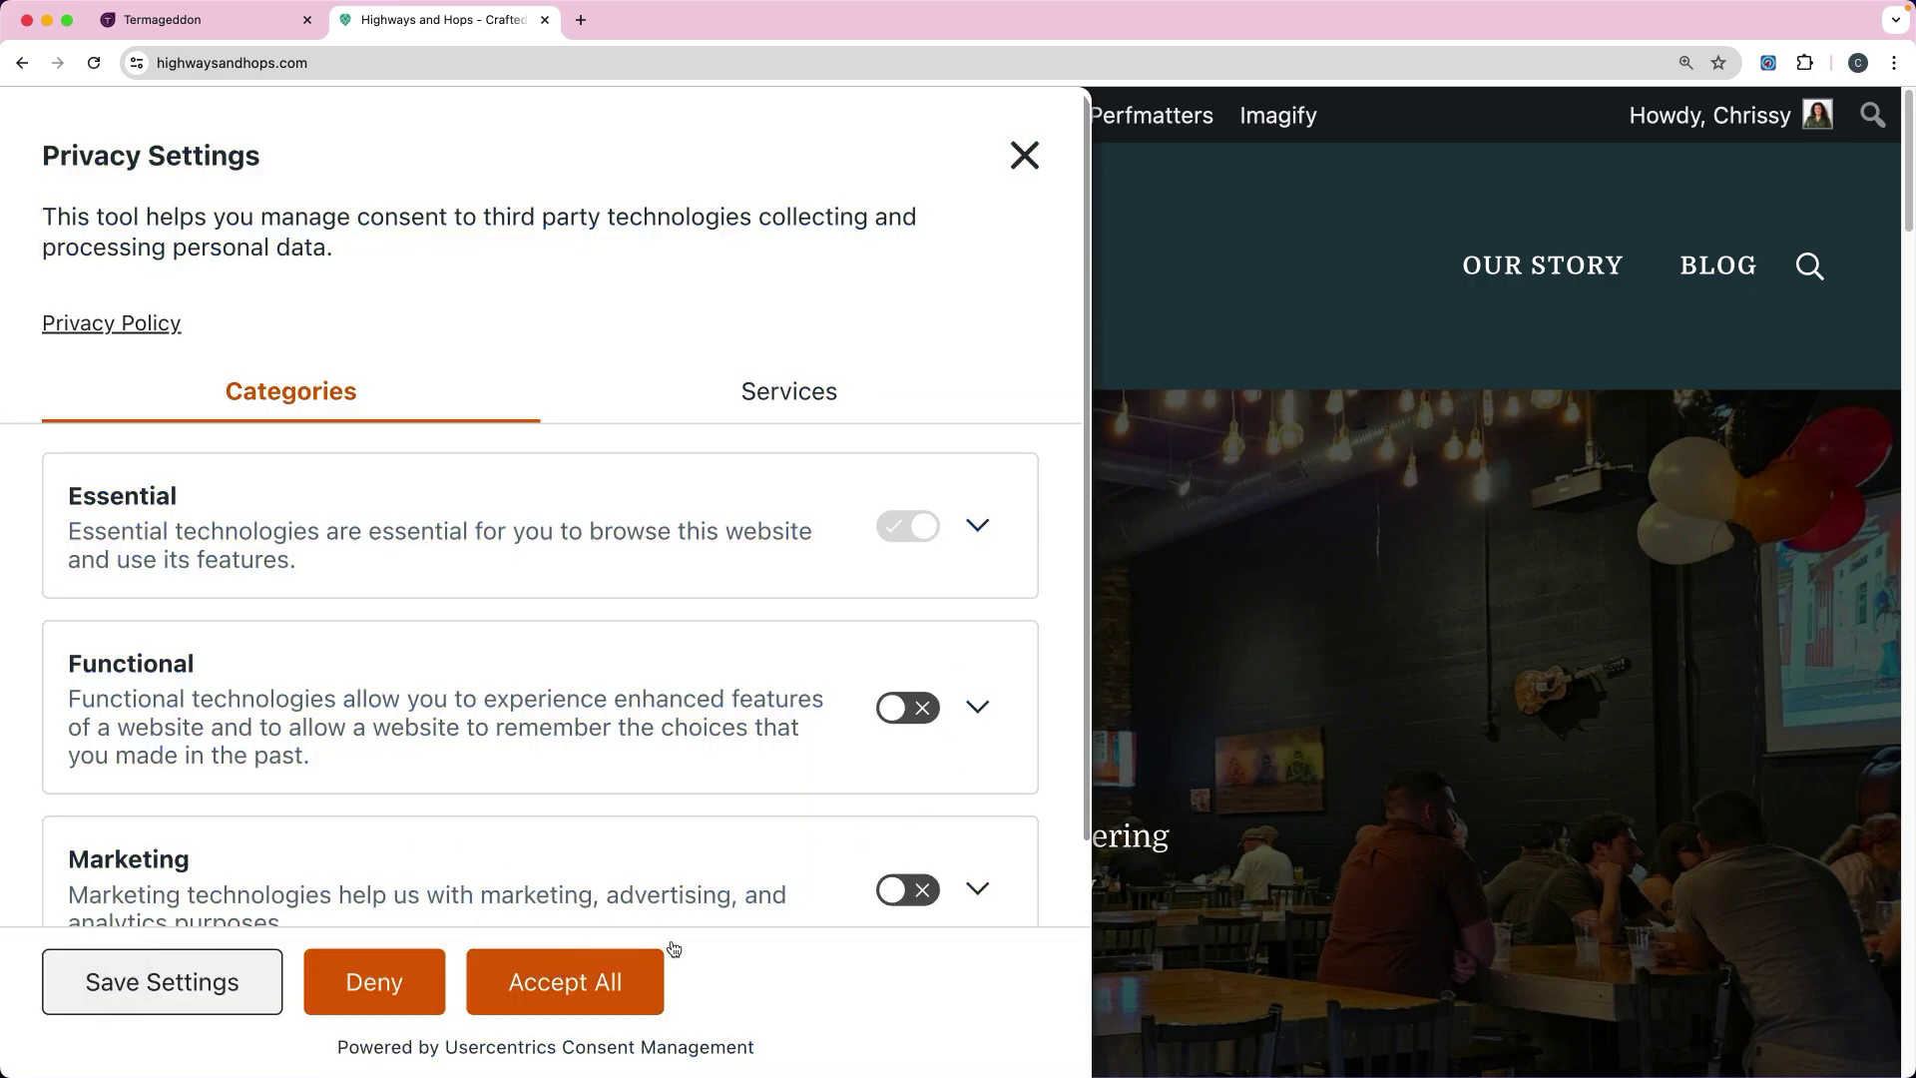
pyautogui.click(507, 987)
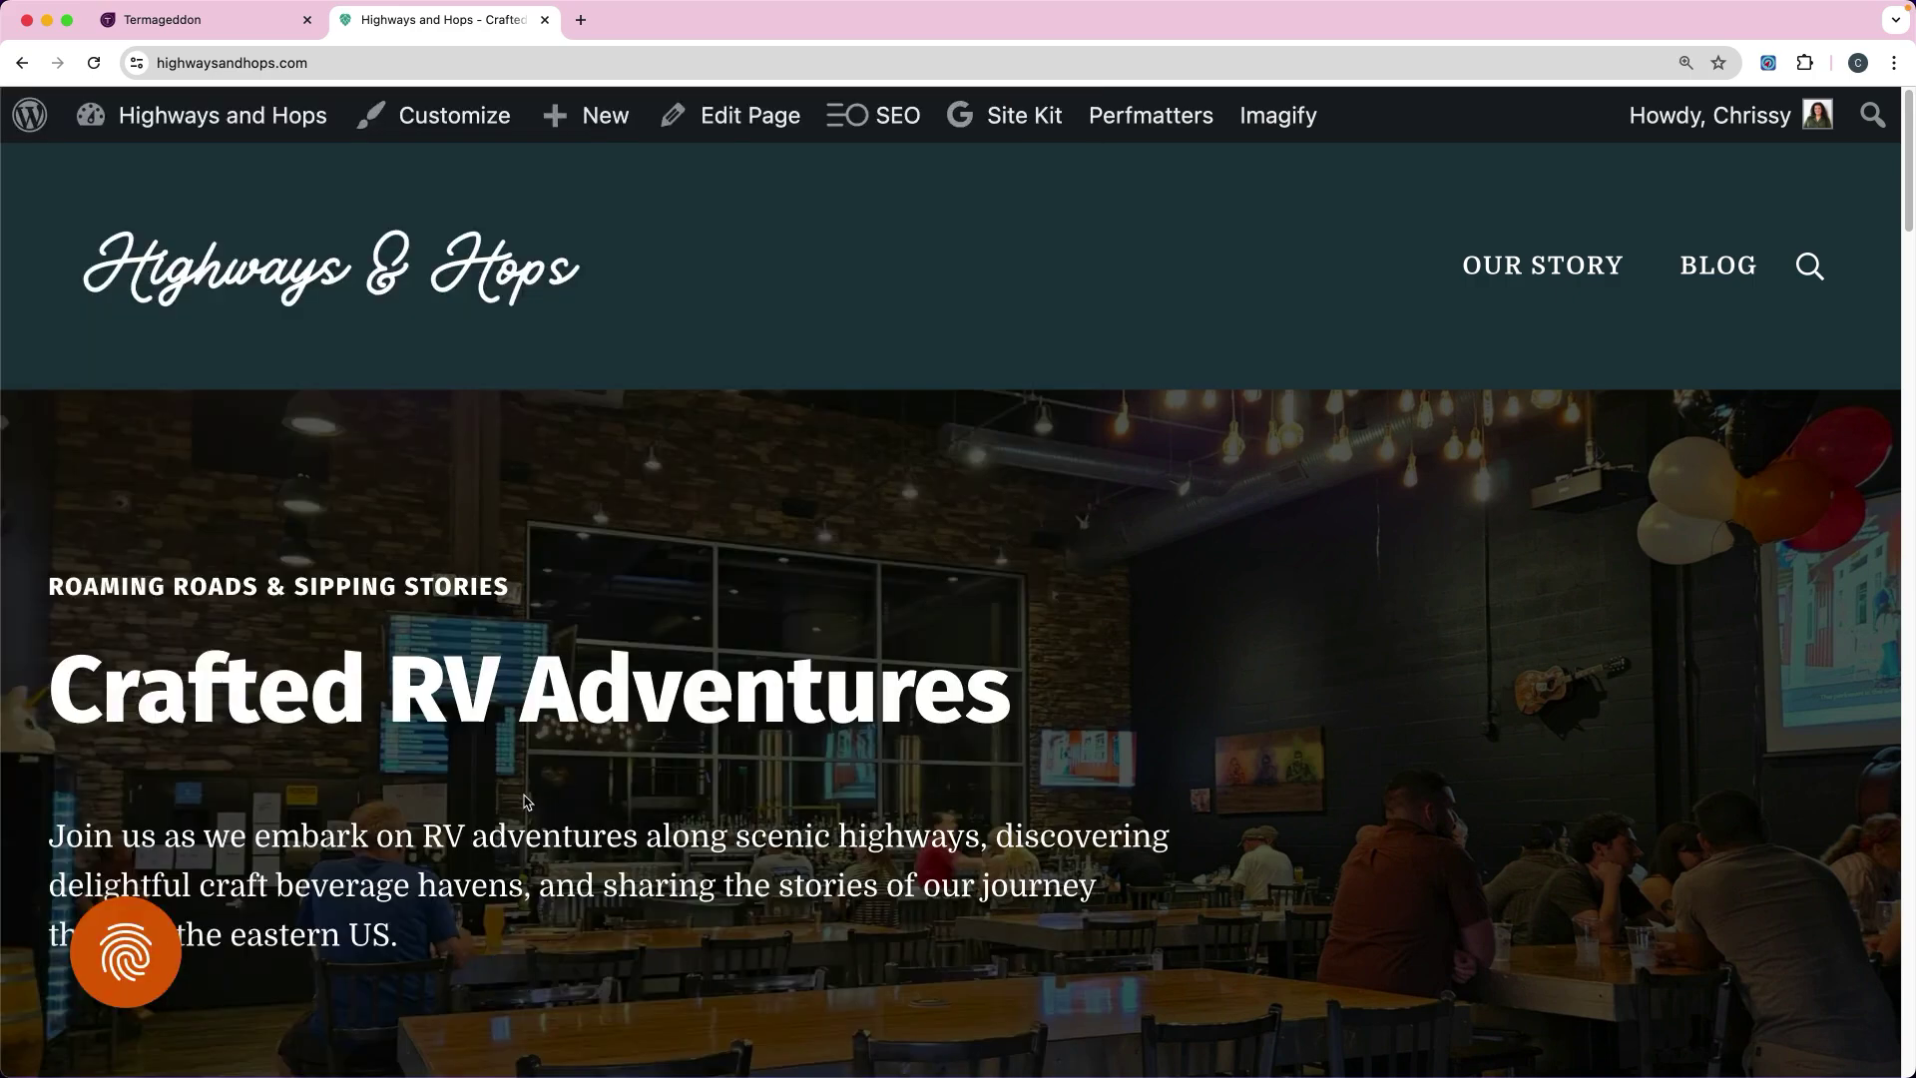